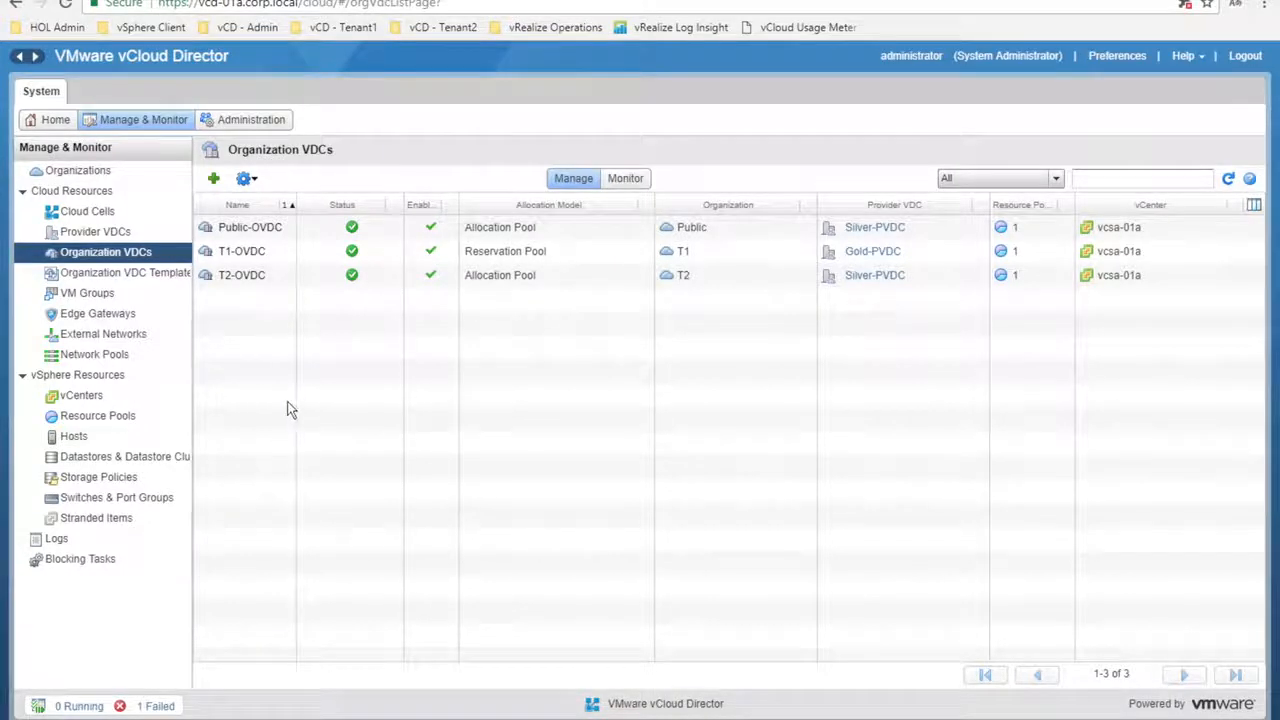
Open the T1-OVDC virtual datacenter and display the T1-vApp1 vApp diagram
click(243, 255)
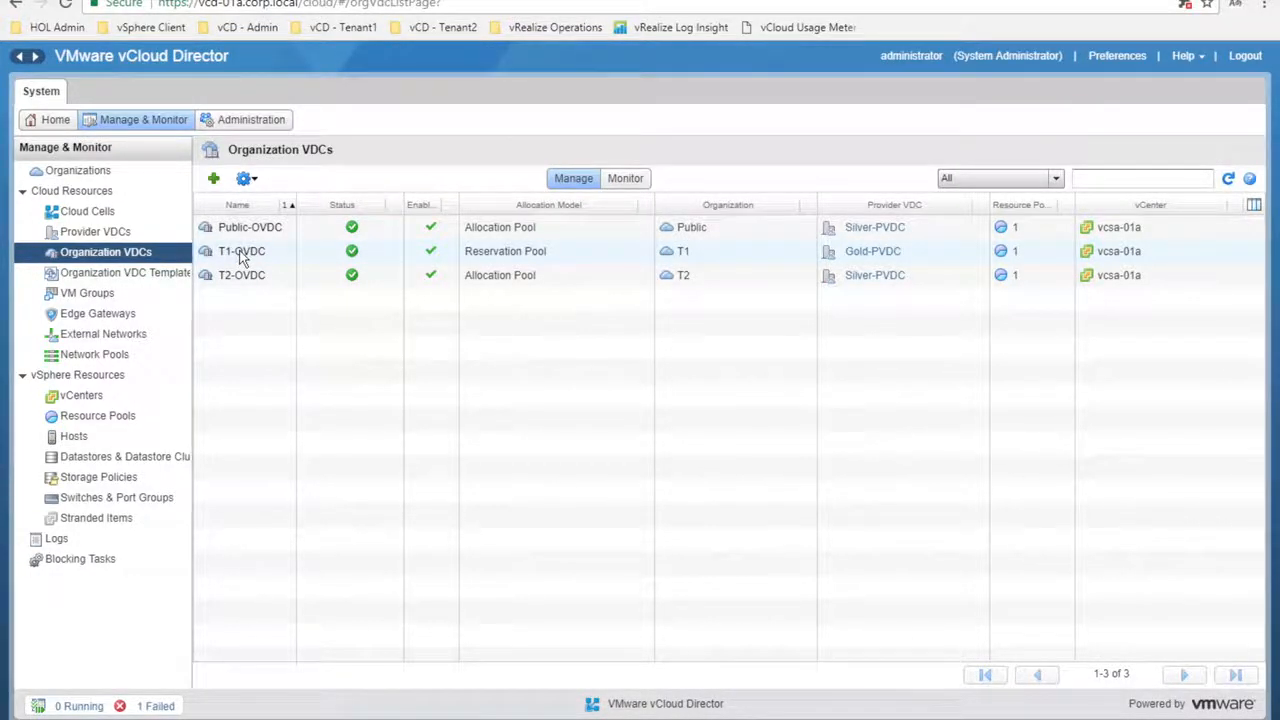
click(241, 257)
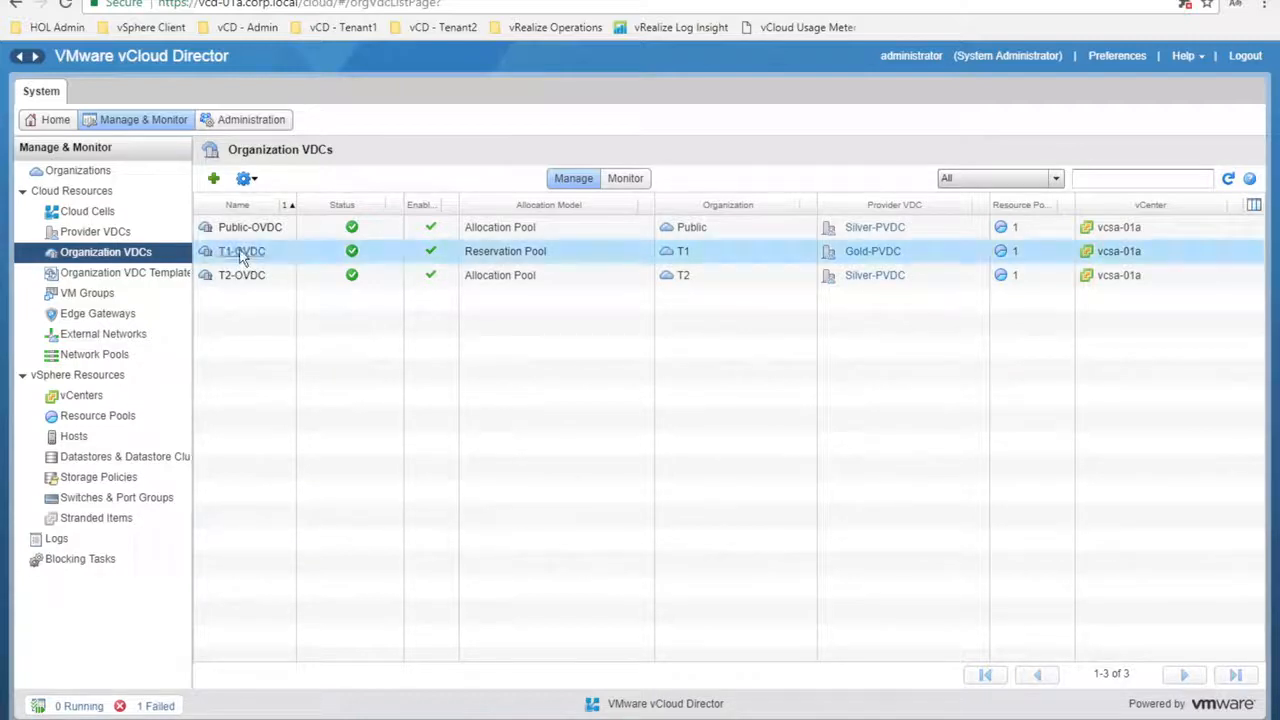
click(241, 254)
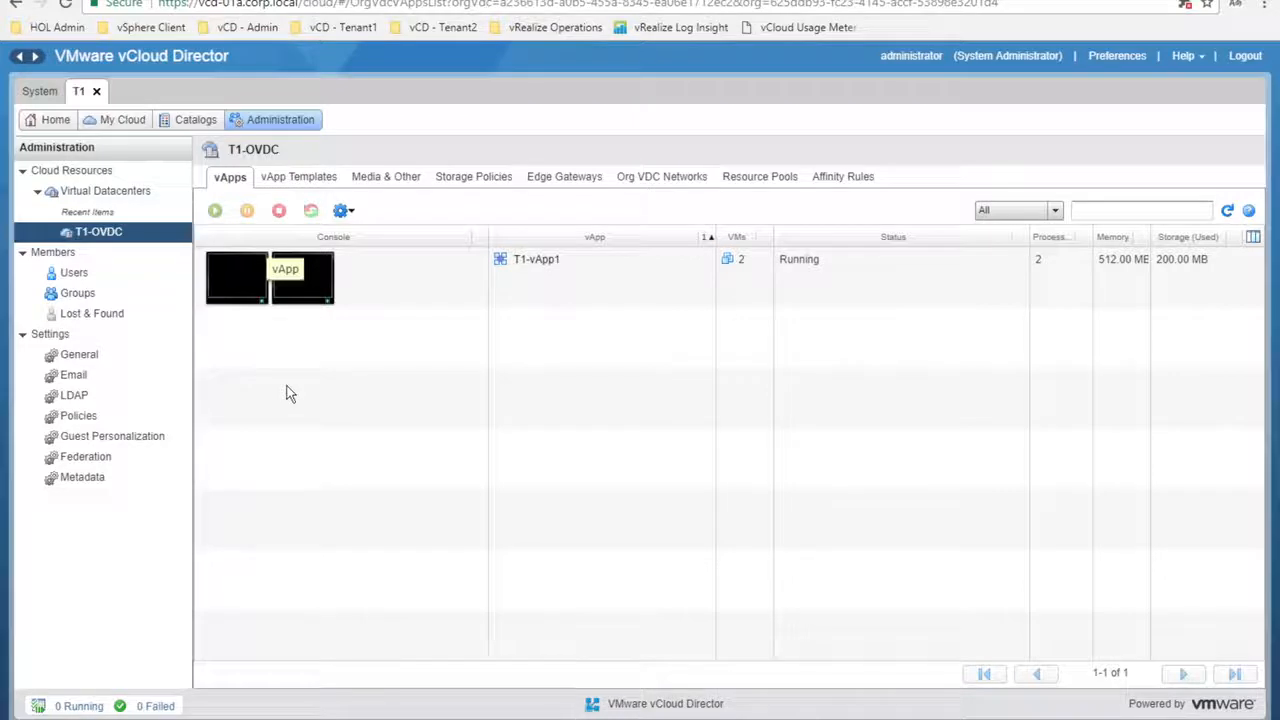
click(537, 259)
double_click(537, 260)
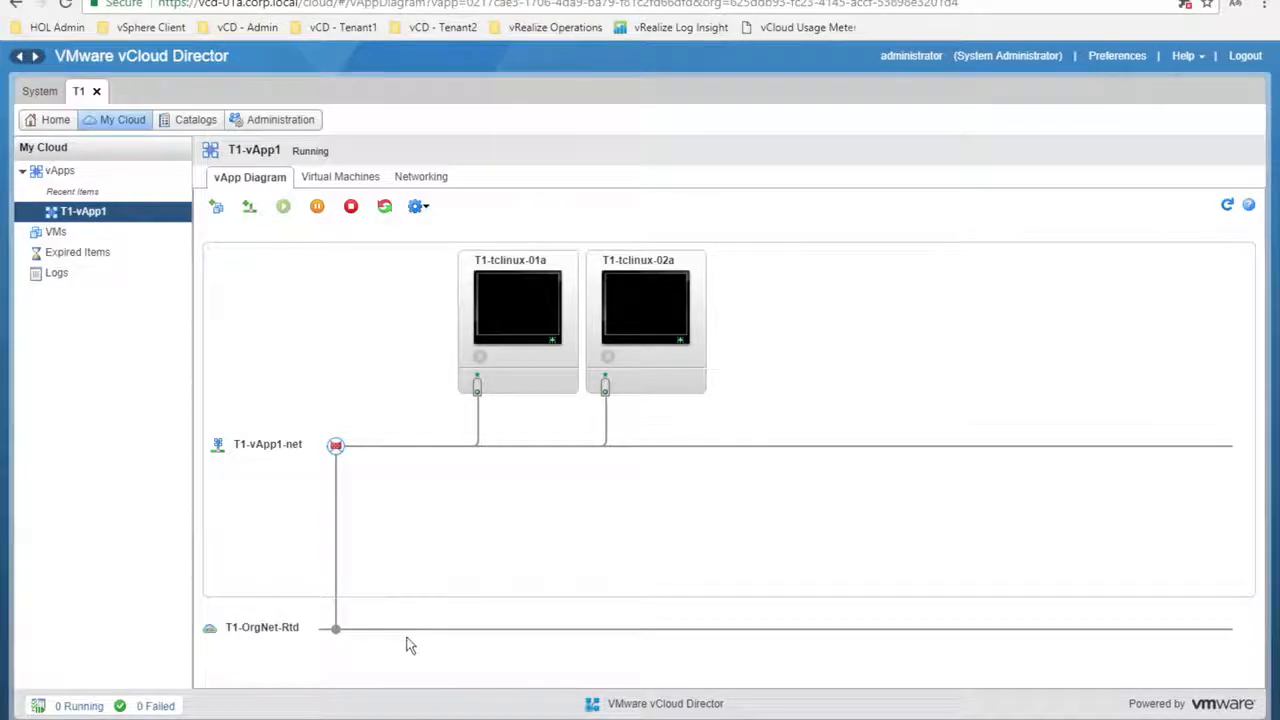
Launch the remote console of T1-tclinux-01a from T1-vApp1's Virtual Machines list
click(358, 180)
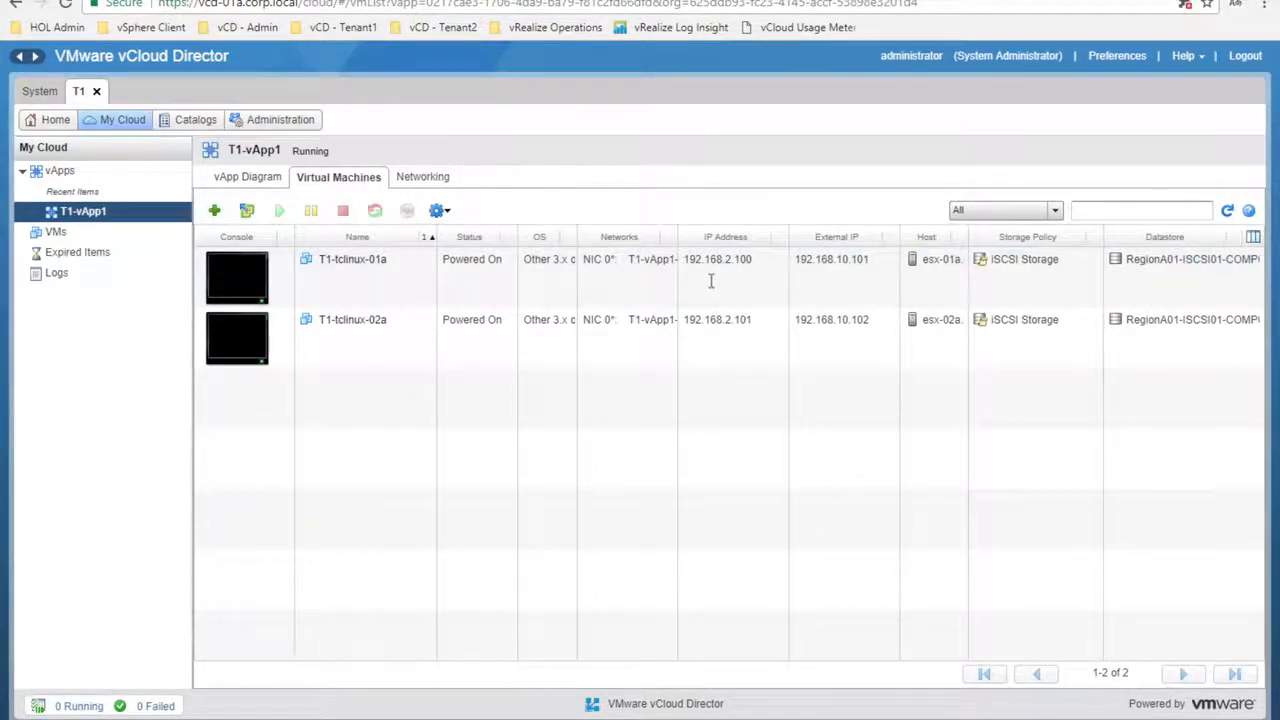
click(740, 261)
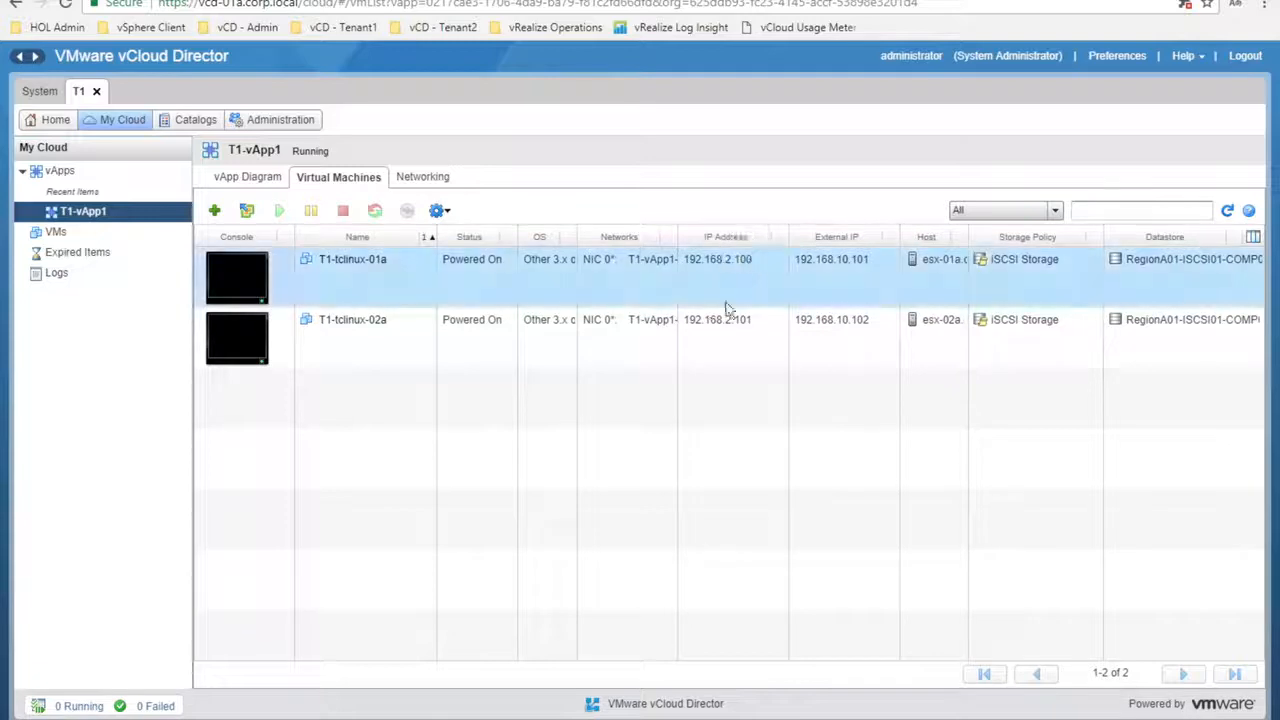
click(771, 329)
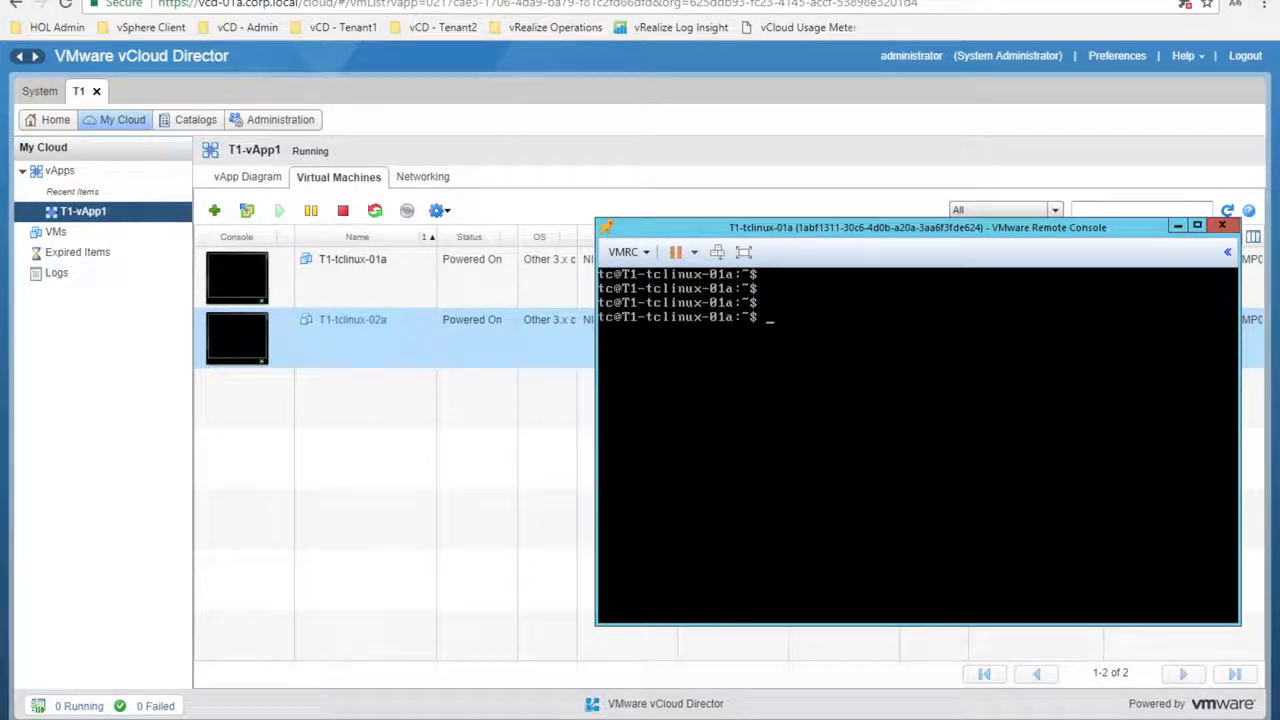
drag(909, 234, 765, 373)
Run ping 192.168.2.101 in the console to reach T1-tclinux-02a
text(ping 192.168.2.101)
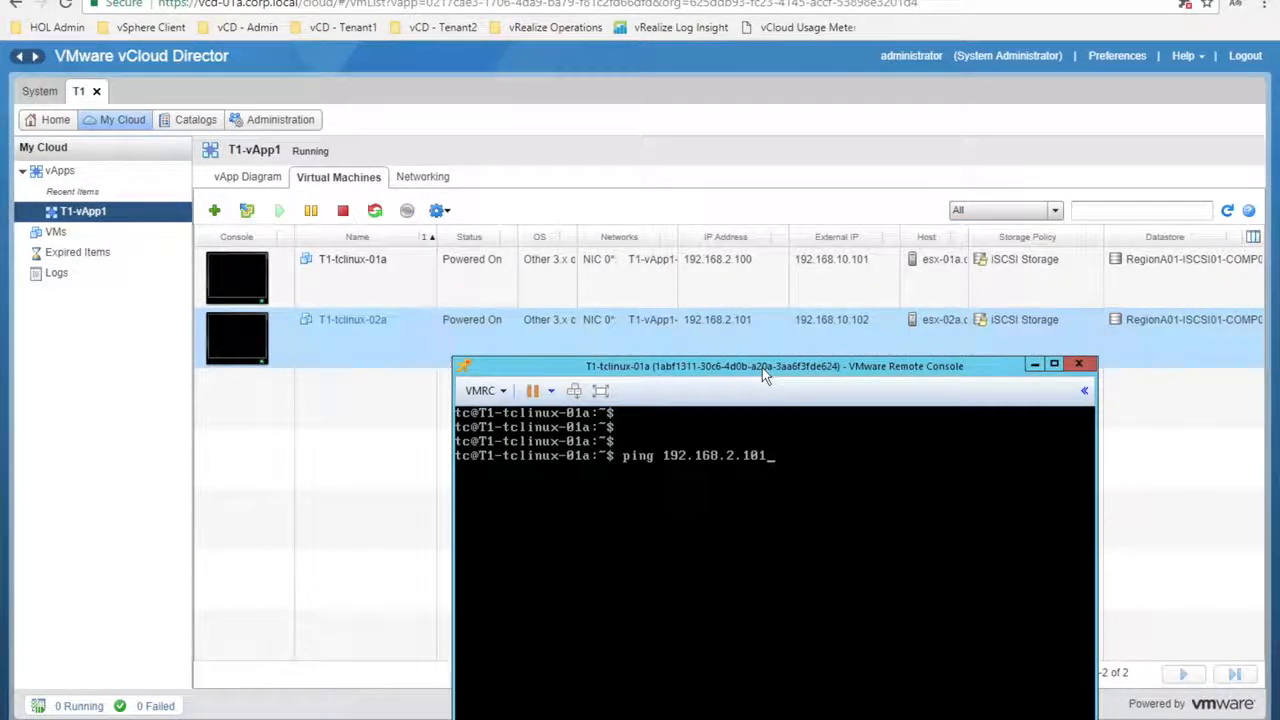
drag(765, 373, 762, 350)
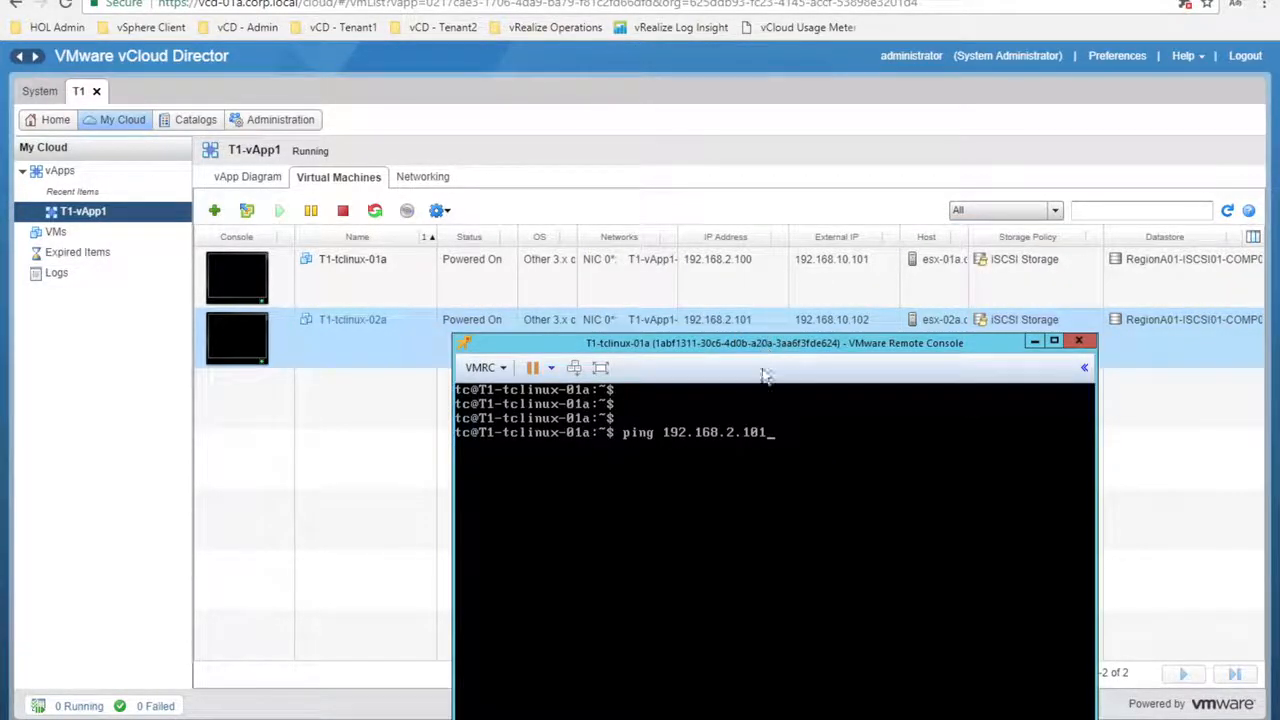
key(Return)
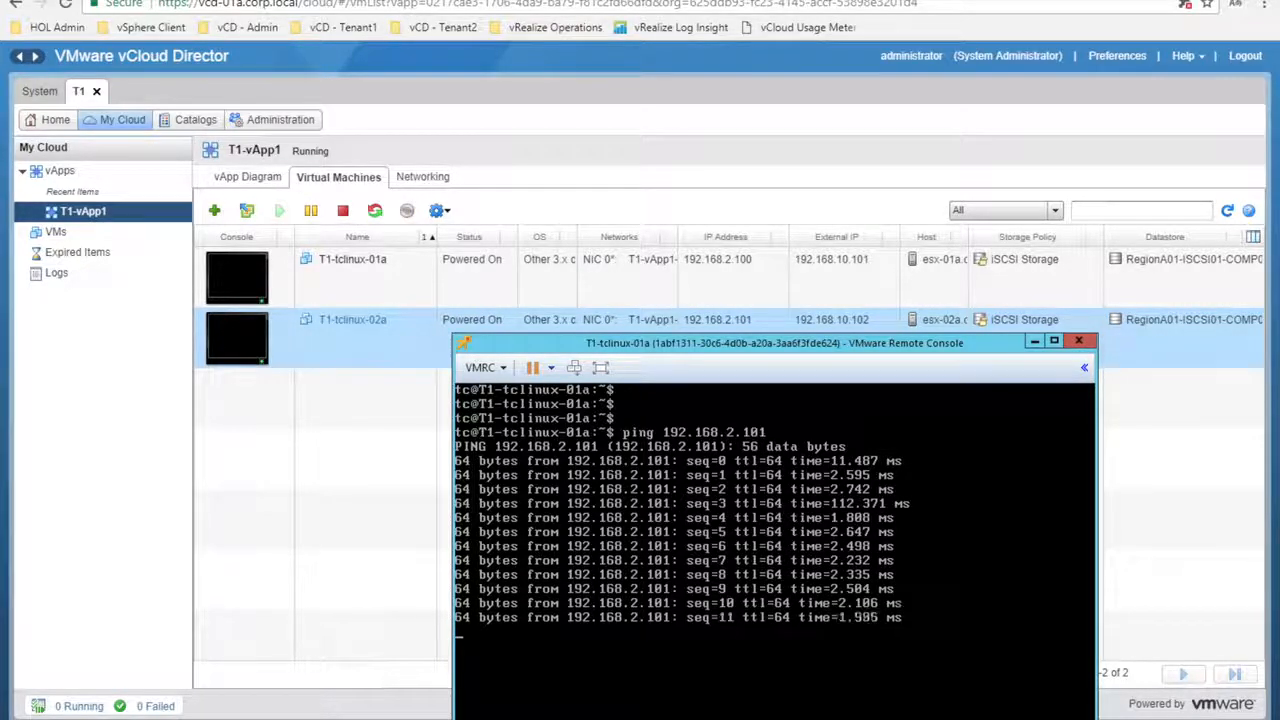
click(282, 122)
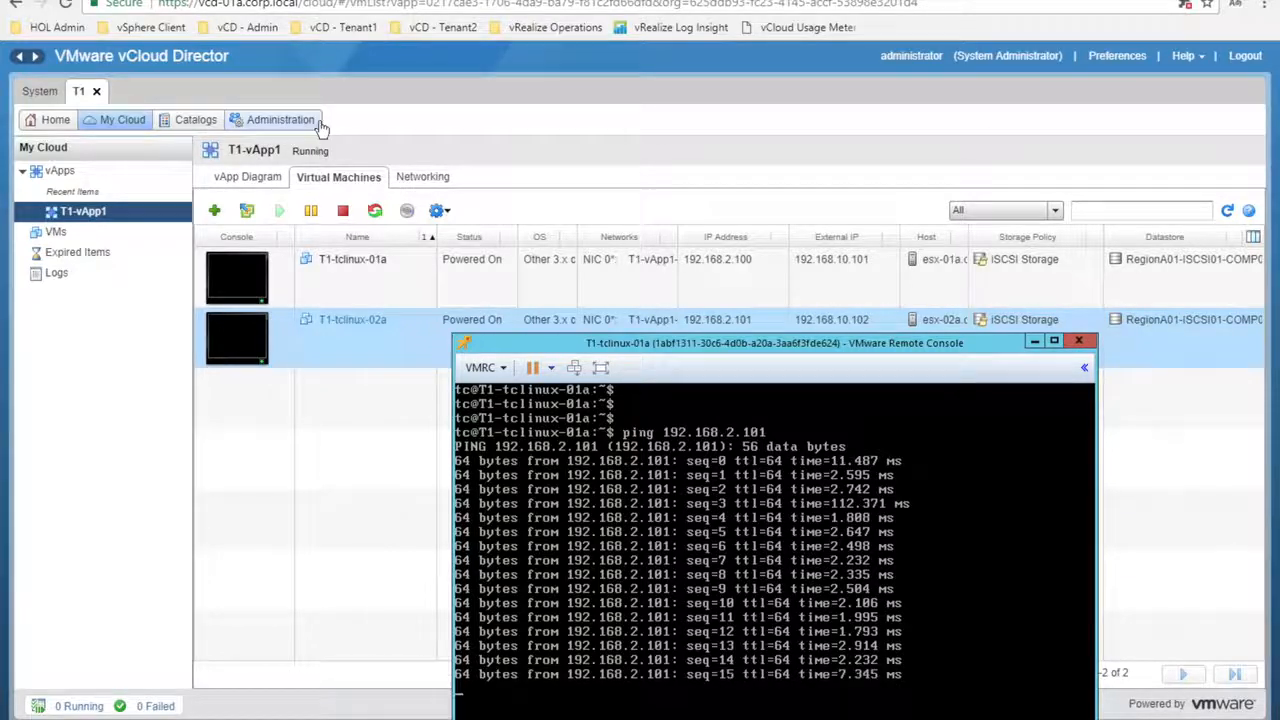
Open Manage Firewall for T1-OVDC from Administration > Virtual Datacenters
click(290, 122)
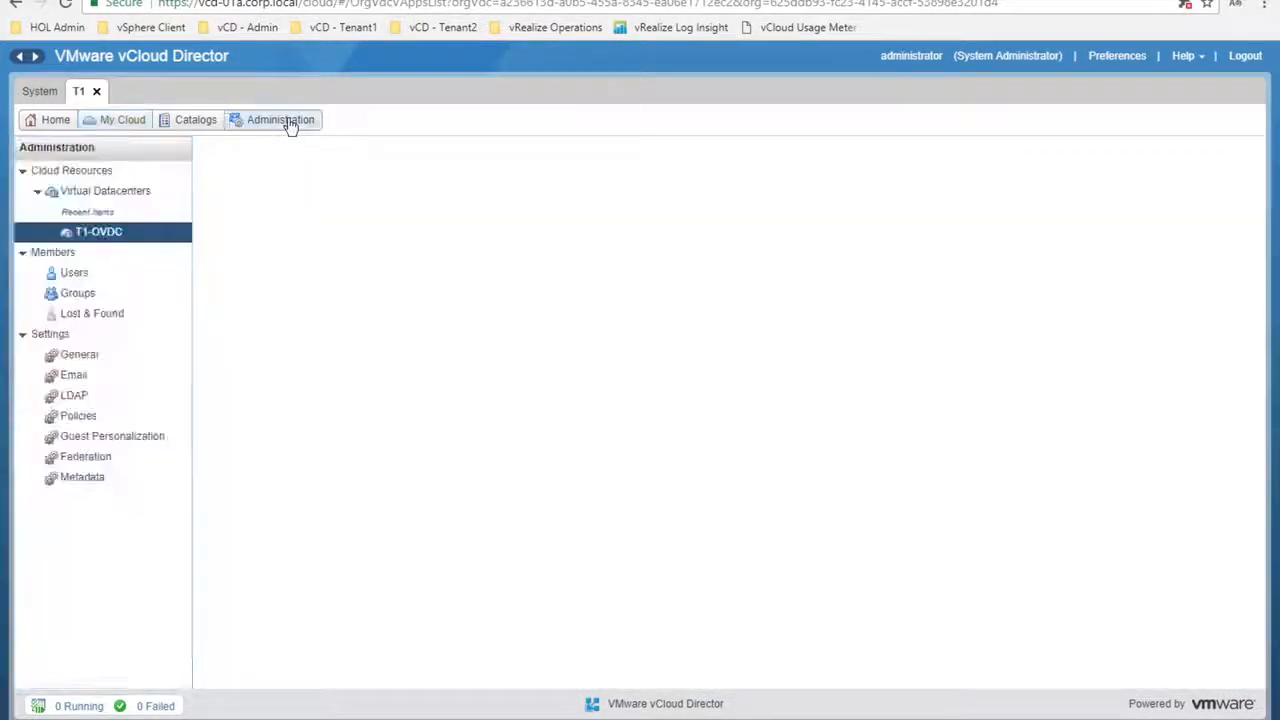
click(91, 191)
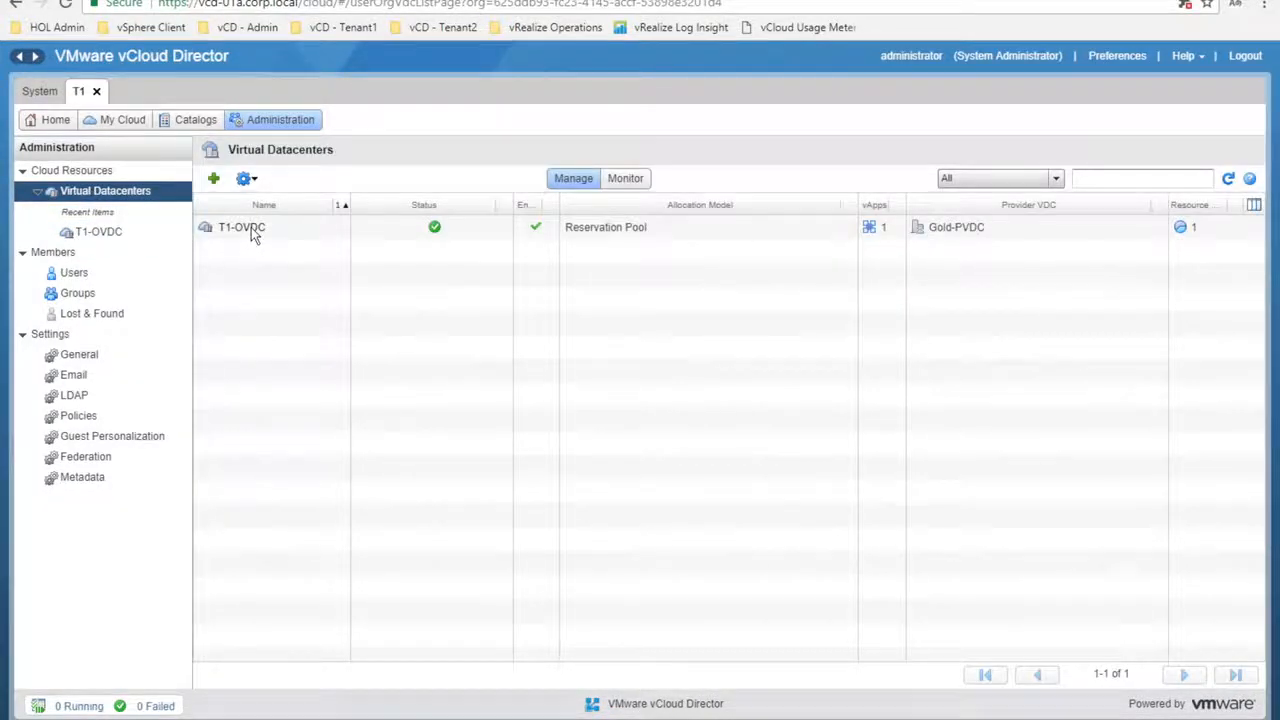
right_click(250, 227)
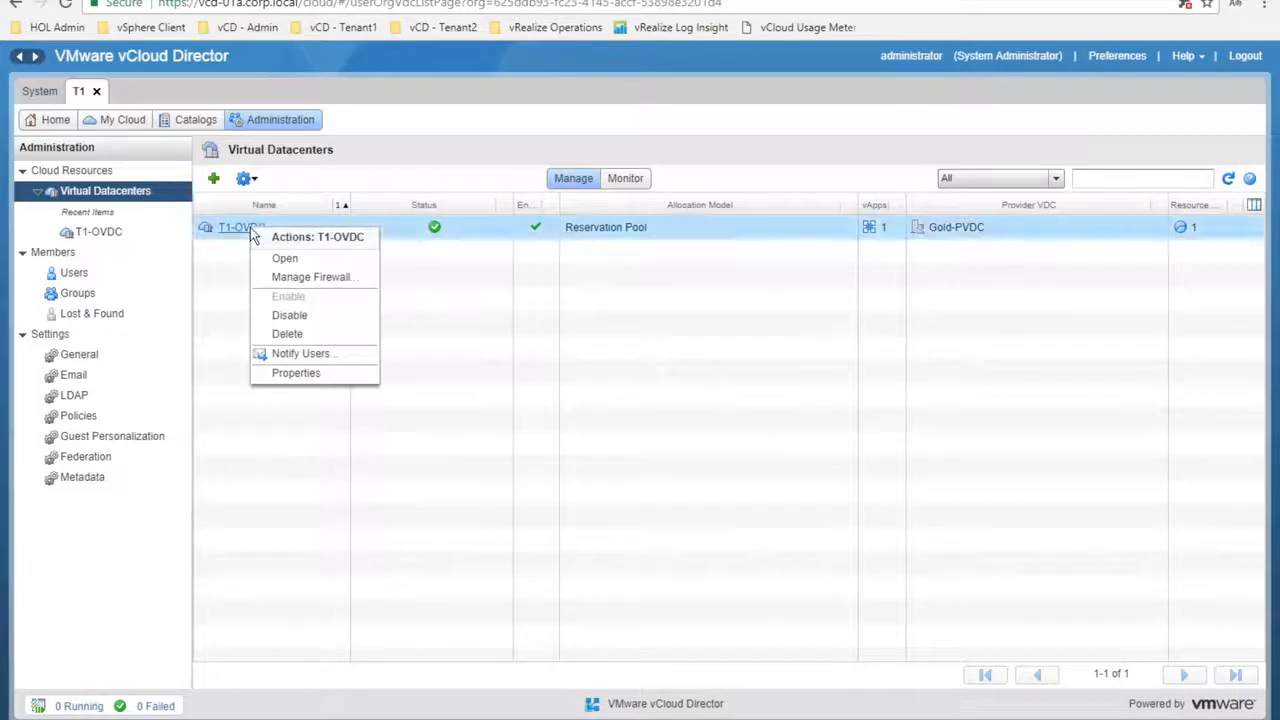
click(296, 278)
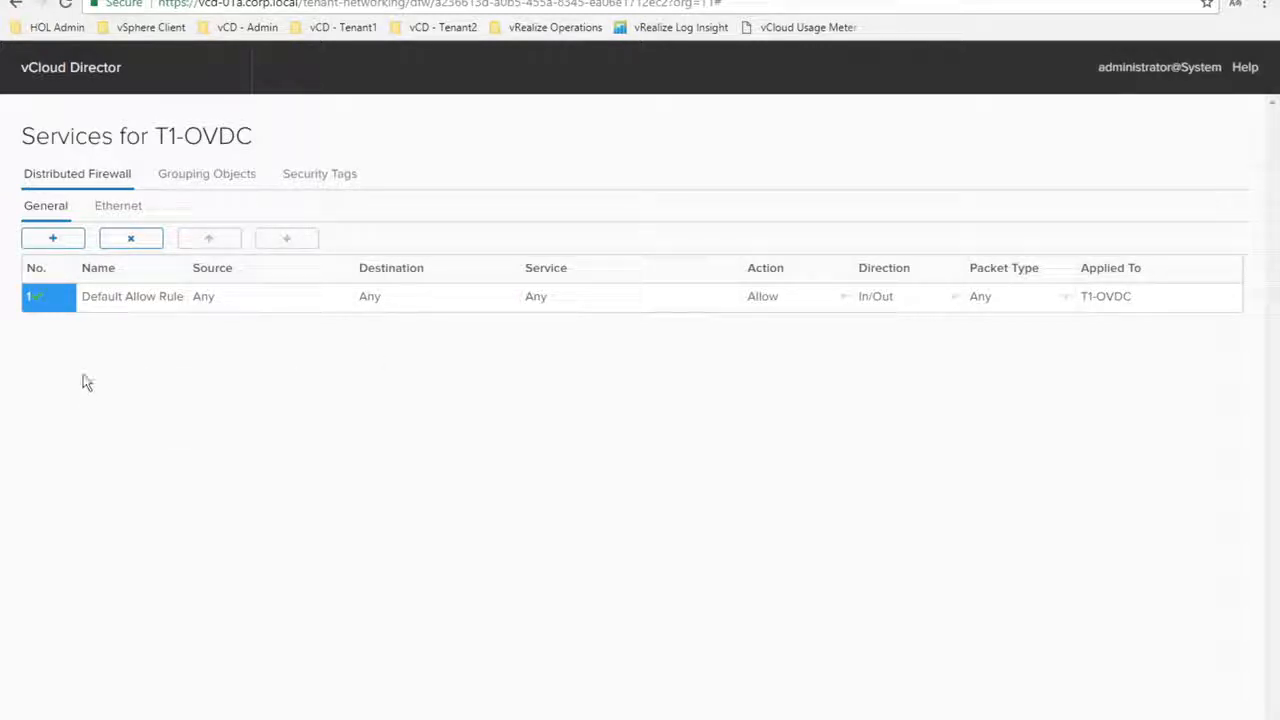
Add a firewall rule named T1-Rule1 and open its Source object picker
click(52, 240)
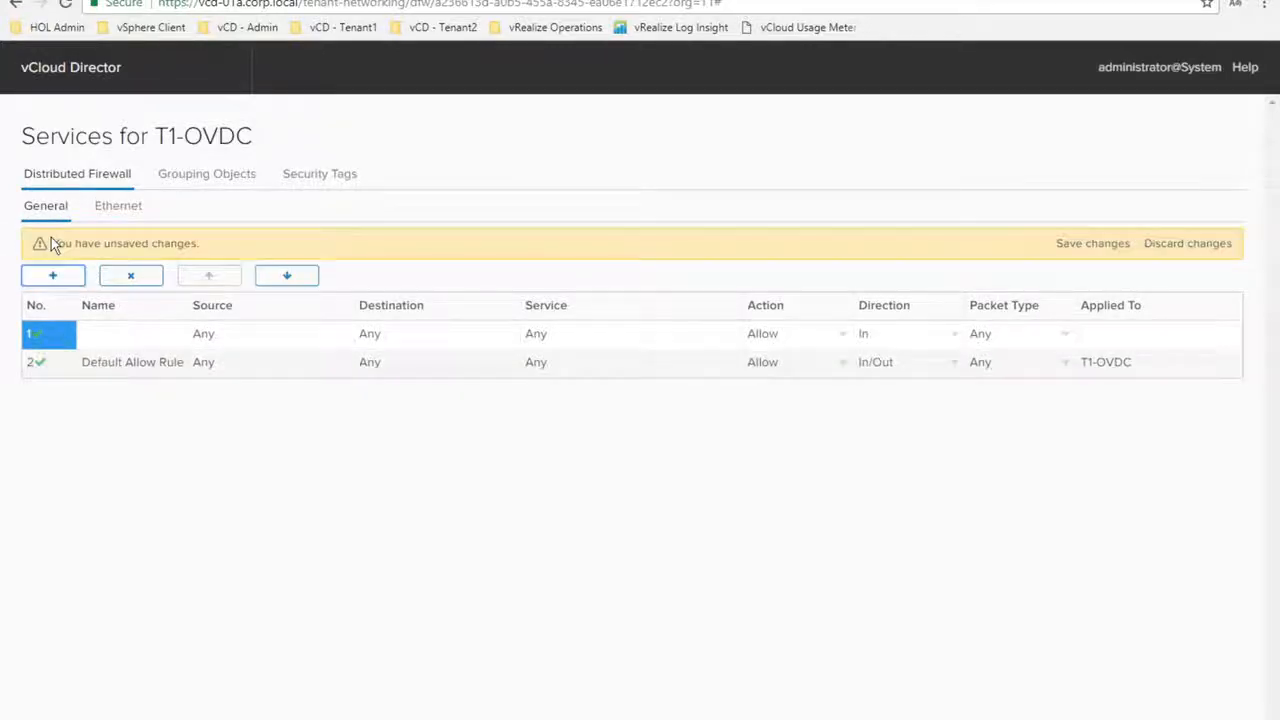
click(128, 334)
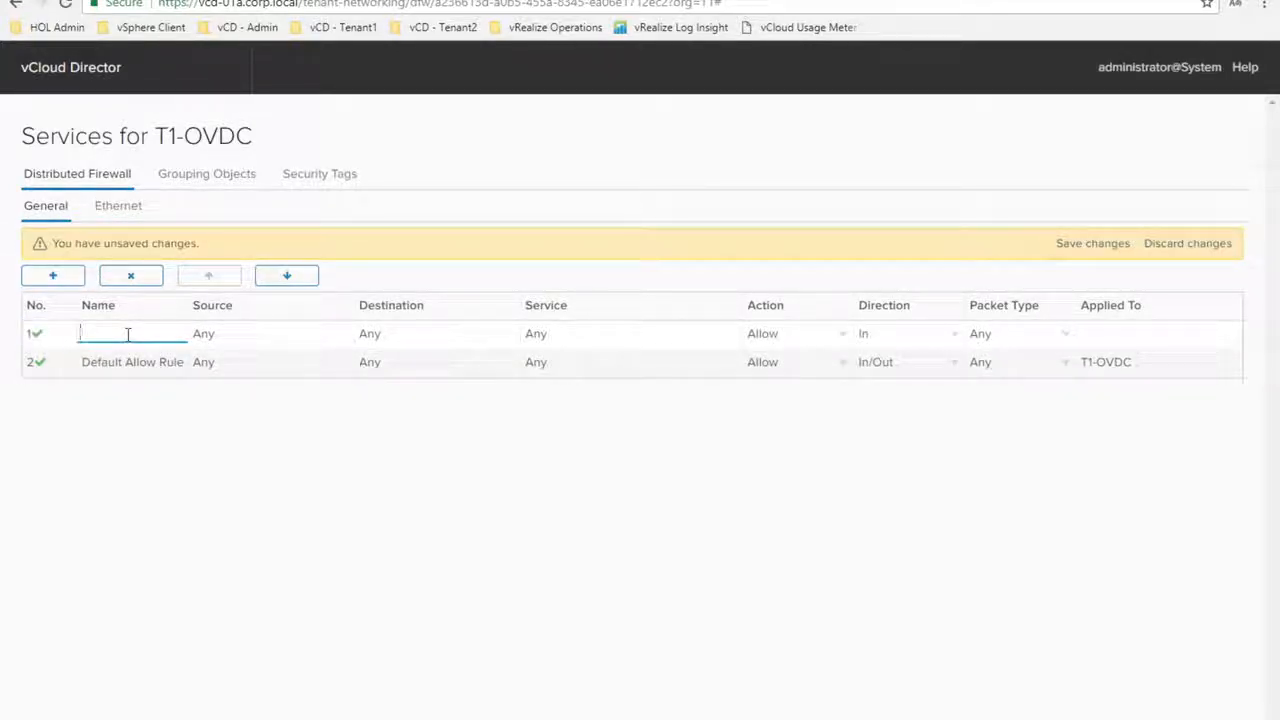
text(T1-Rule1)
click(259, 338)
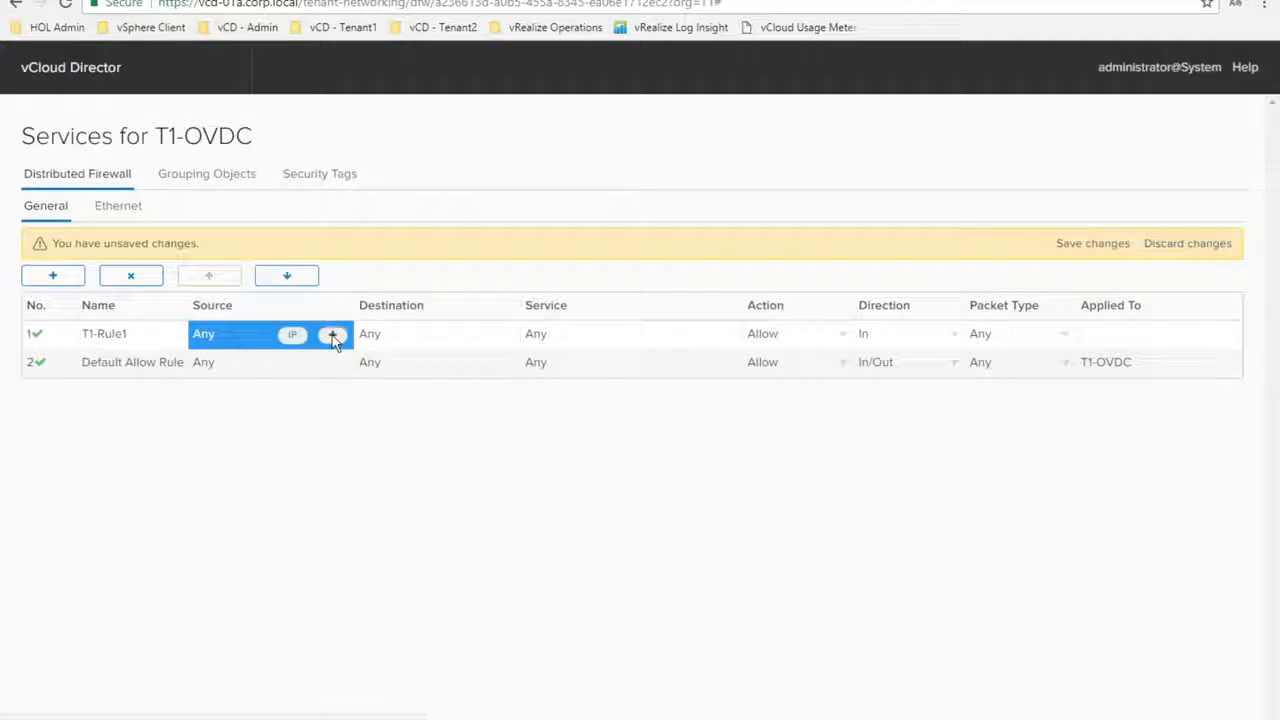
click(332, 336)
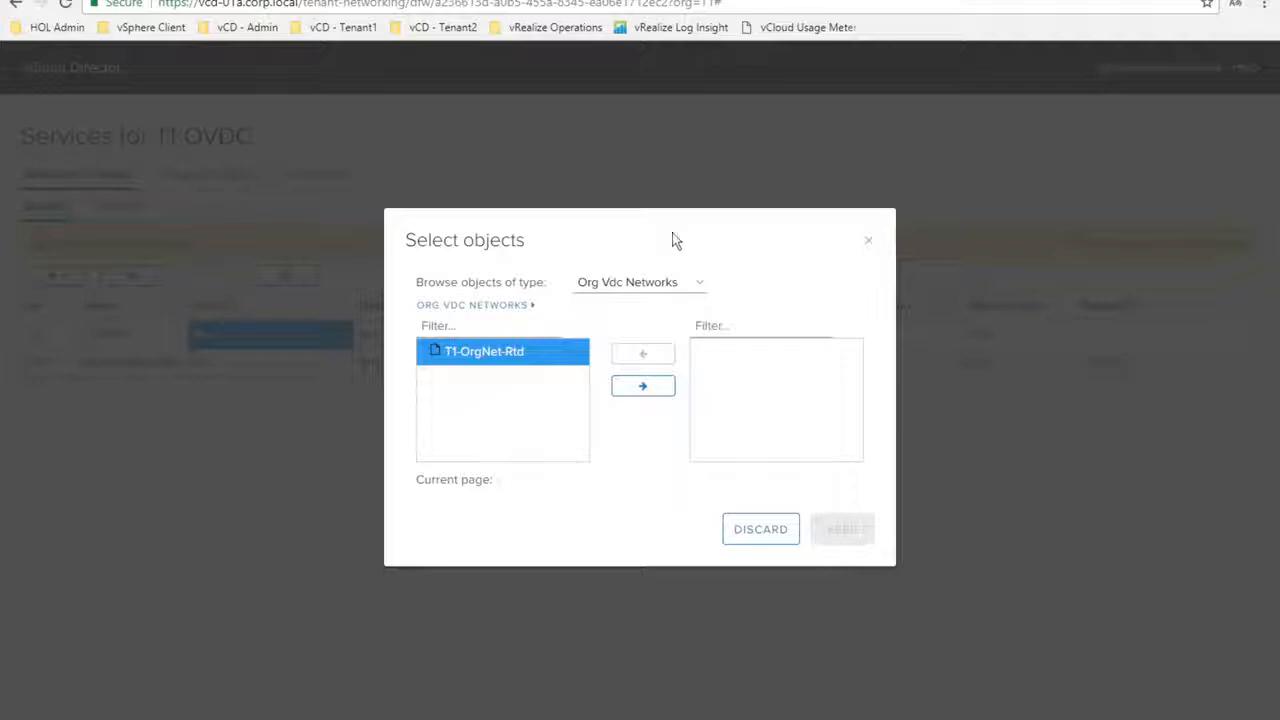
Set T1-Rule1's source to the virtual machine T1-tclinux-01a
click(698, 287)
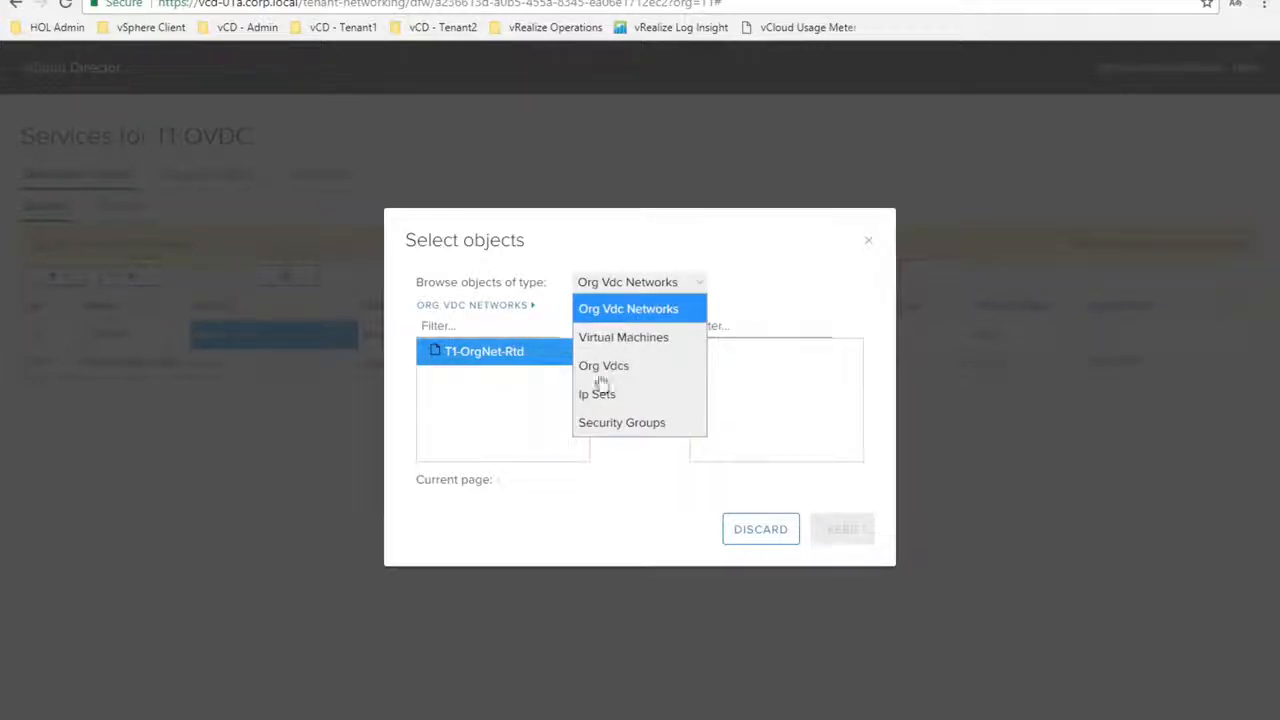
click(592, 339)
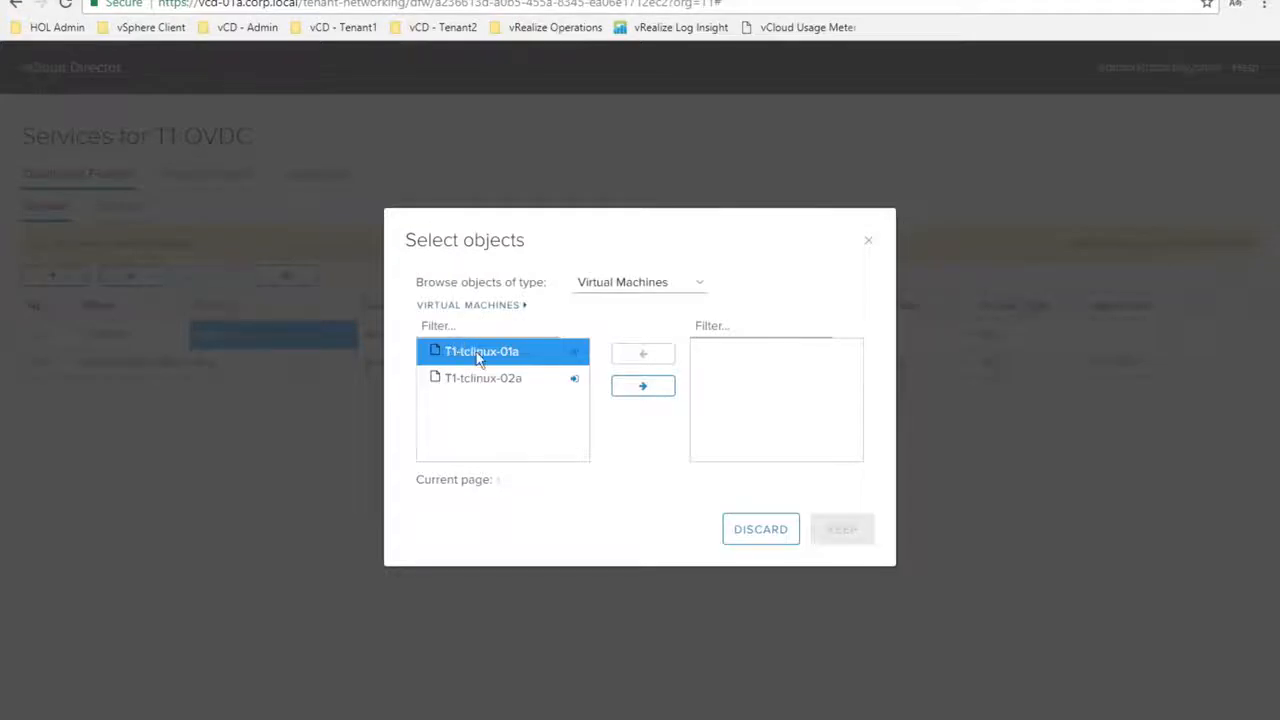
click(641, 386)
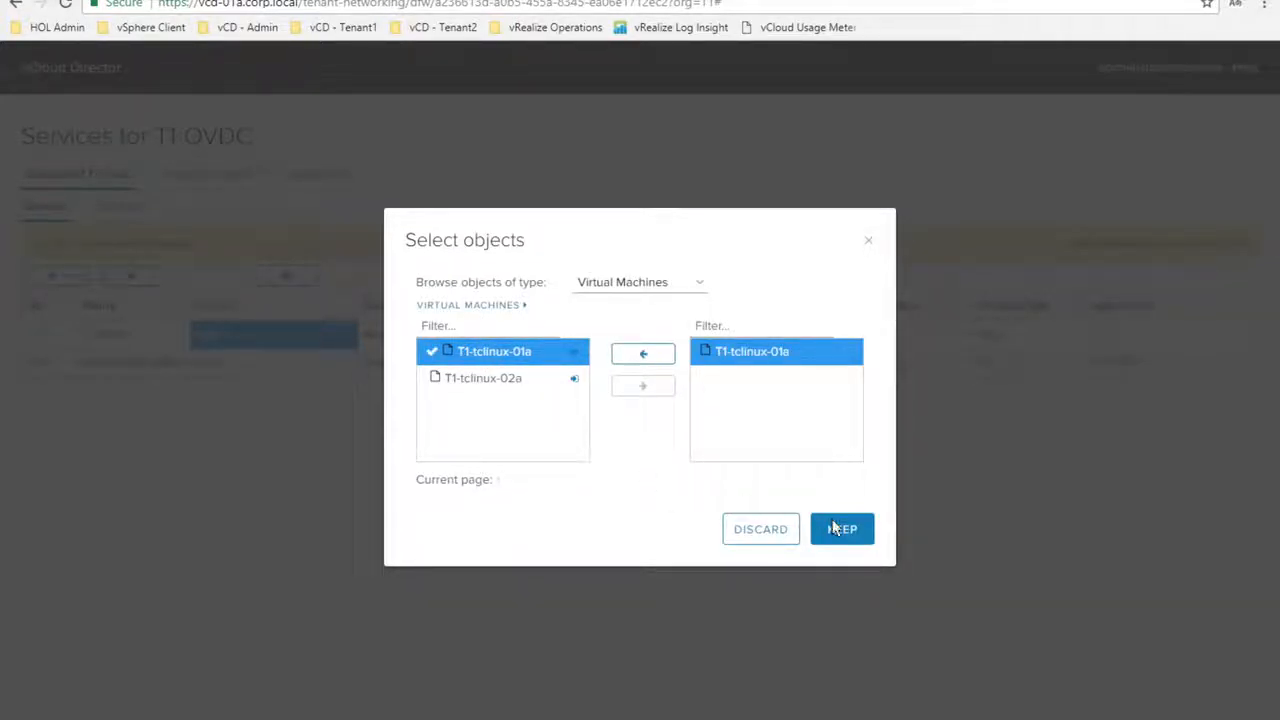
click(840, 530)
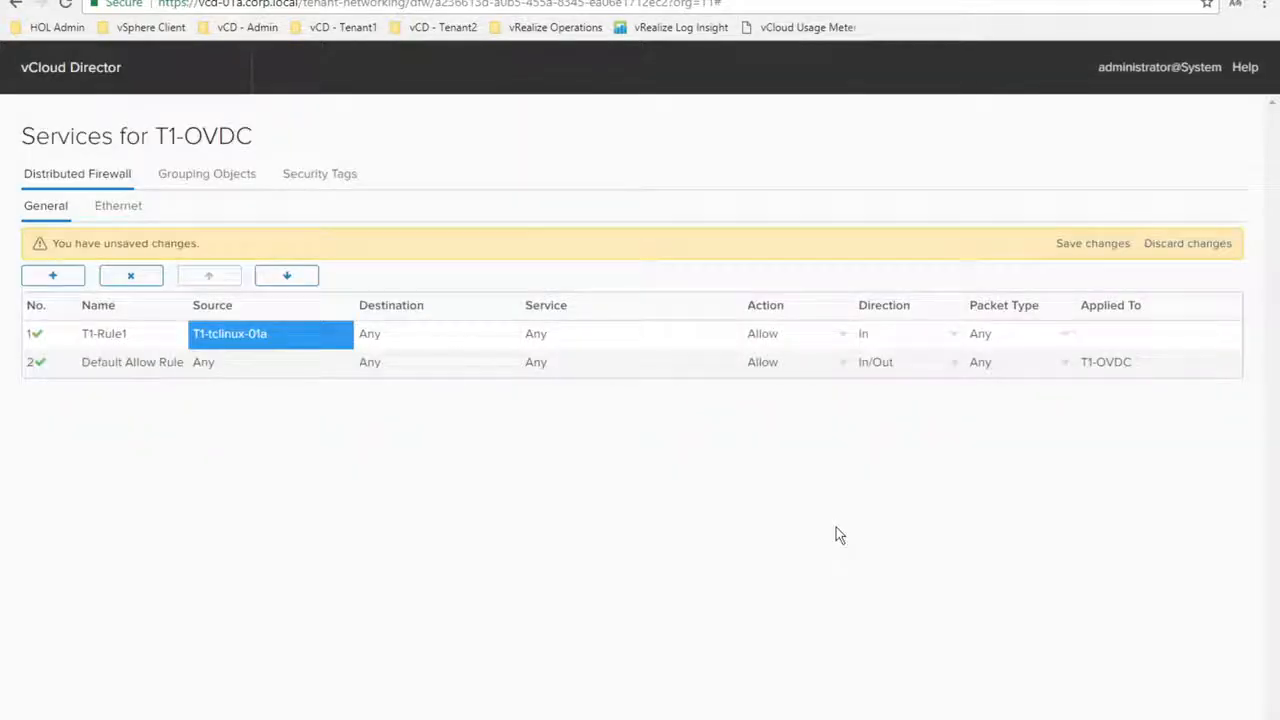
Set T1-Rule1's destination to the virtual machine T1-tclinux-02a
click(500, 336)
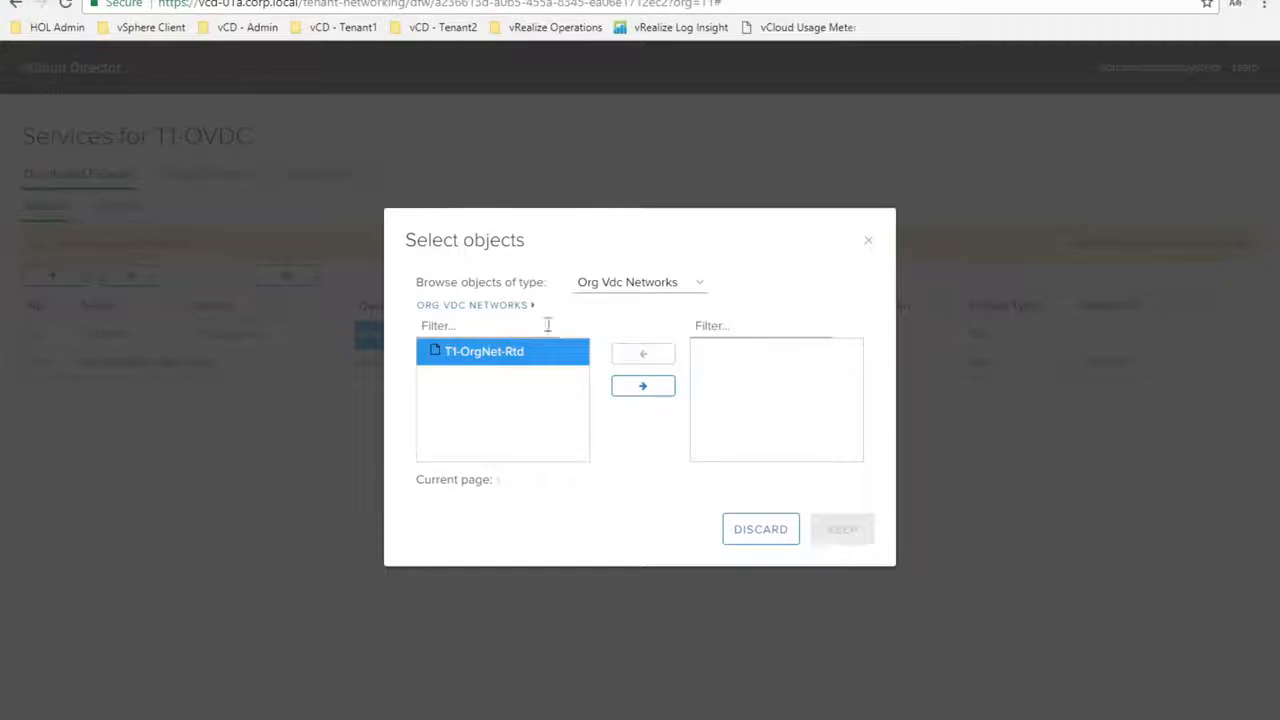
click(639, 294)
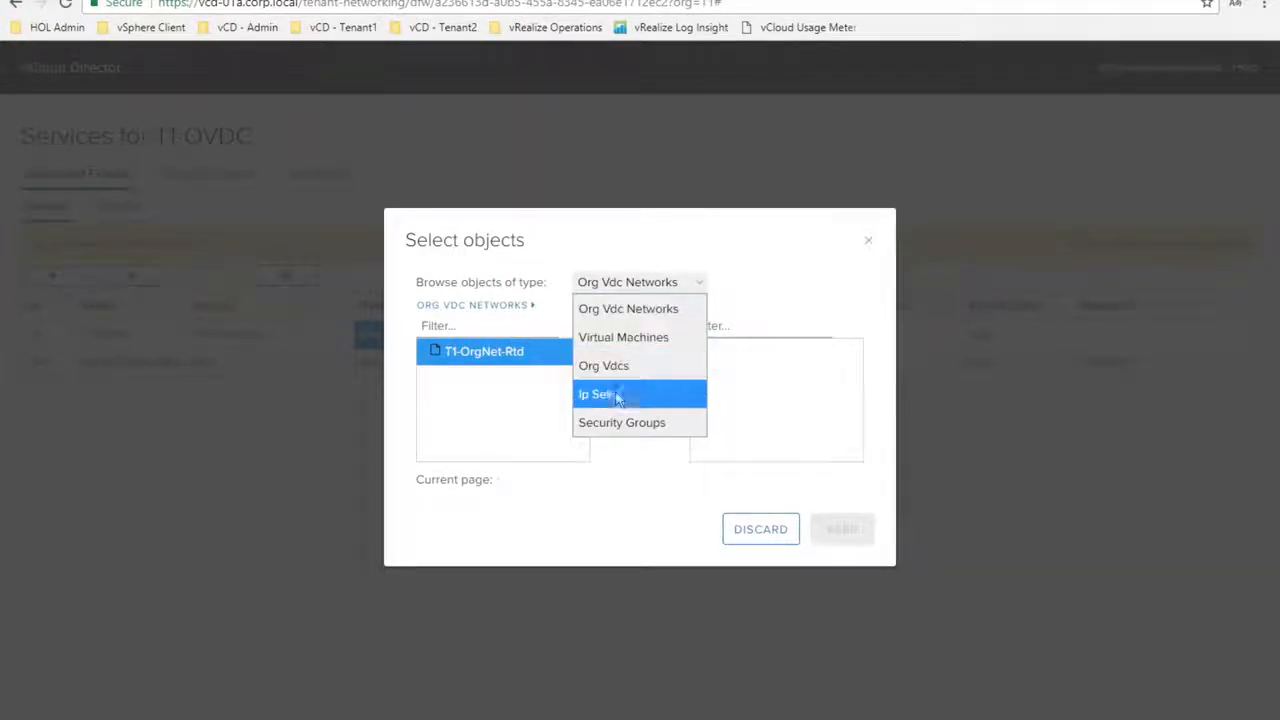
click(617, 337)
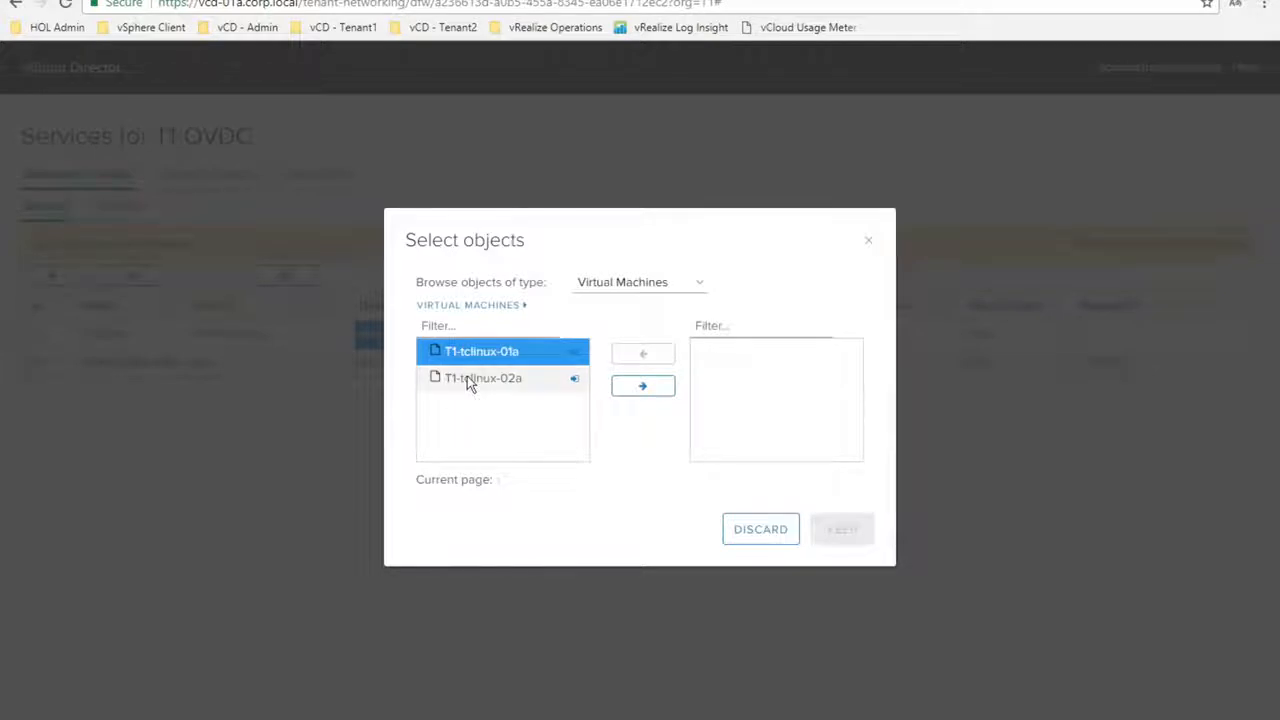
click(471, 381)
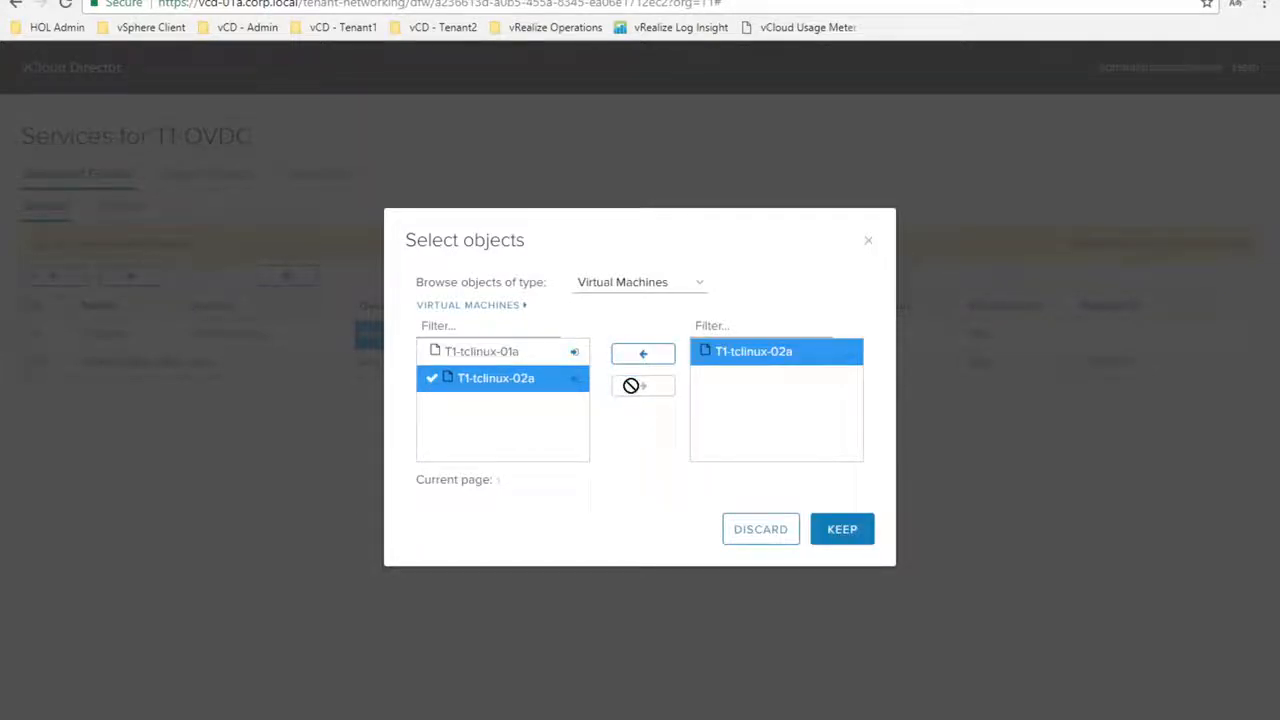
click(840, 538)
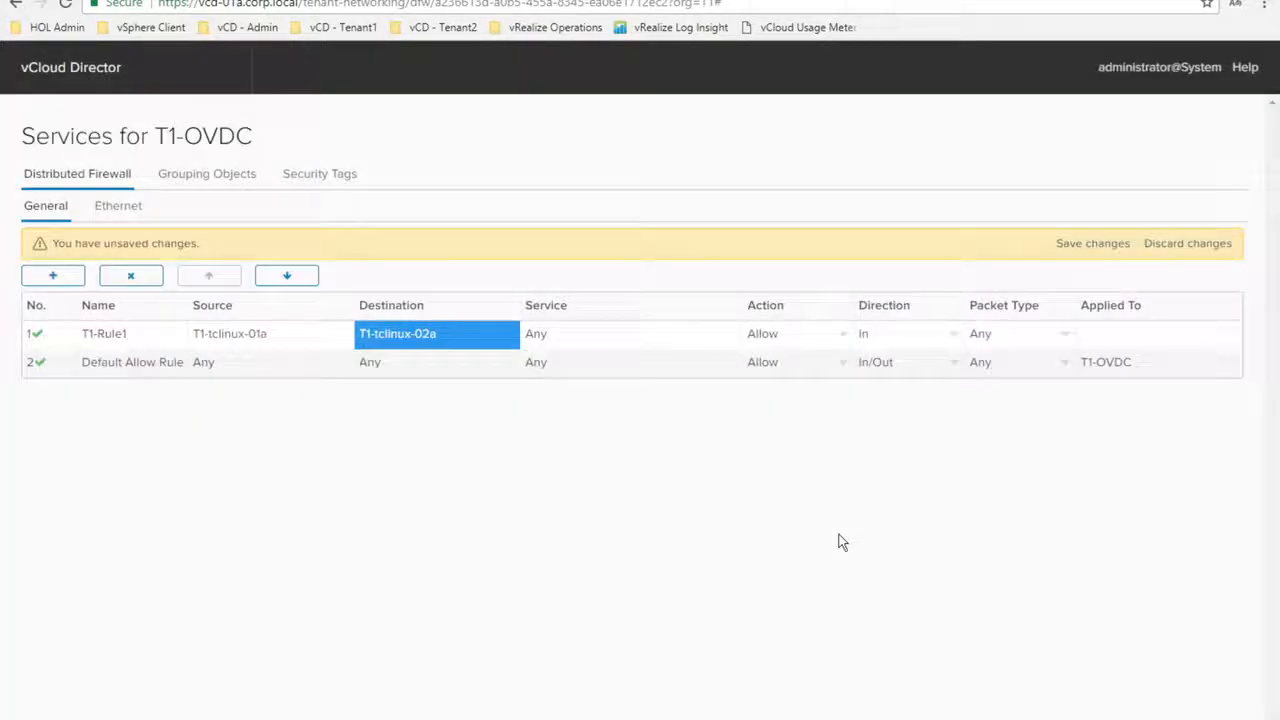
Change T1-Rule1's action to Deny and save the firewall changes
click(844, 331)
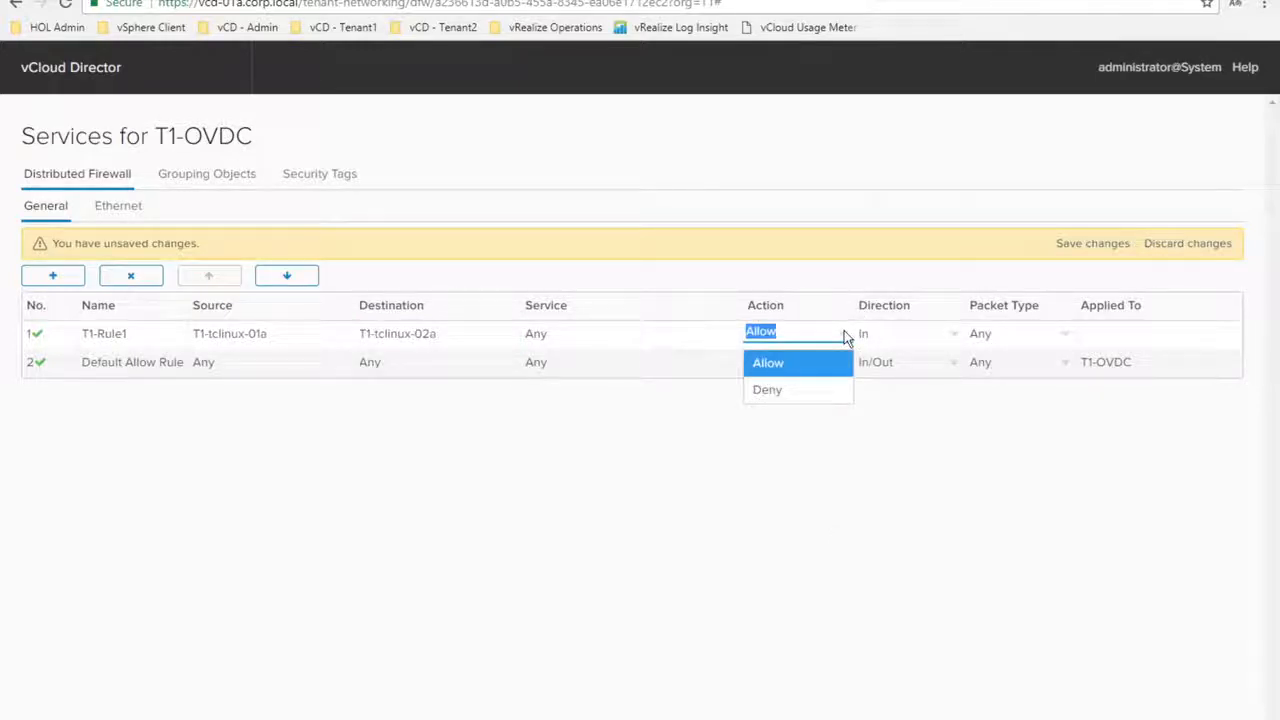
click(806, 390)
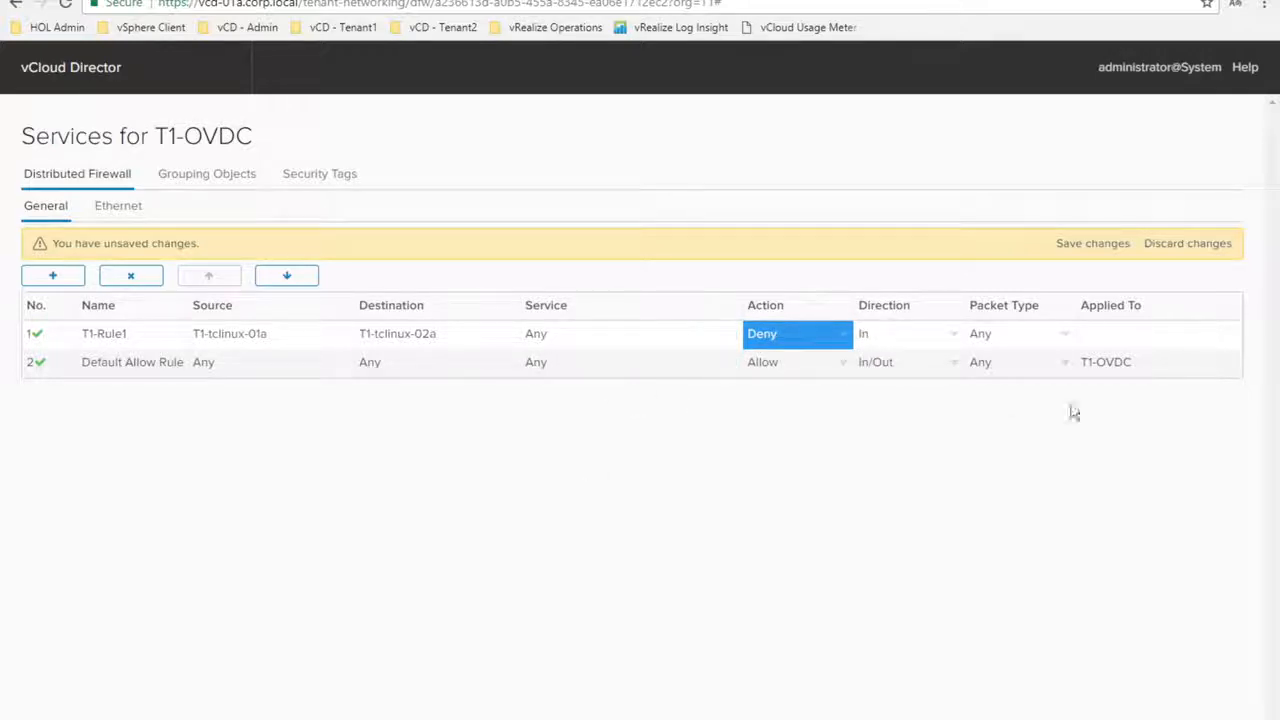
click(1087, 246)
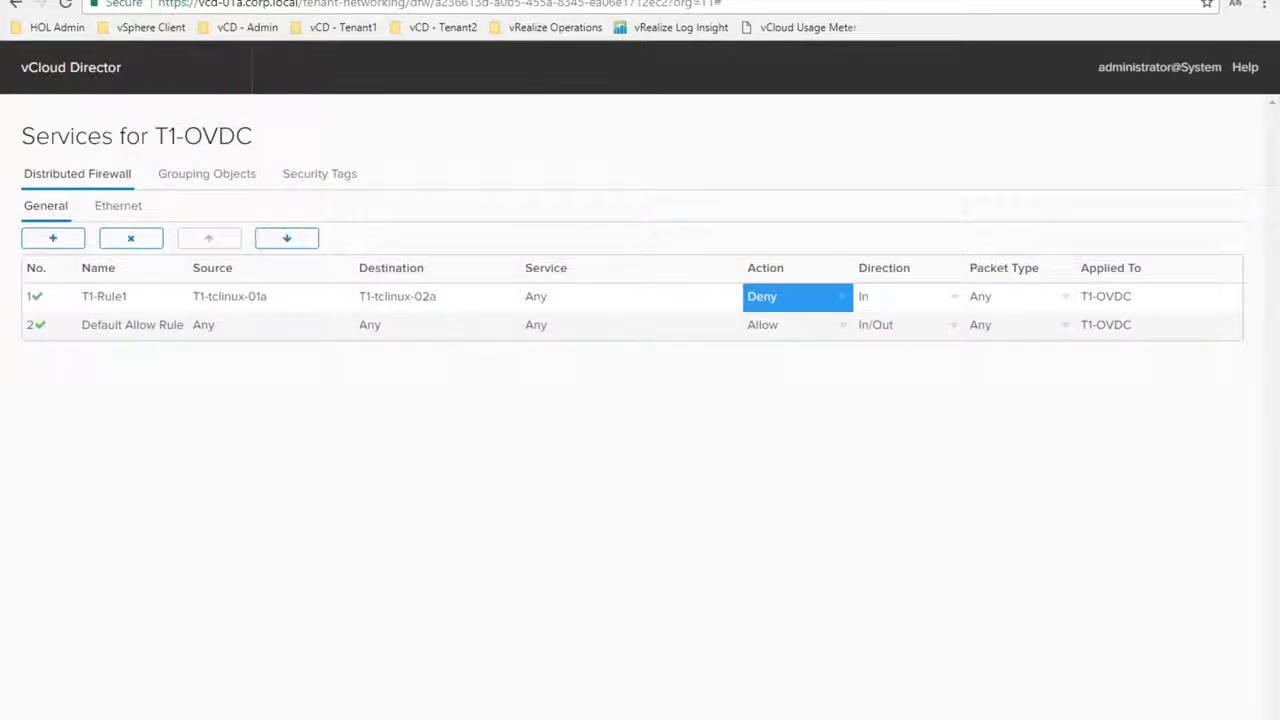
click(436, 719)
Stop and rerun ping 192.168.2.101 in the console, confirming 100% packet loss
drag(781, 350, 764, 174)
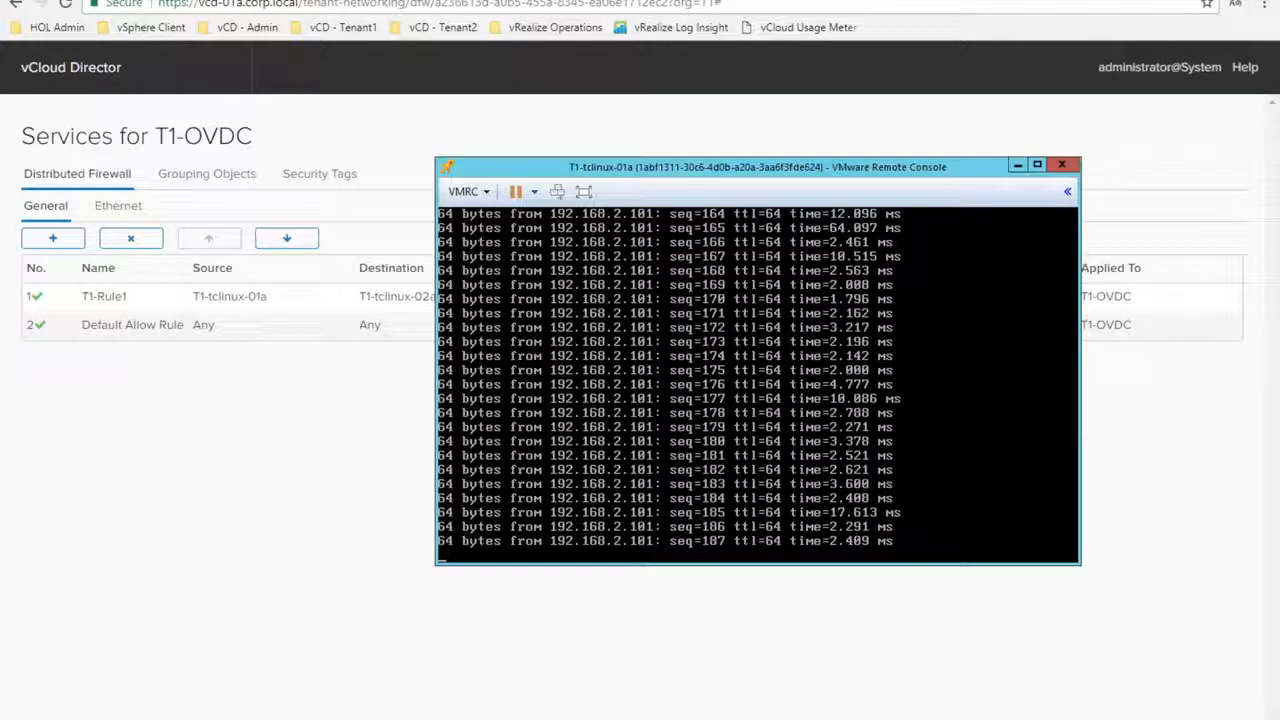
key(ctrl+c)
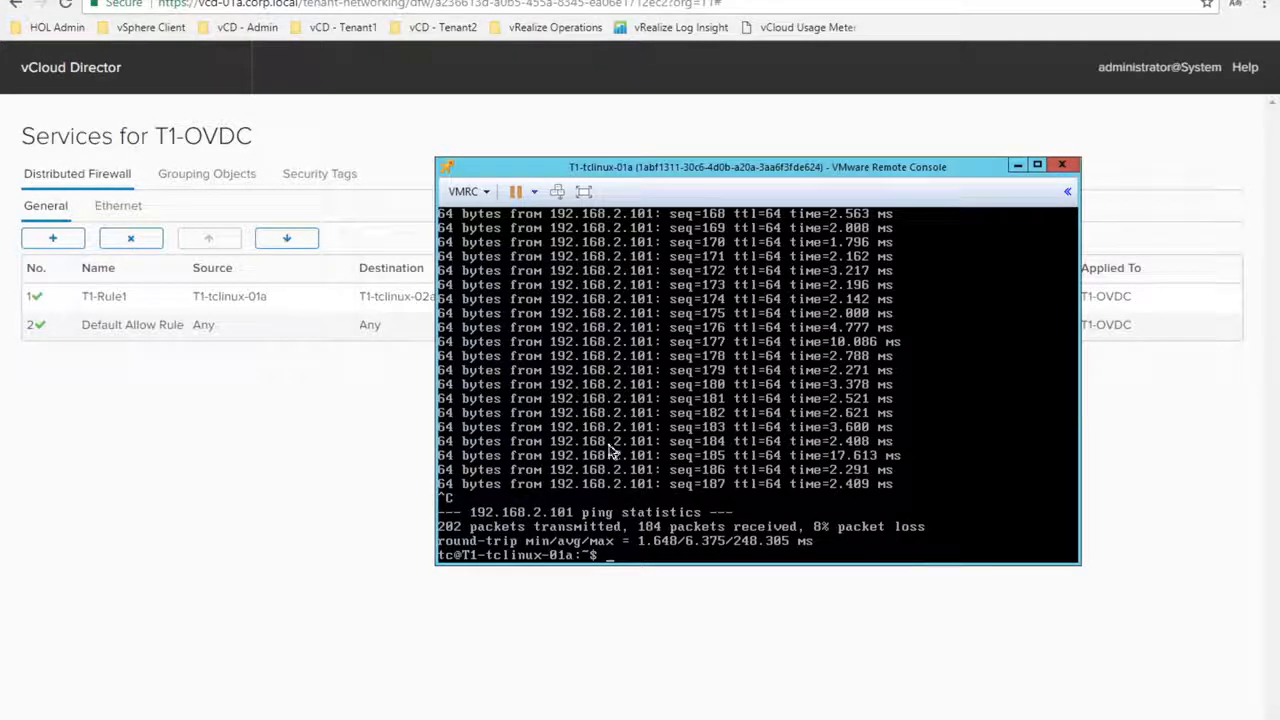
key(Up)
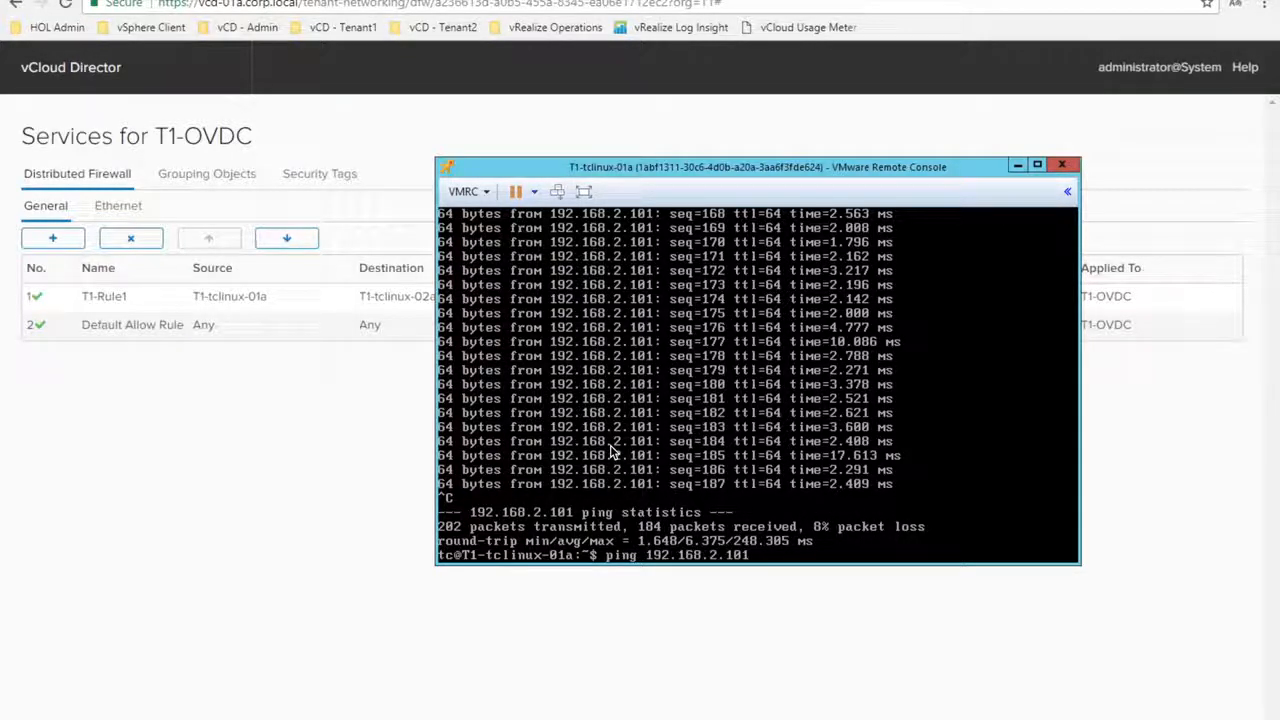
key(Return)
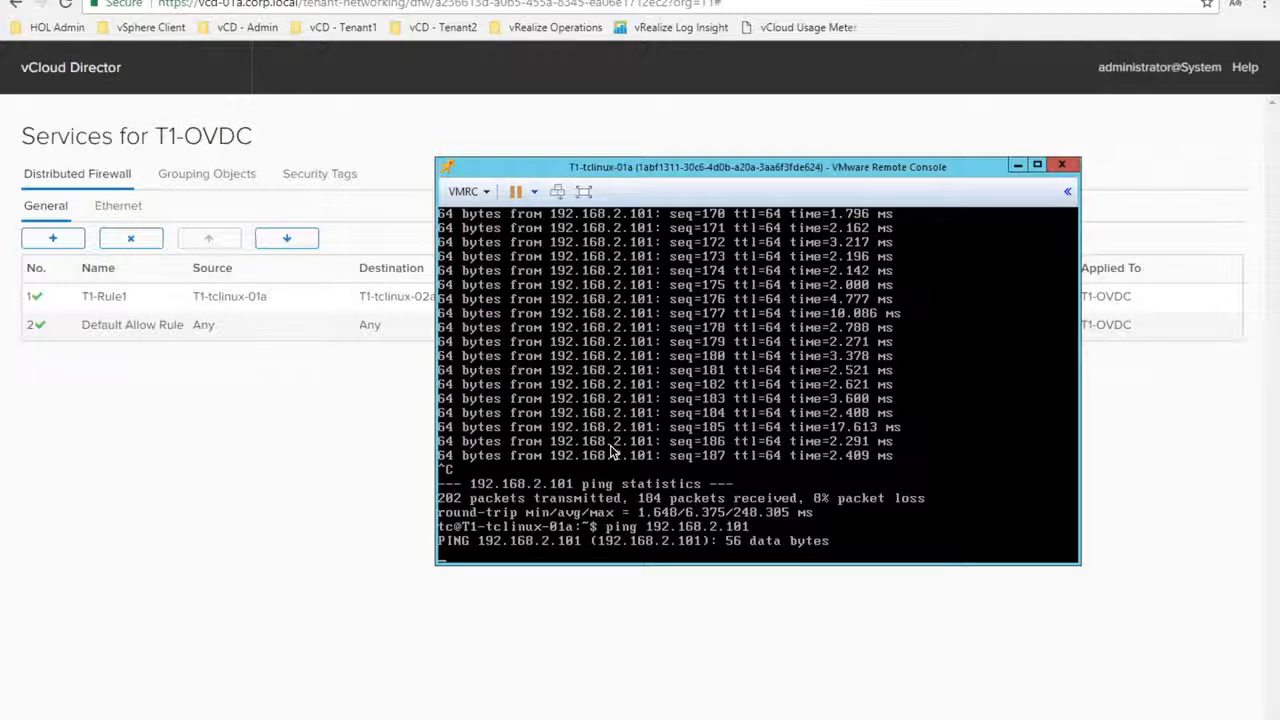
key(ctrl+c)
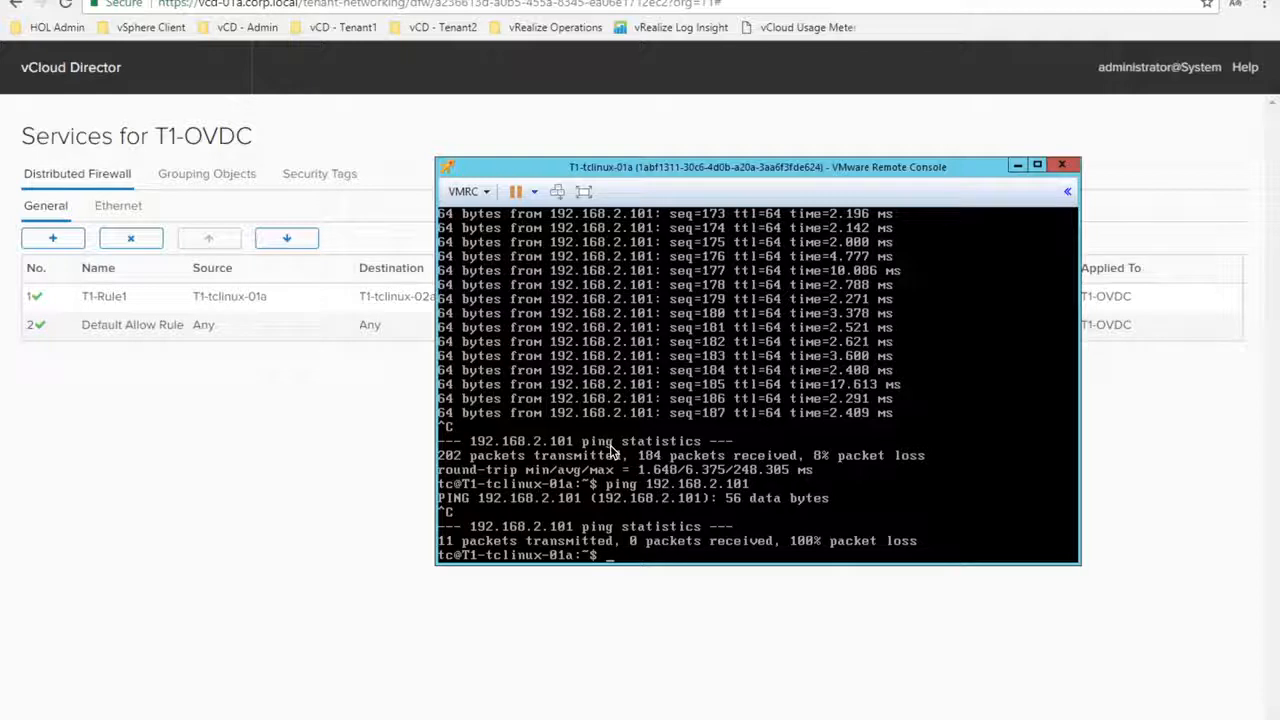
click(85, 425)
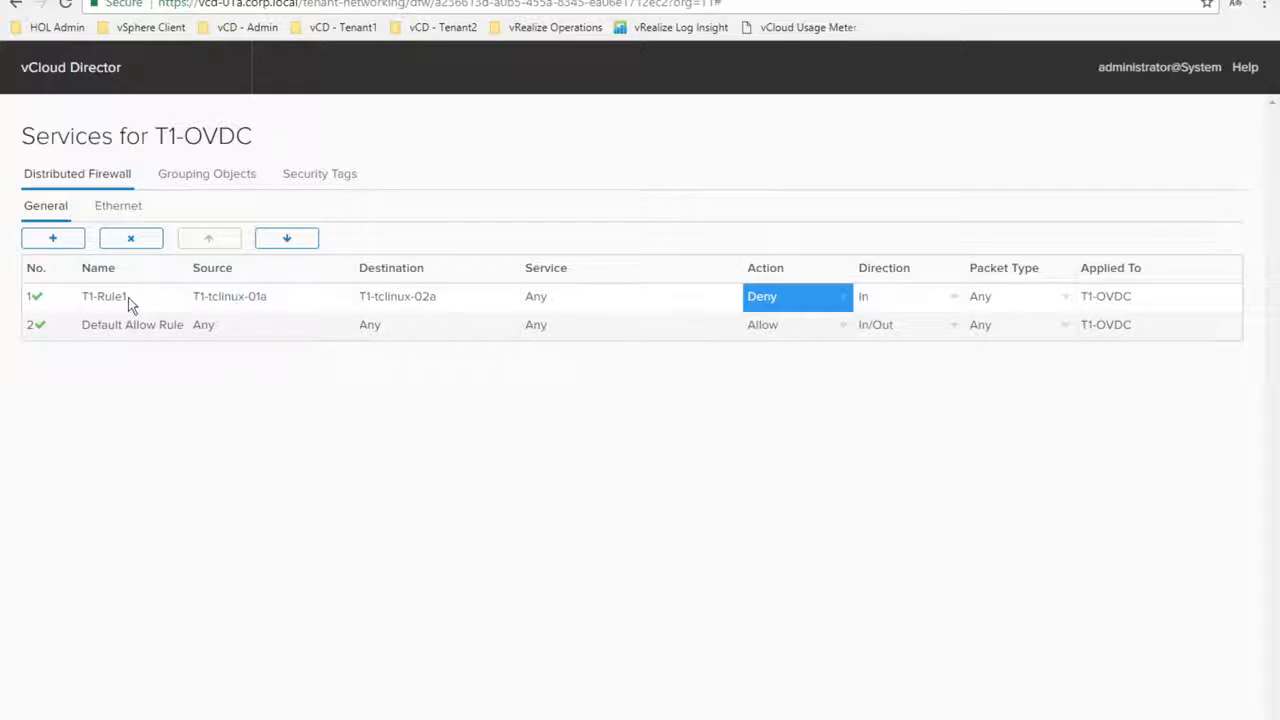
Delete T1-Rule1, save the firewall, and view the empty Security Tags list
click(134, 242)
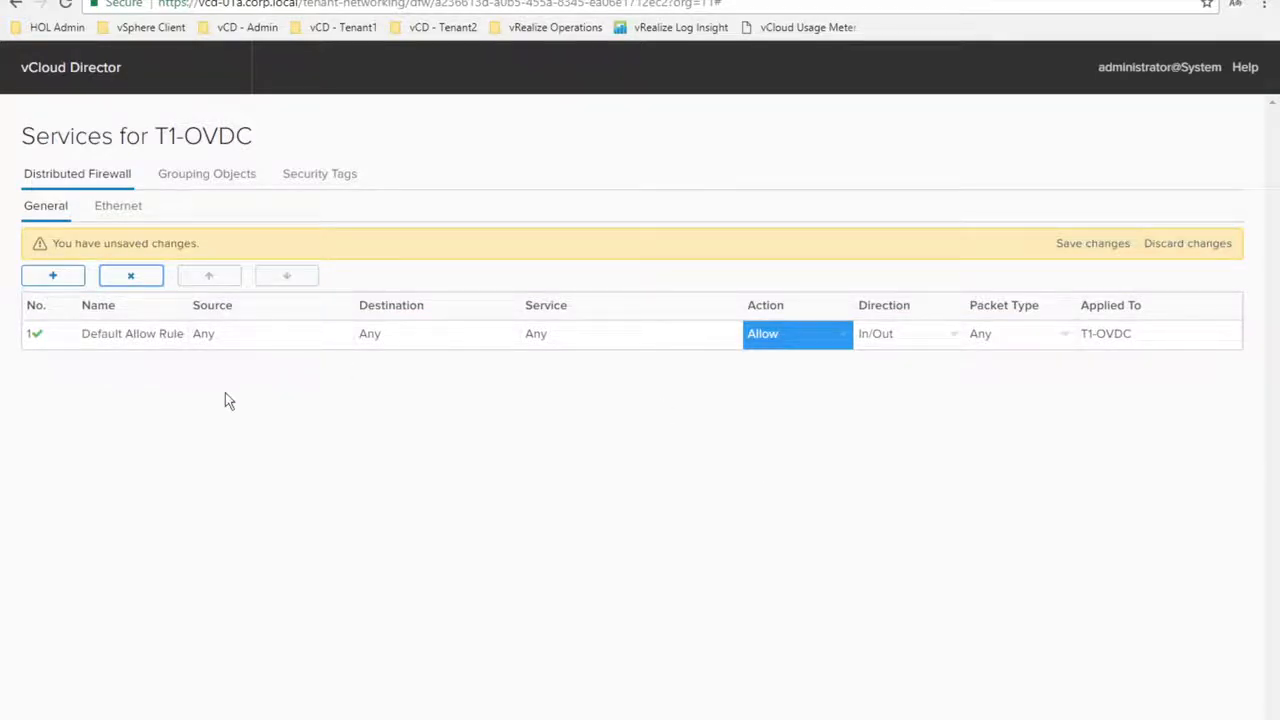
click(1091, 244)
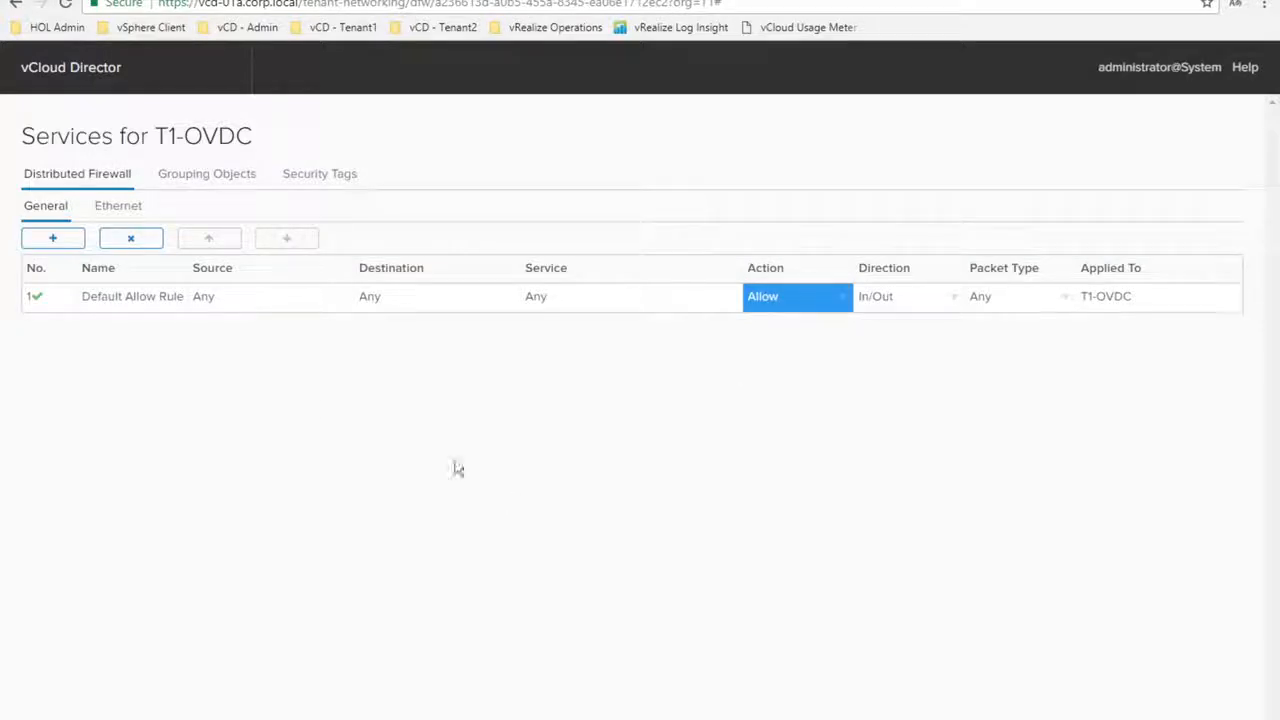
click(331, 173)
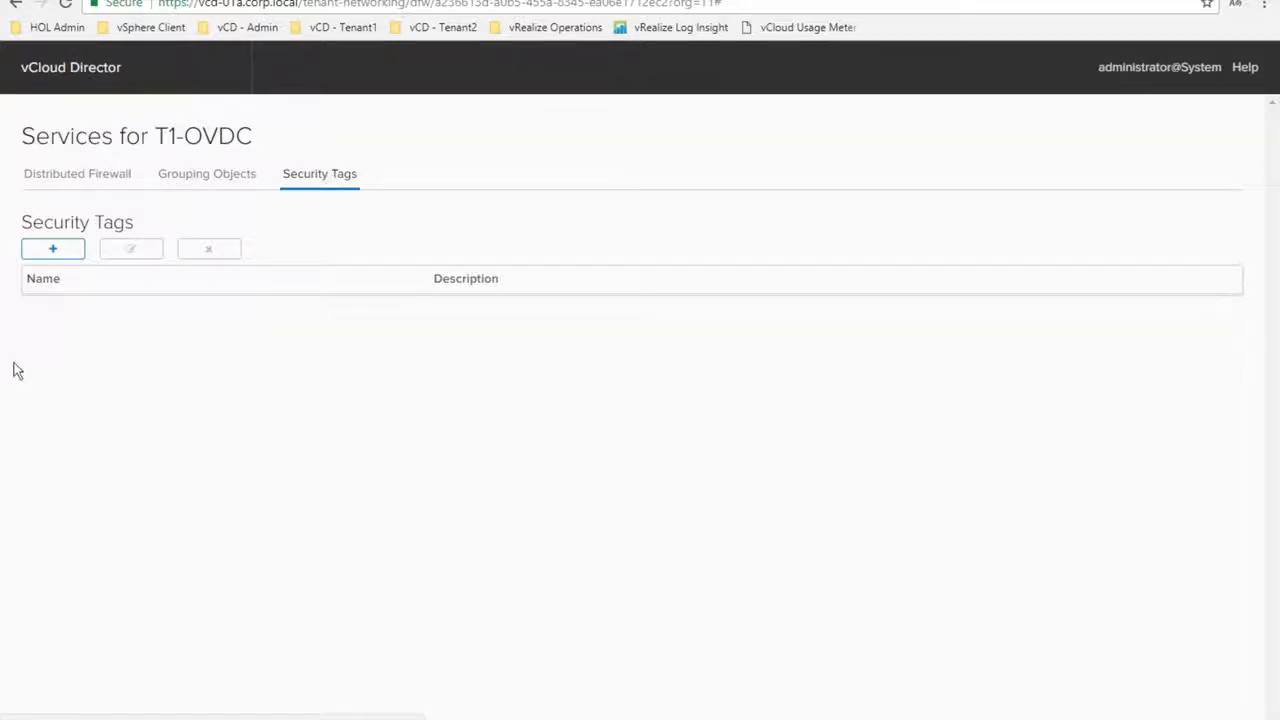
Create security tag 01a assigned to T1-tclinux-01a
click(54, 250)
click(633, 222)
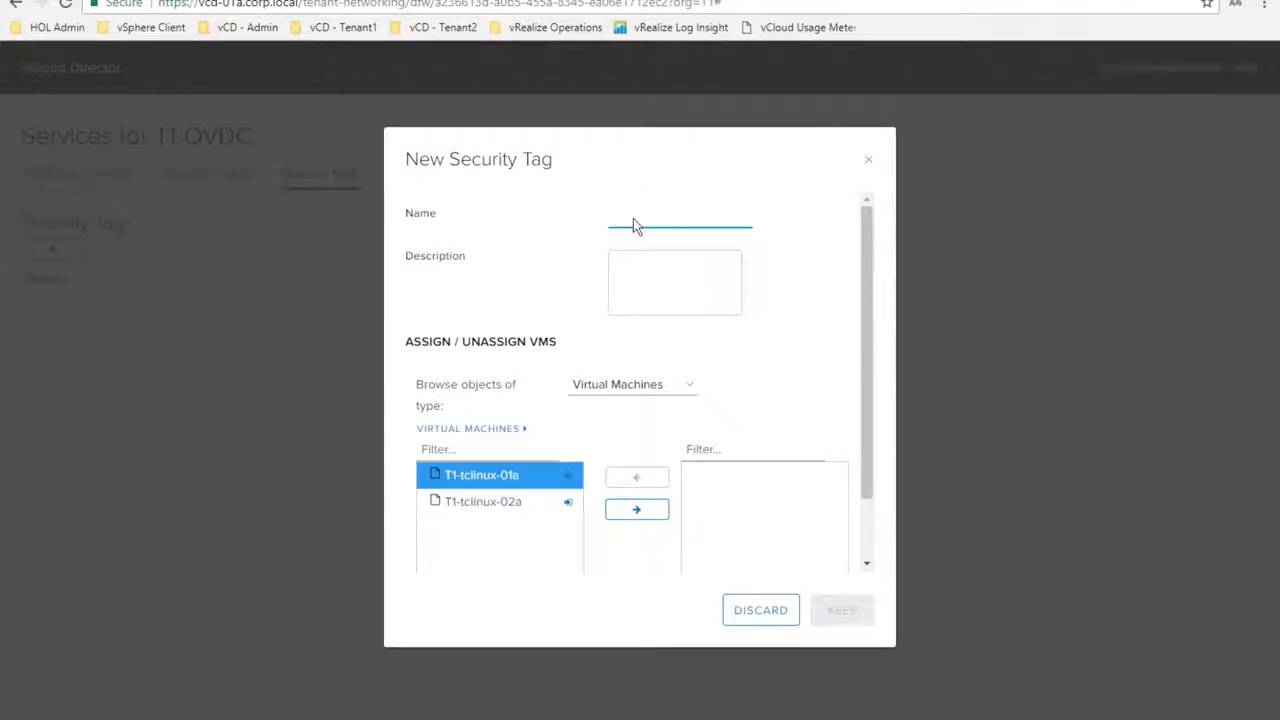
text(01a)
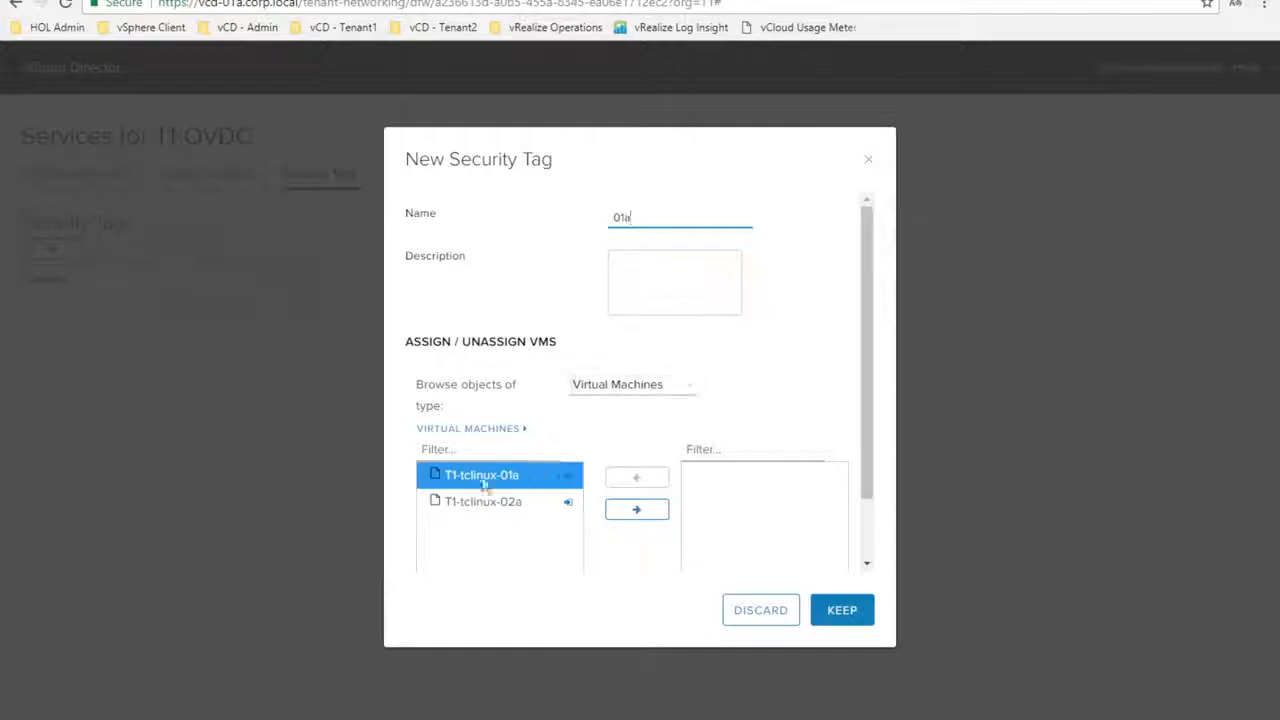
click(618, 512)
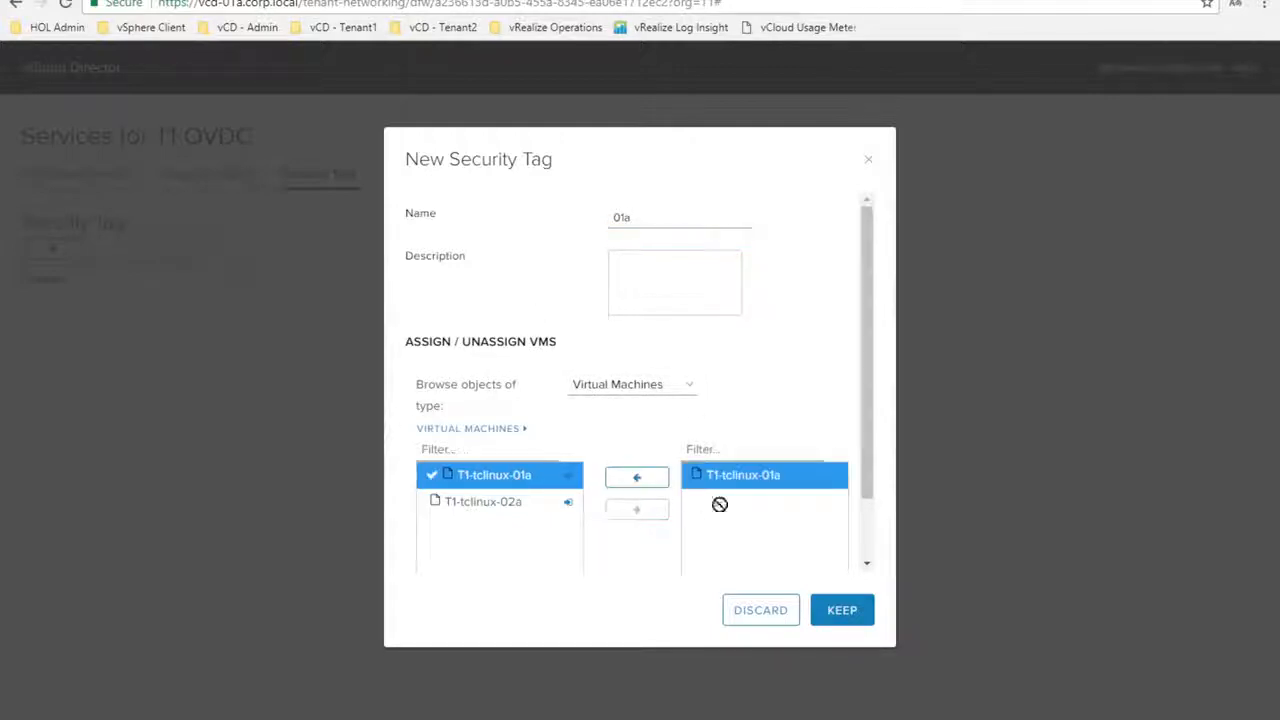
click(842, 608)
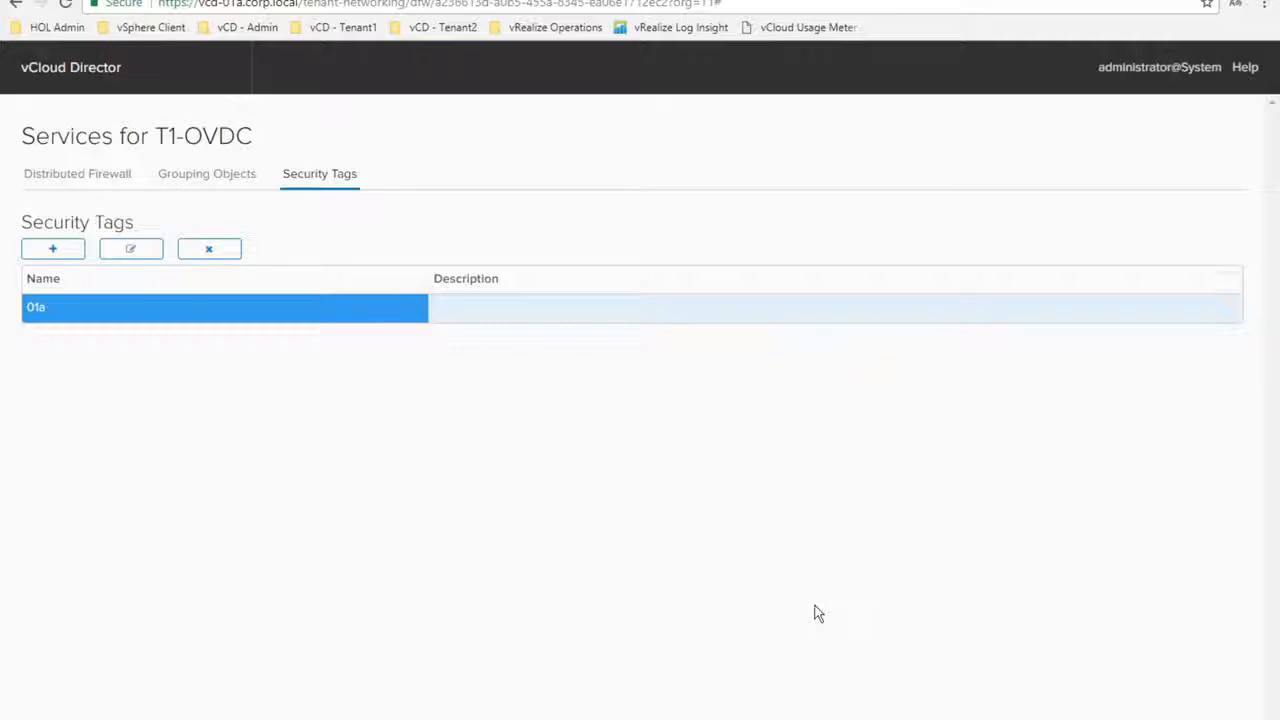
Create security tag 01b assigned to T1-tclinux-02a
click(54, 254)
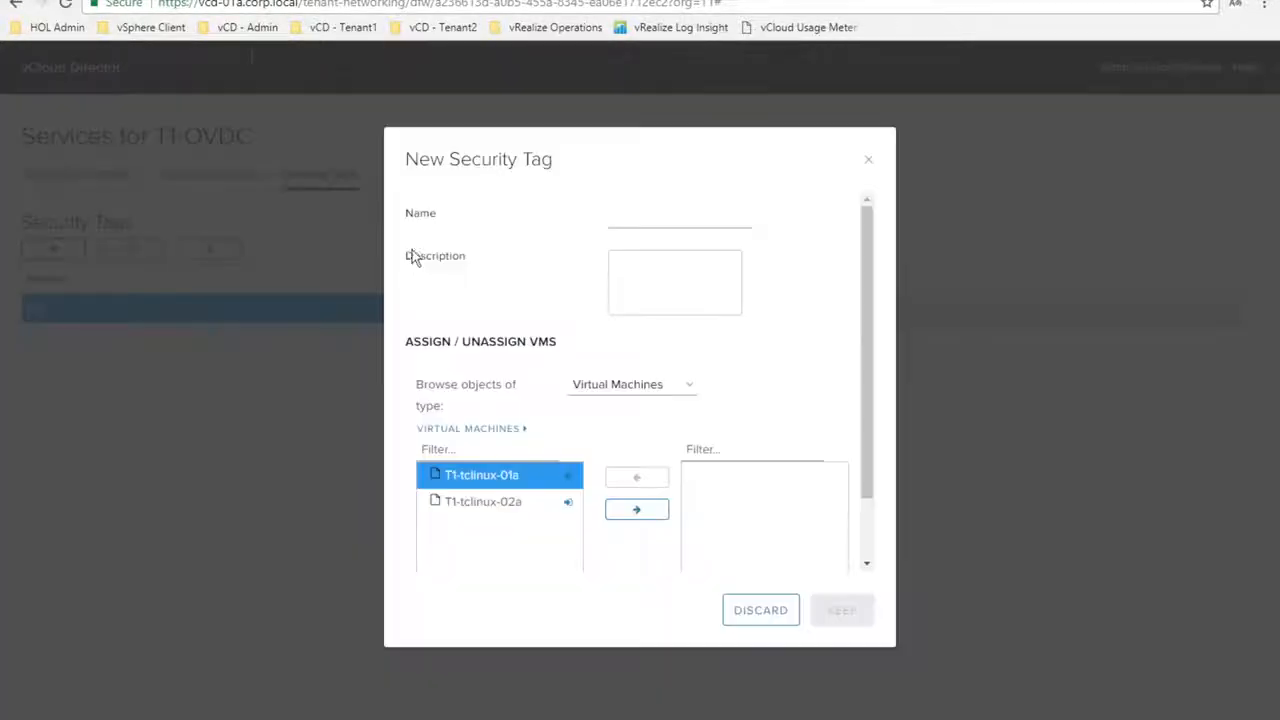
click(640, 221)
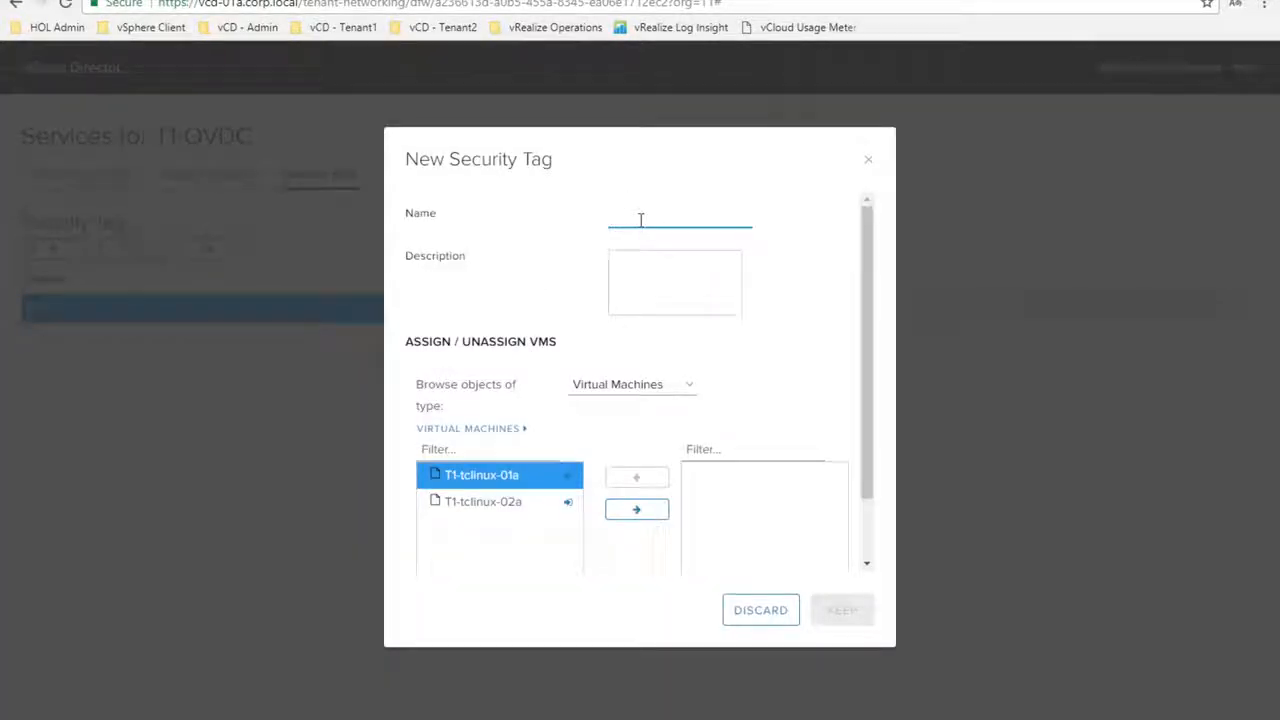
text(01)
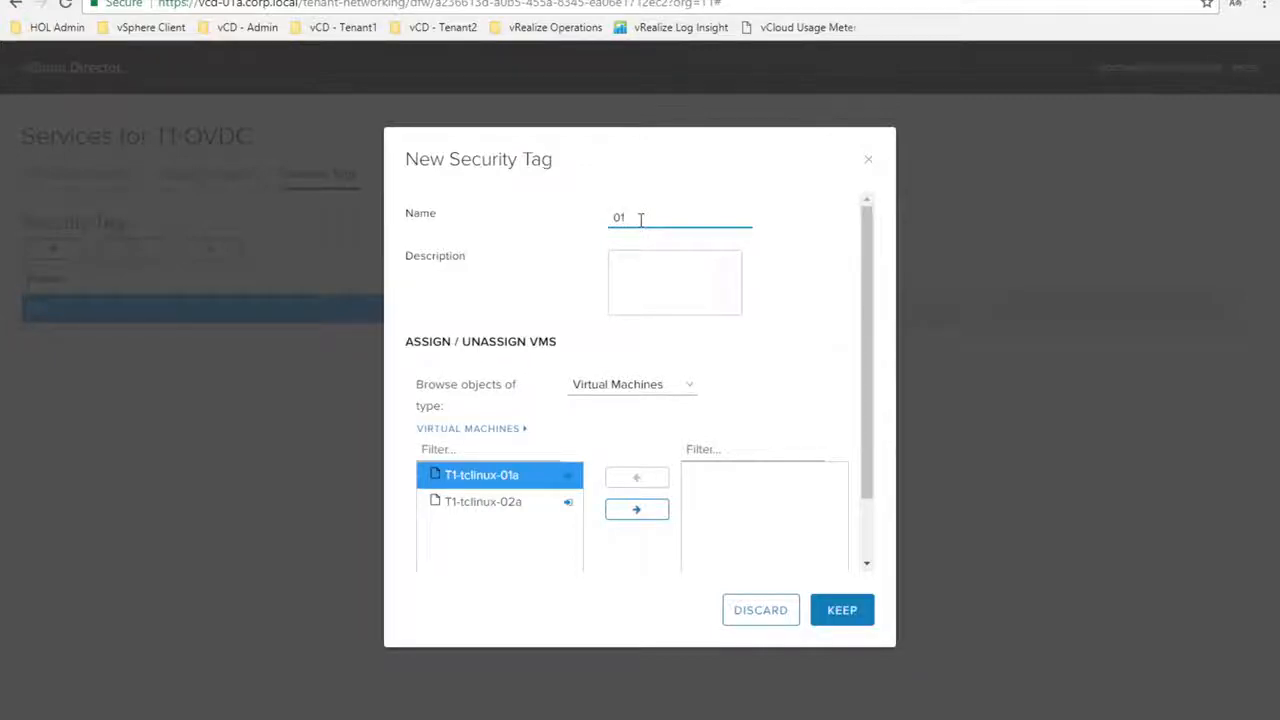
text(b)
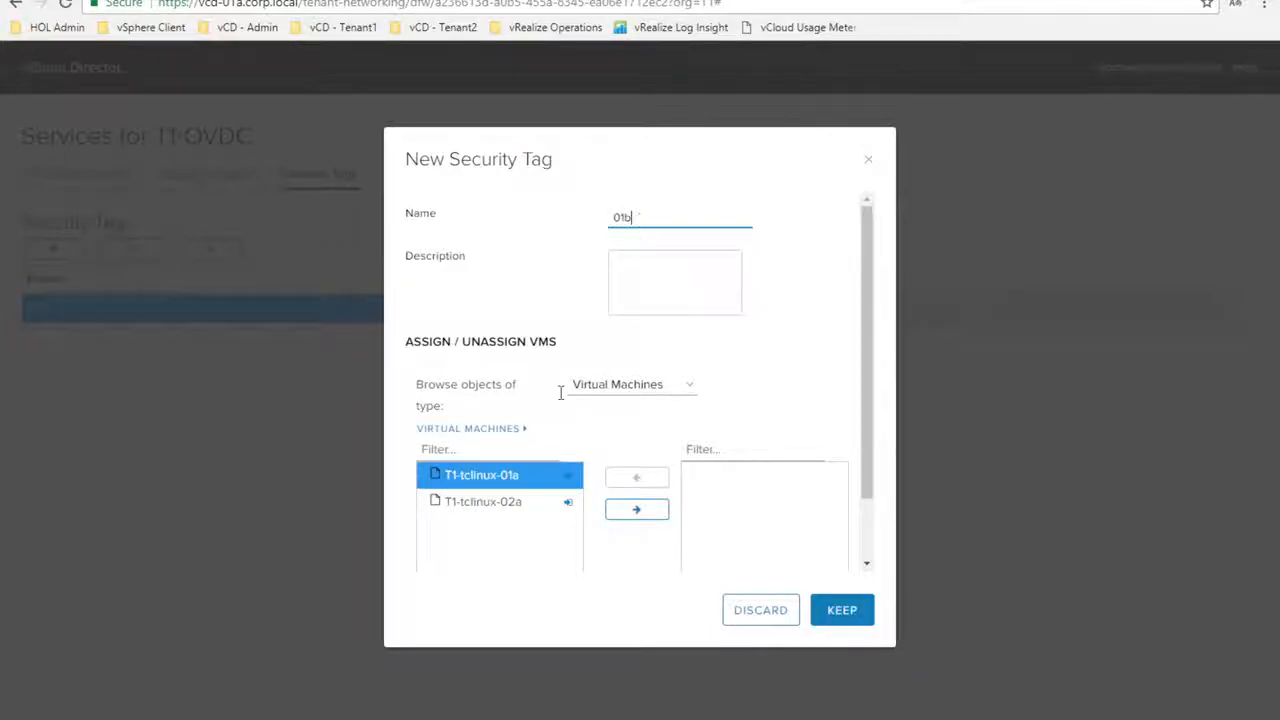
click(508, 510)
click(637, 509)
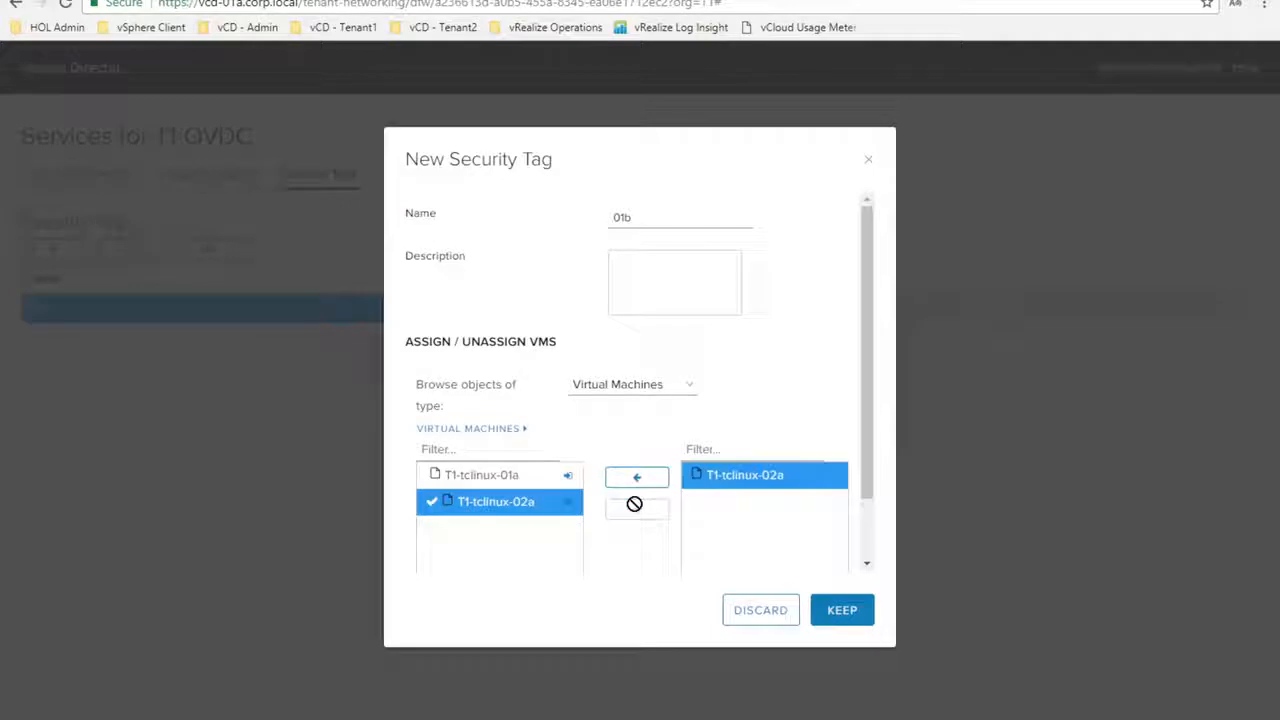
click(842, 610)
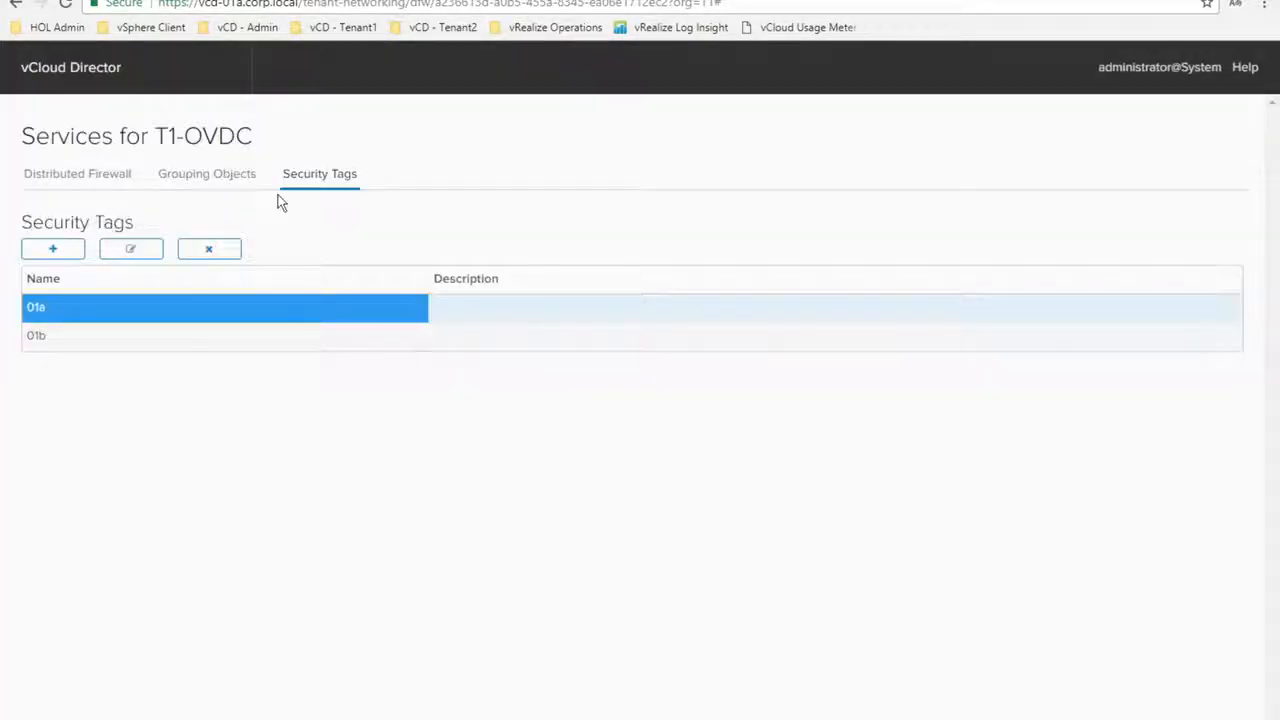
click(213, 176)
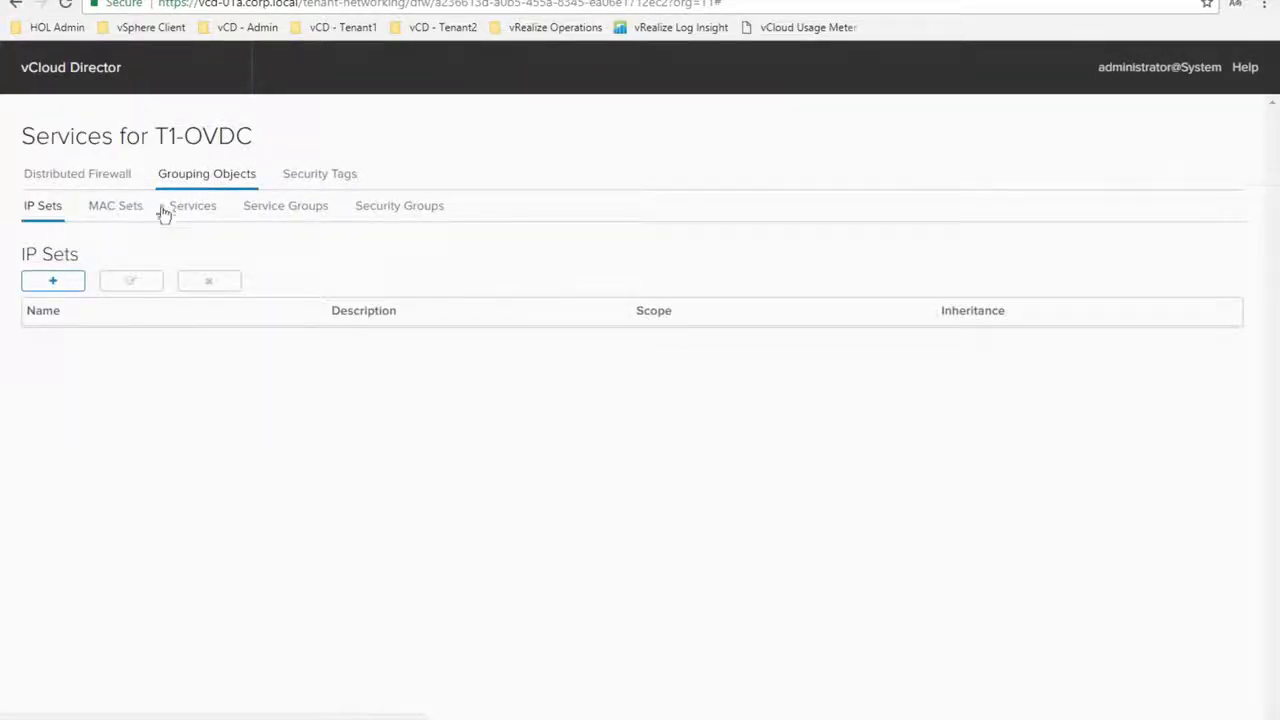
Create security group 01a including security tag 01a
click(388, 209)
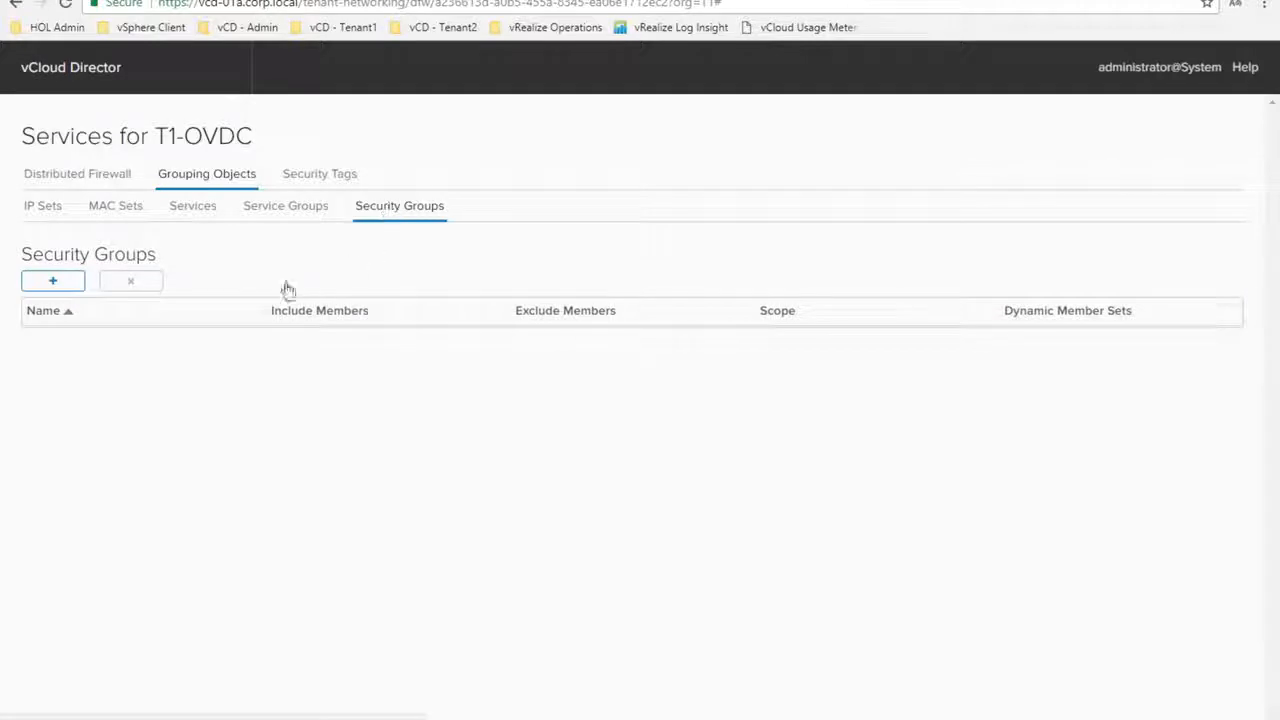
click(54, 284)
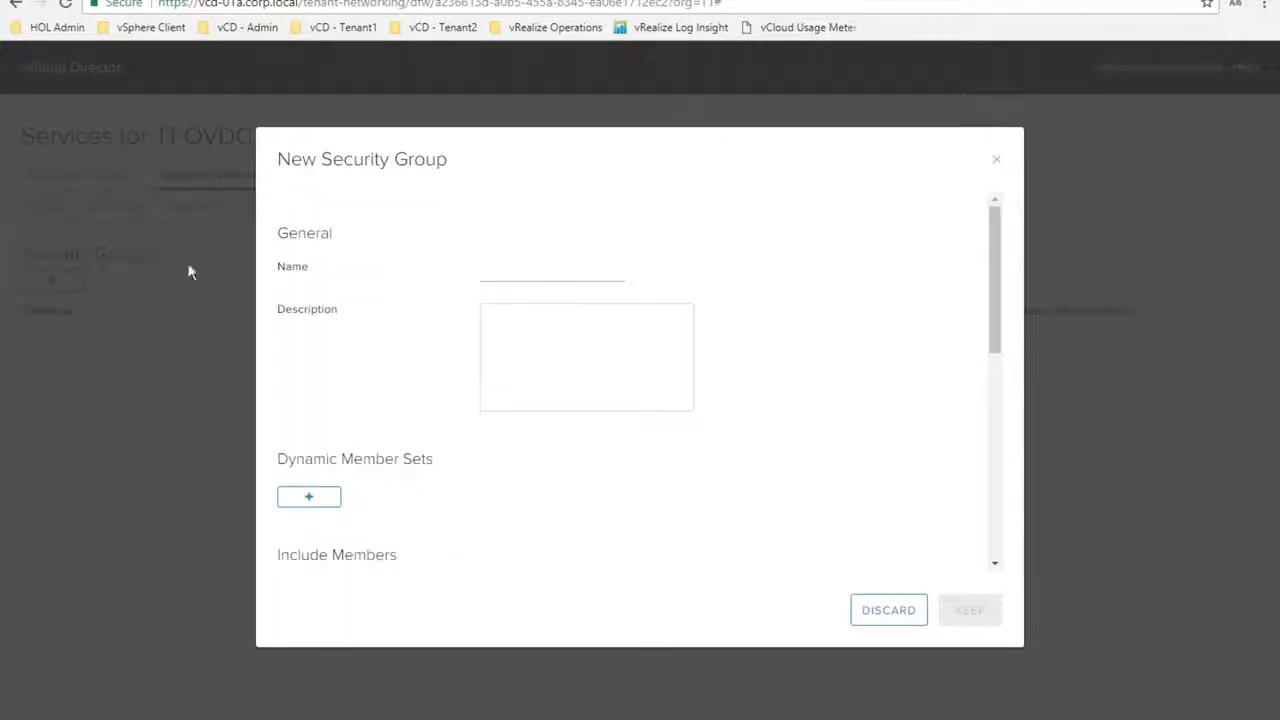
click(506, 271)
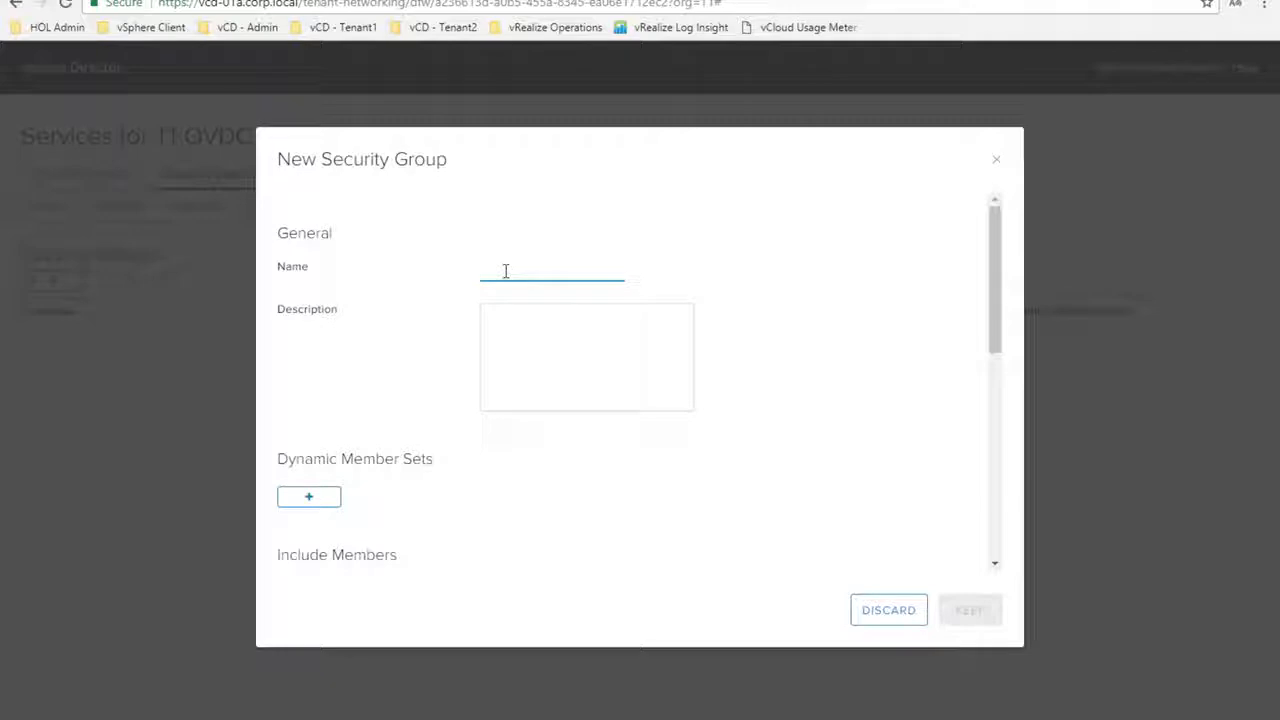
text(01a)
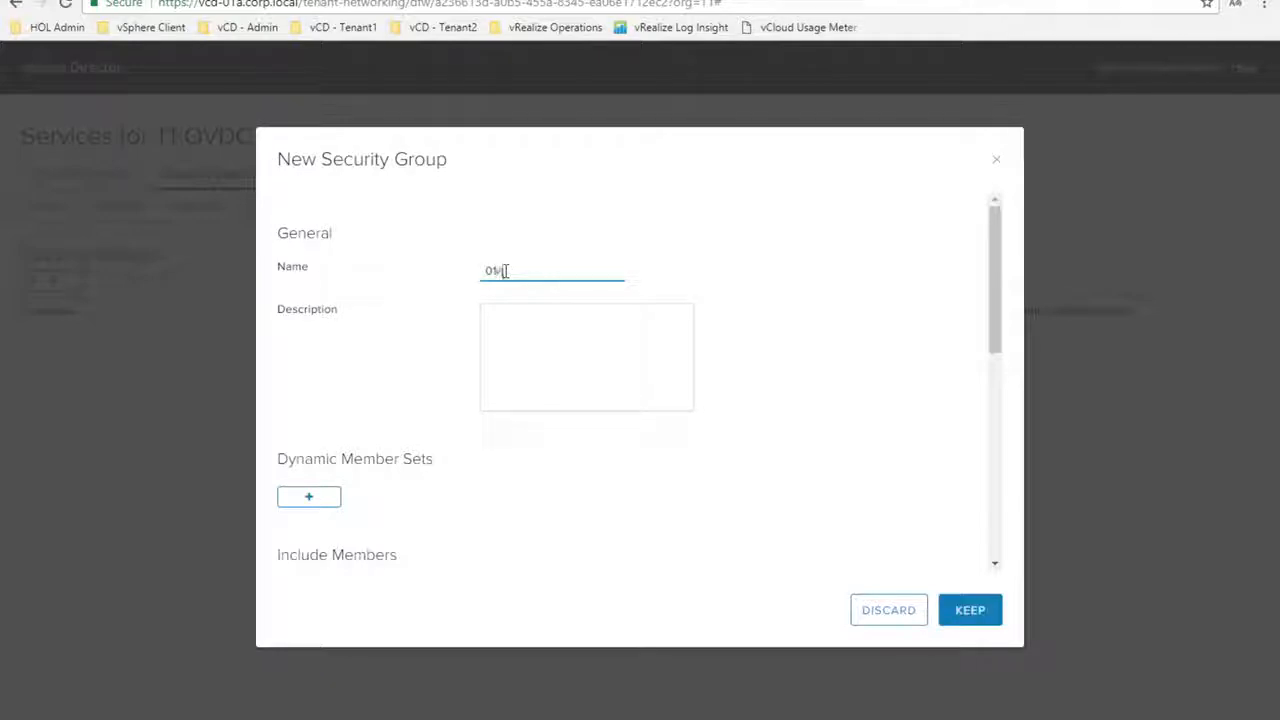
drag(996, 345, 995, 405)
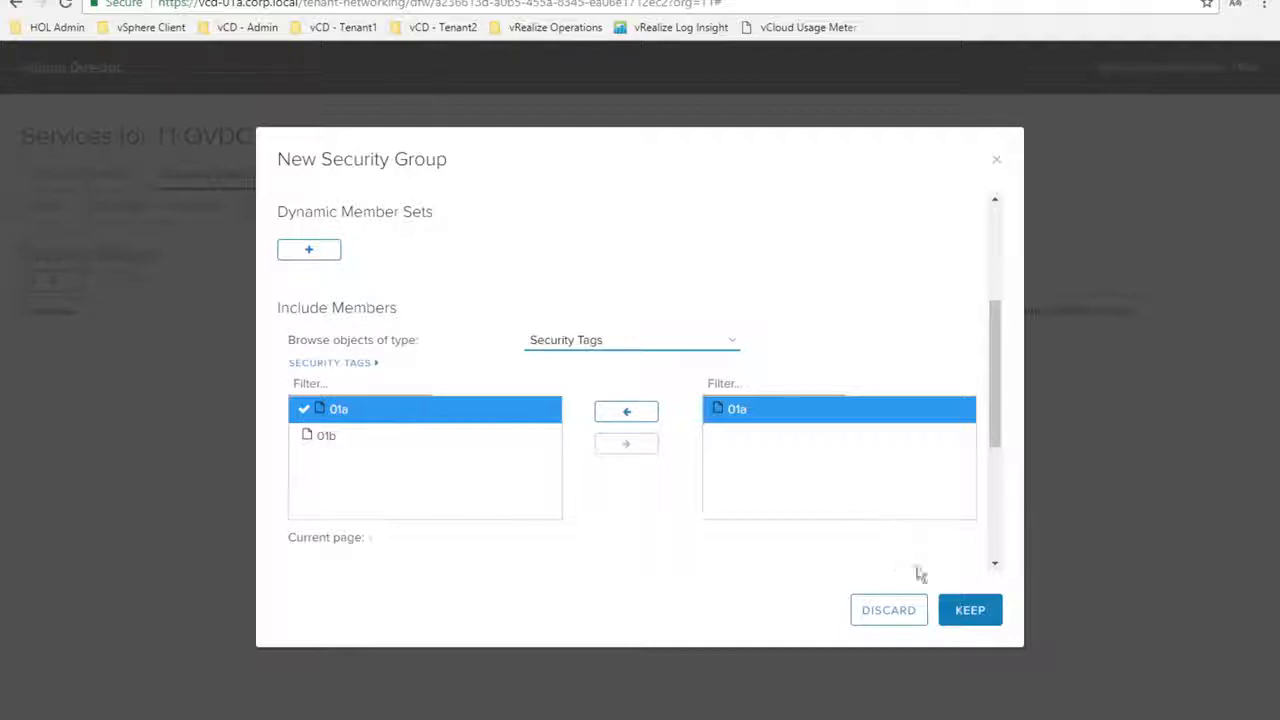
click(965, 610)
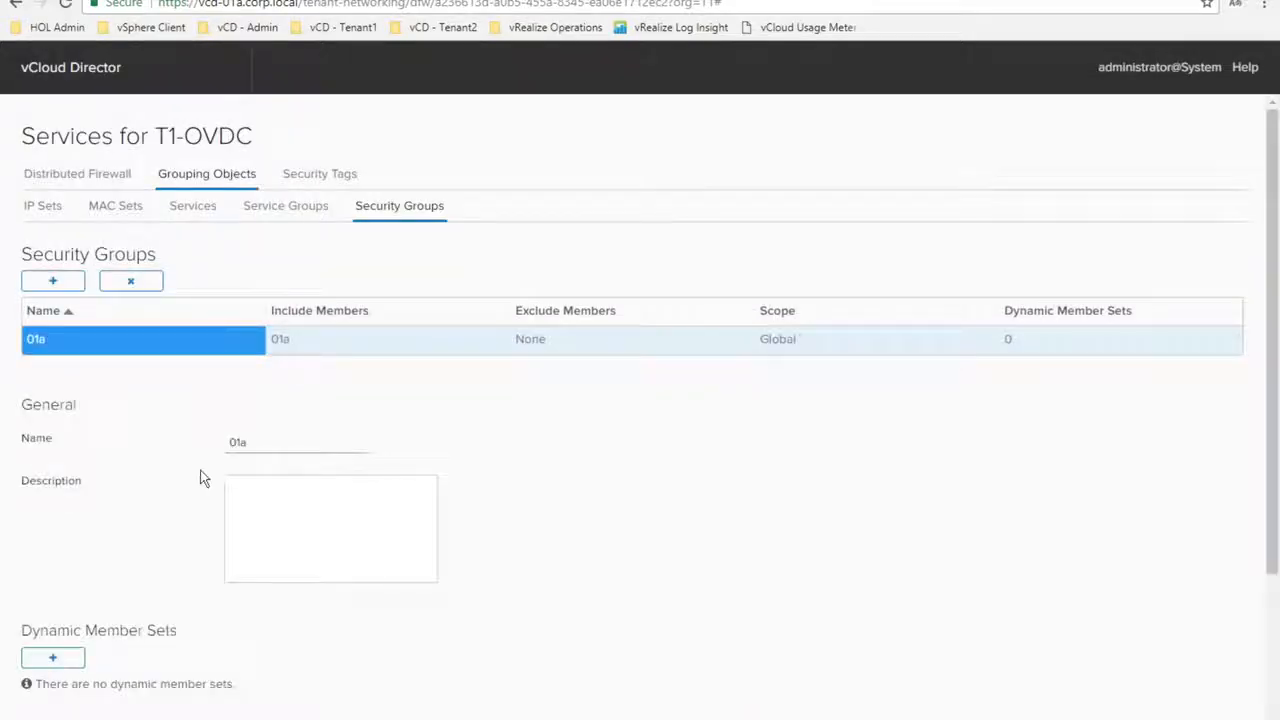
Create security group 01b including security tag 01b as its member
click(49, 284)
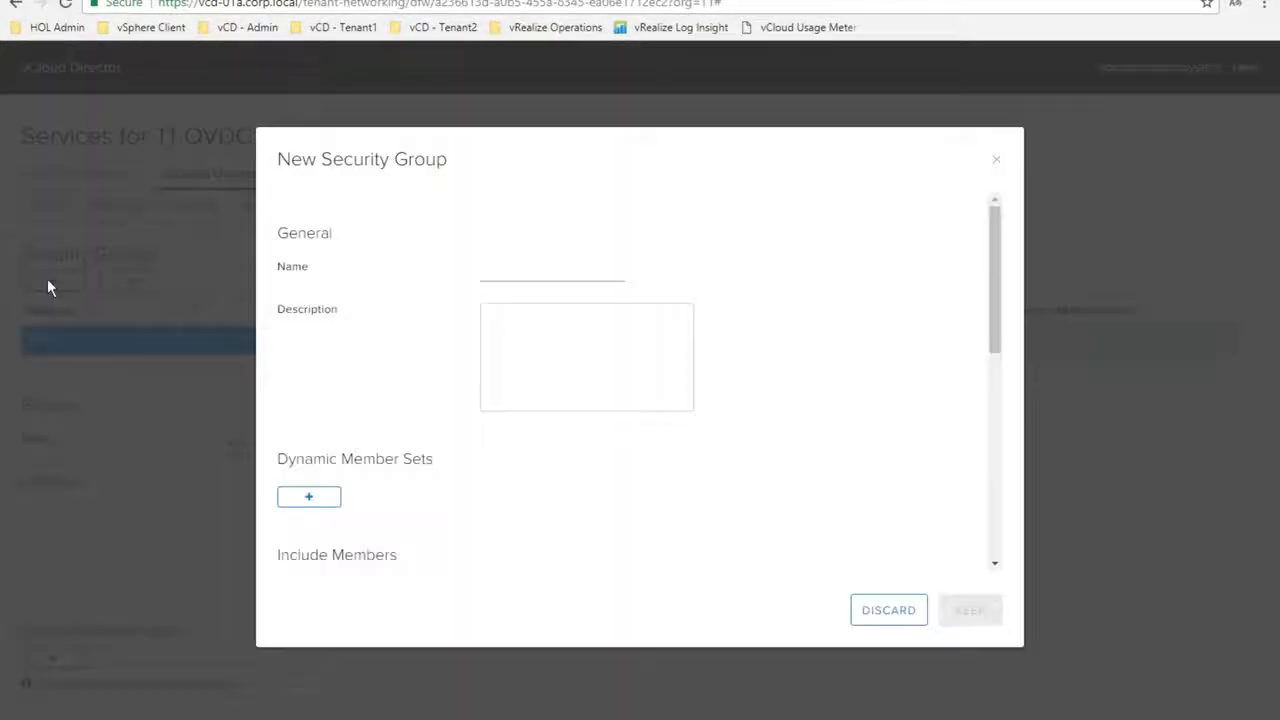
click(514, 272)
text(01b)
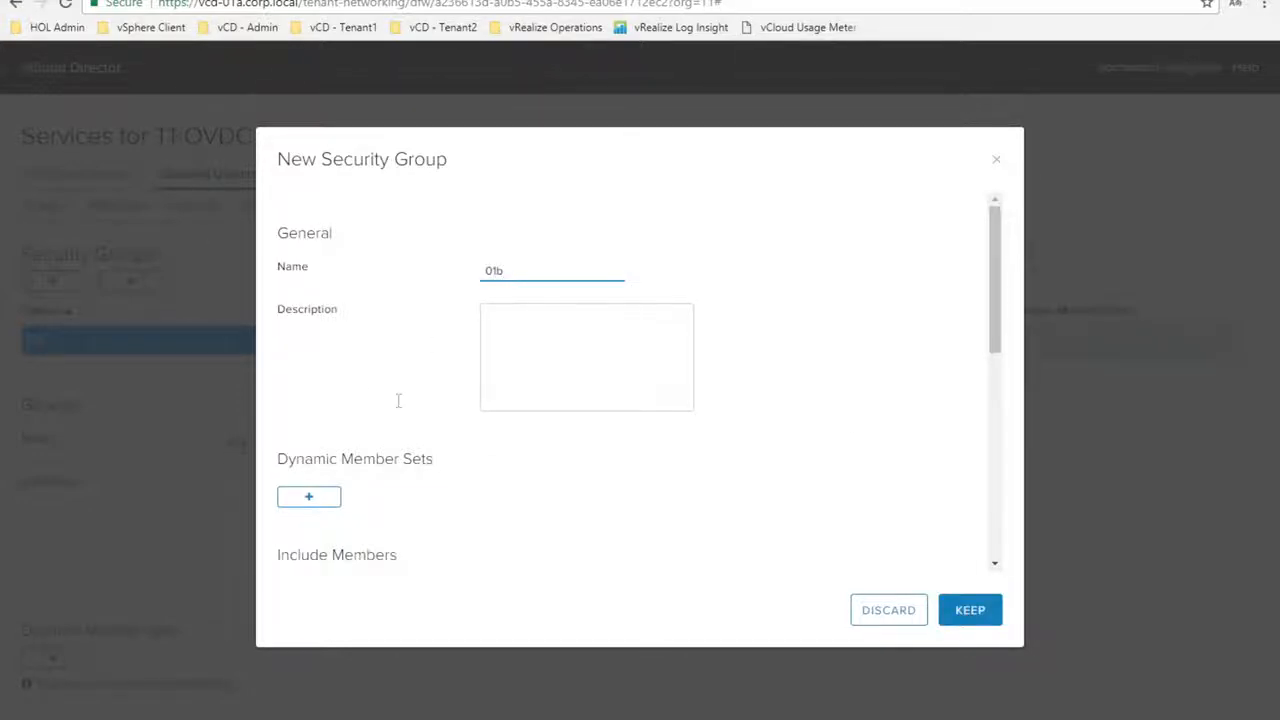
click(994, 563)
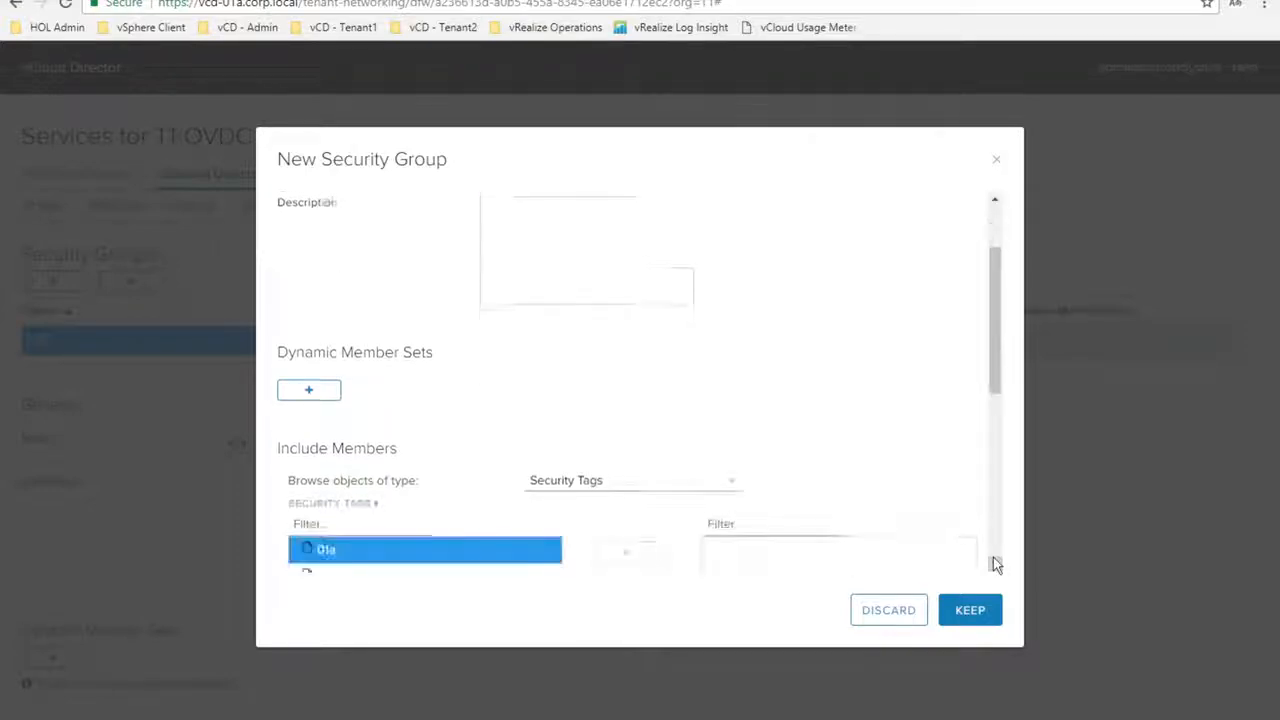
click(994, 563)
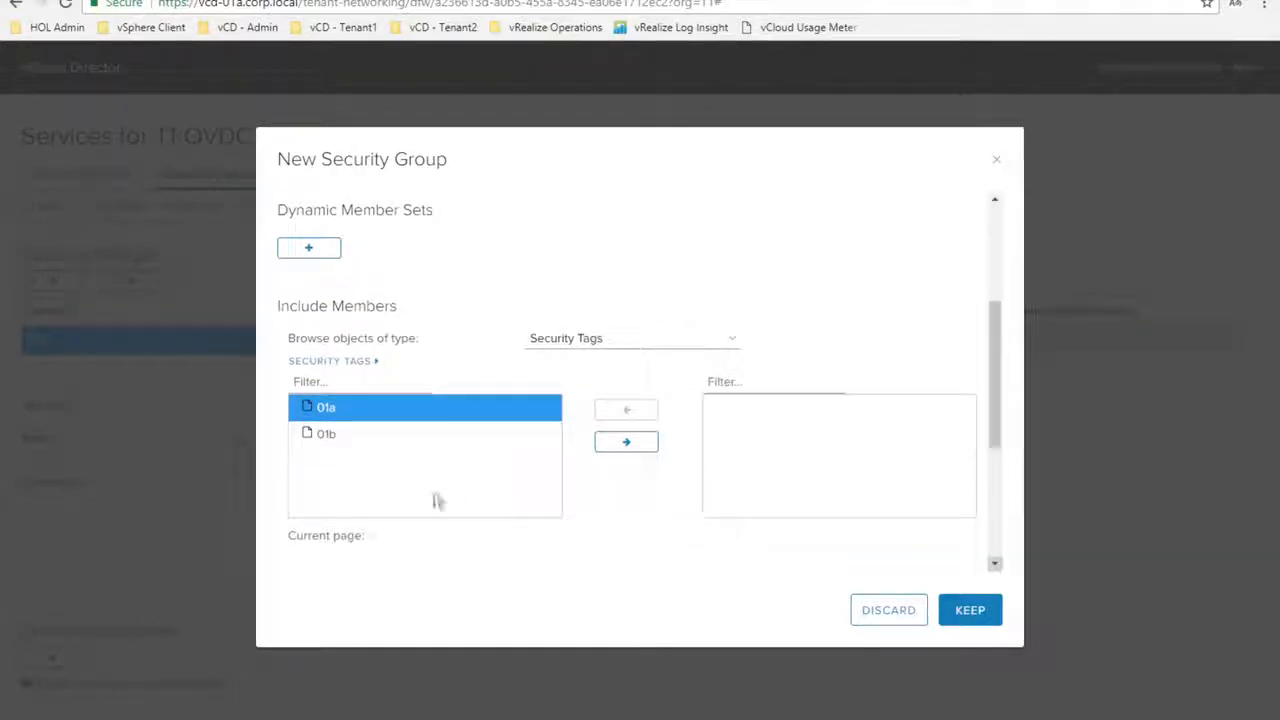
click(349, 435)
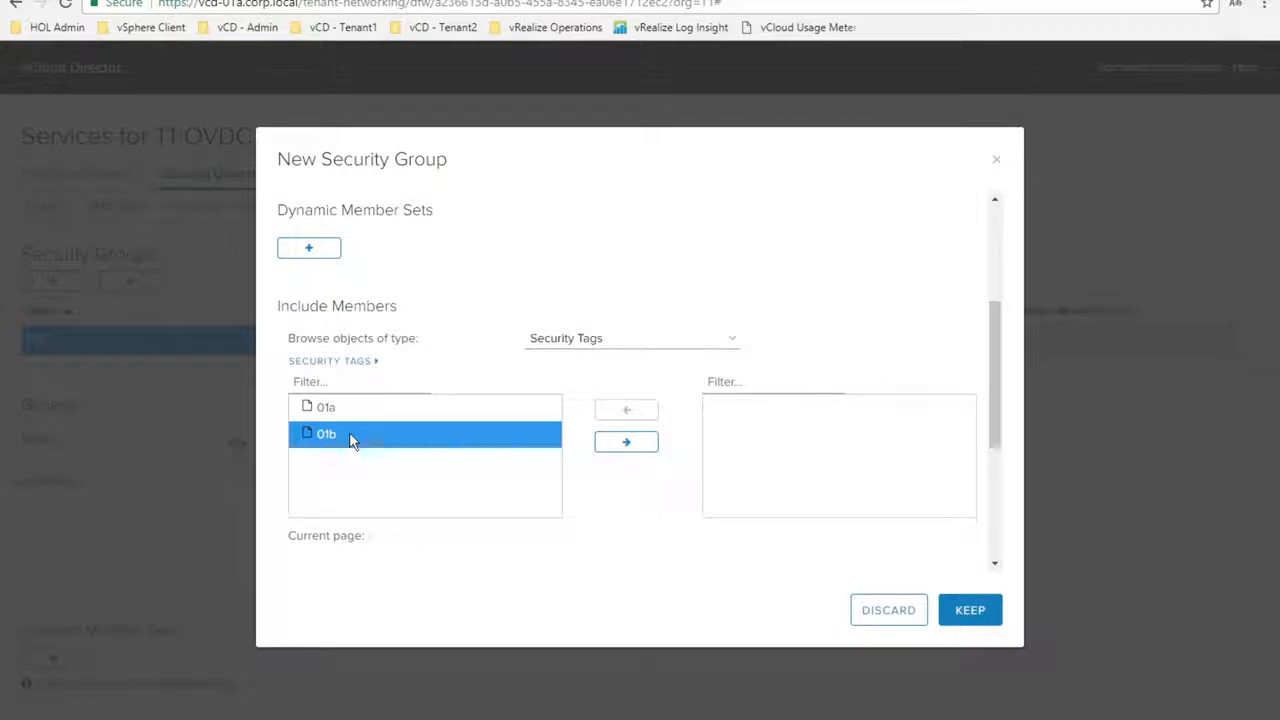
click(626, 443)
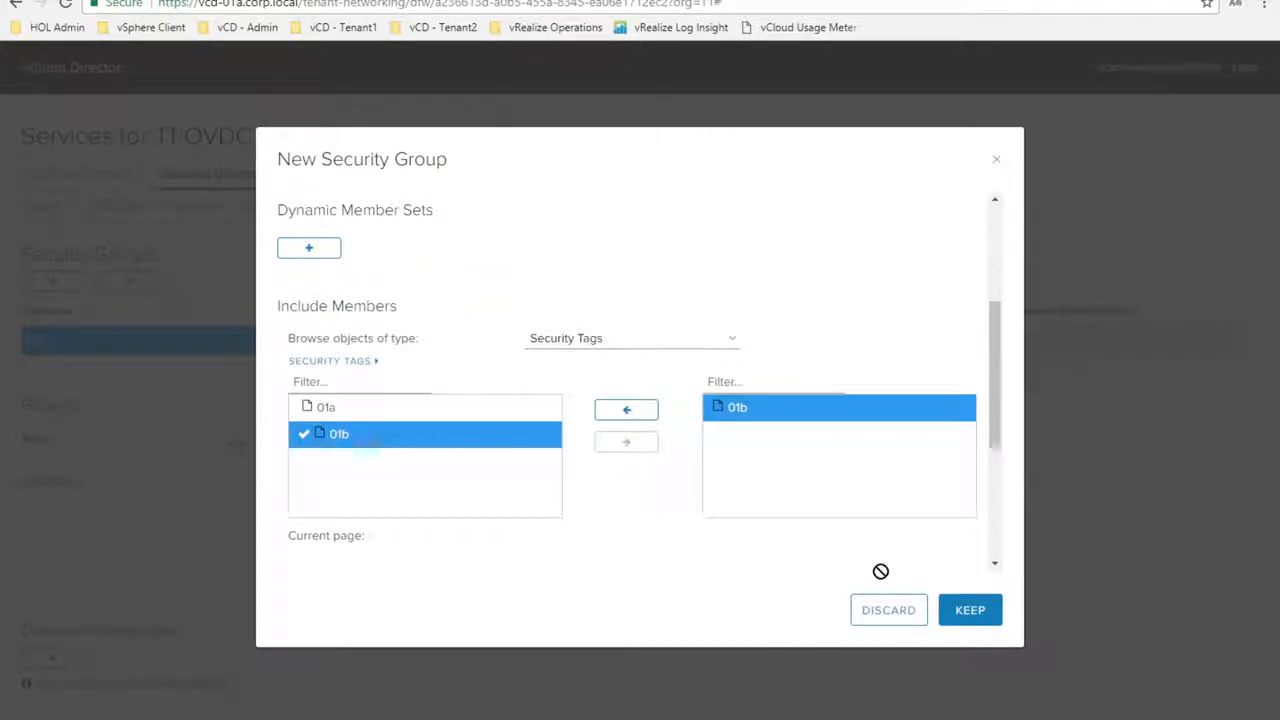
click(983, 614)
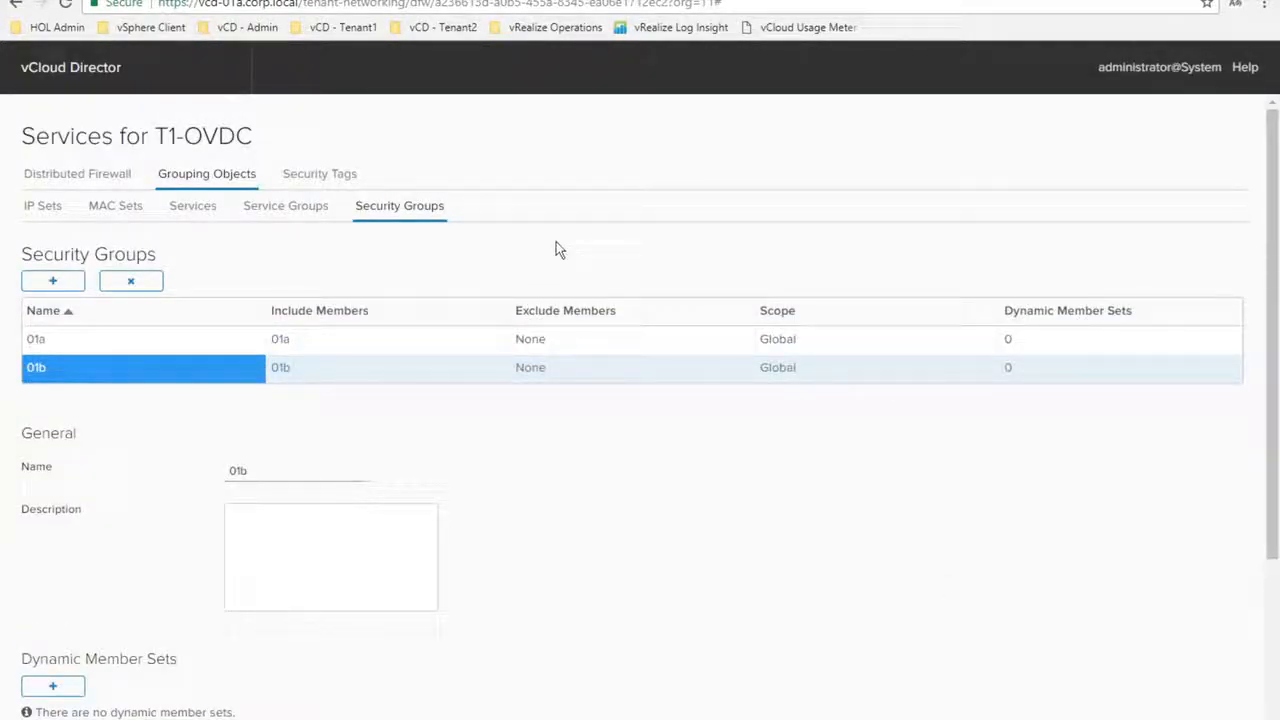
Name the new distributed firewall rule T1-Rule1
click(49, 178)
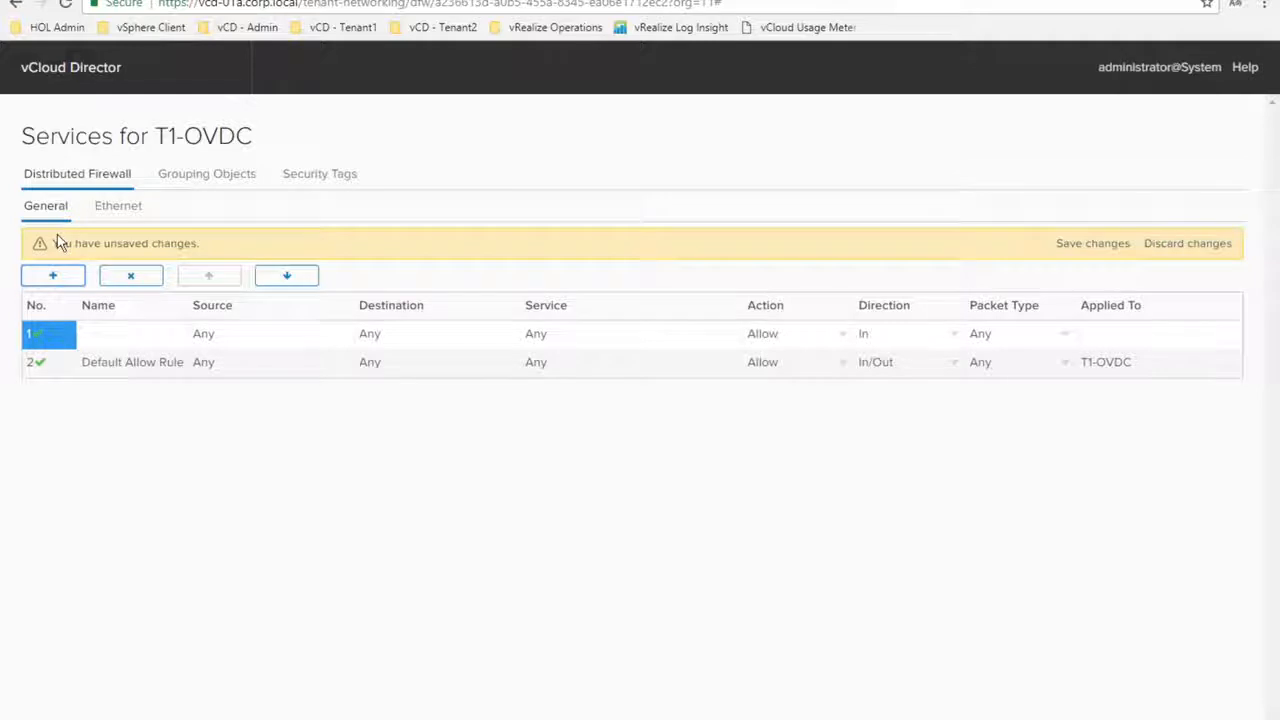
click(167, 337)
click(167, 335)
text(T)
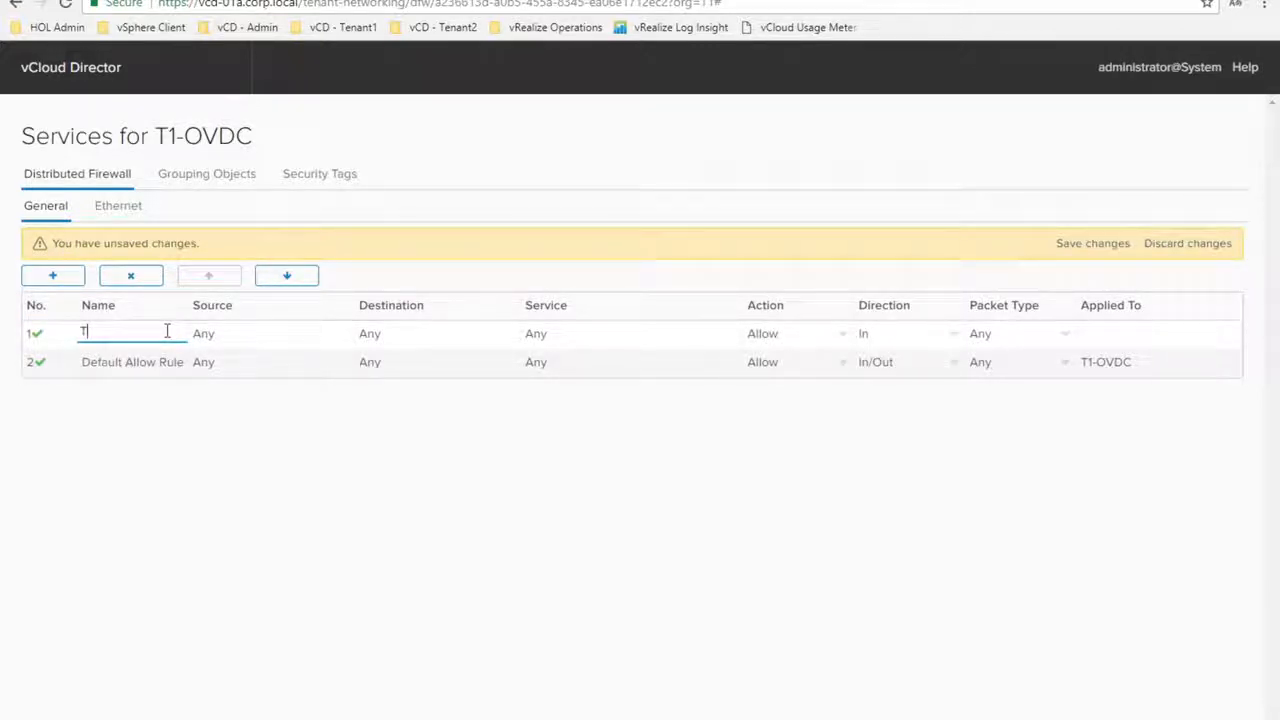
text(1-Rule1)
click(330, 336)
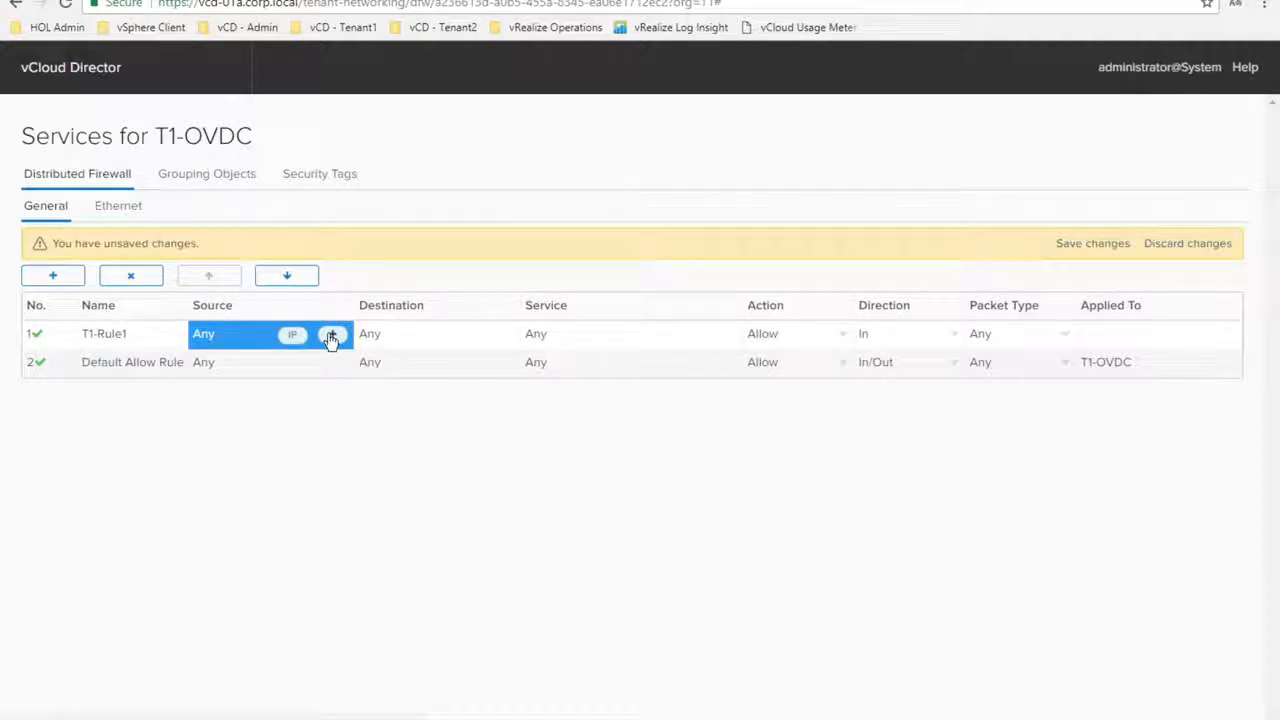
Set T1-Rule1's source to security group 01a
click(330, 336)
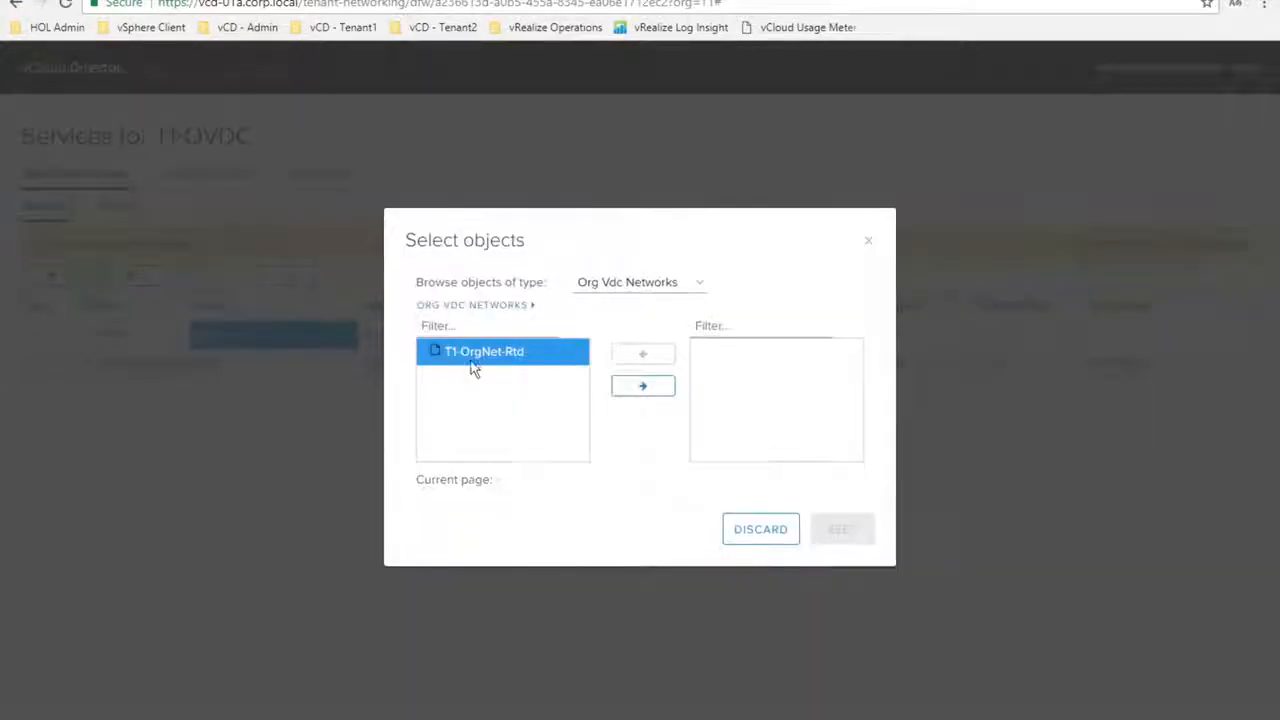
click(649, 287)
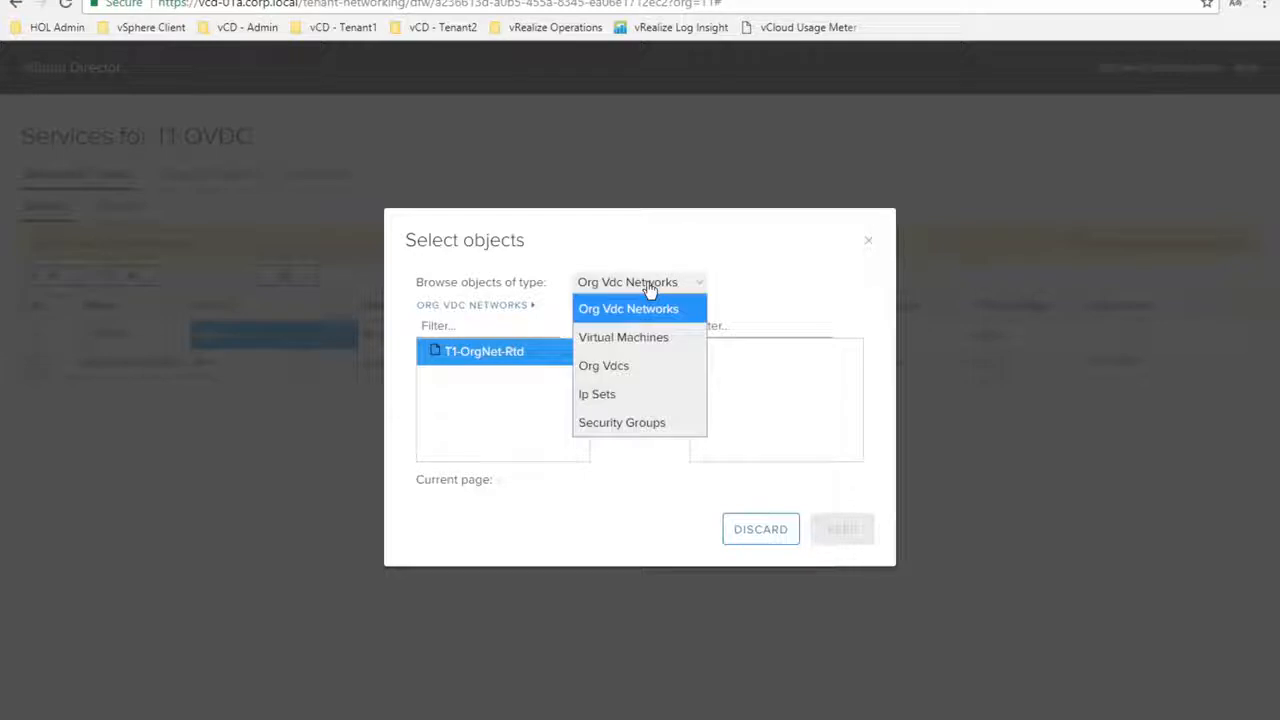
click(634, 424)
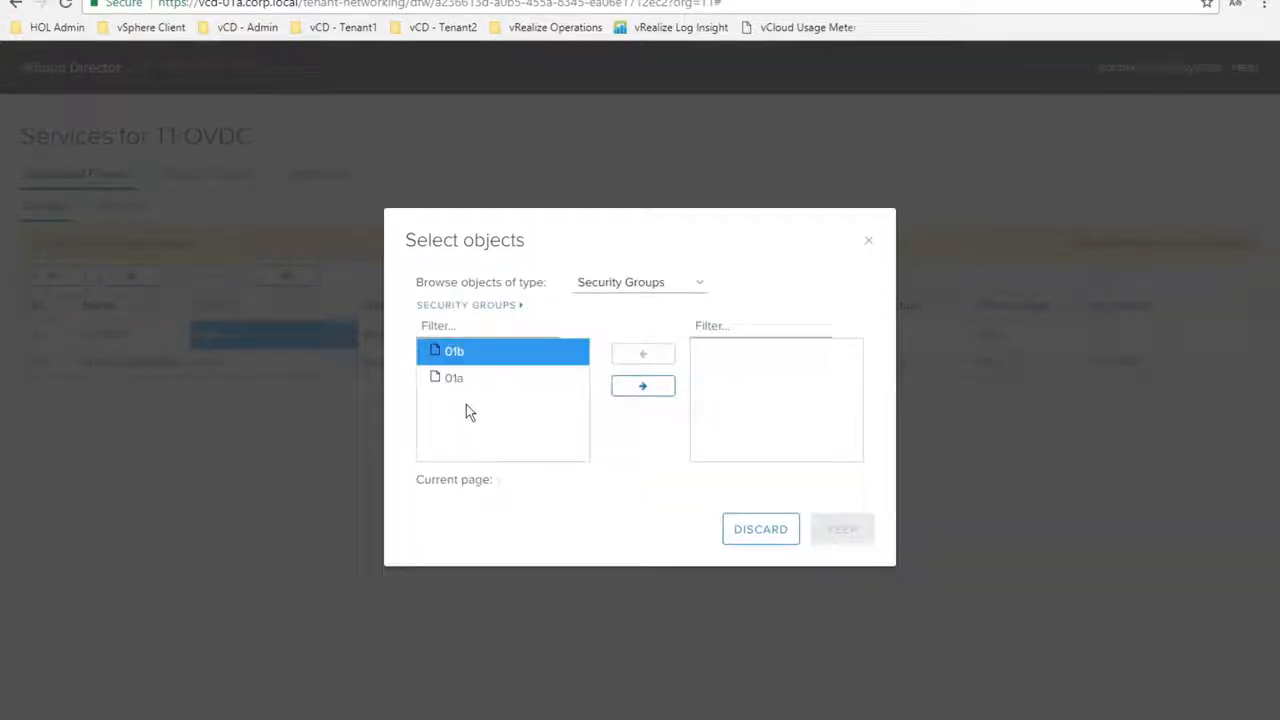
click(452, 386)
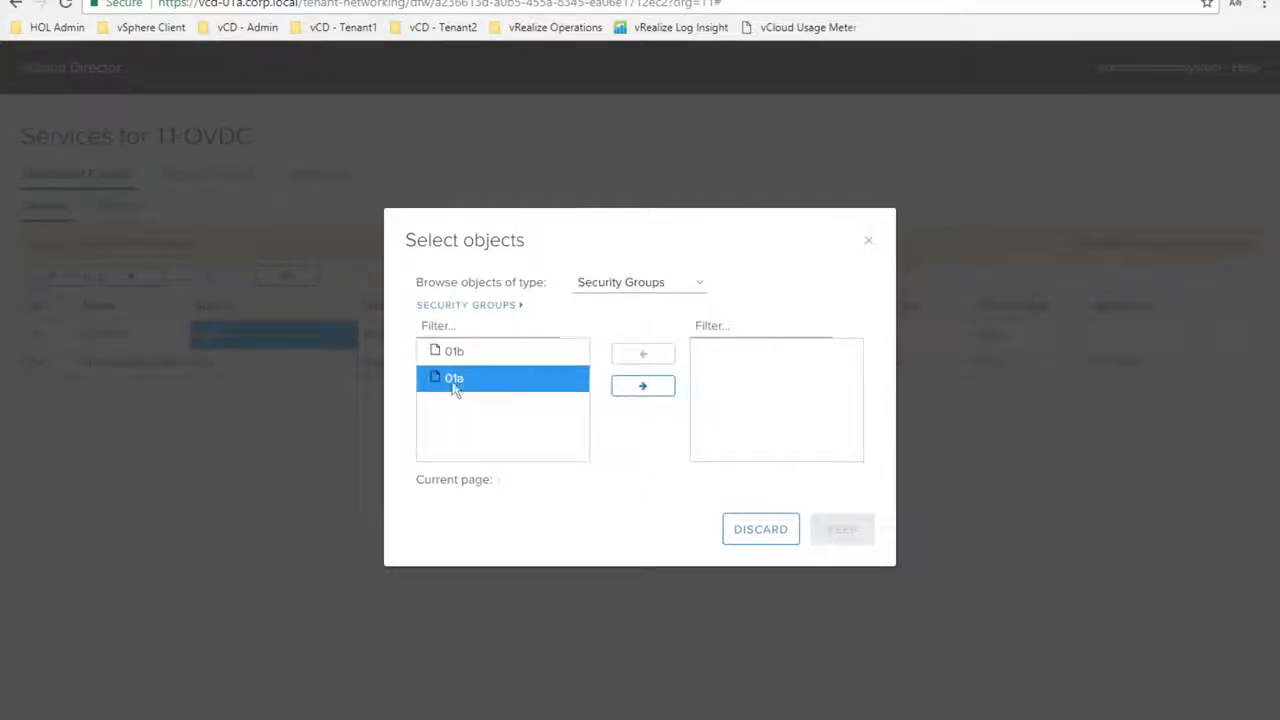
click(652, 388)
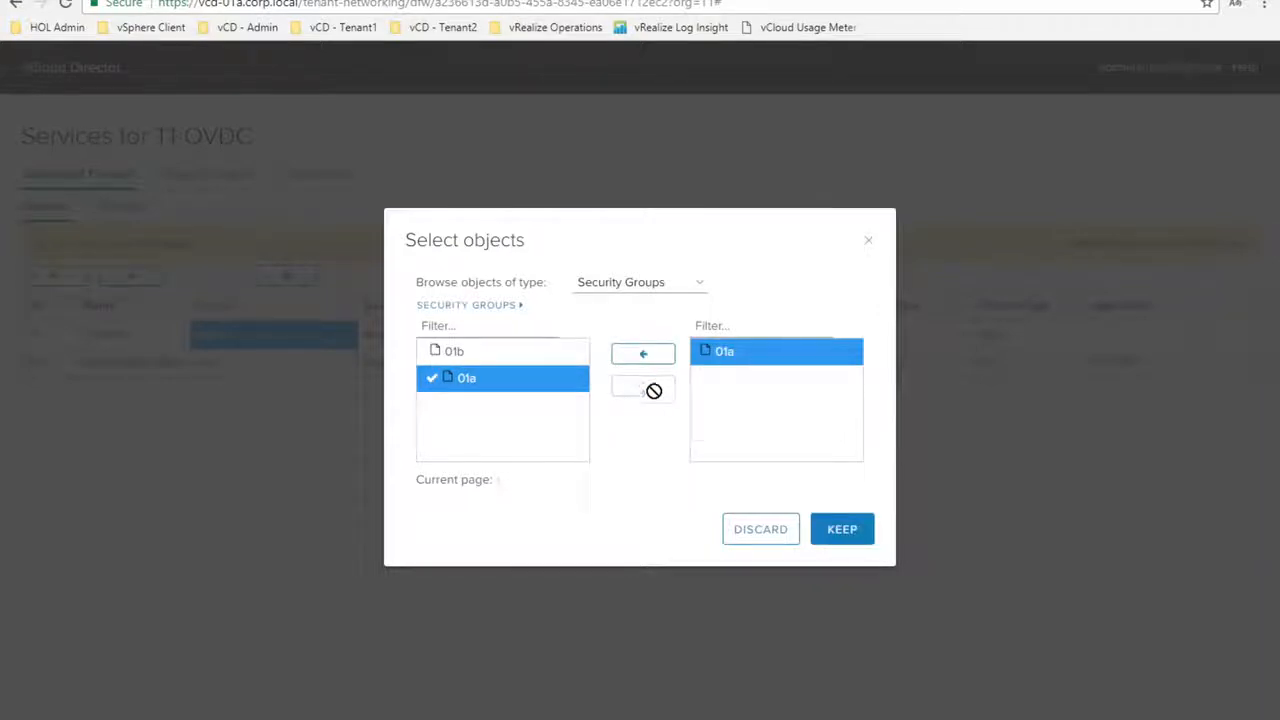
click(826, 526)
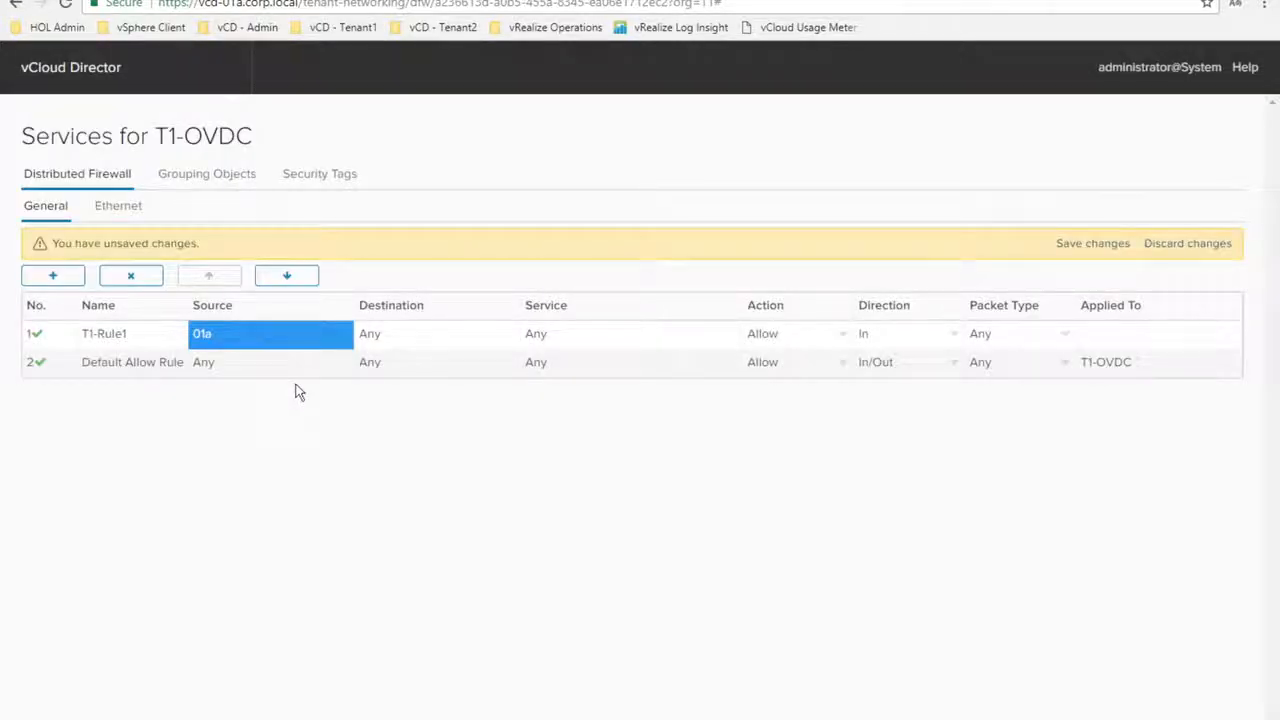
Set T1-Rule1's destination to security group 01b, then bring up T1-tclinux-01a's console
click(413, 340)
click(500, 335)
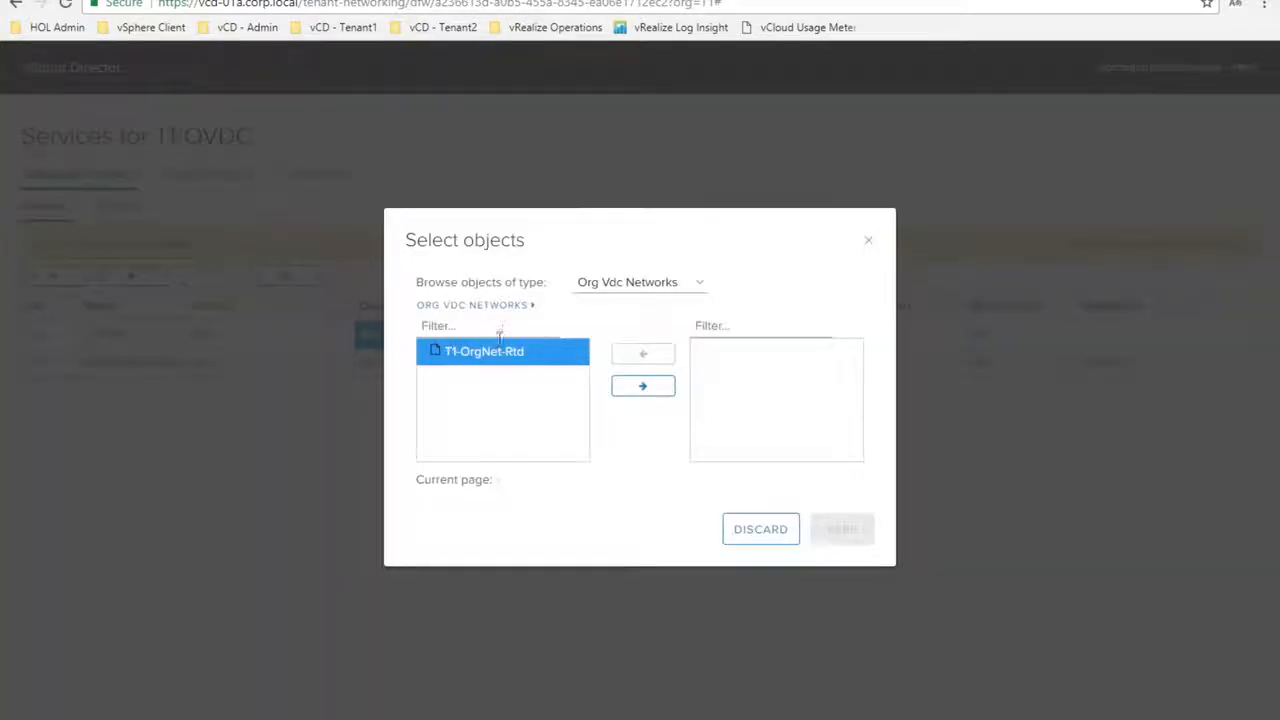
click(625, 288)
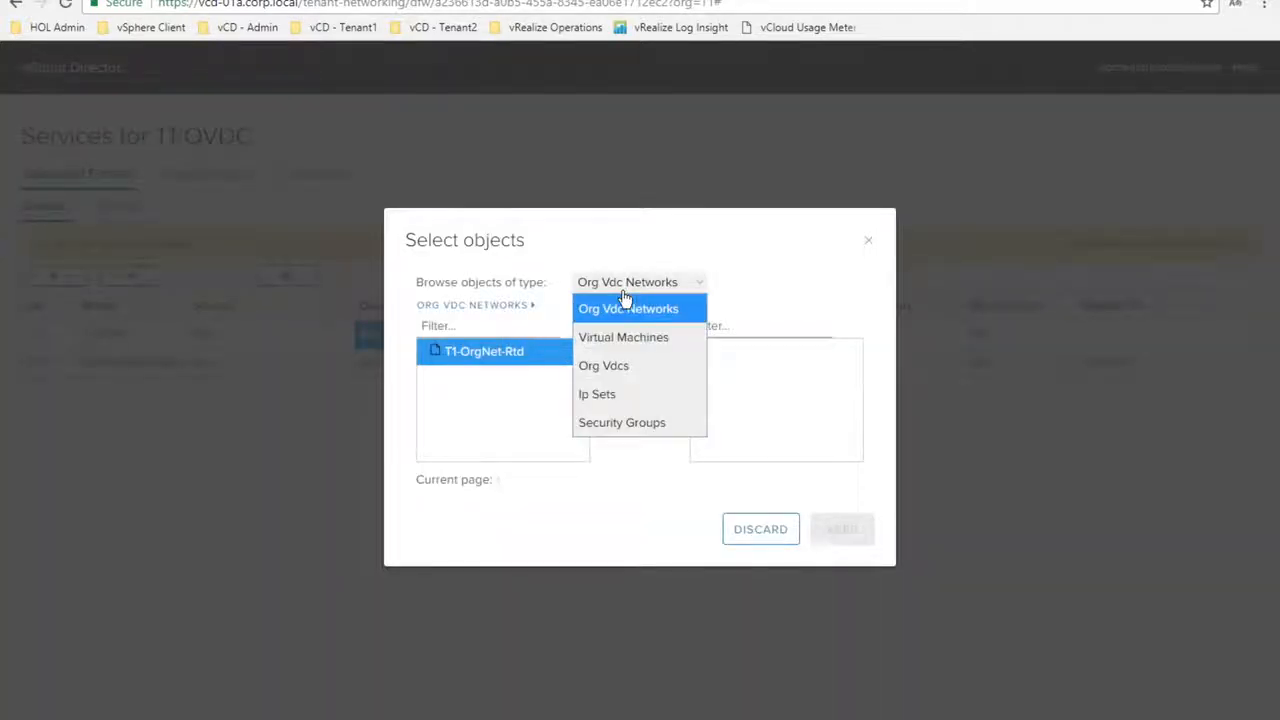
click(621, 422)
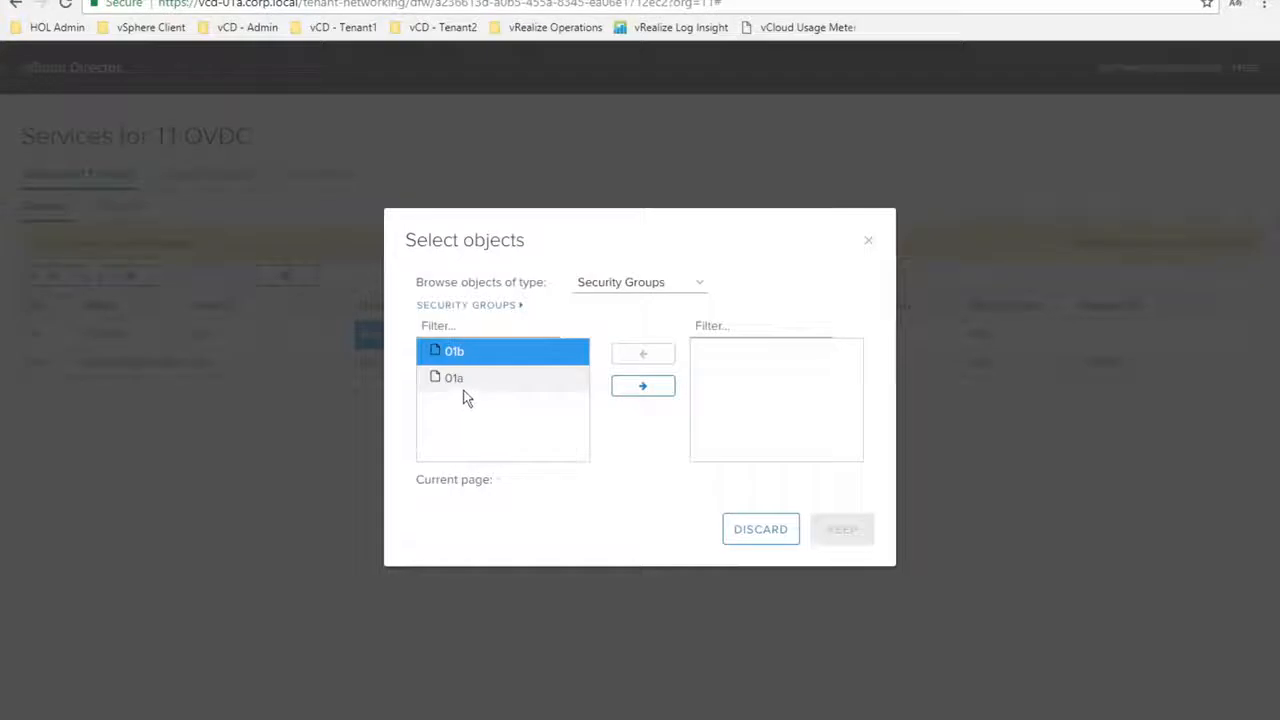
click(633, 388)
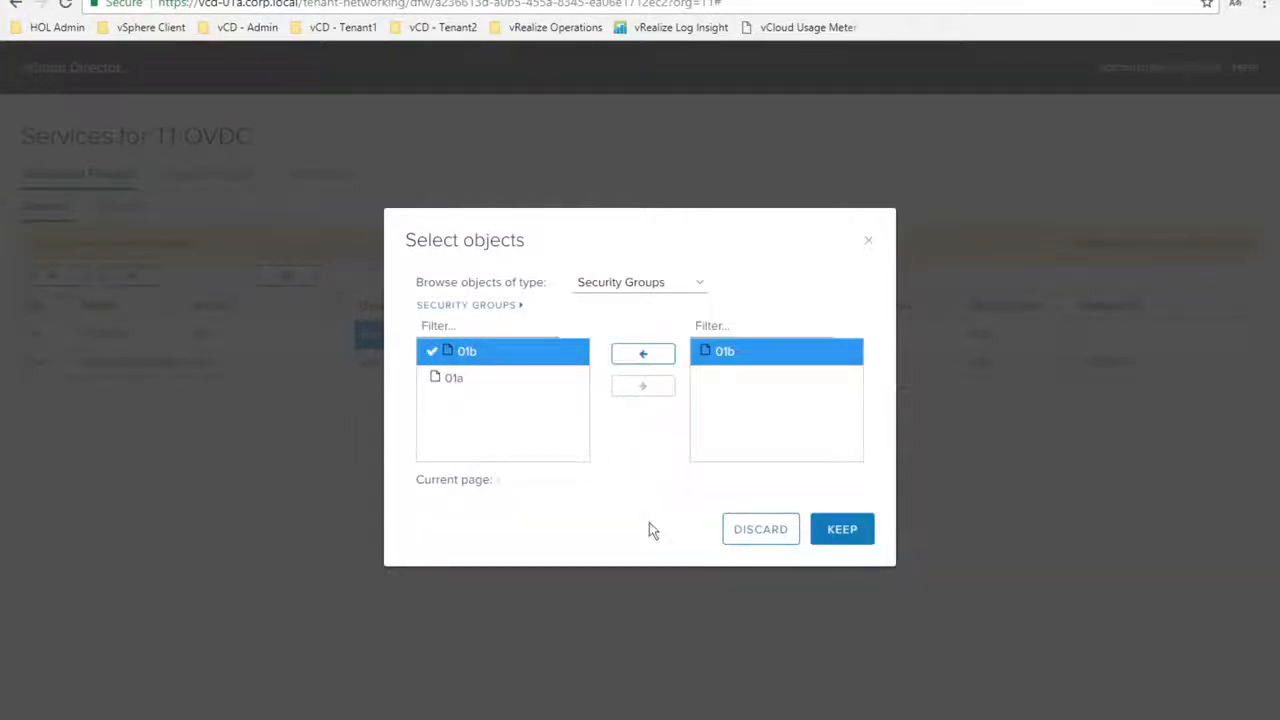
click(853, 533)
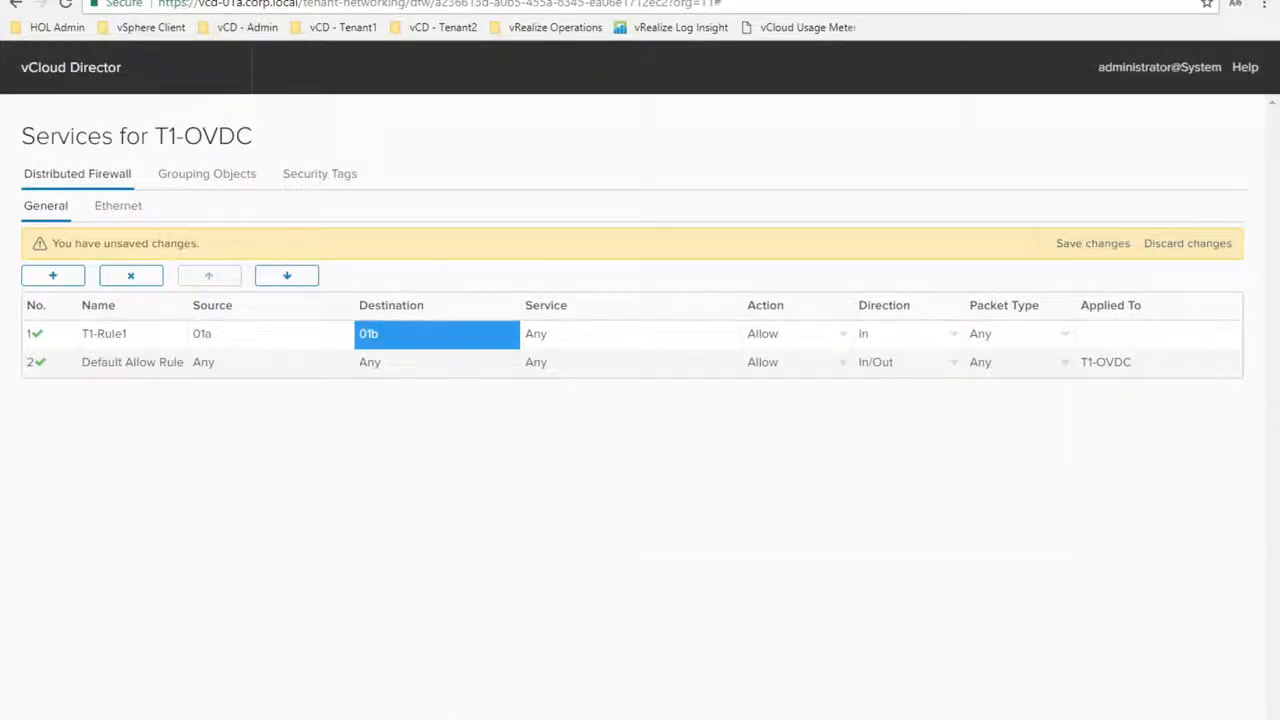
click(447, 718)
drag(720, 170, 362, 177)
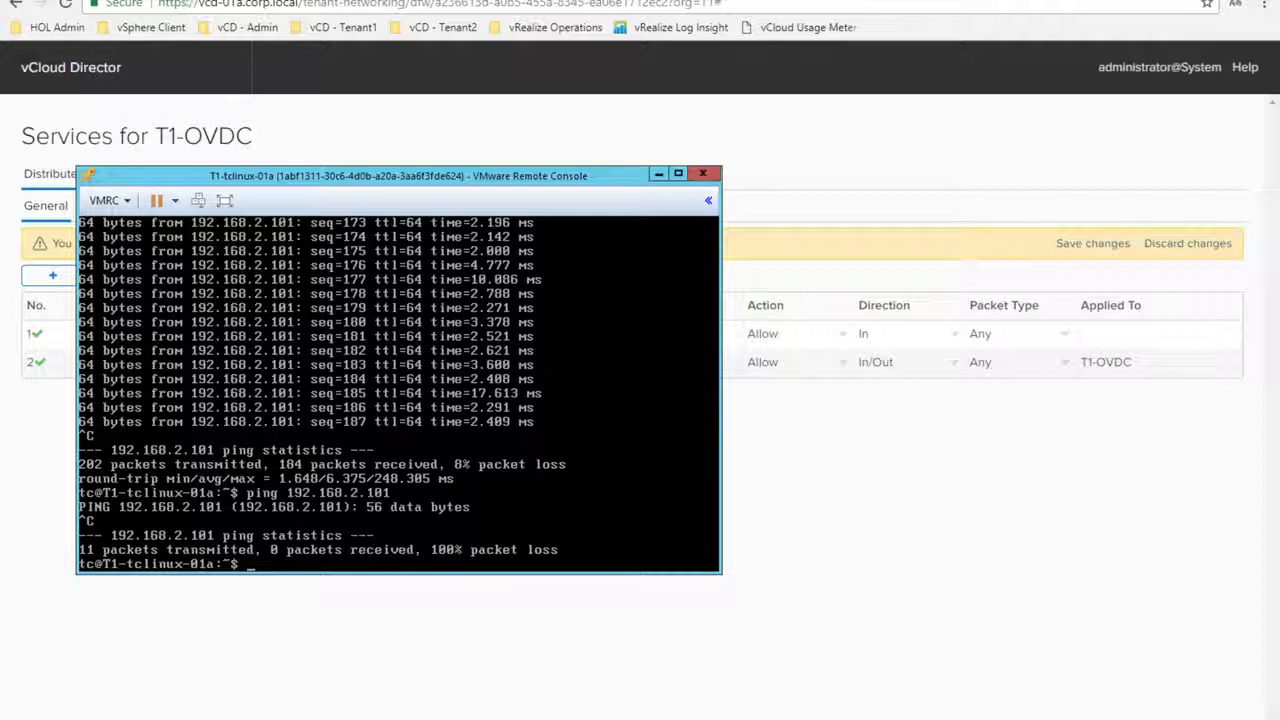
Rerun the ping to 192.168.2.101 from T1-tclinux-01a, confirm replies, then minimize the console
key(Up)
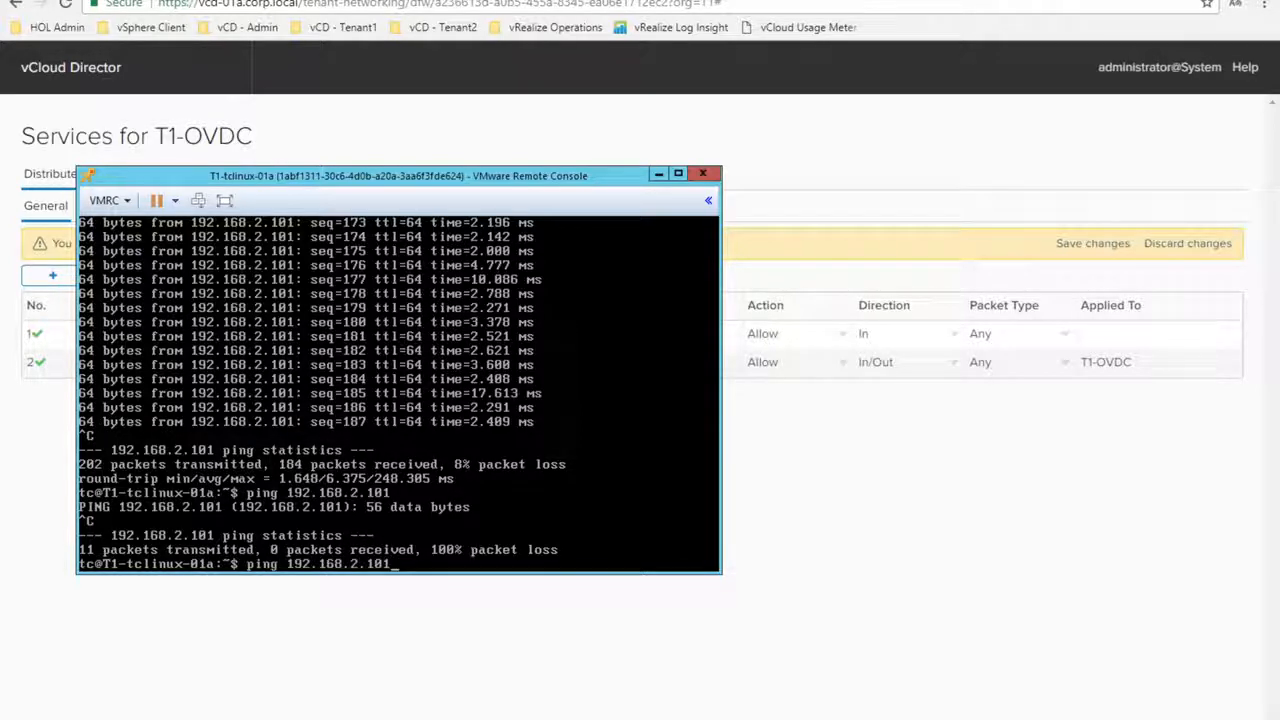
key(Return)
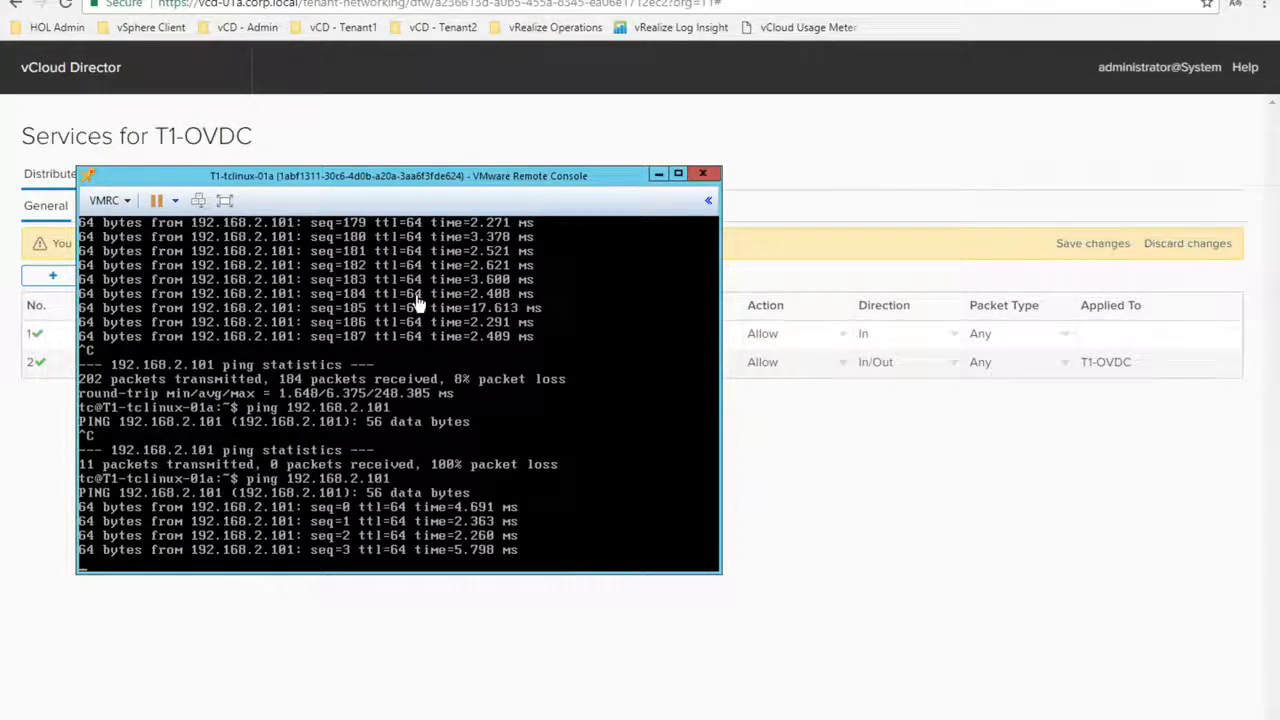
click(658, 175)
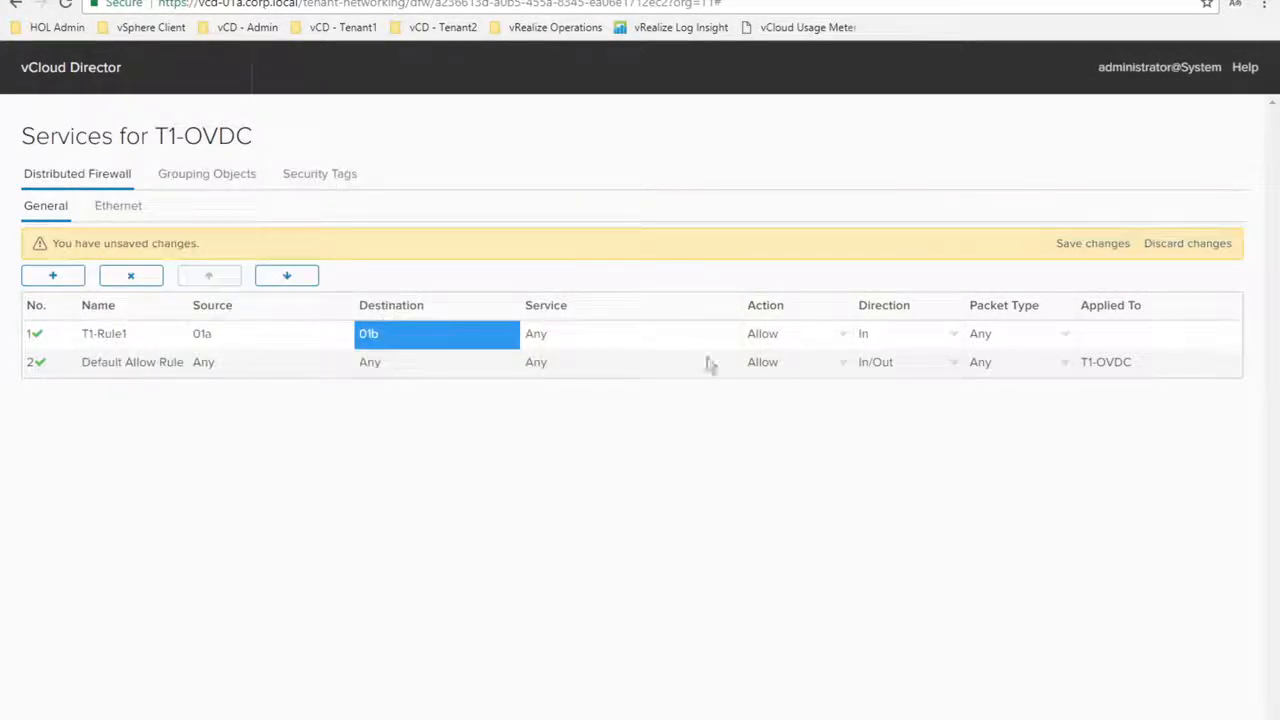
Change T1-Rule1's action to Deny, save the firewall changes, and return to the ping console
click(843, 340)
click(806, 391)
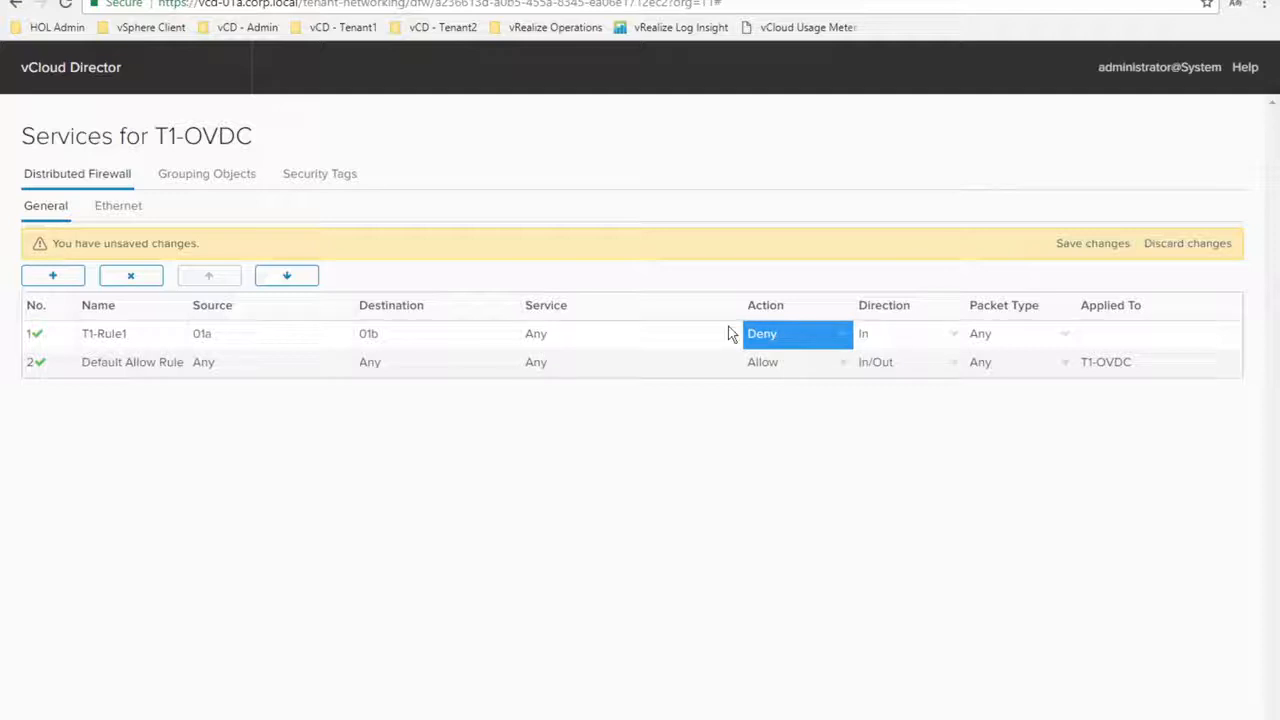
click(1090, 246)
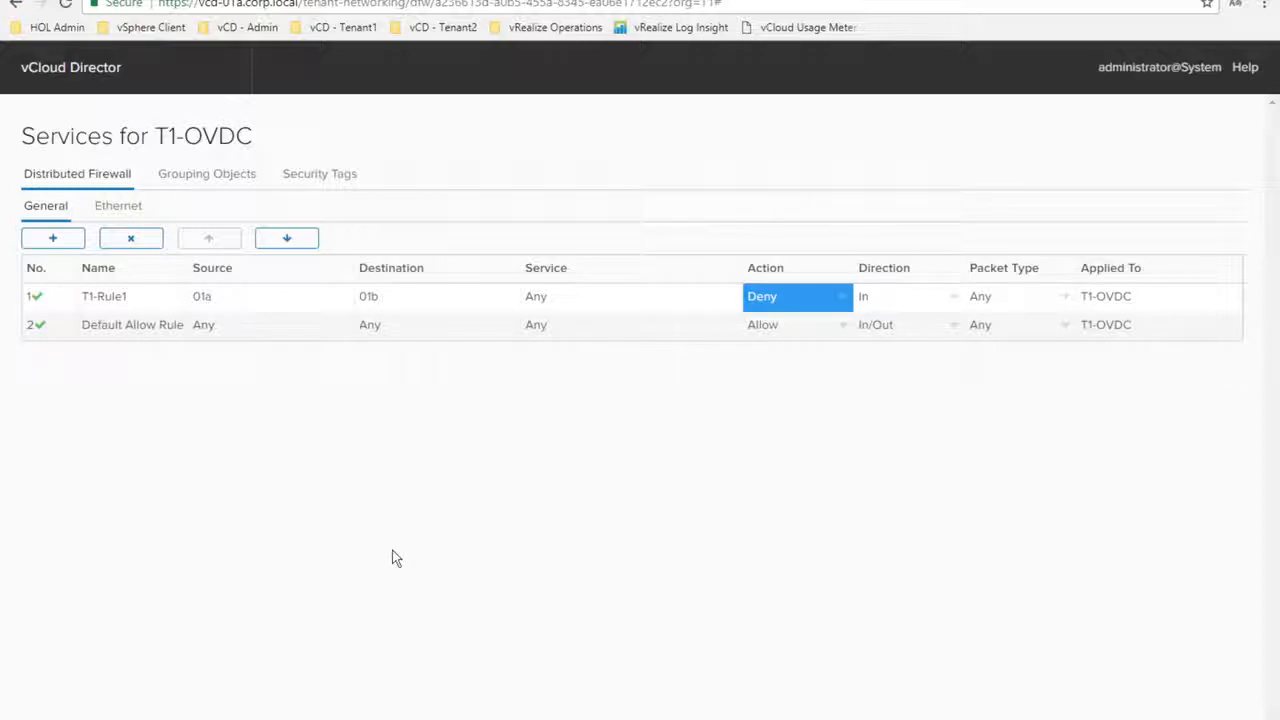
key(alt+Tab)
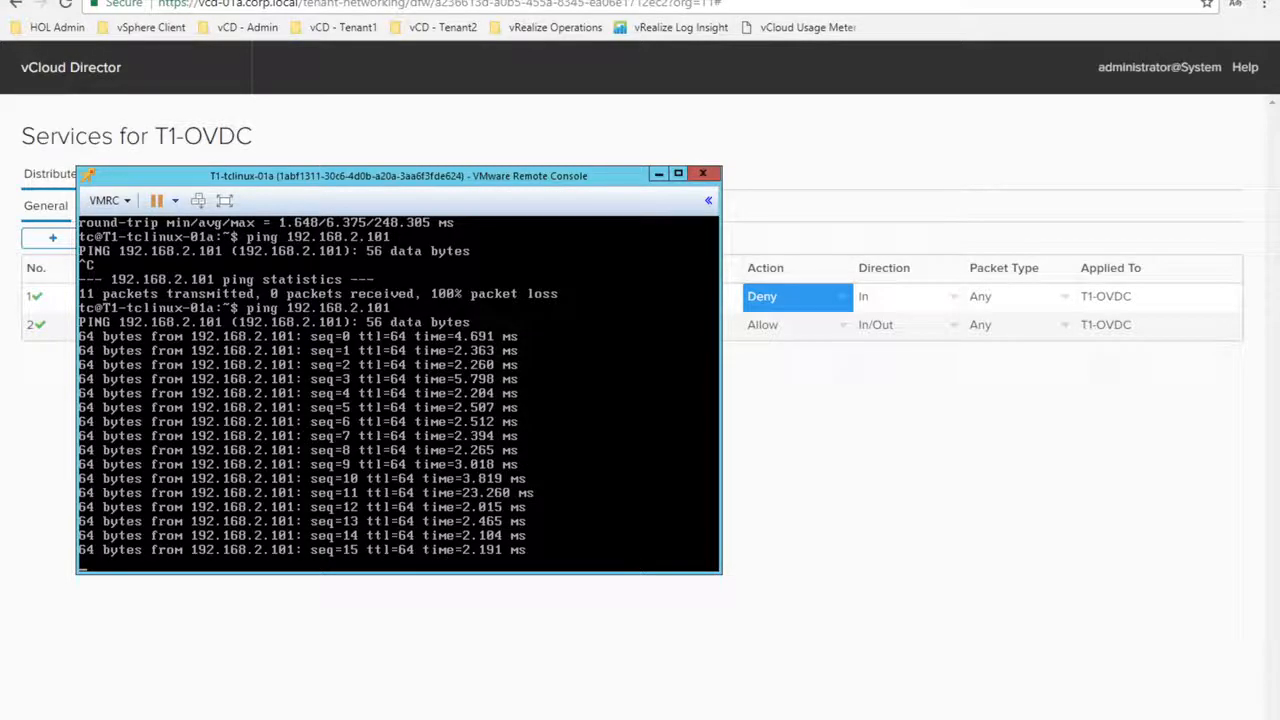
Stop the ping and rerun it to 192.168.2.101, which now shows 100% packet loss
key(ctrl+c)
key(Up)
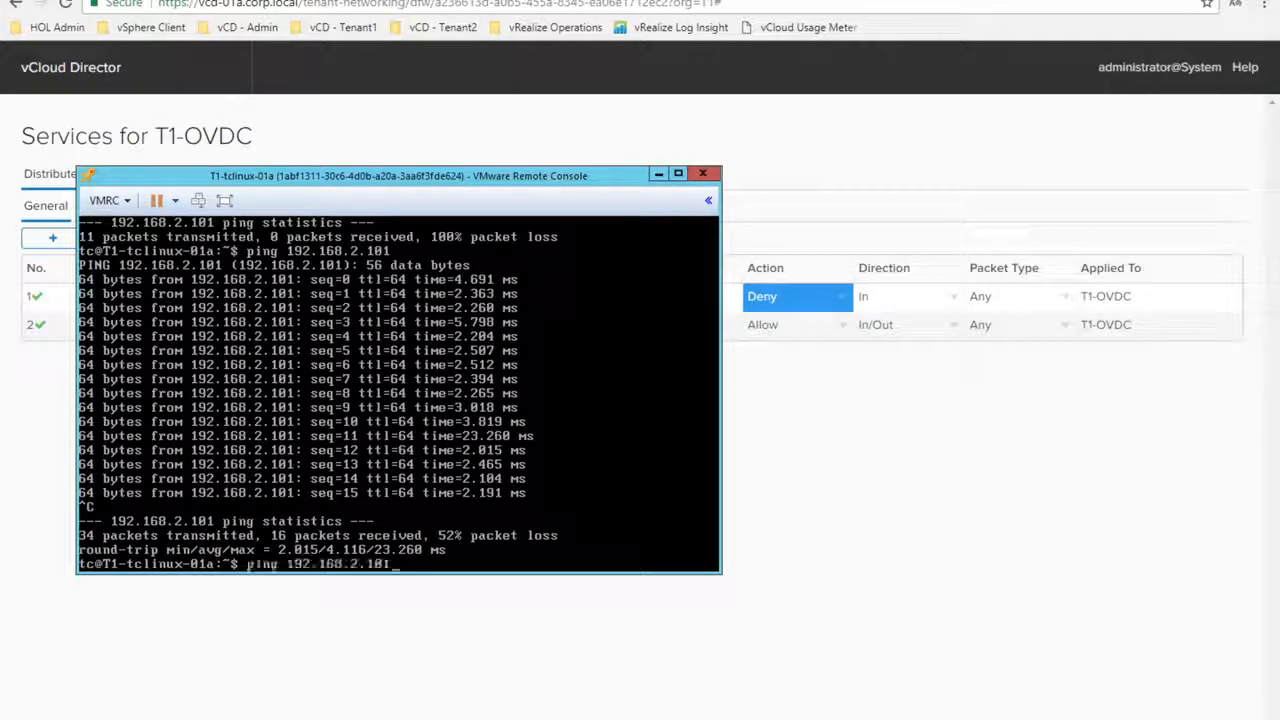
key(Return)
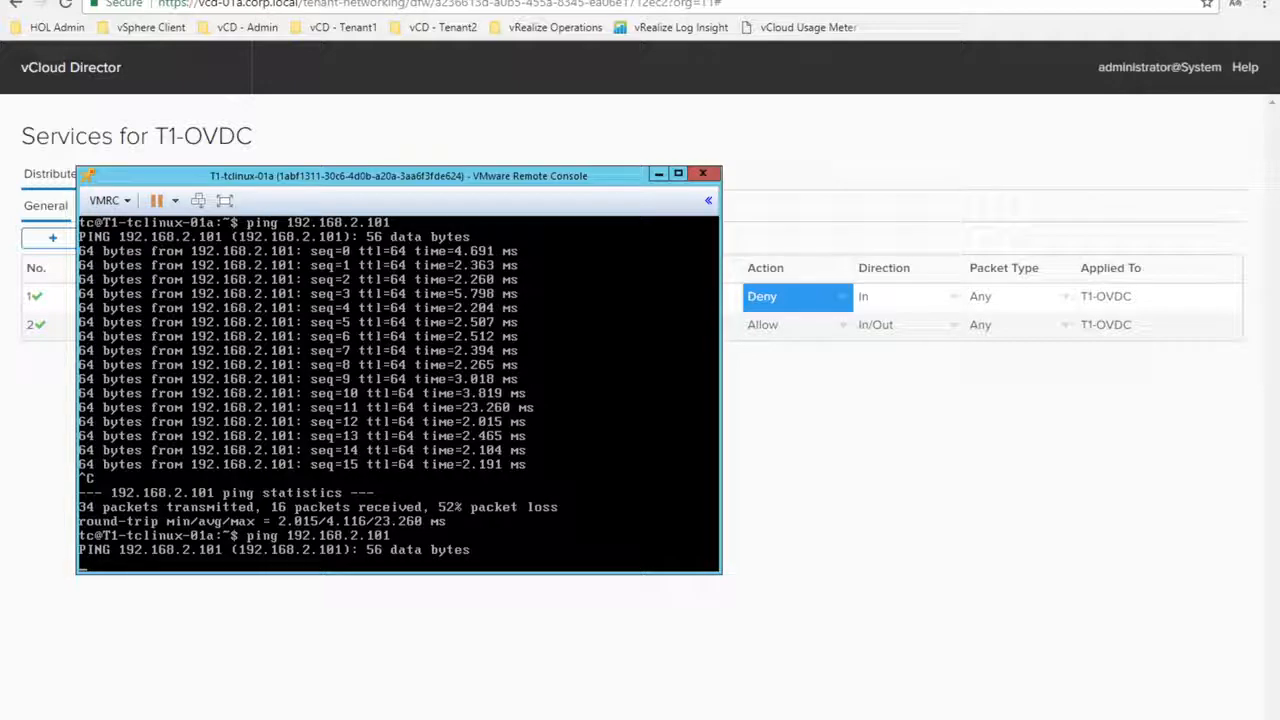
key(ctrl+c)
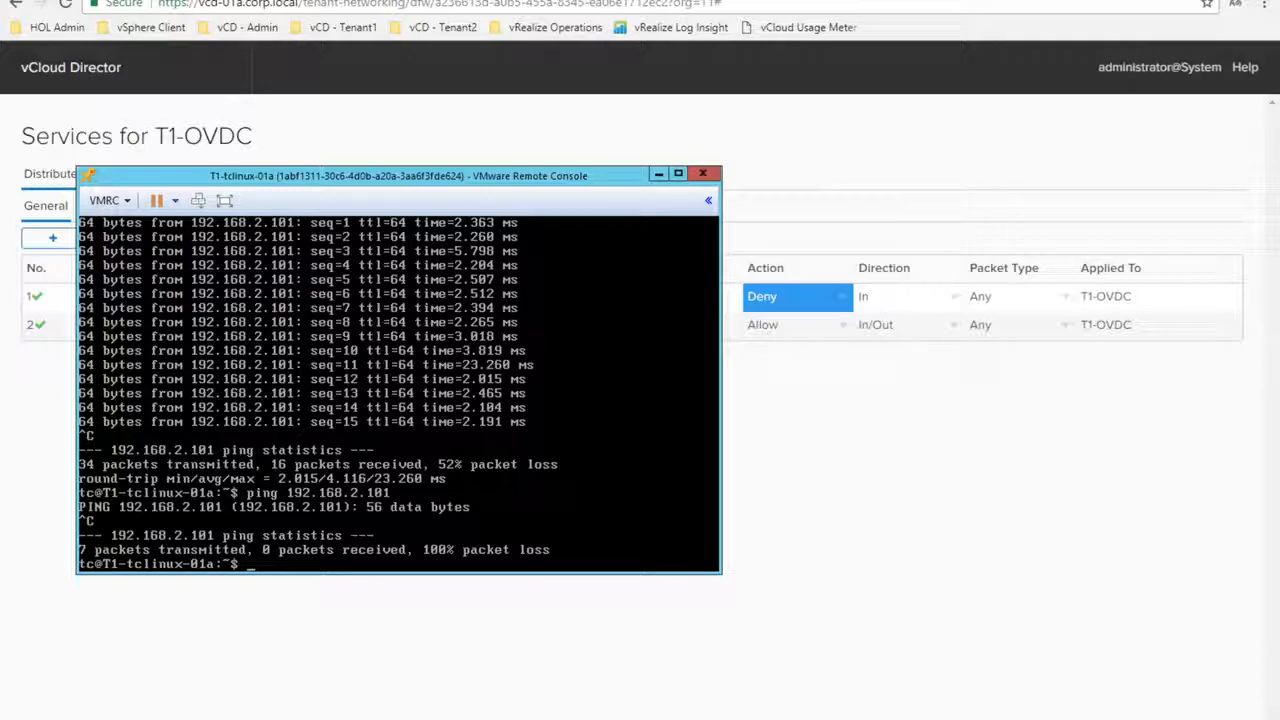
Minimize the console and open T1-OVDC's Edge Gateways list to act on T1-ESG
click(658, 175)
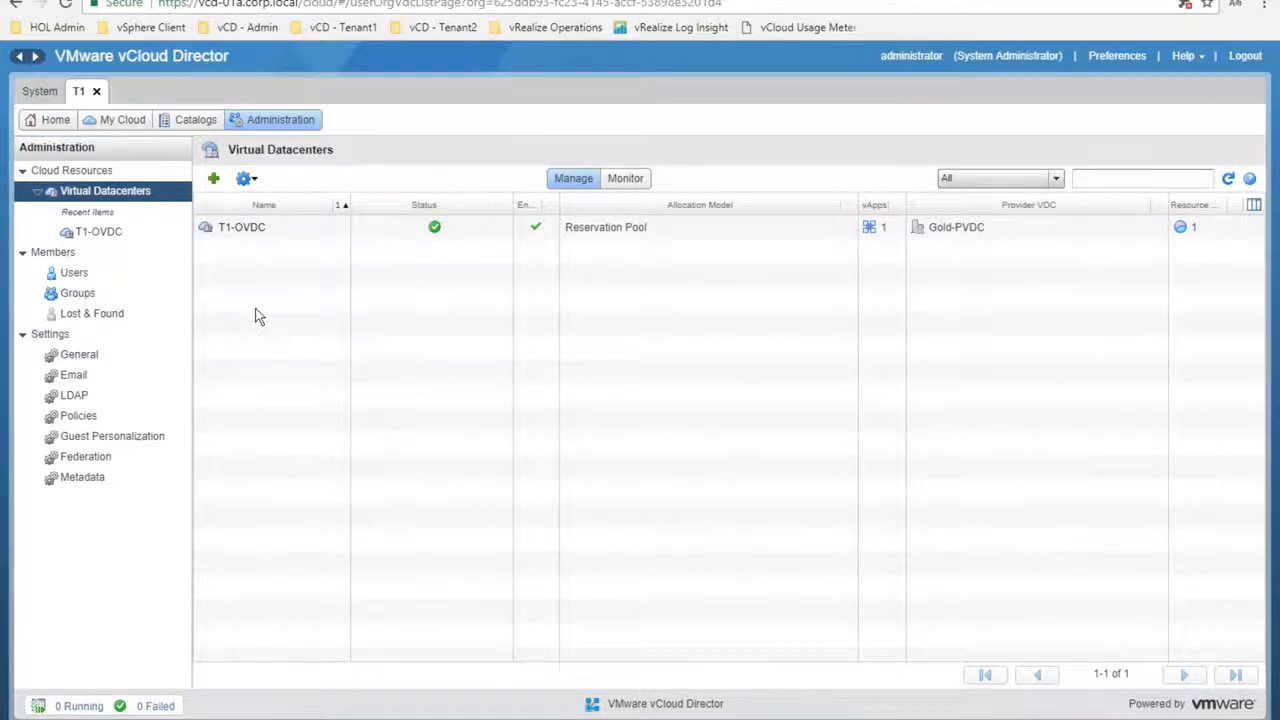
click(241, 231)
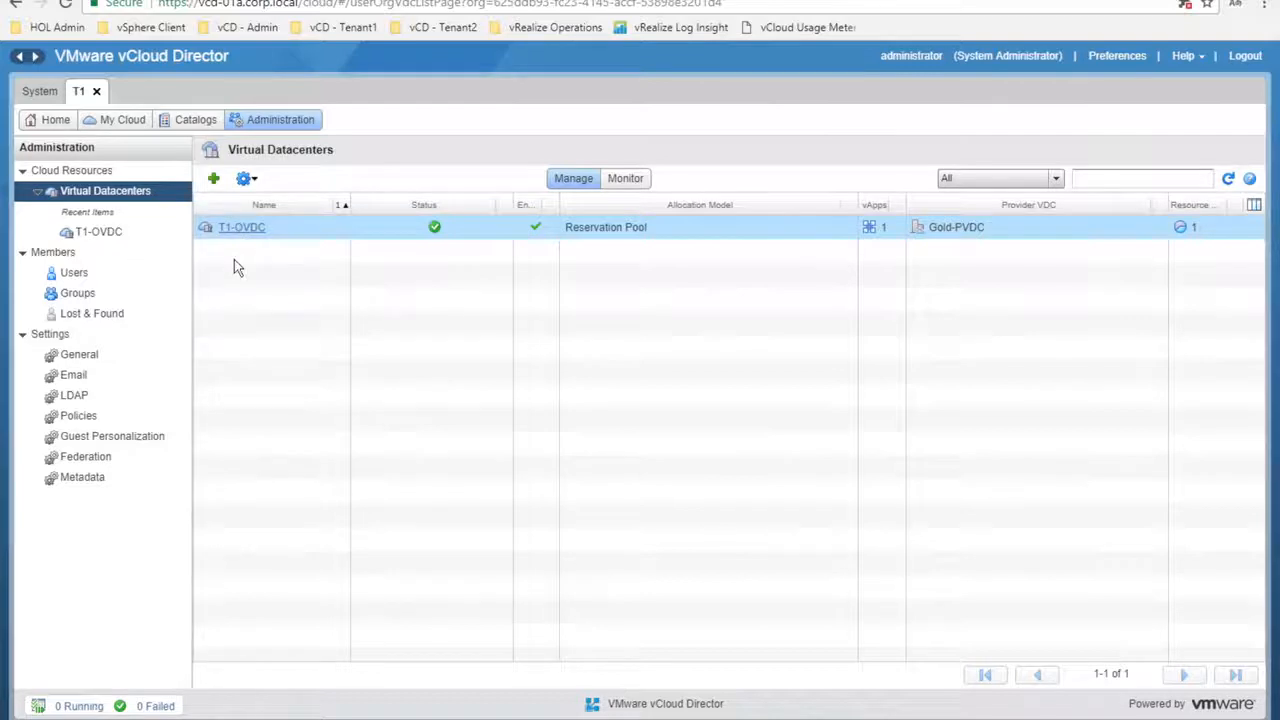
click(242, 229)
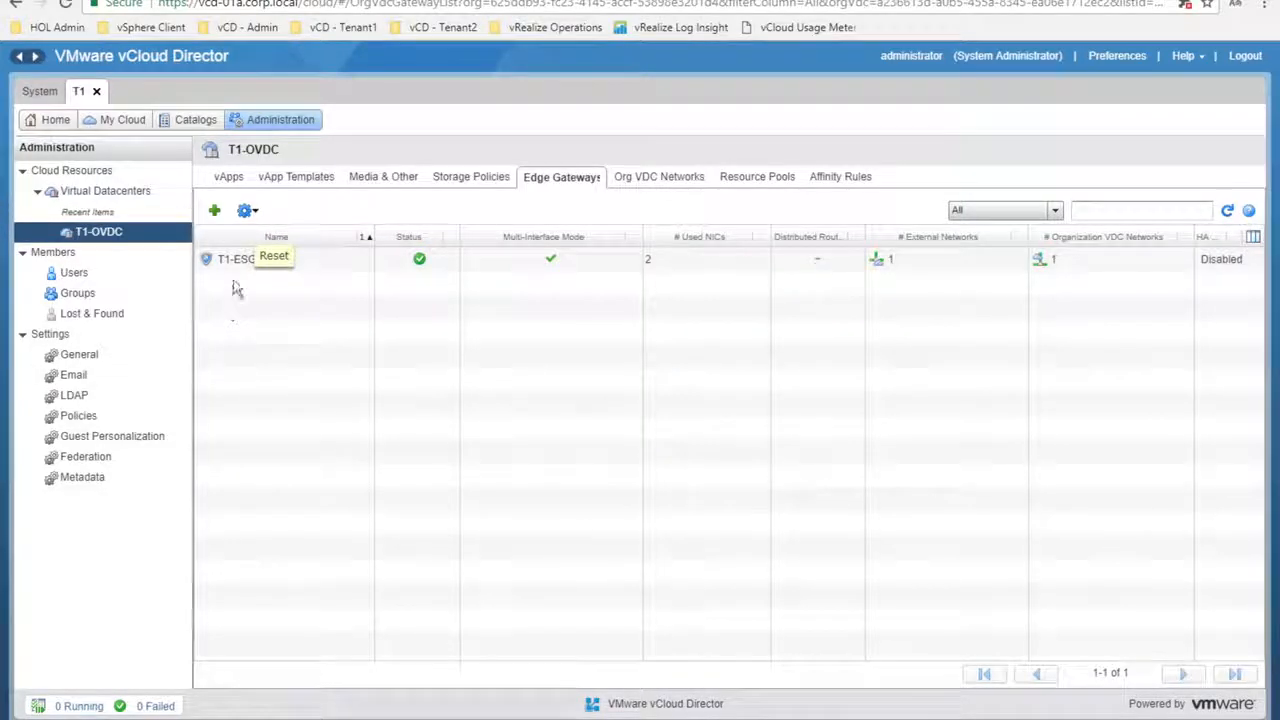
right_click(244, 265)
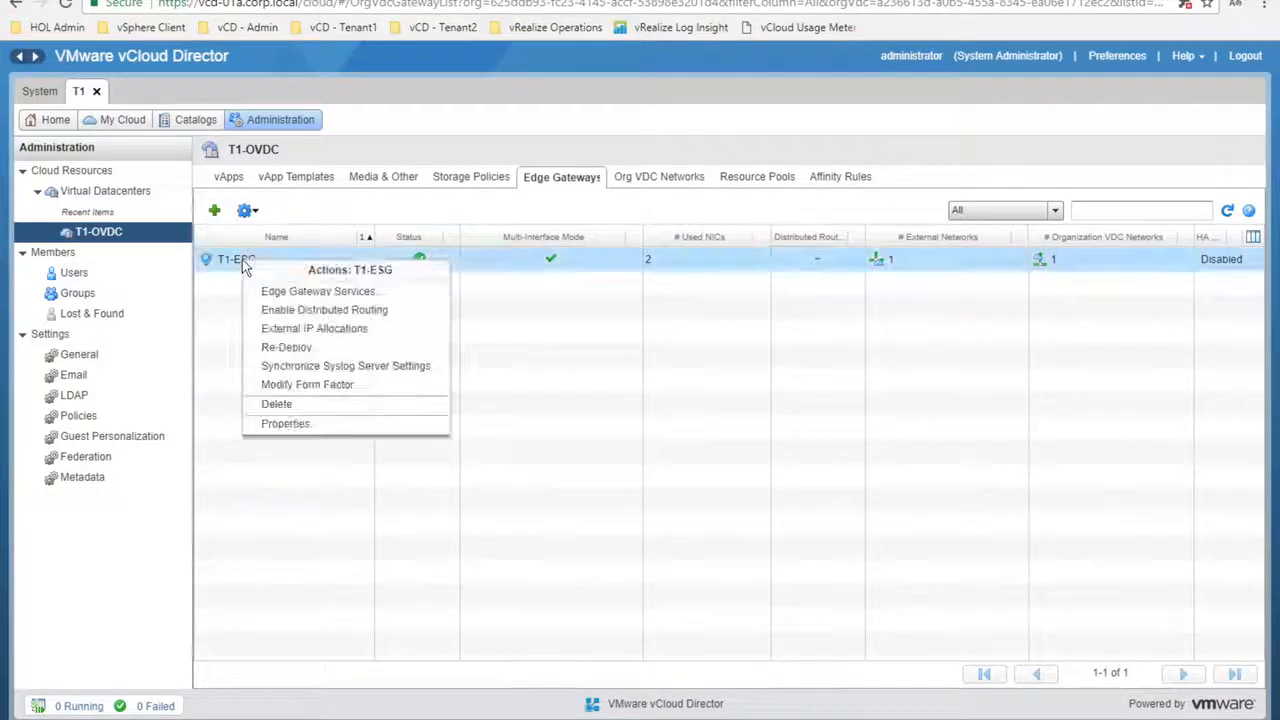
click(285, 426)
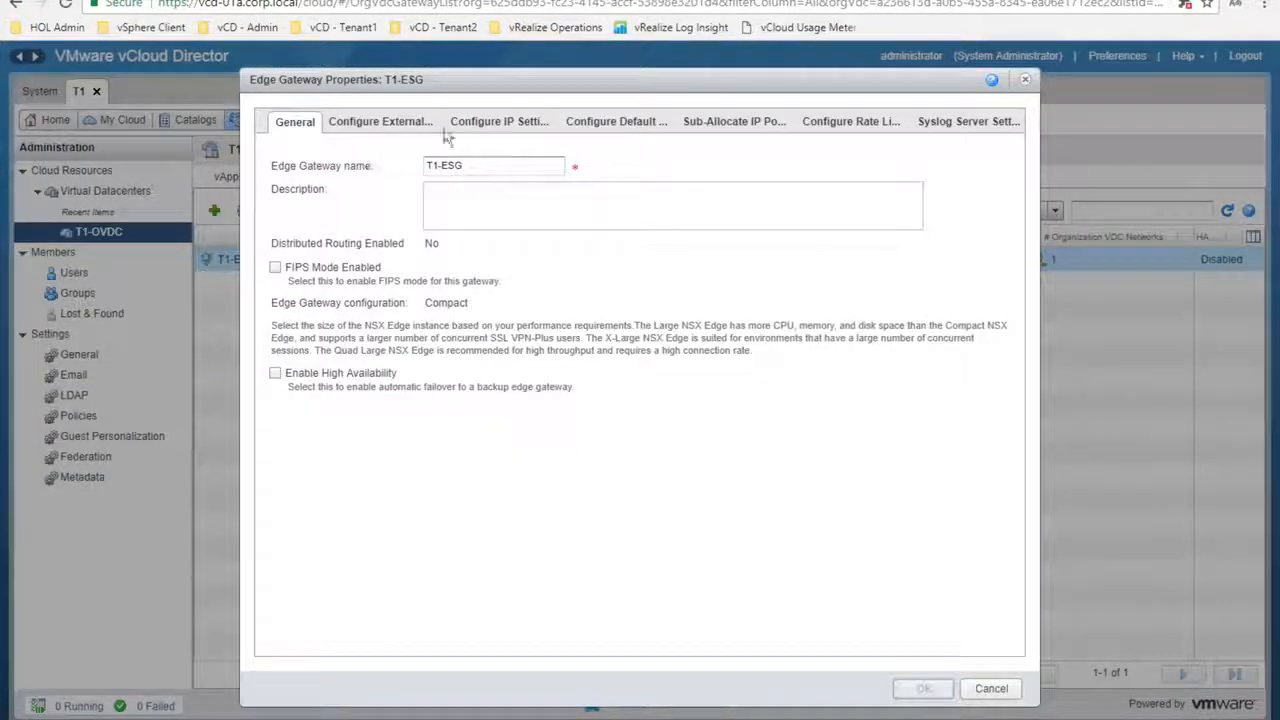
click(490, 124)
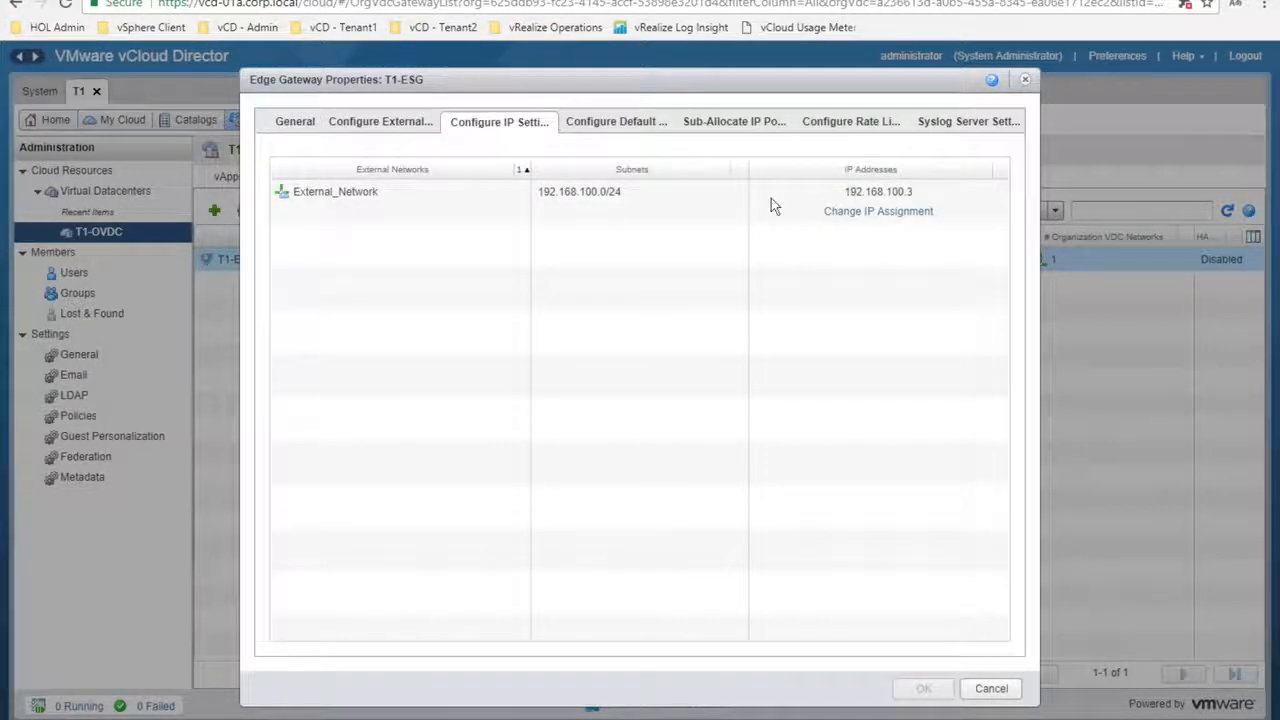
click(843, 197)
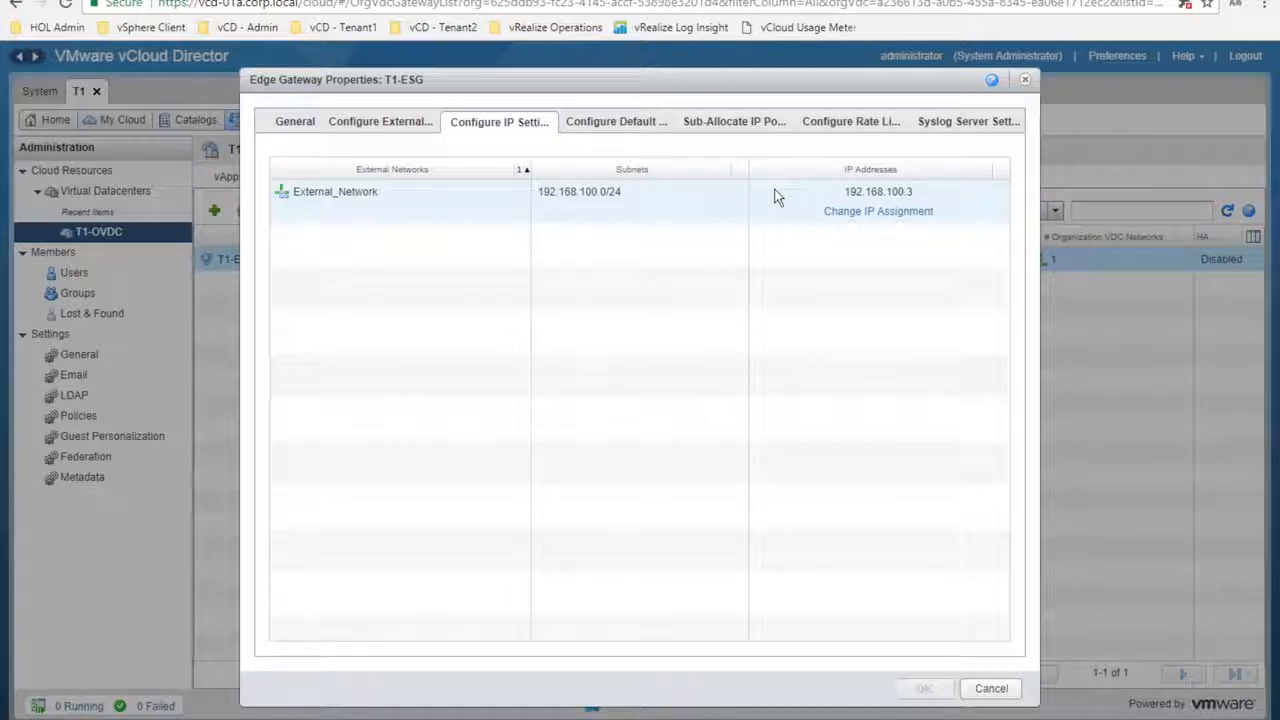
click(991, 690)
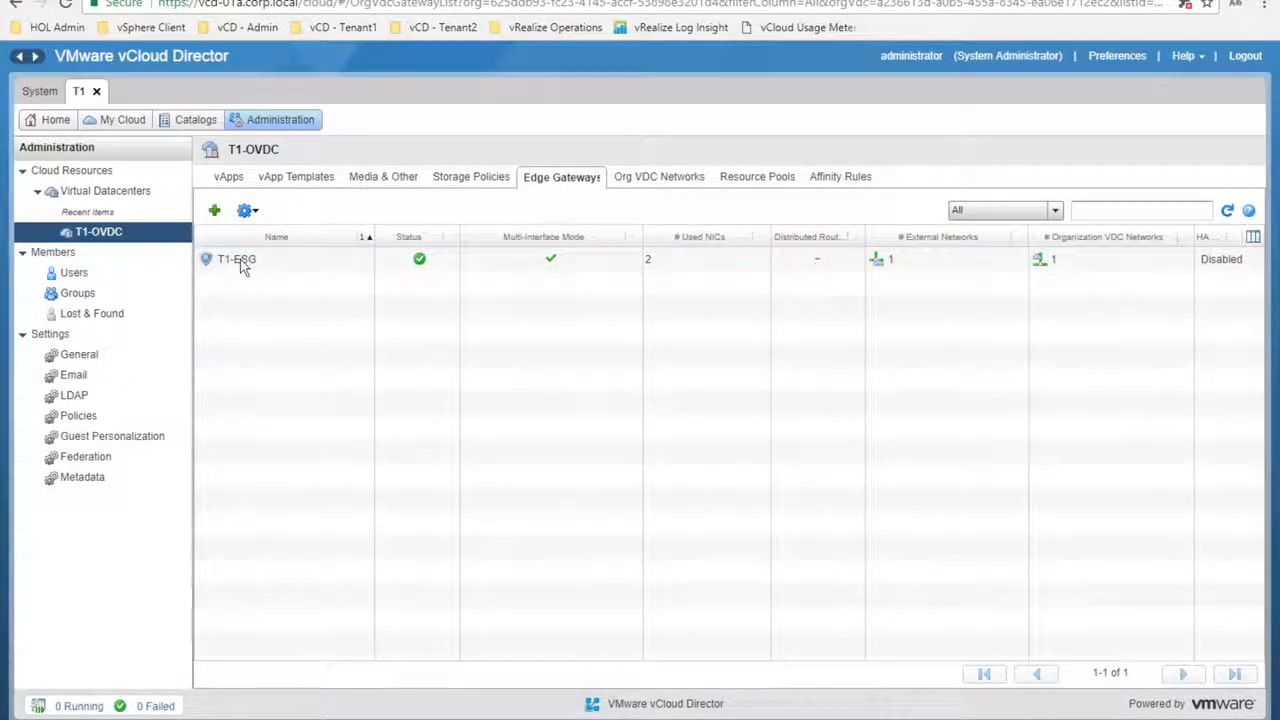
Open T1-ESG's Edge Gateway Services, go to NAT, and start a new DNAT rule
right_click(244, 271)
click(276, 289)
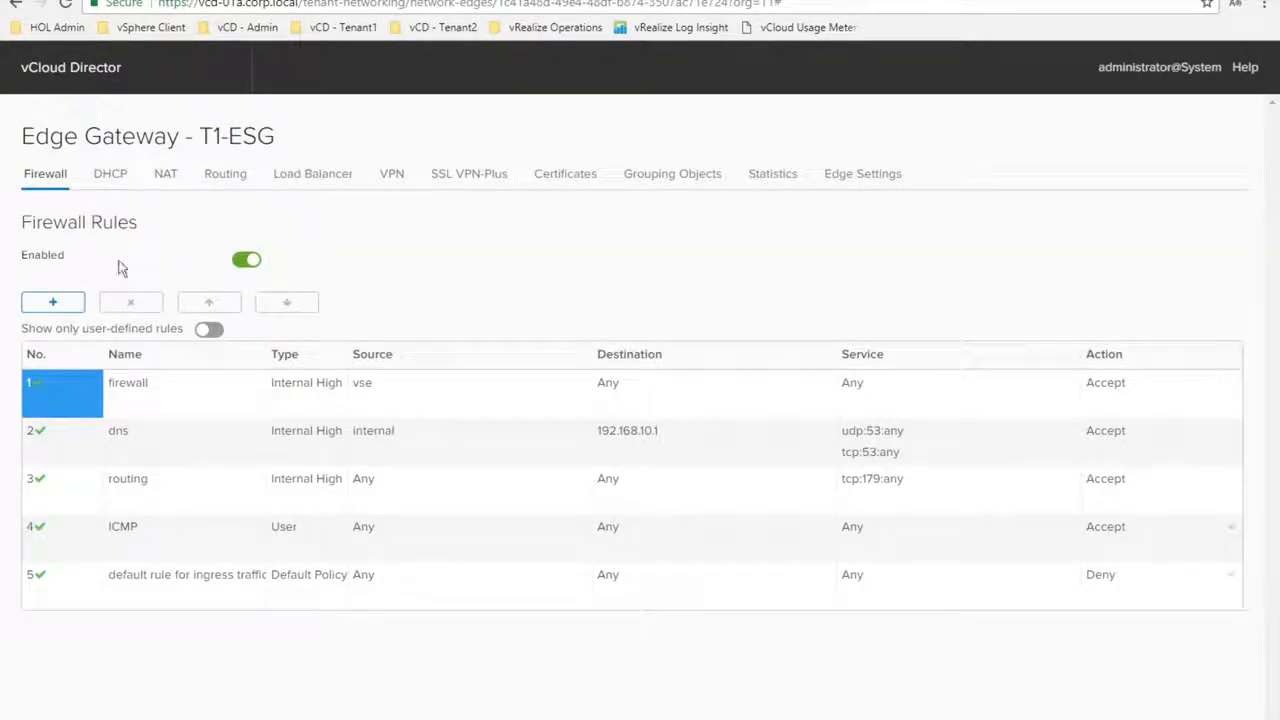
click(166, 176)
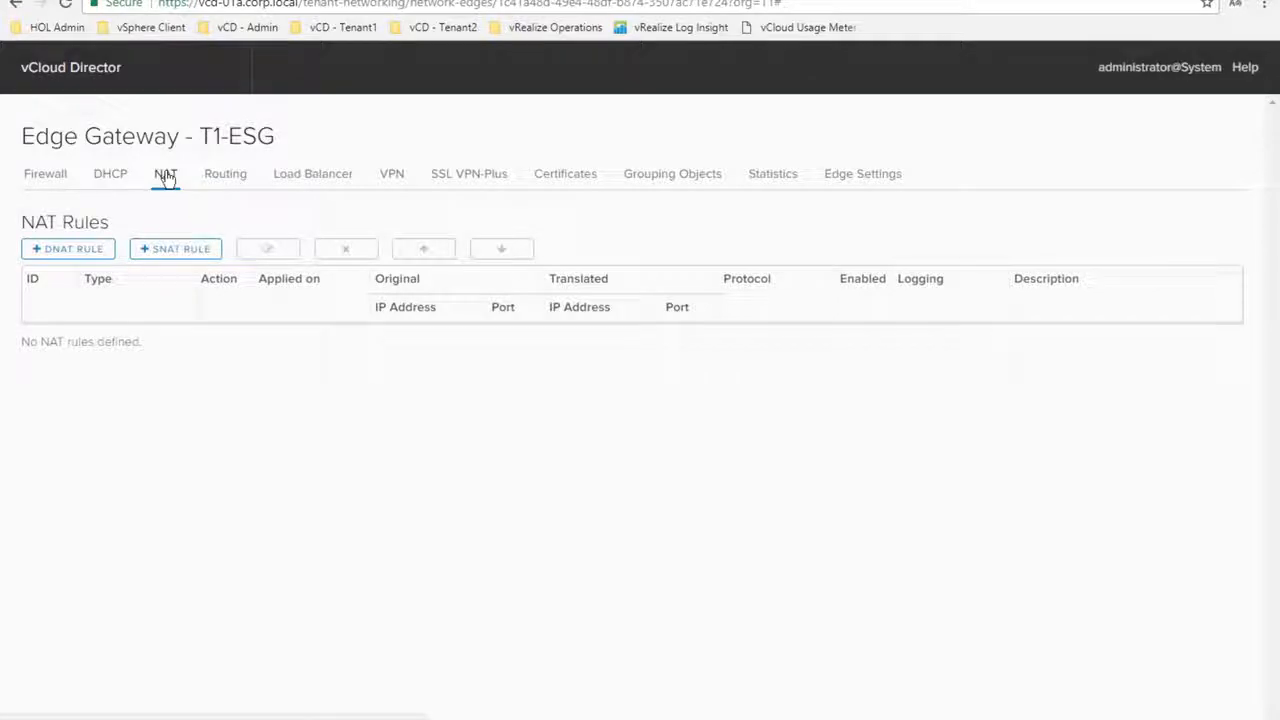
click(64, 252)
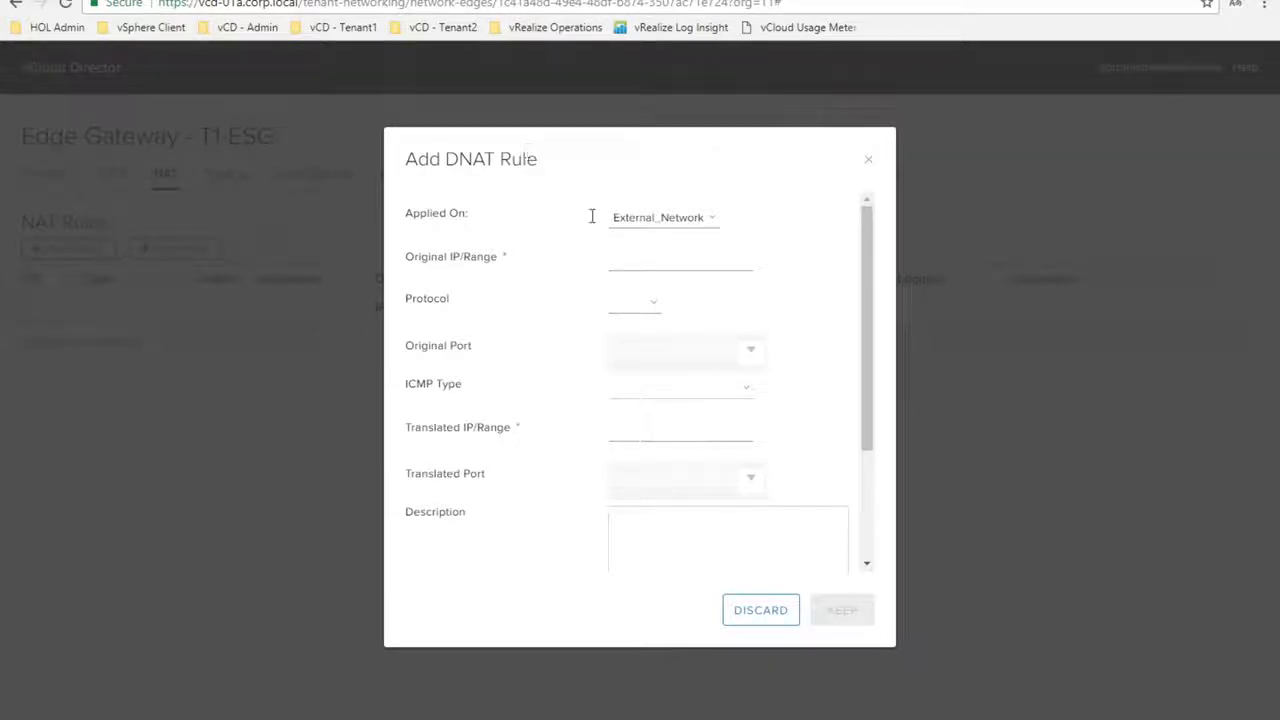
Define a DNAT rule mapping 192.168.100.3 TCP port 80 to 192.168.10.101 port 80, and keep it
click(639, 259)
text(192.168.100.3)
click(633, 301)
click(627, 330)
click(754, 353)
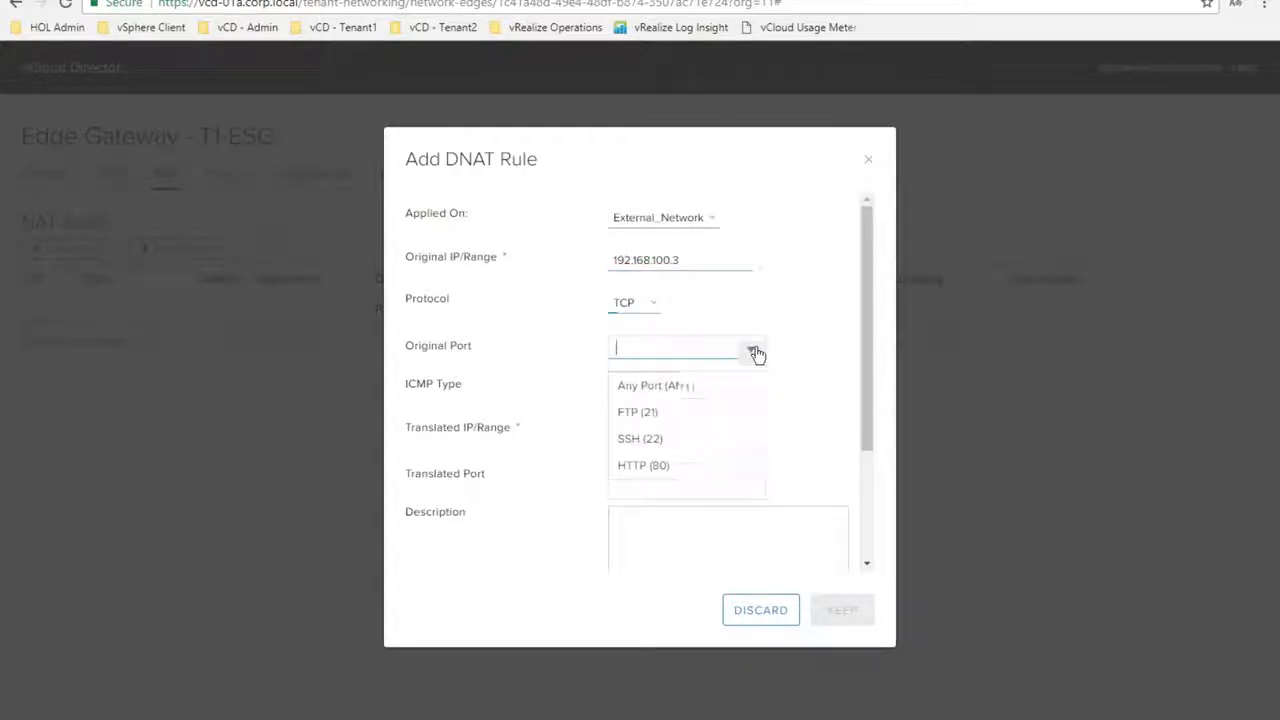
click(669, 465)
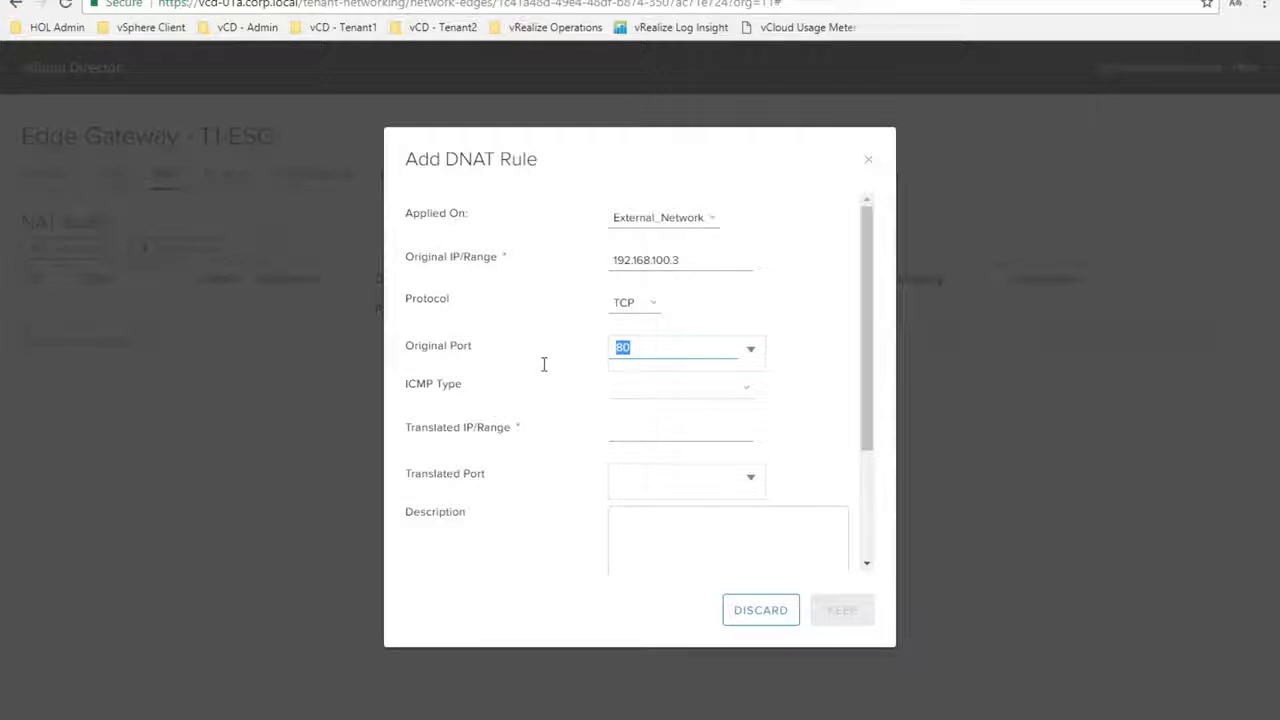
click(632, 435)
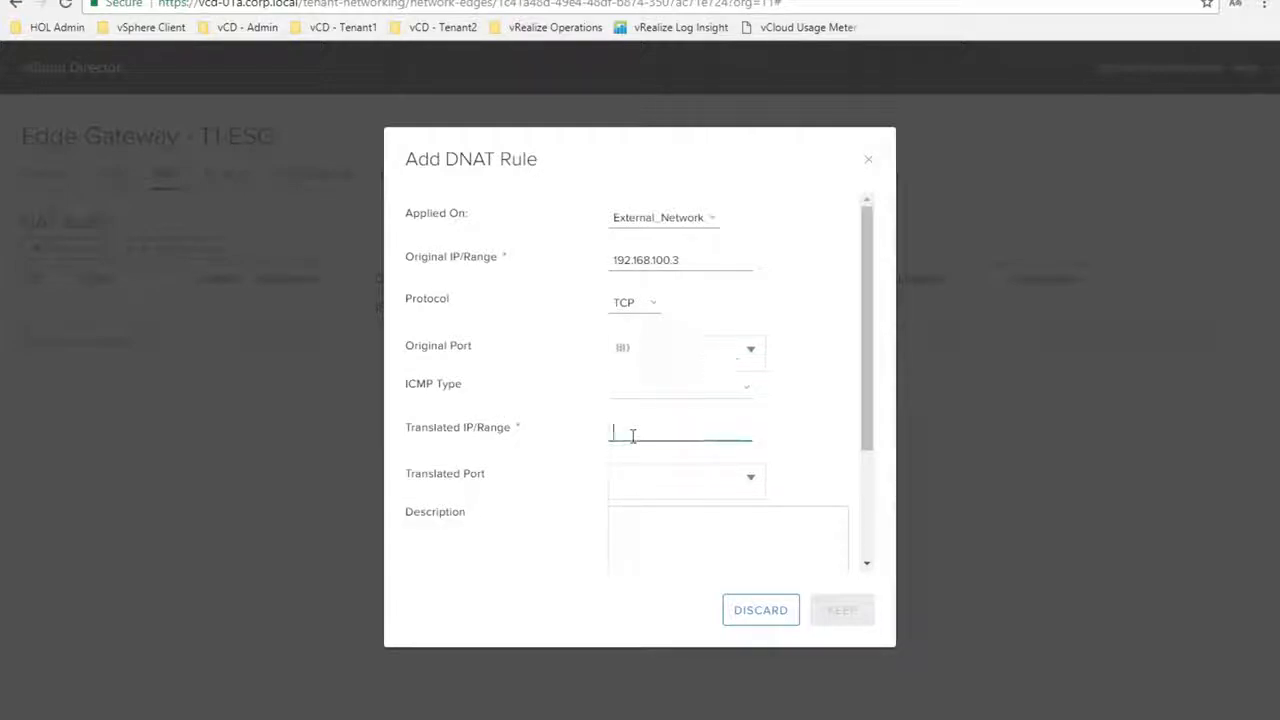
text(192.)
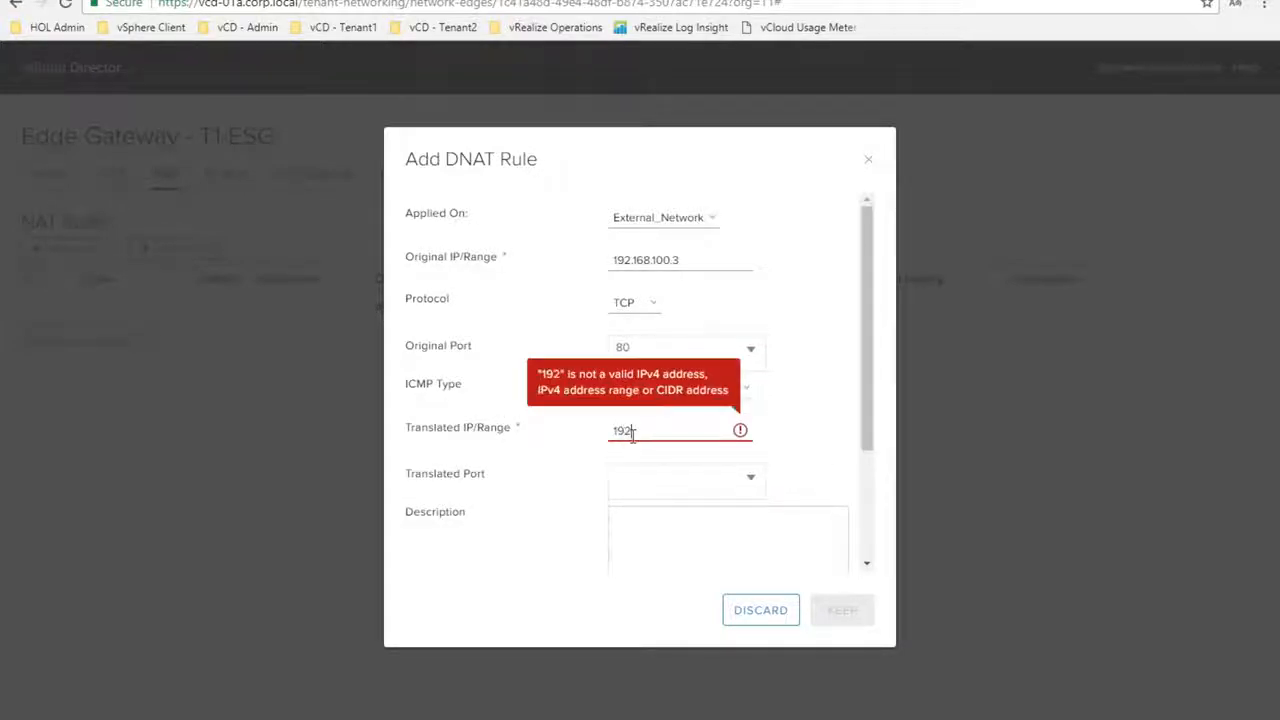
text(1)
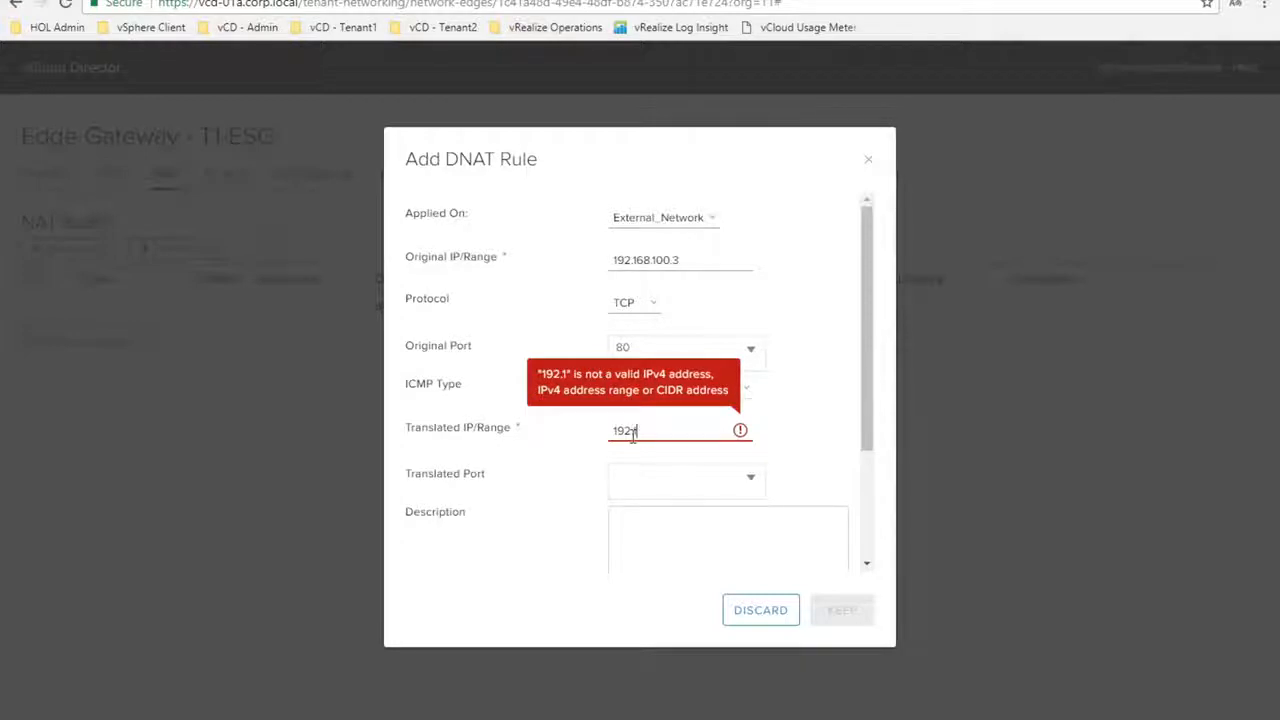
text(68.10.101)
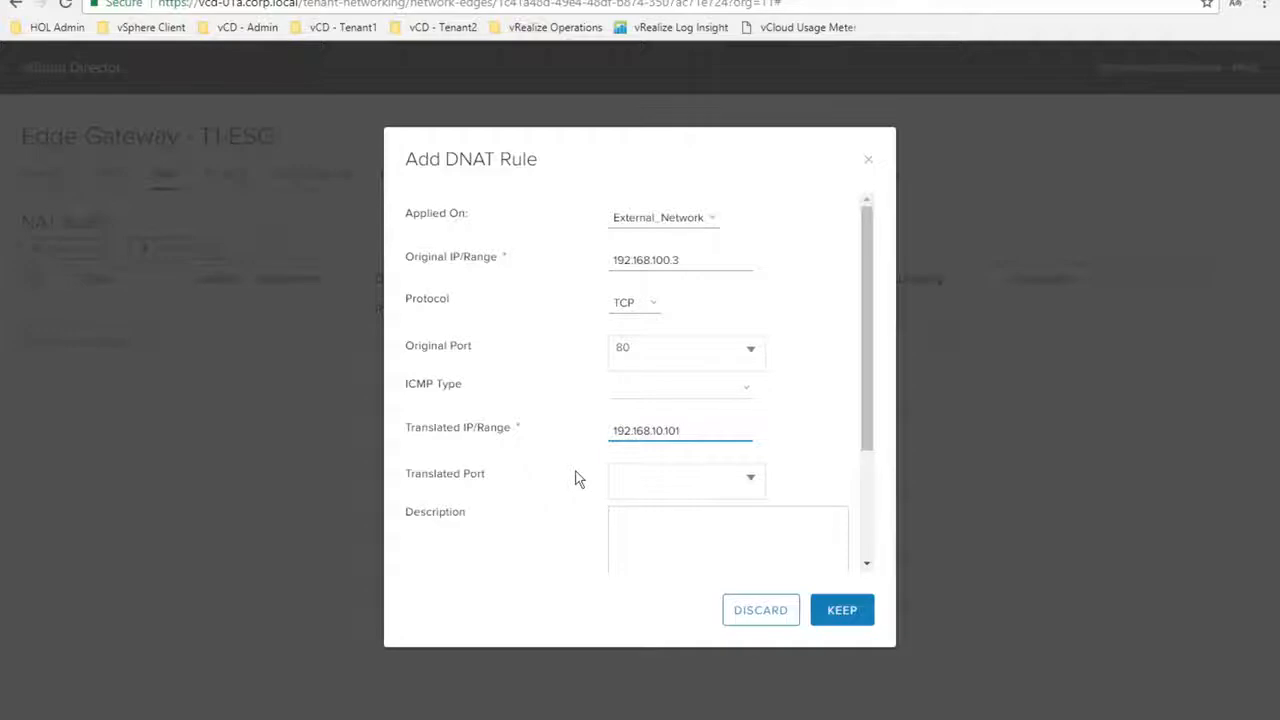
click(757, 479)
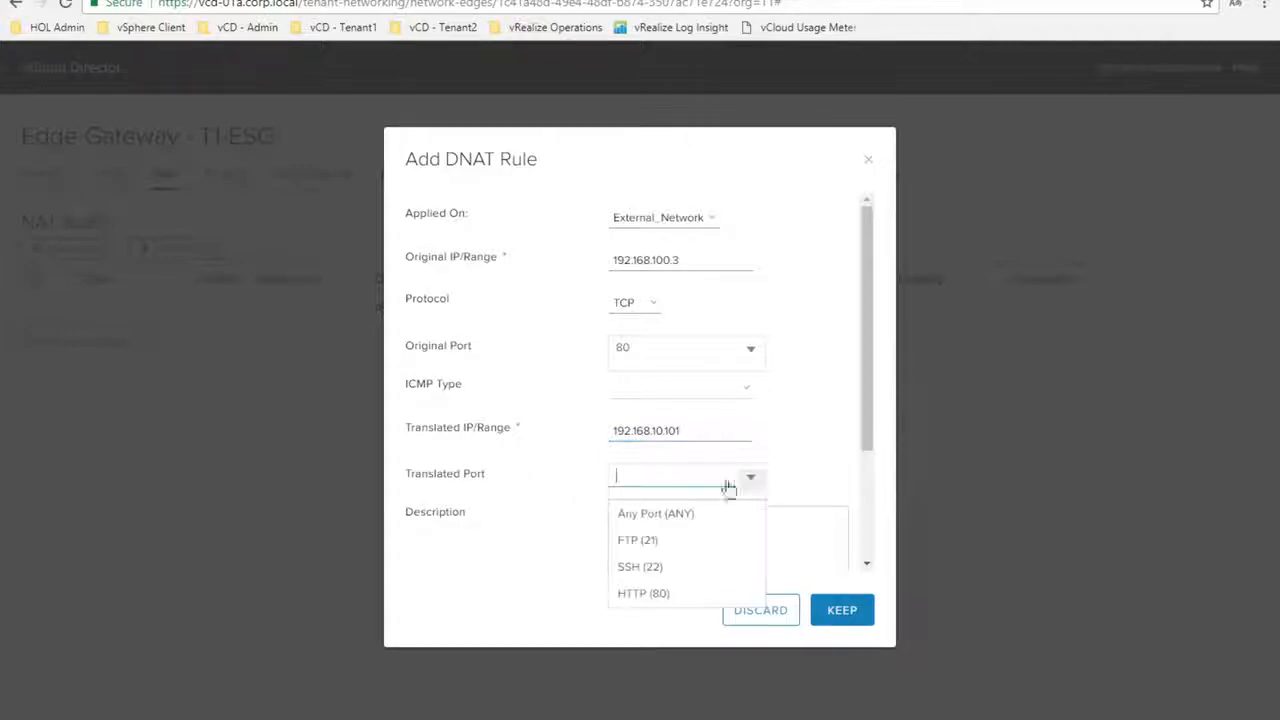
click(651, 595)
click(556, 452)
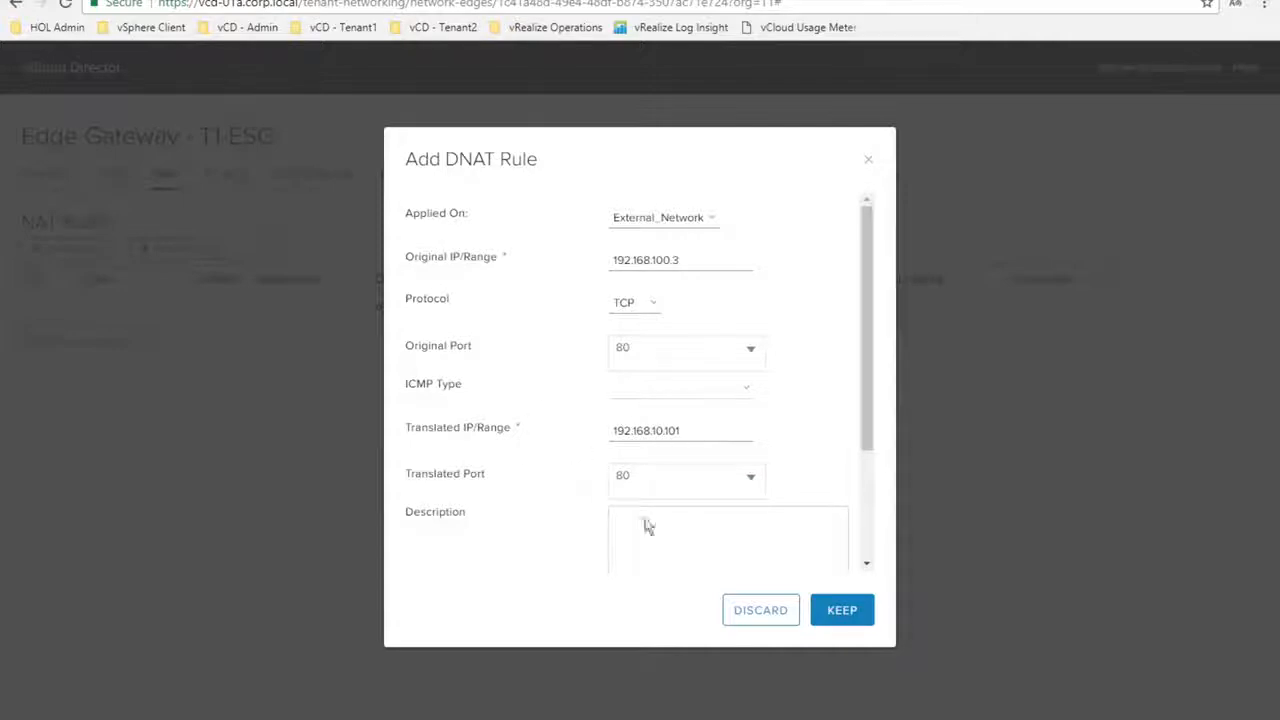
click(839, 608)
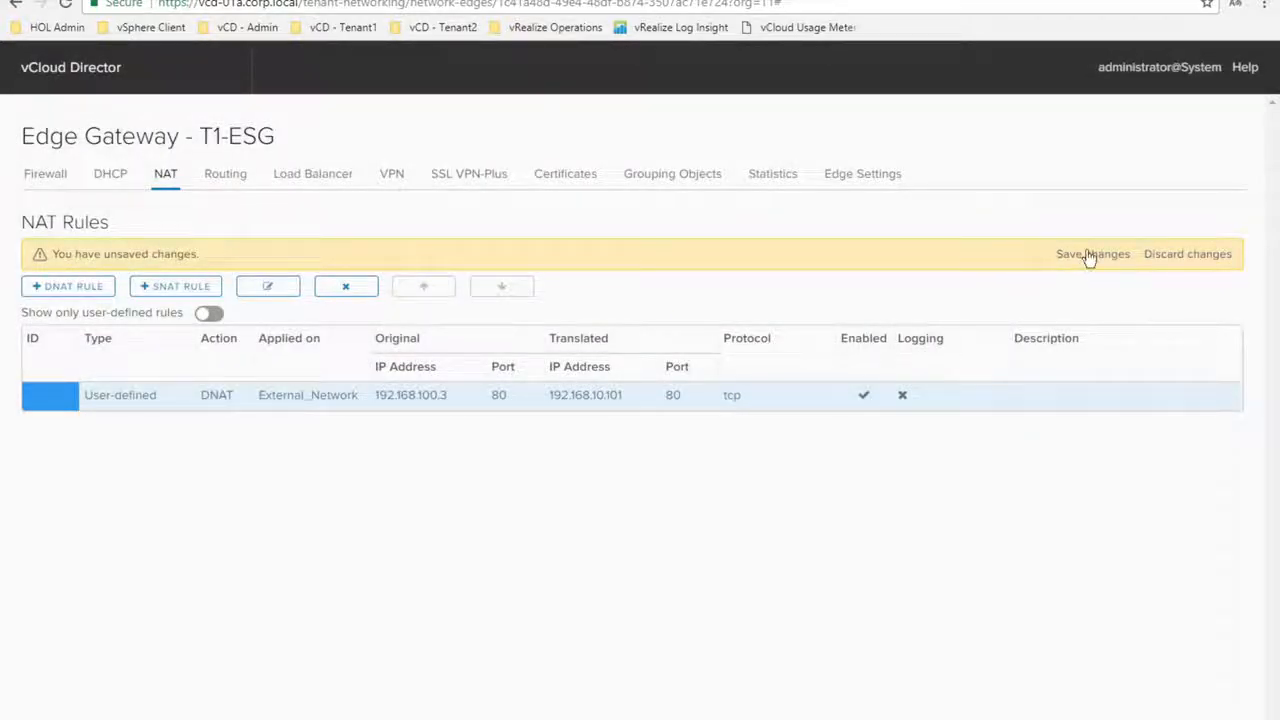
Save the NAT changes and reload 192.168.100.3 in Chrome to get the Welcome to nginx! page
click(1090, 256)
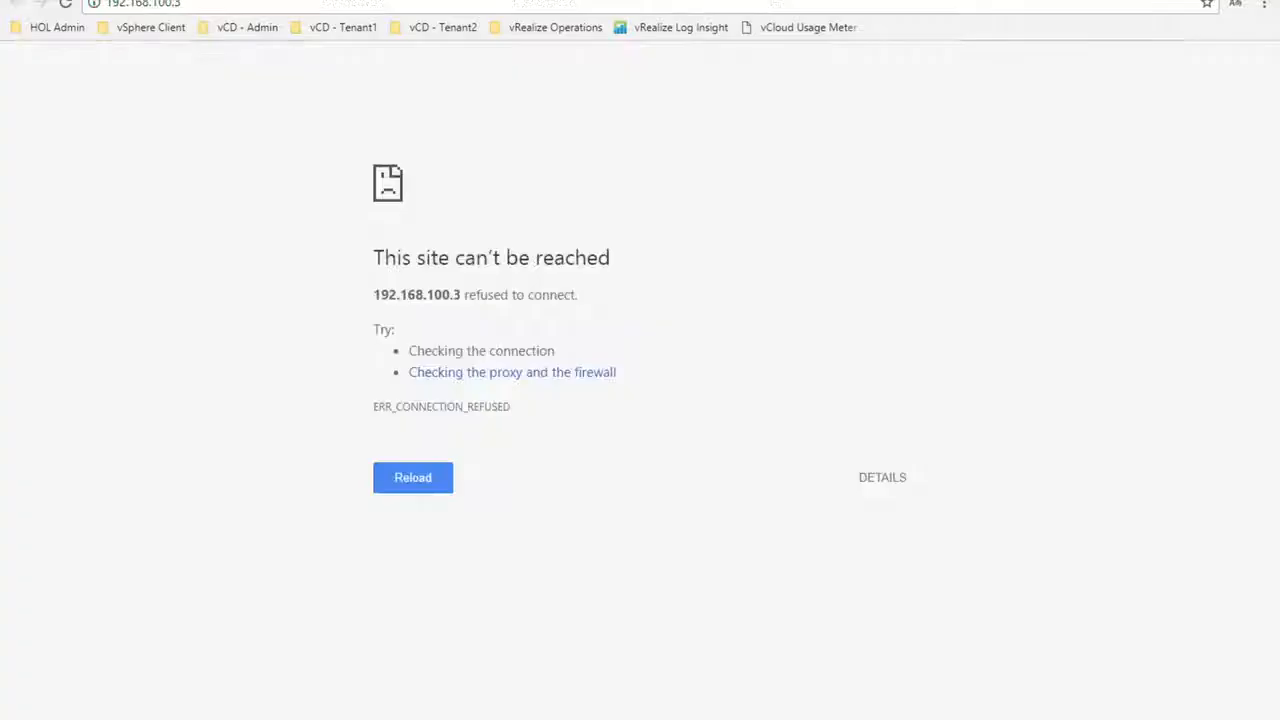
click(203, 4)
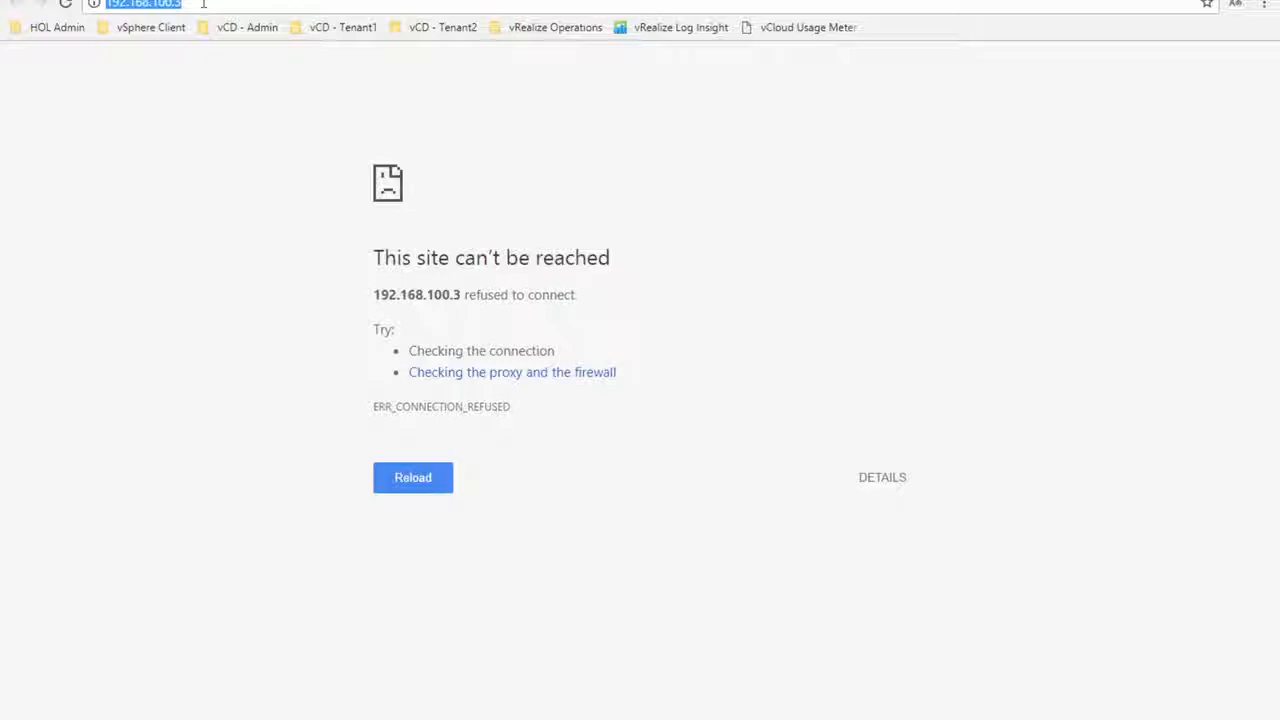
key(Return)
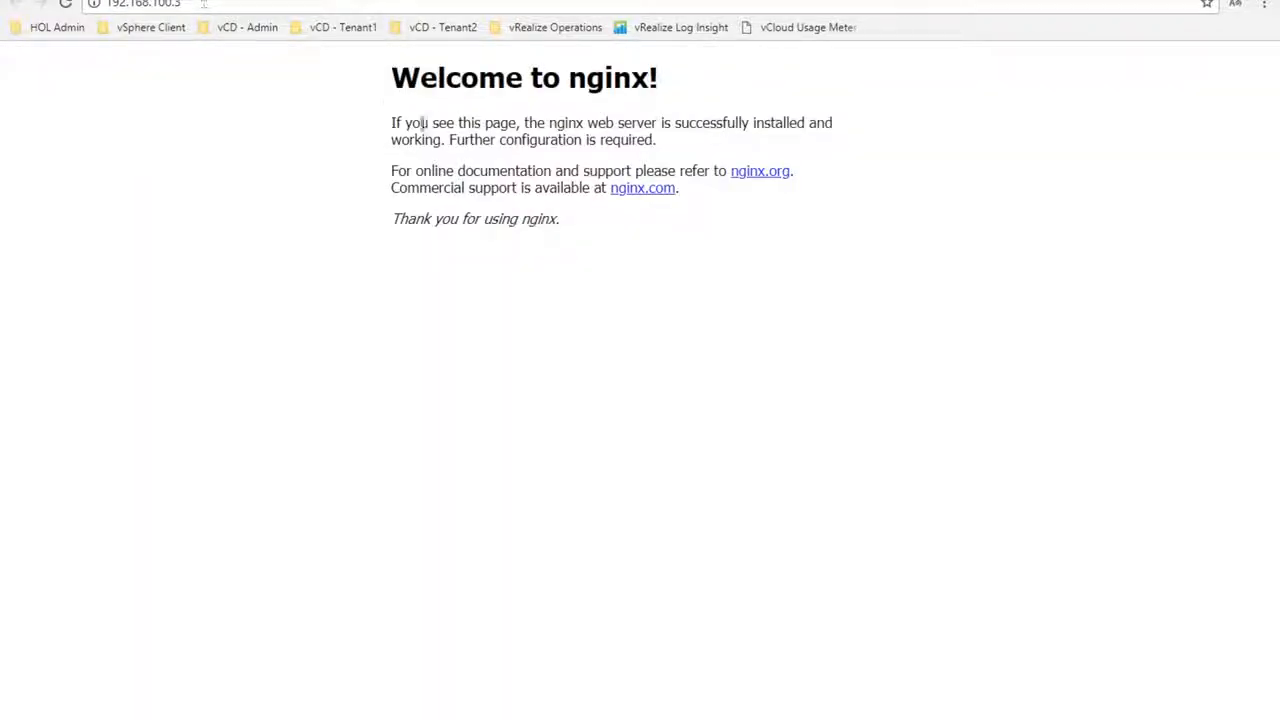
drag(393, 82, 717, 90)
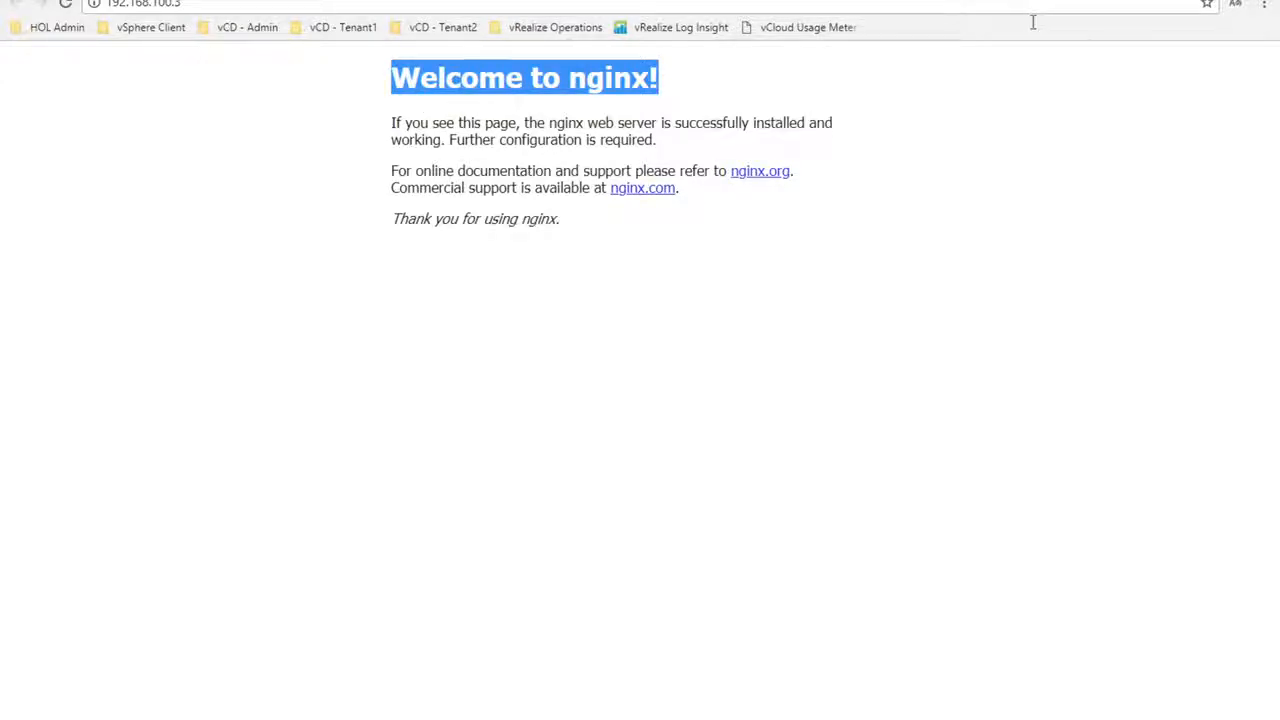
click(264, 3)
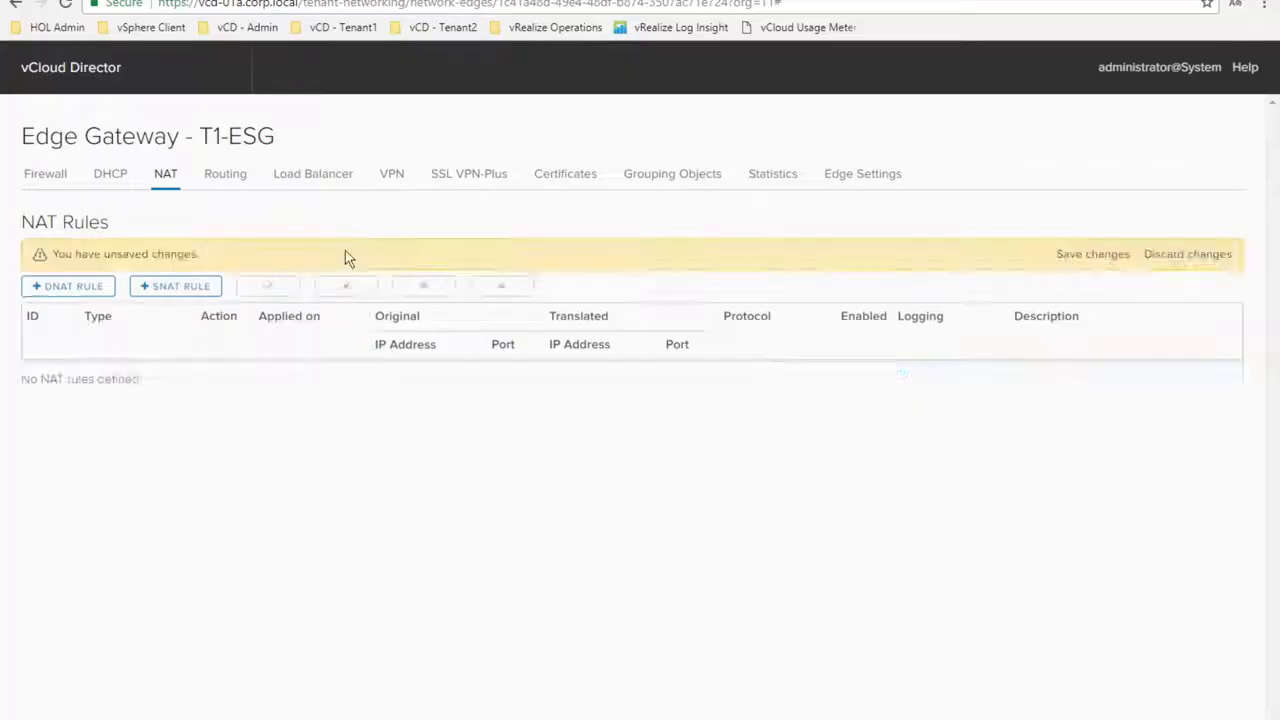
Save the pending NAT changes and show T1-ESG's Load Balancer global configuration
click(1074, 253)
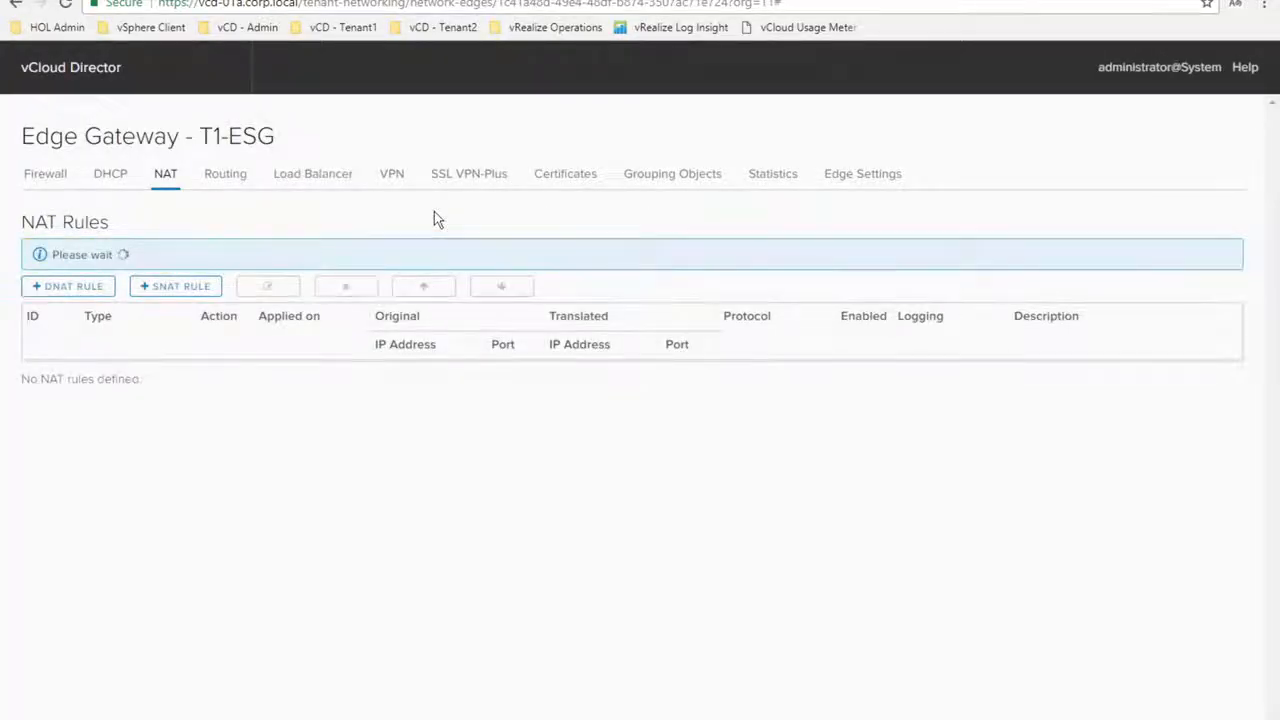
click(316, 178)
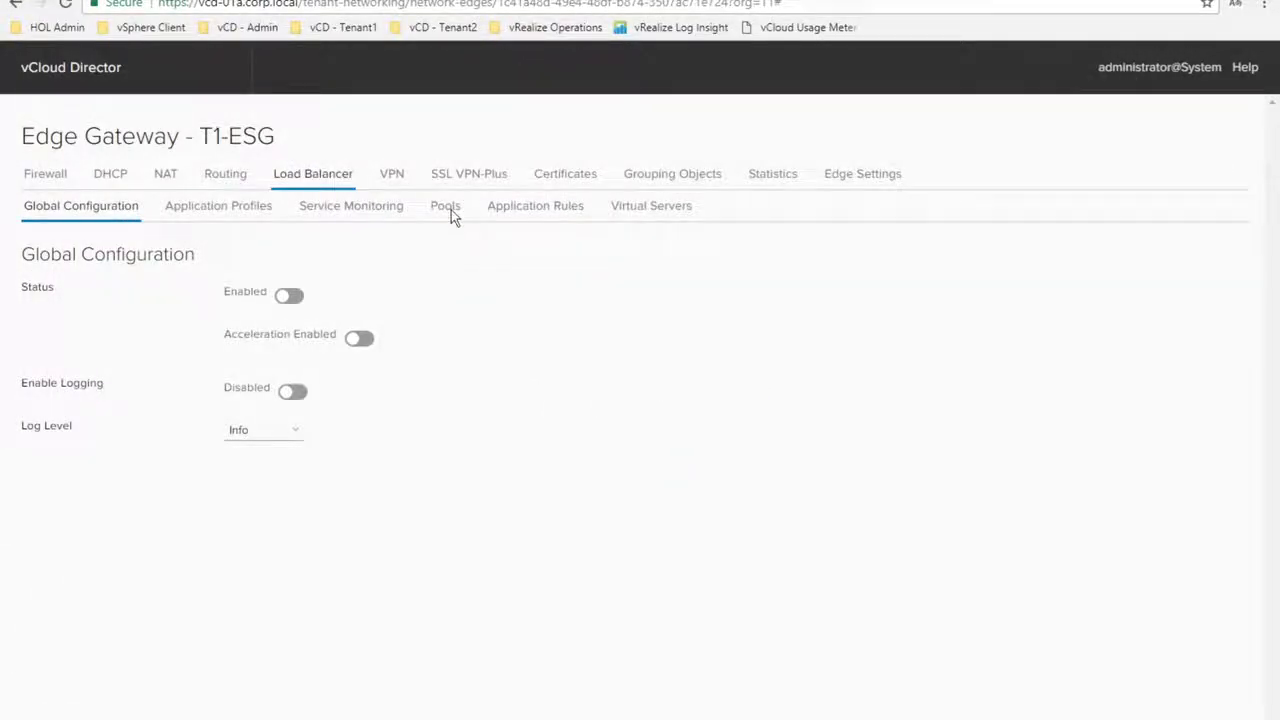
Go to the load balancer Pools list and start adding a new pool
click(449, 212)
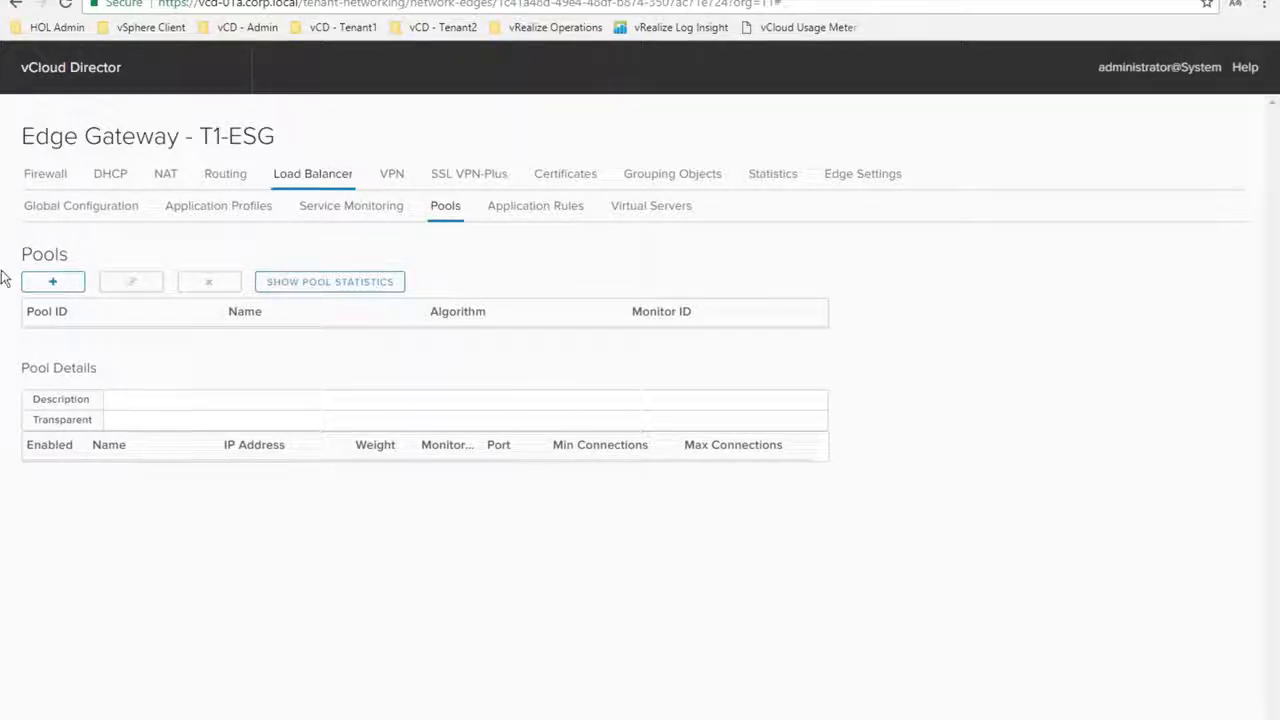
click(46, 283)
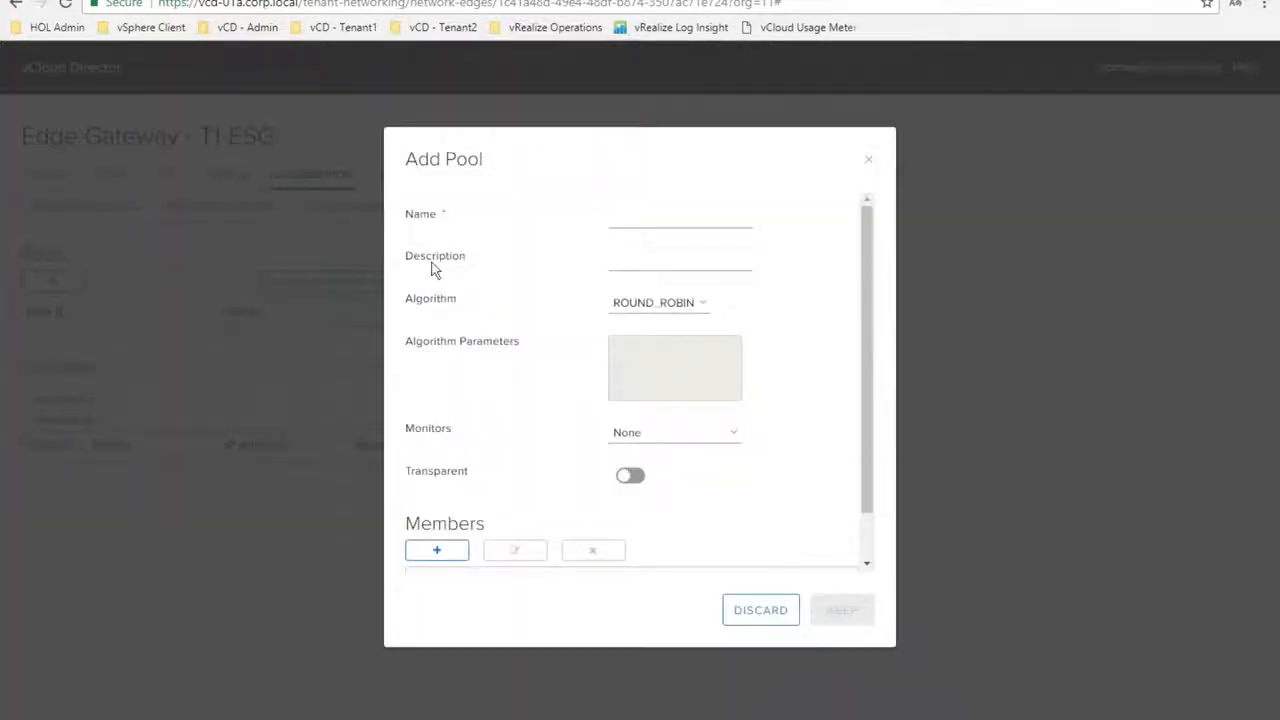
Name the pool Pool1 with ROUND_ROBIN and default_http_monitor, and begin adding a member
click(659, 216)
text(Pool1)
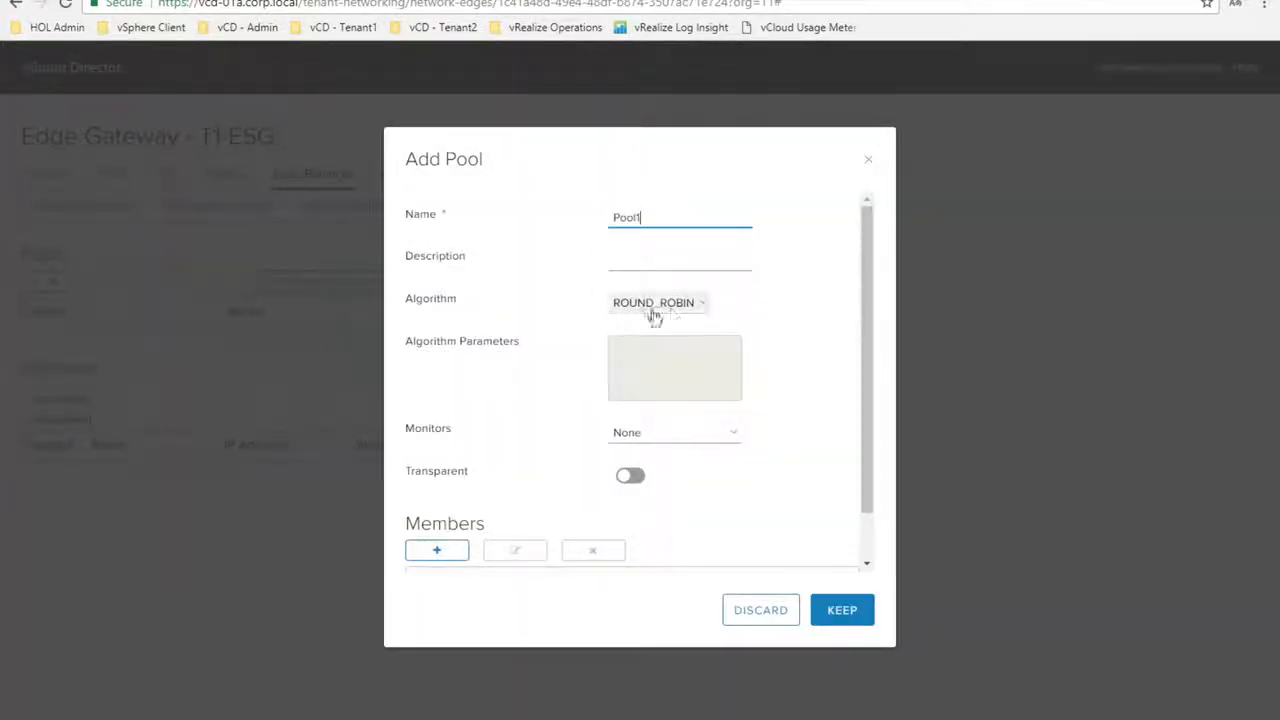
click(688, 311)
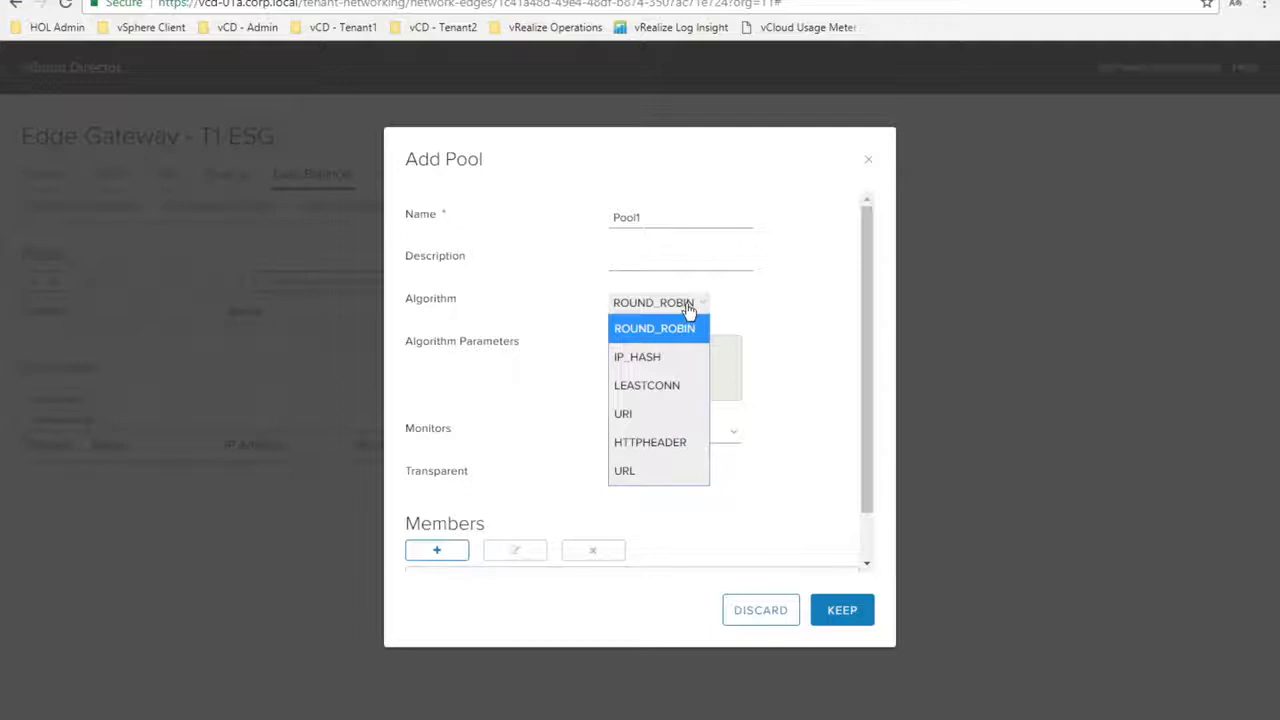
click(688, 305)
click(708, 441)
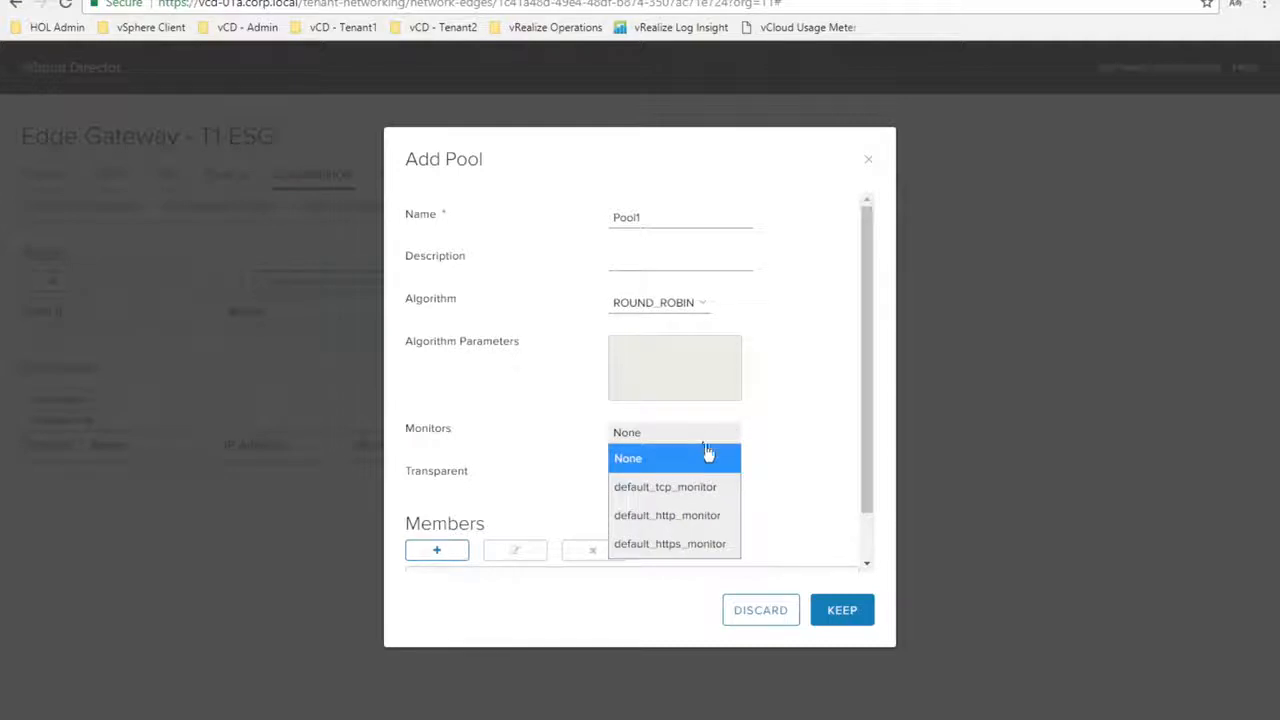
click(667, 515)
click(864, 545)
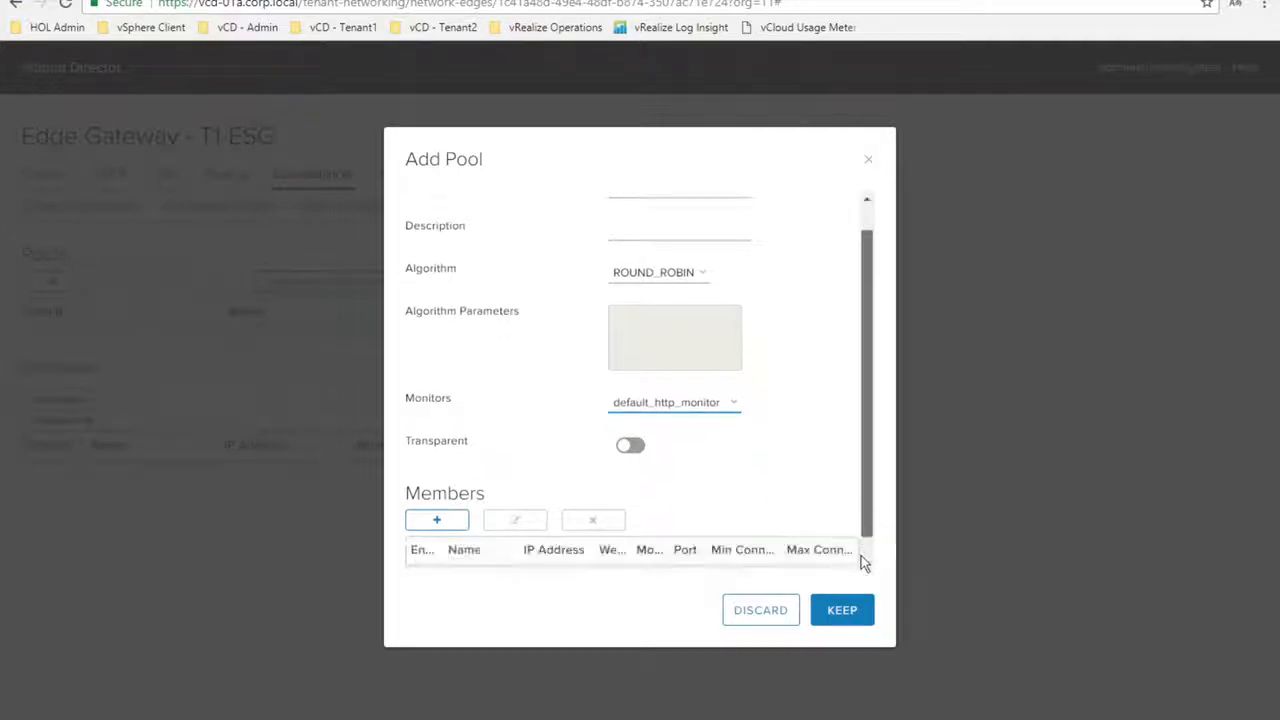
click(861, 557)
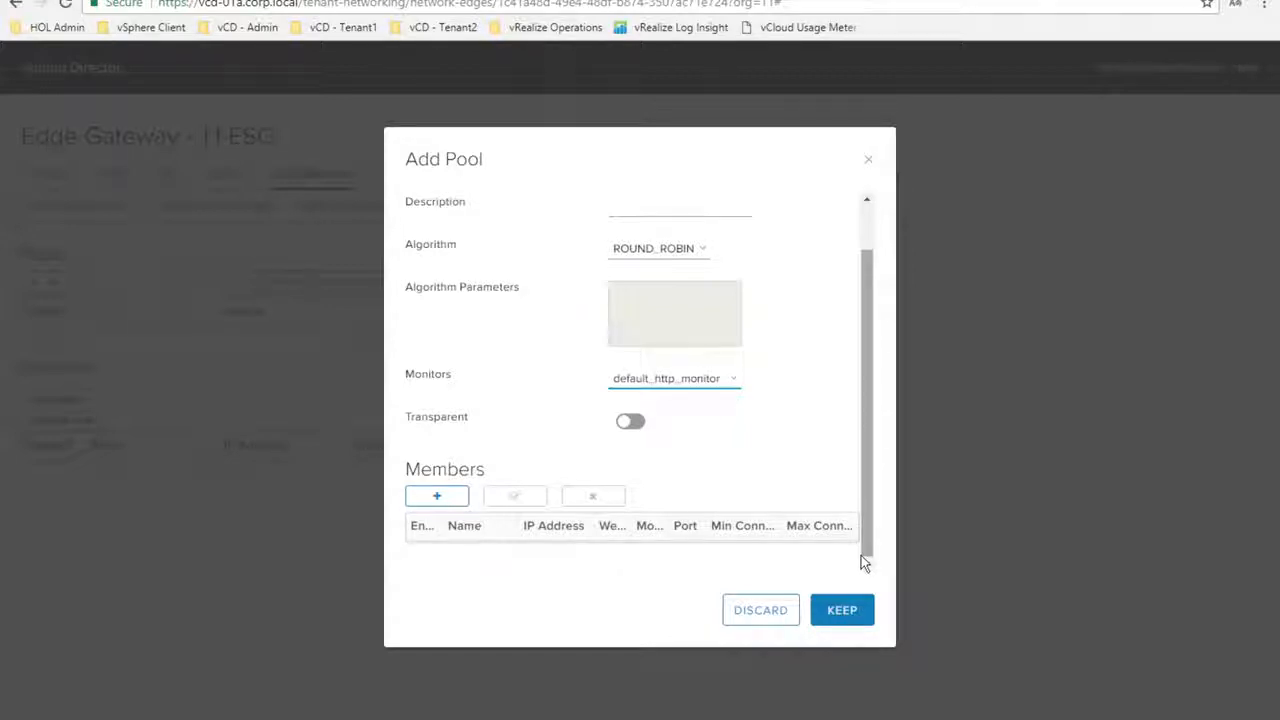
click(445, 495)
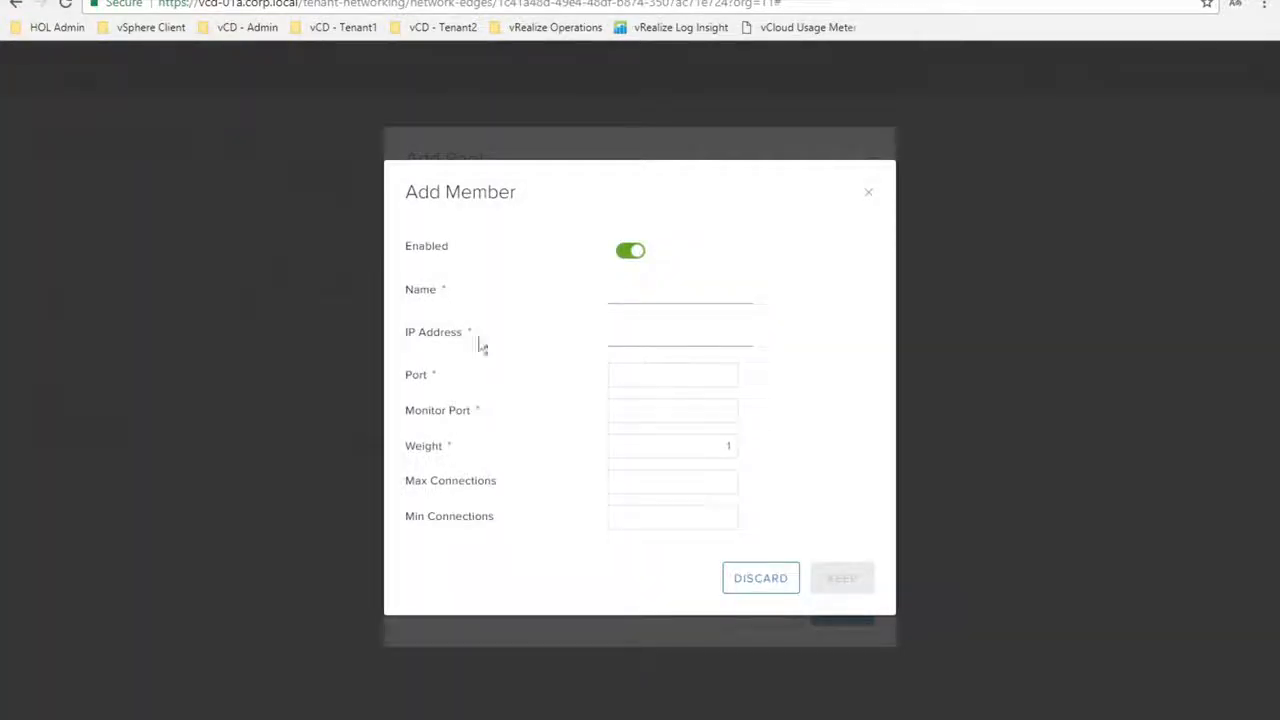
Add member WebServer at 192.168.10.101, port 80, monitor port 80, weight 1, to Pool1
click(625, 293)
text(WebServer)
click(623, 340)
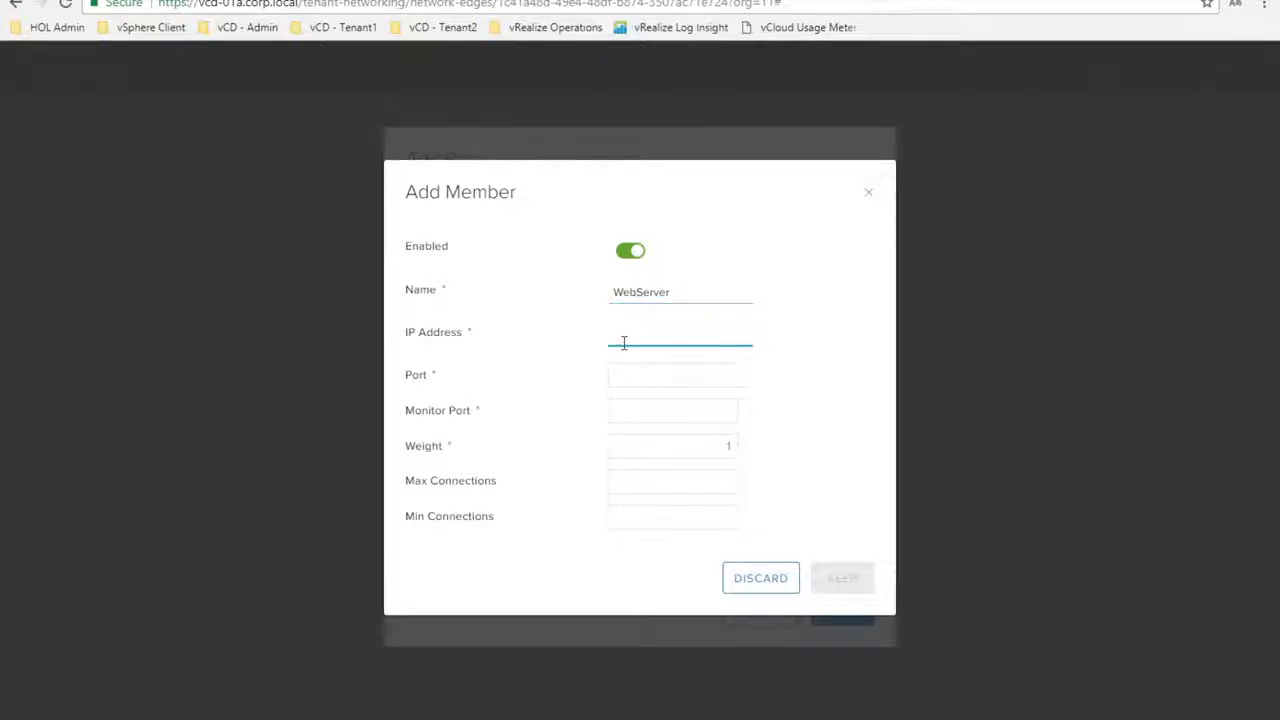
text(192.168.)
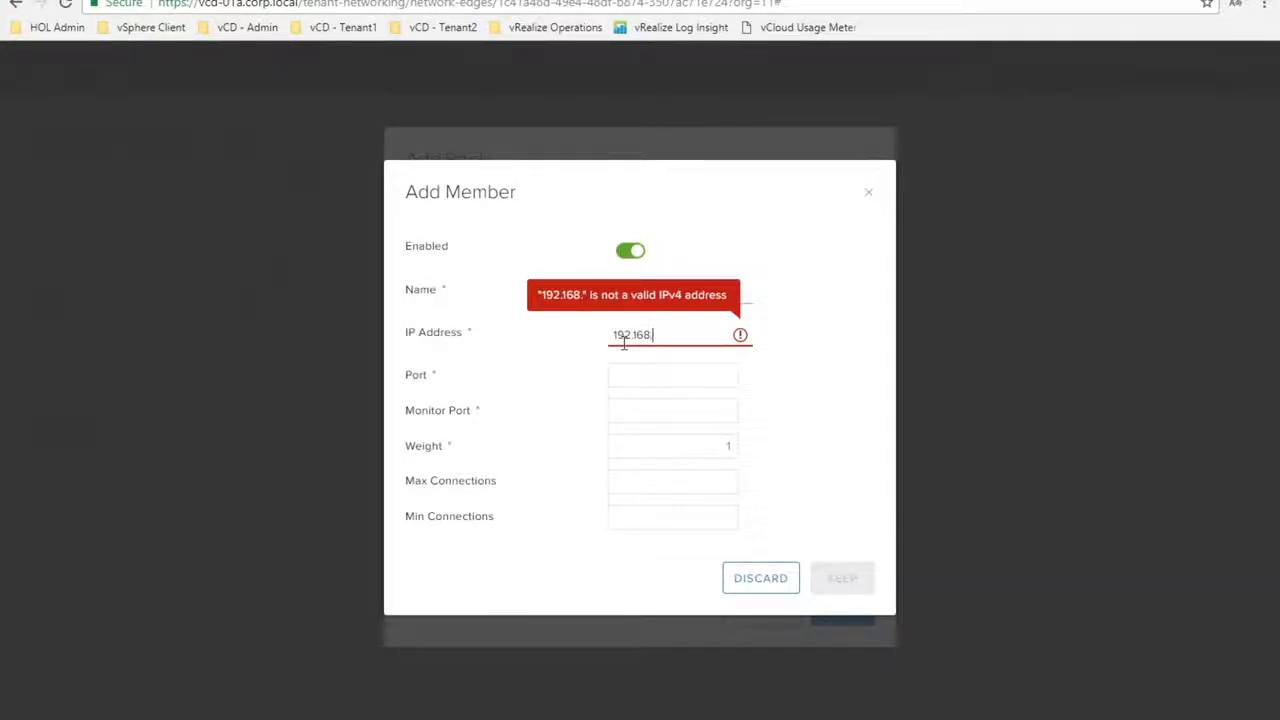
text(10.101)
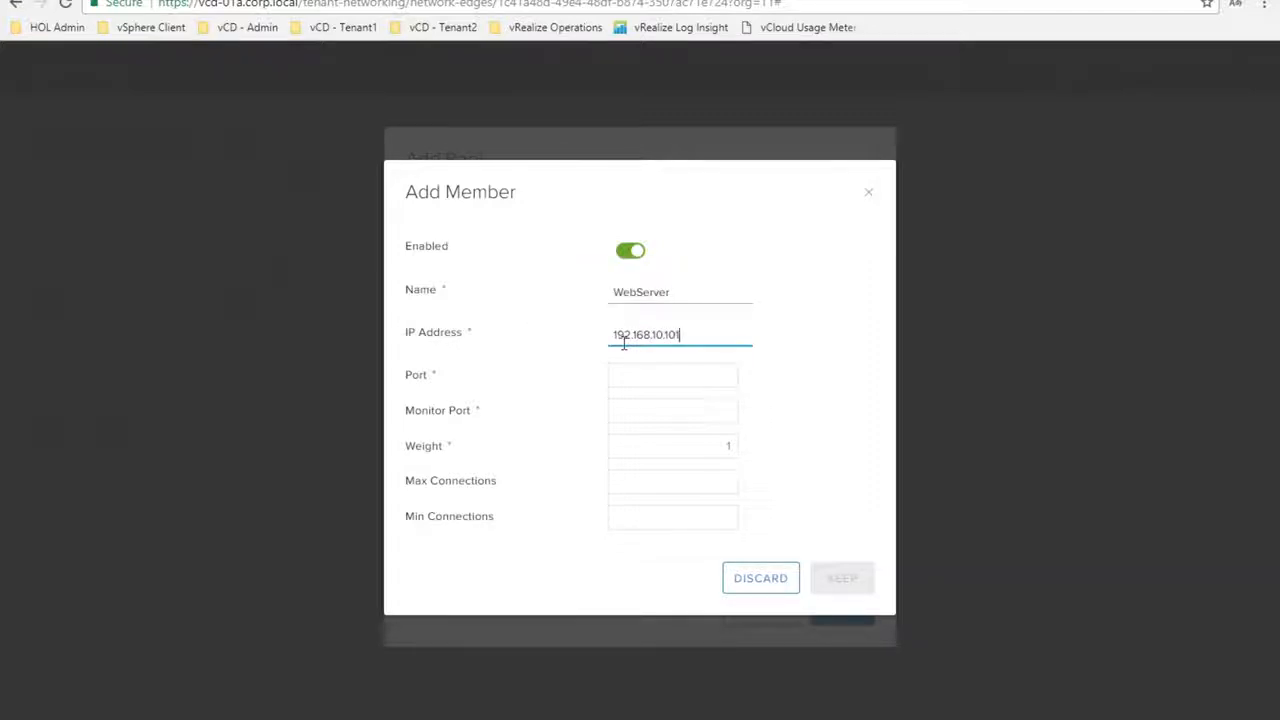
click(618, 374)
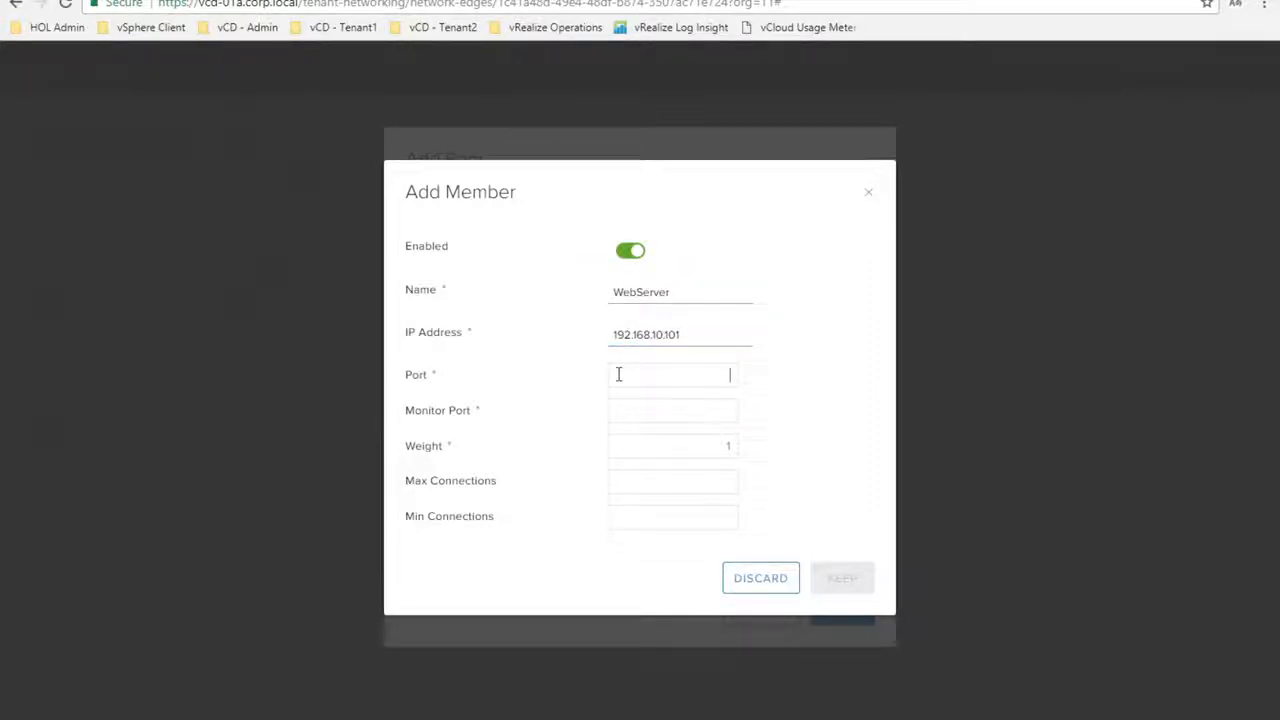
text(80)
click(627, 410)
text(80)
drag(710, 373, 753, 373)
drag(712, 410, 740, 410)
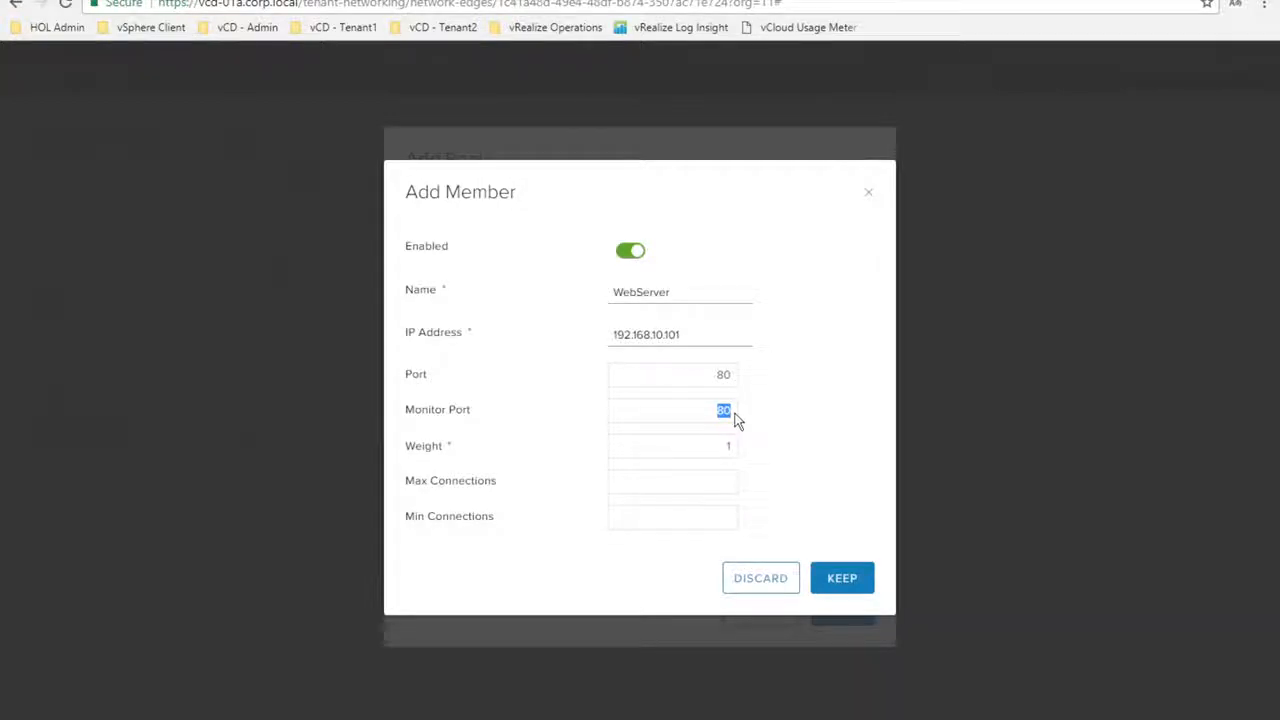
double_click(714, 440)
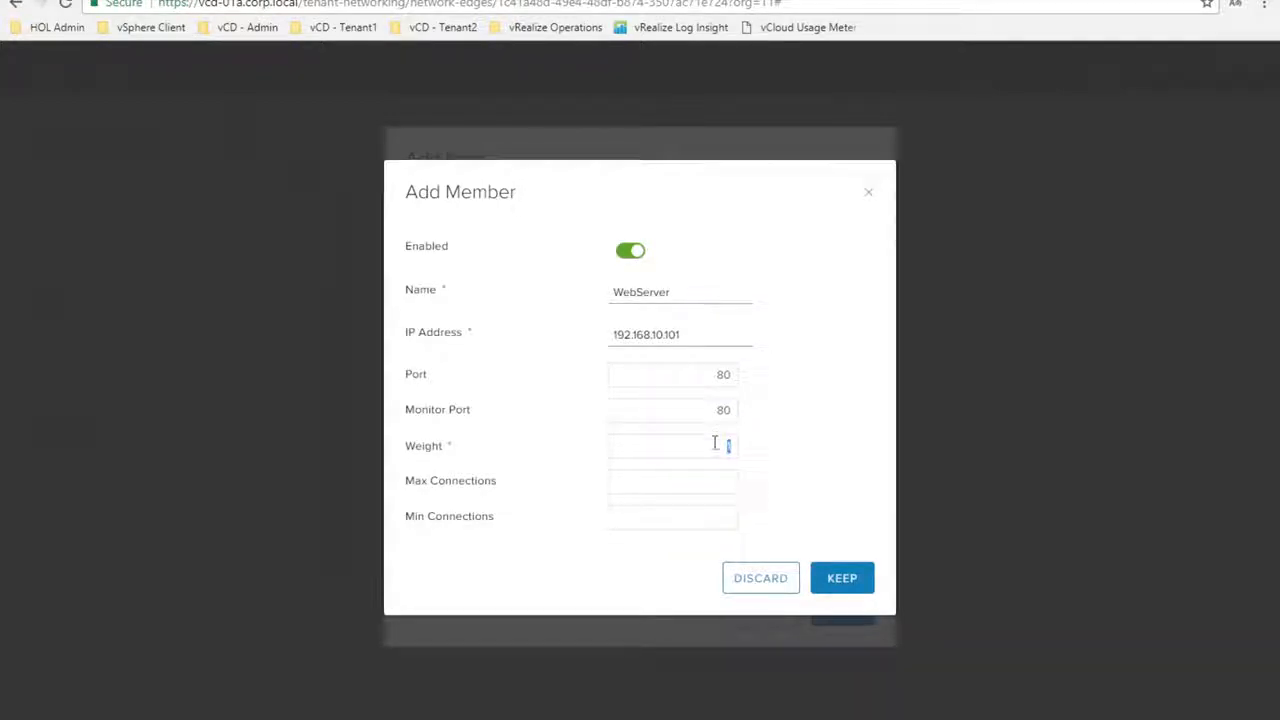
click(842, 578)
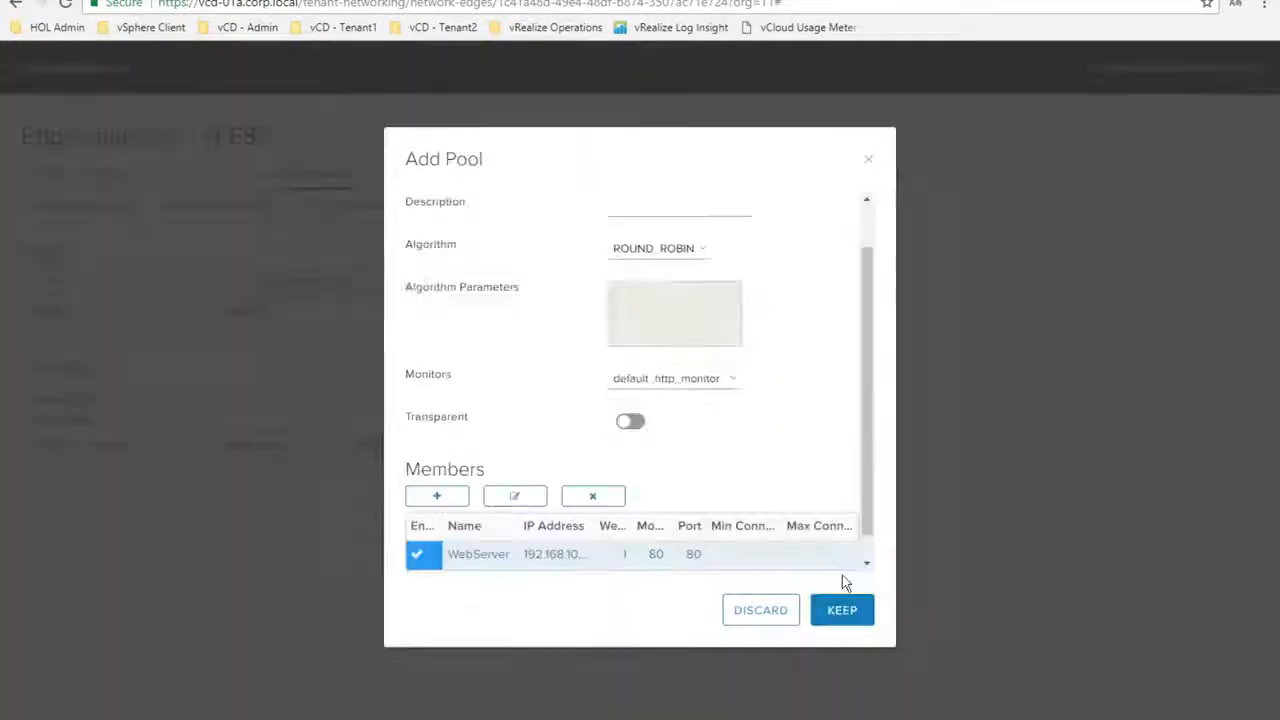
Add WebServer2 as a pool member at 192.168.10.102, port 8080
click(445, 499)
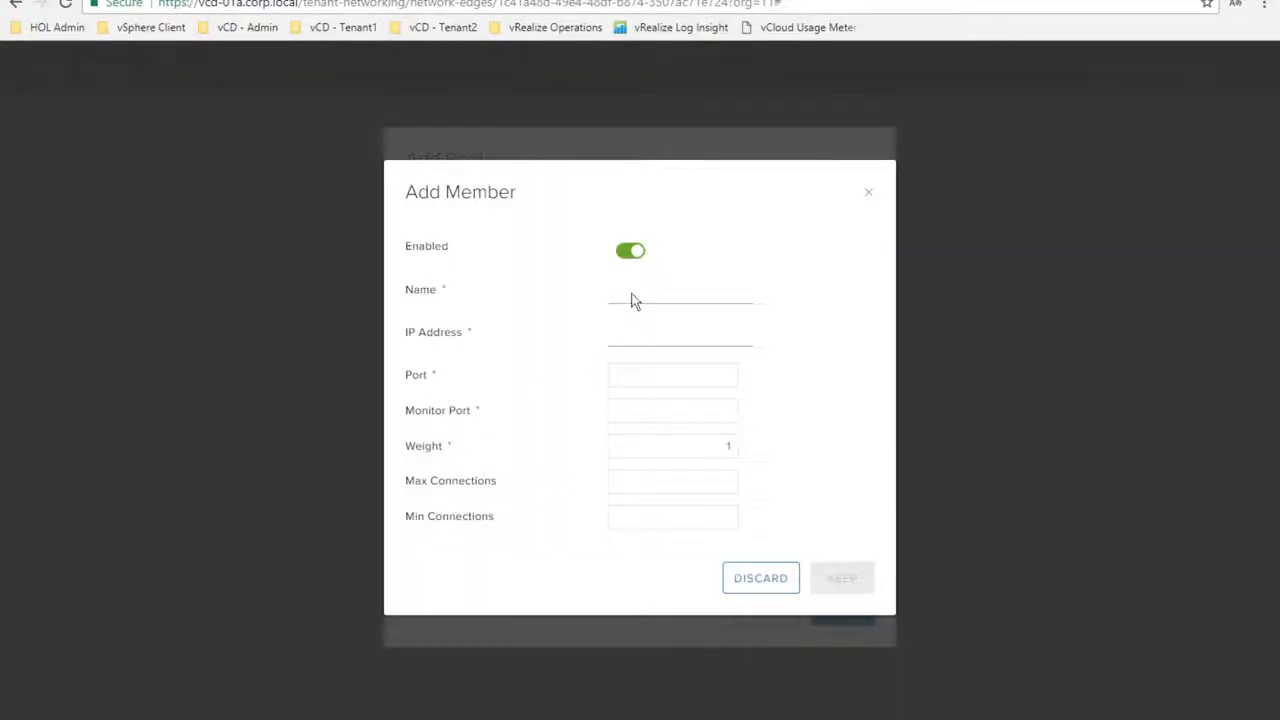
click(633, 291)
text(WebServer2)
click(627, 332)
text(192.16)
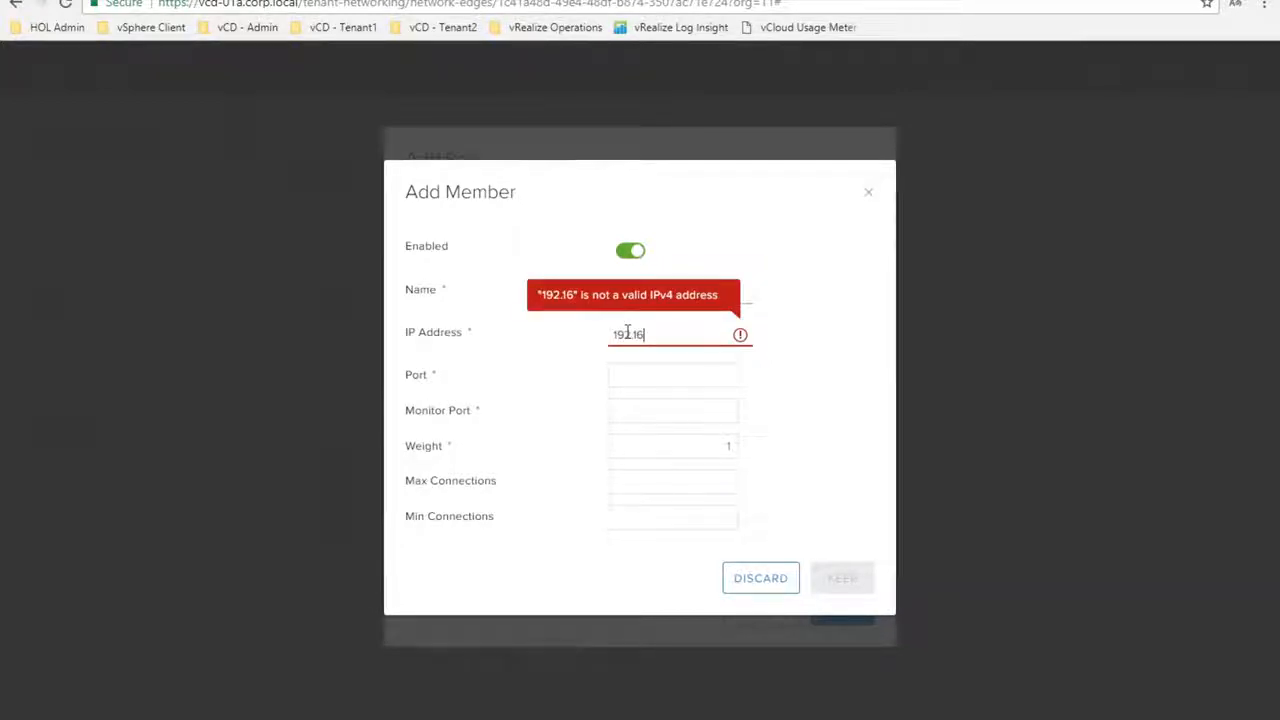
text(8.10.102)
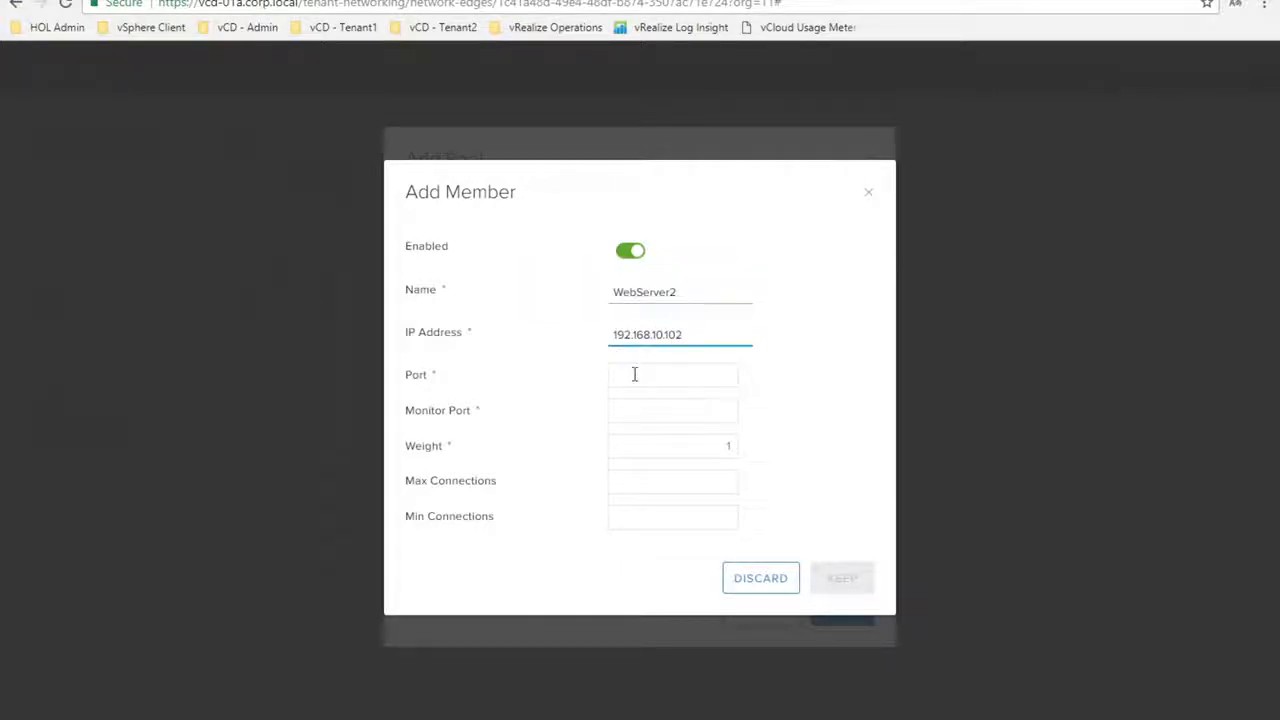
click(634, 374)
text(80)
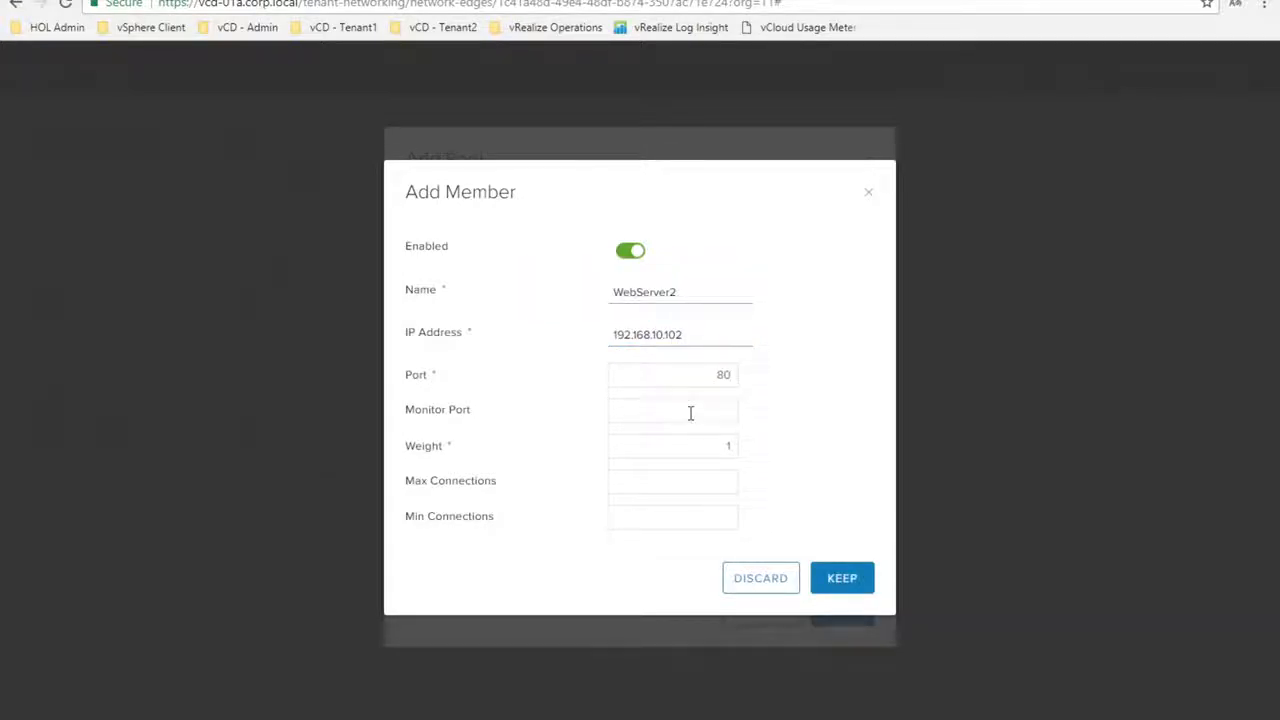
text(80)
click(845, 580)
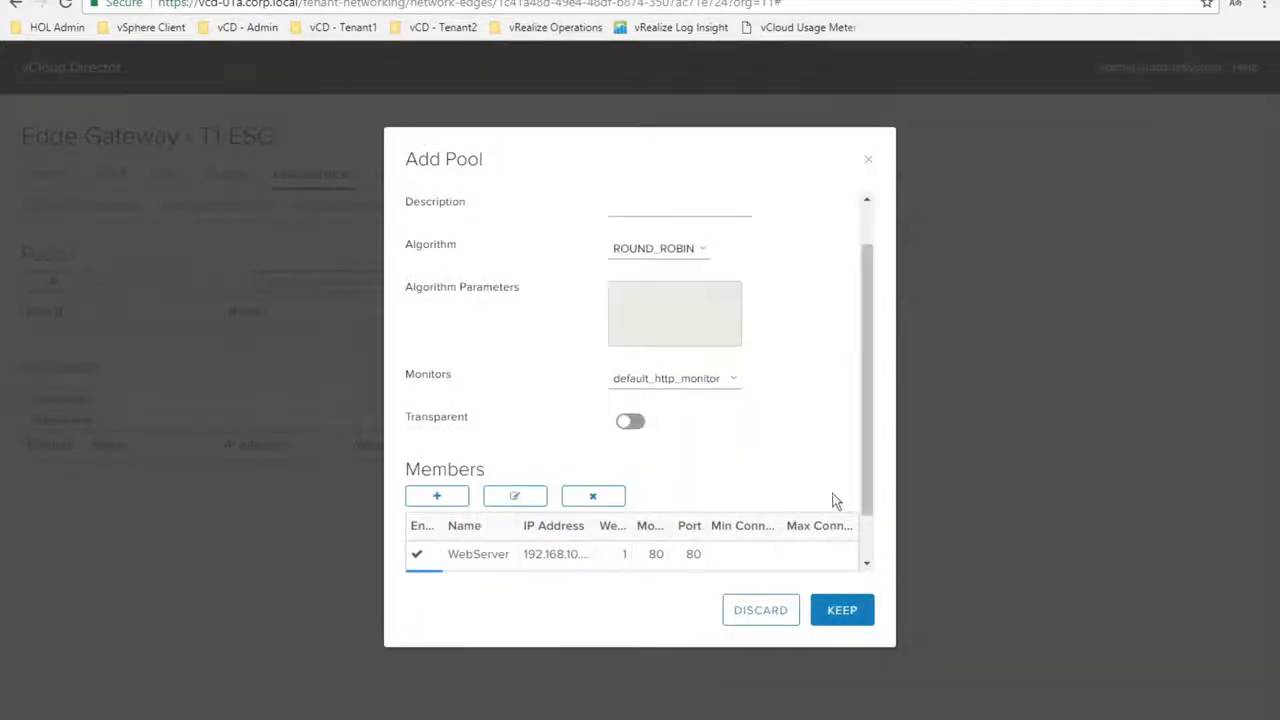
Save Pool1 with both members and start a new virtual server from the empty Virtual Servers list
click(845, 610)
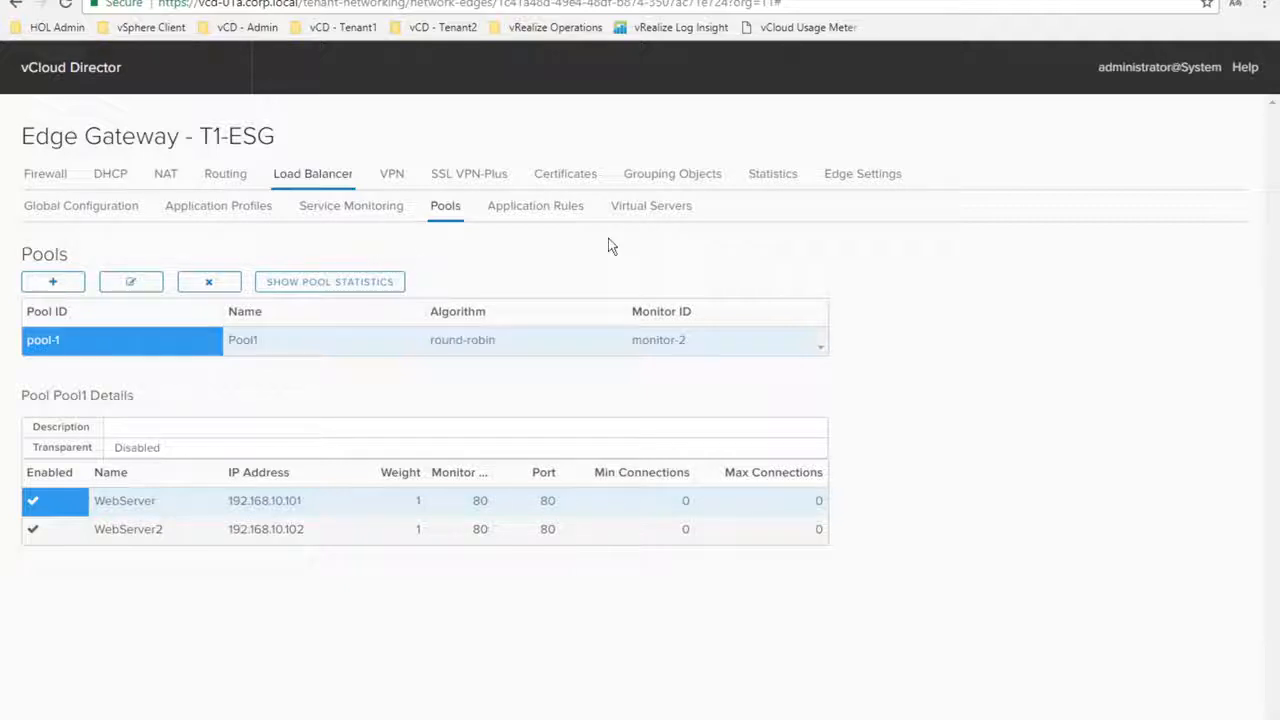
click(671, 216)
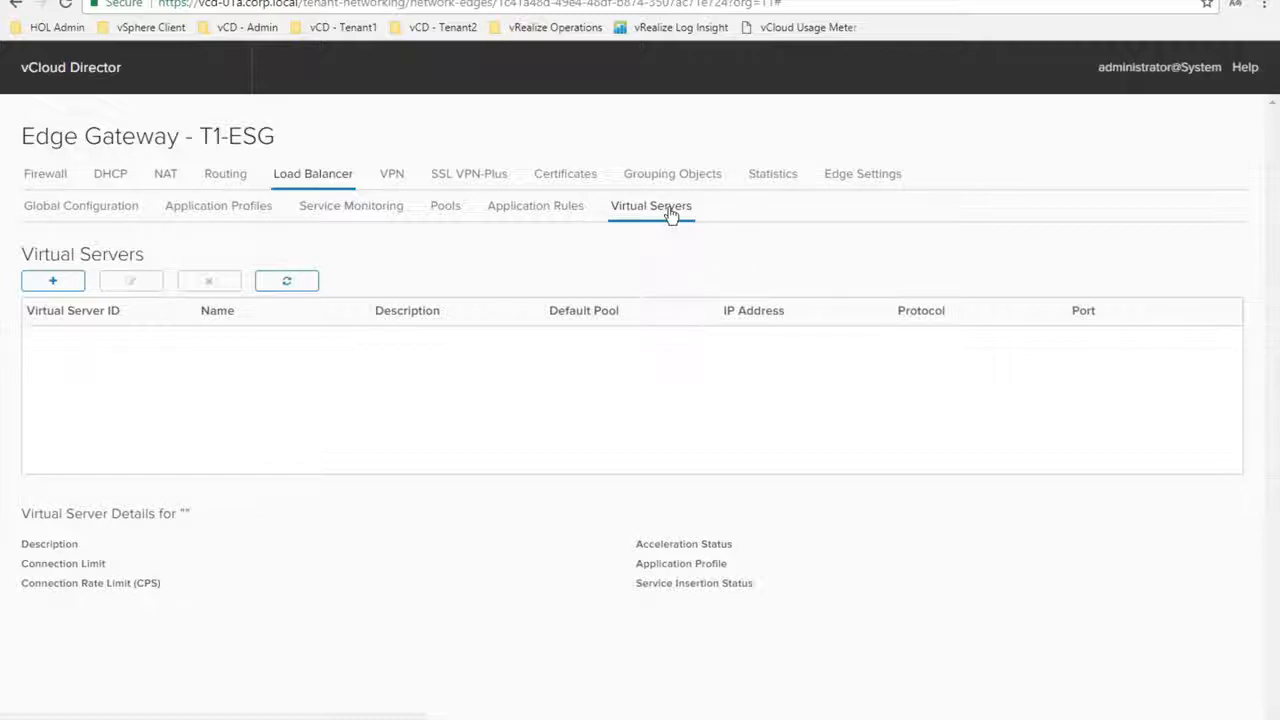
click(60, 283)
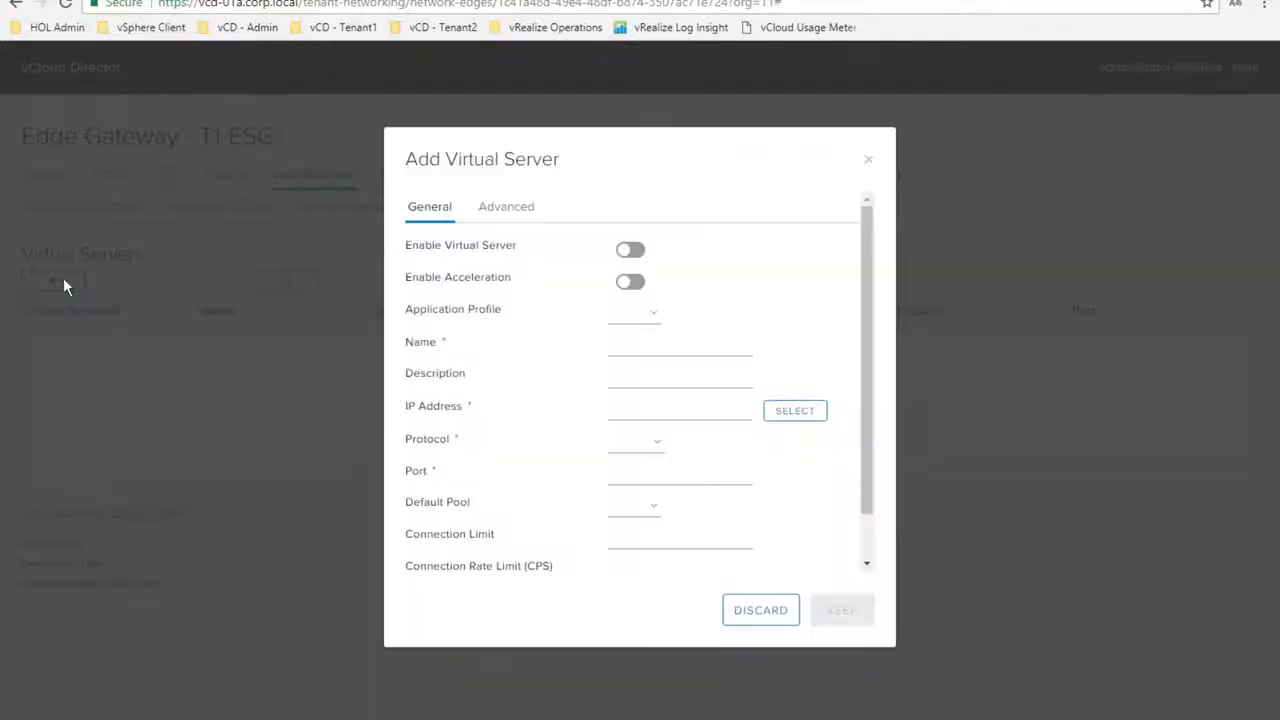
Enable a new virtual server named vs1 with IP address 192.168.100.3
click(632, 250)
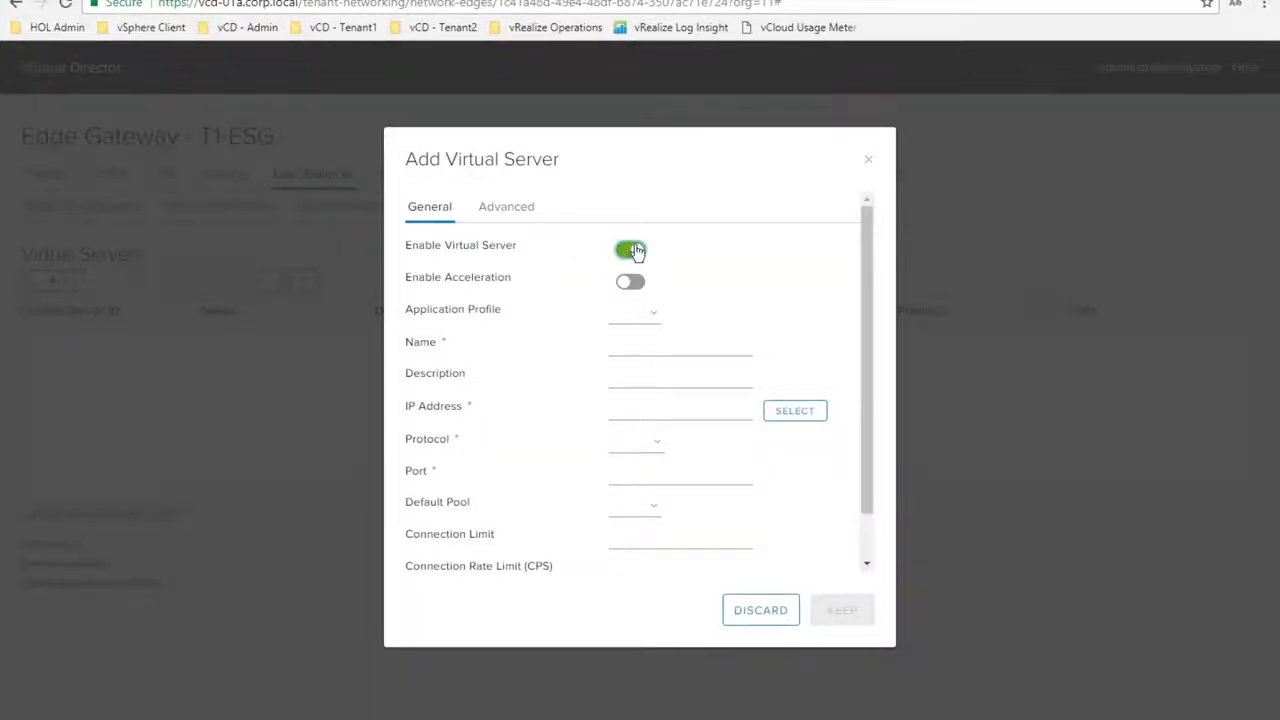
click(648, 318)
click(628, 347)
text(vs1)
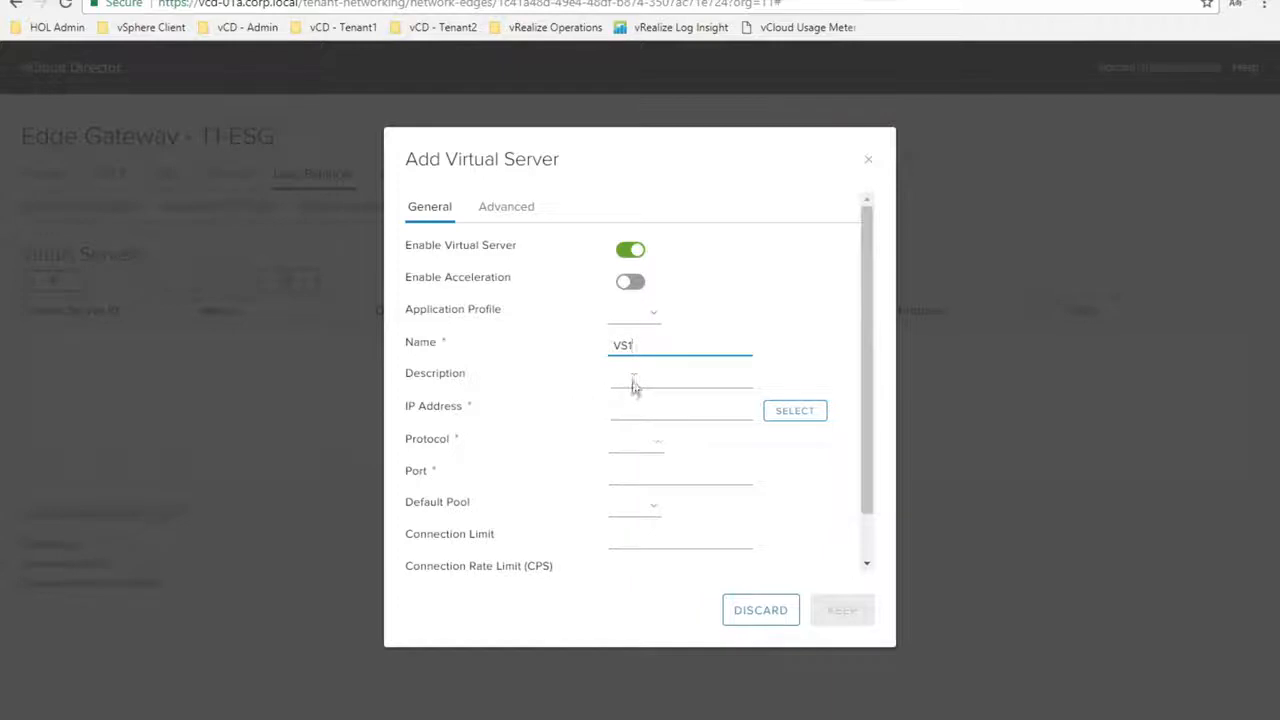
click(790, 413)
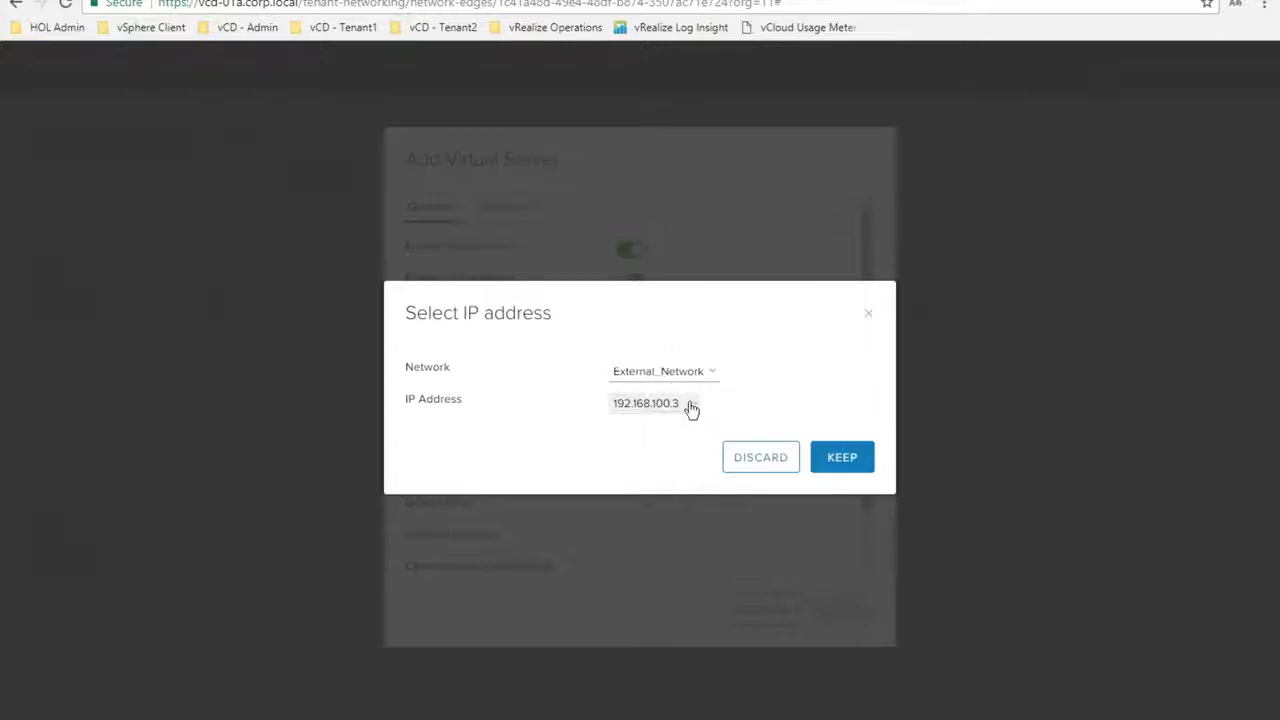
click(690, 408)
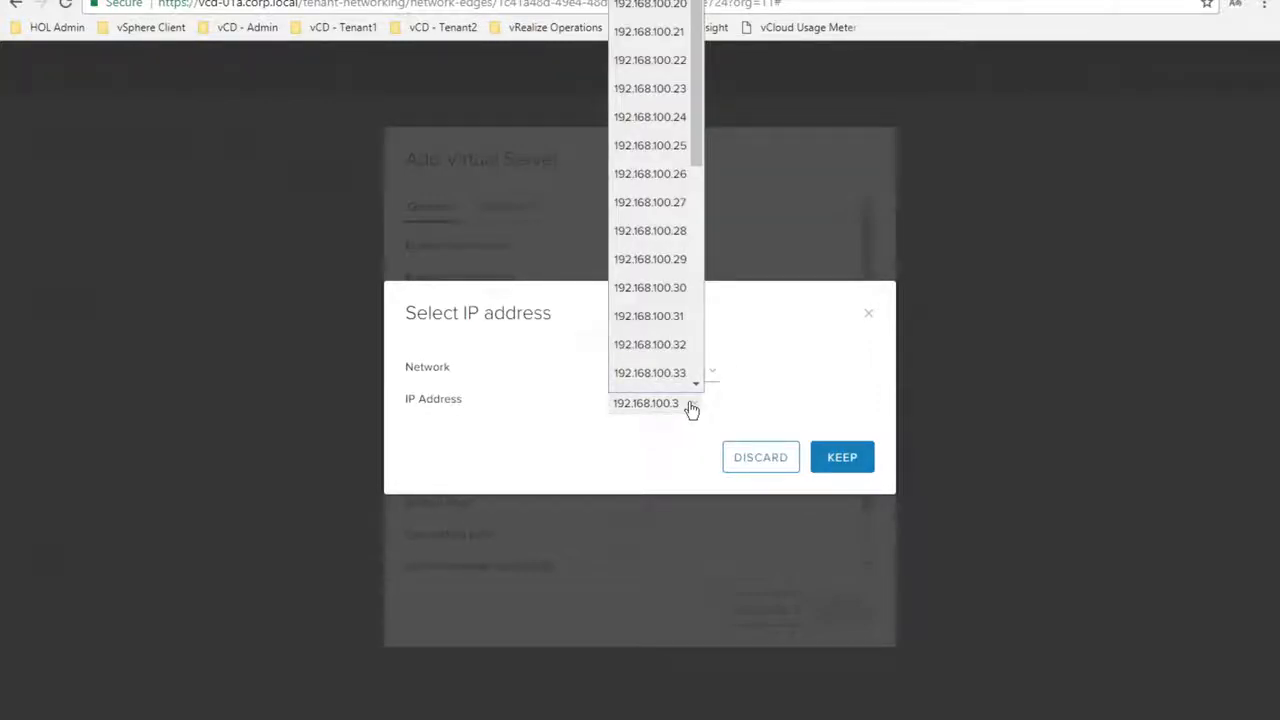
click(669, 2)
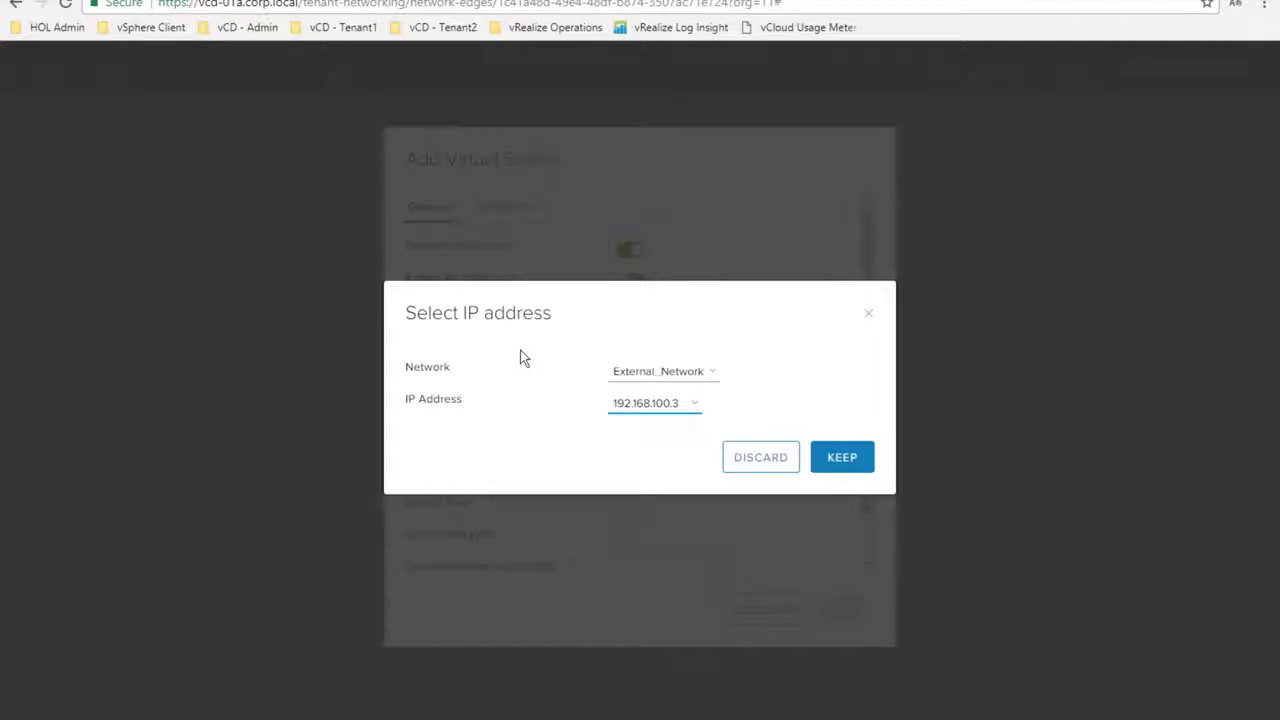
click(841, 458)
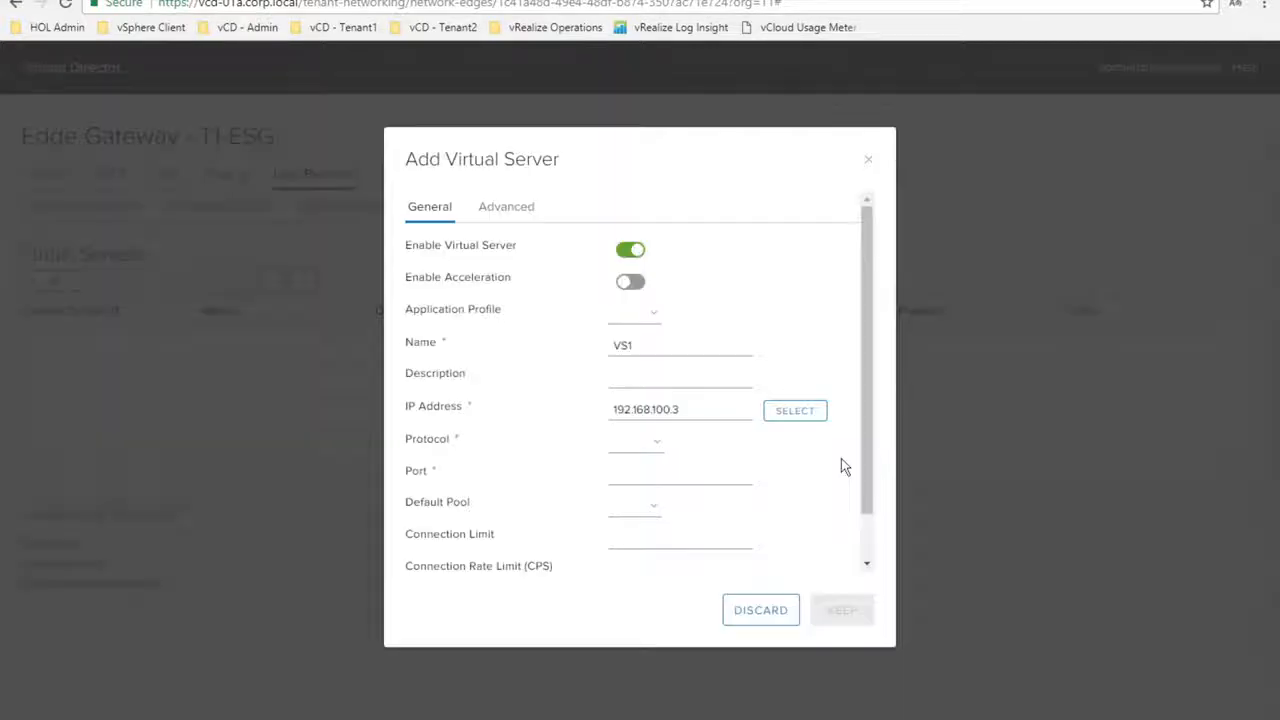
Give vs1 the HTTP protocol, port 80 and default pool Pool1, and save it
click(654, 446)
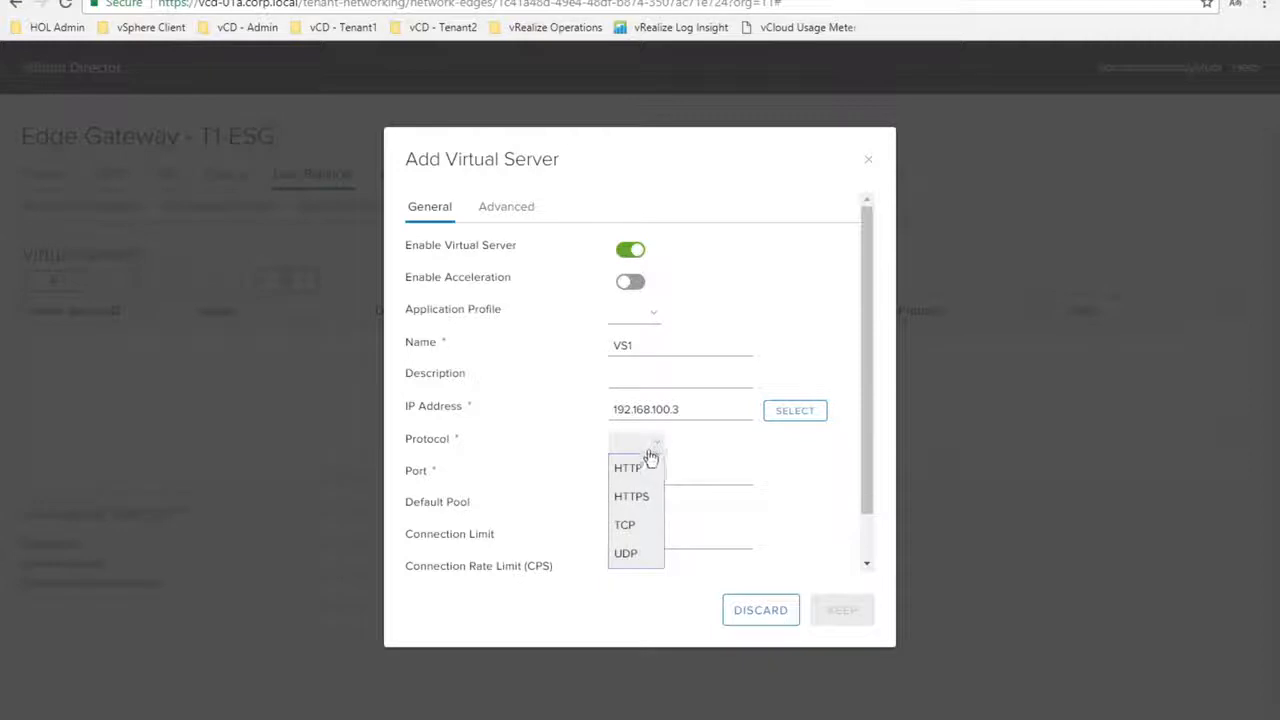
click(632, 468)
click(634, 472)
text(80)
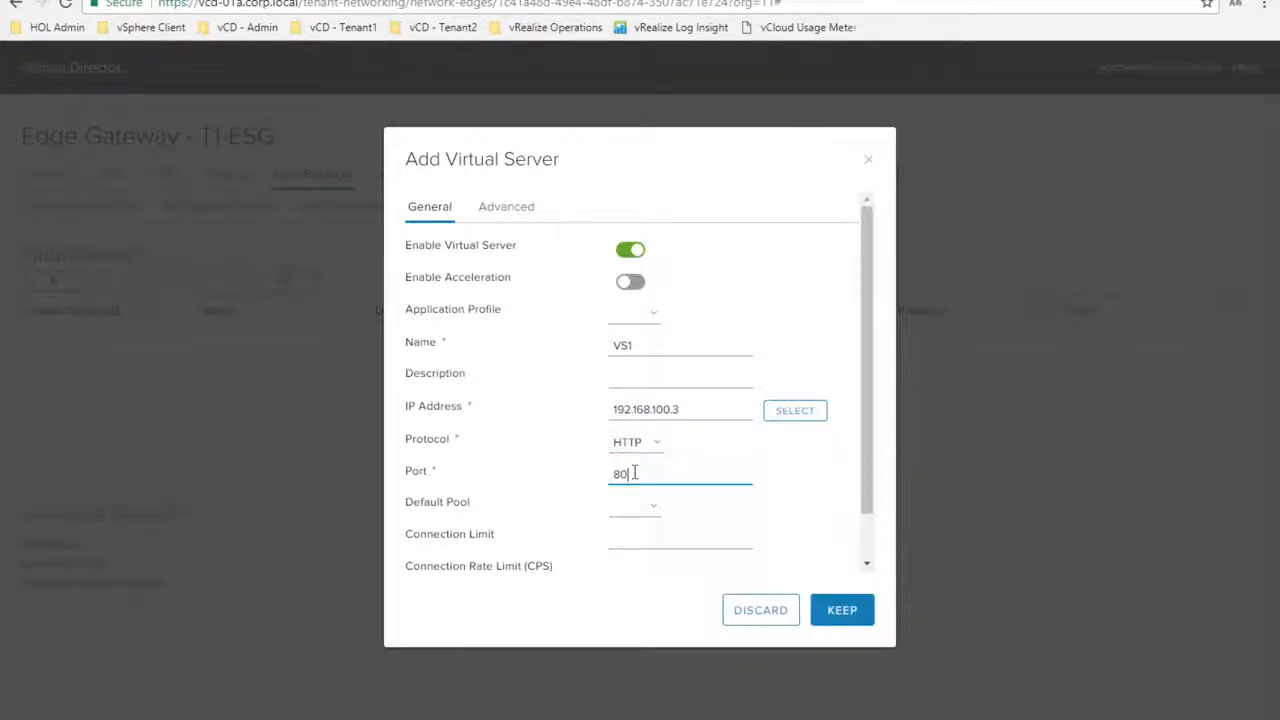
click(655, 515)
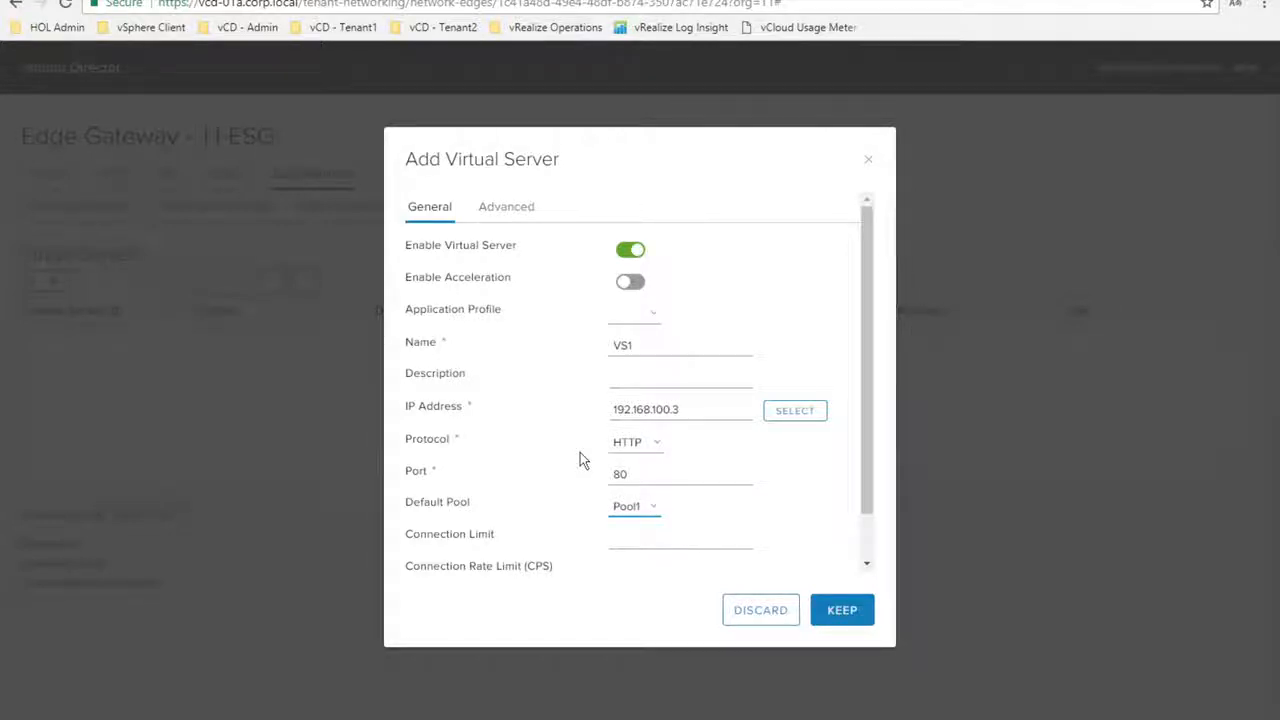
click(842, 610)
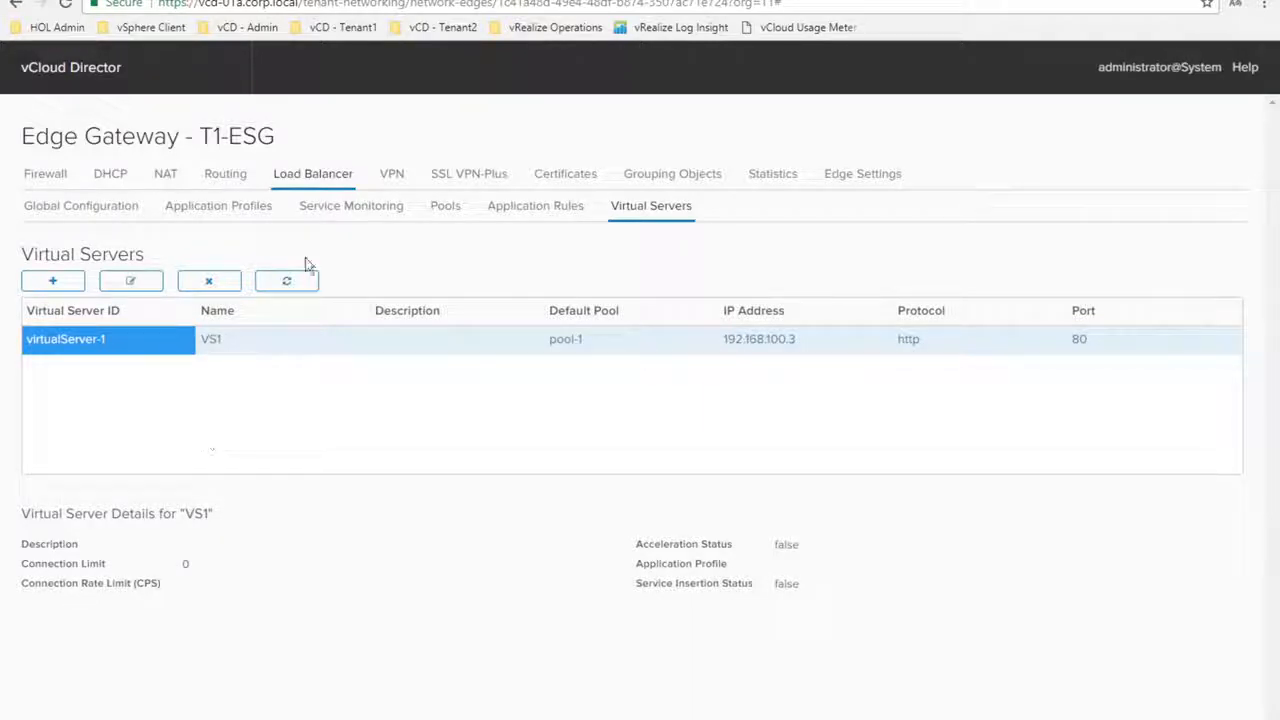
click(115, 209)
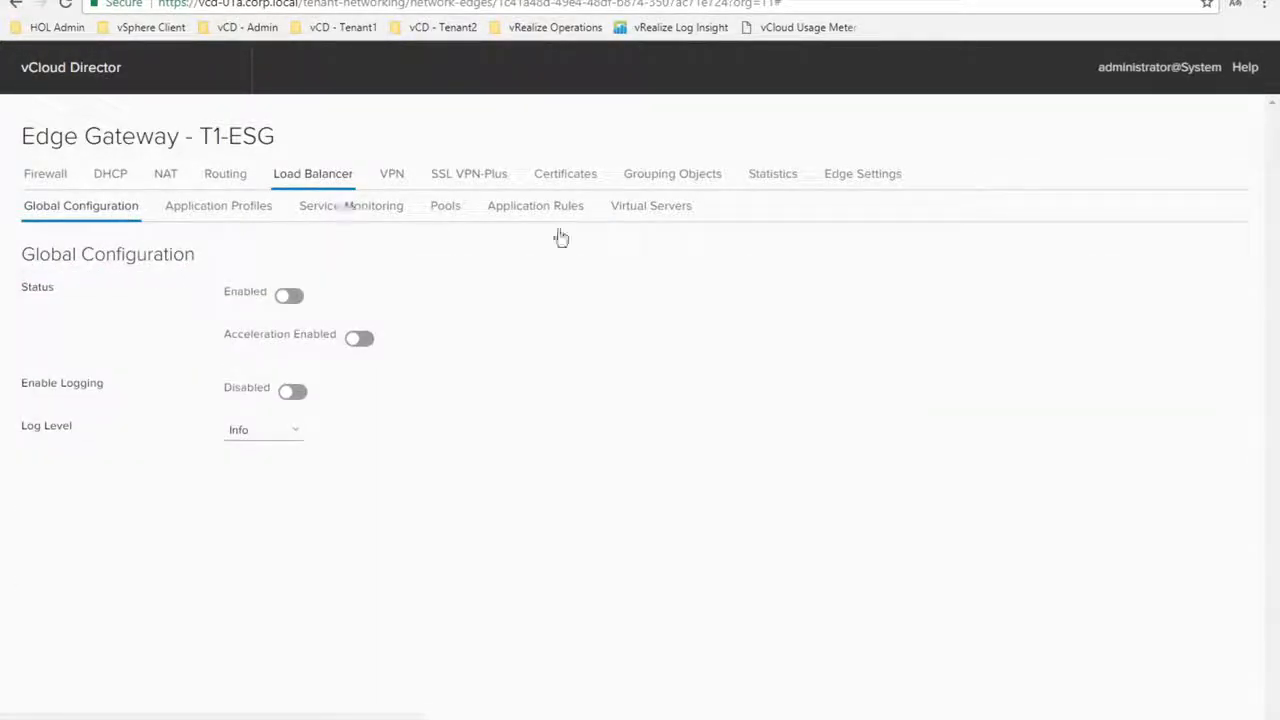
Enable and save the load balancer service on T1-ESG, then review its NAT rules
click(293, 296)
click(1090, 290)
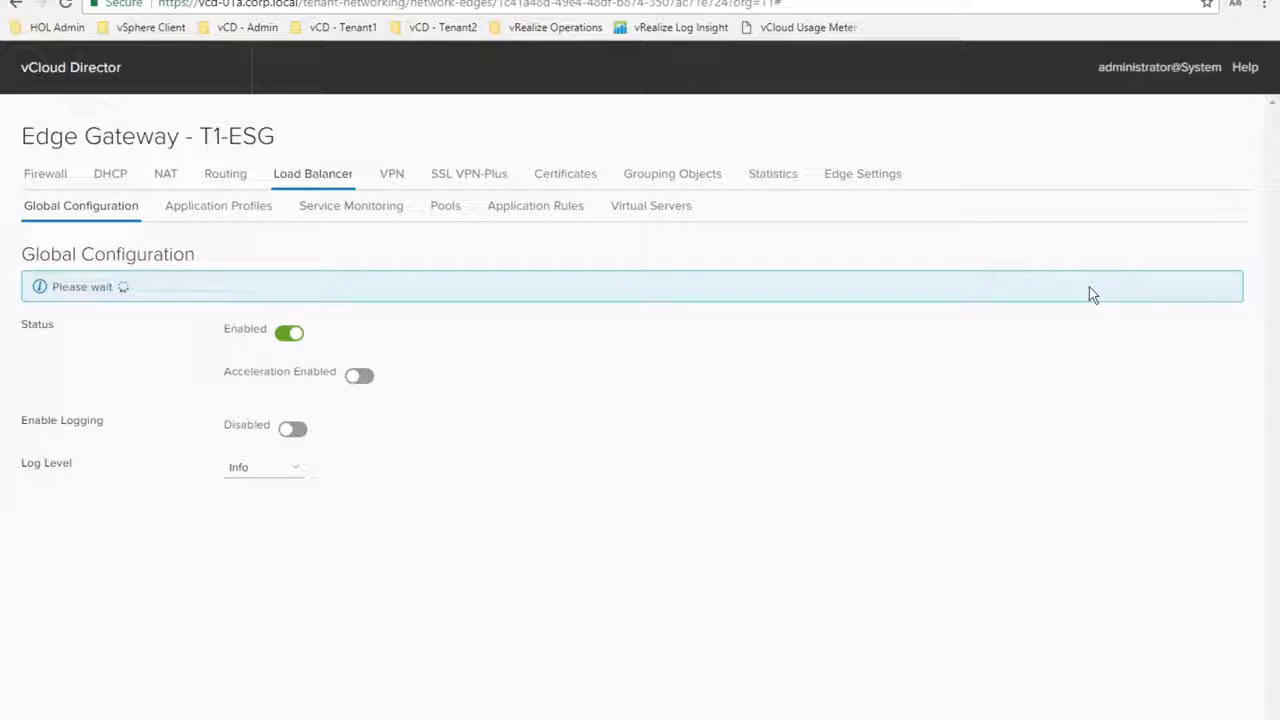
click(166, 175)
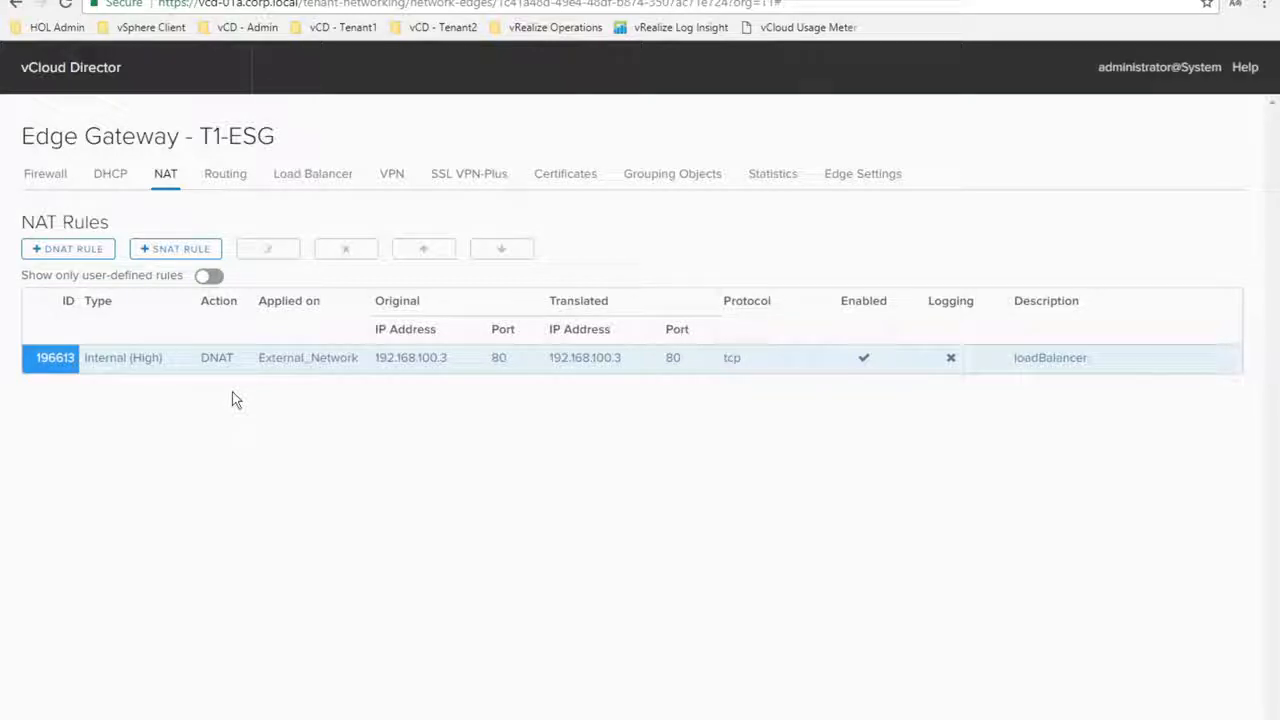
click(306, 177)
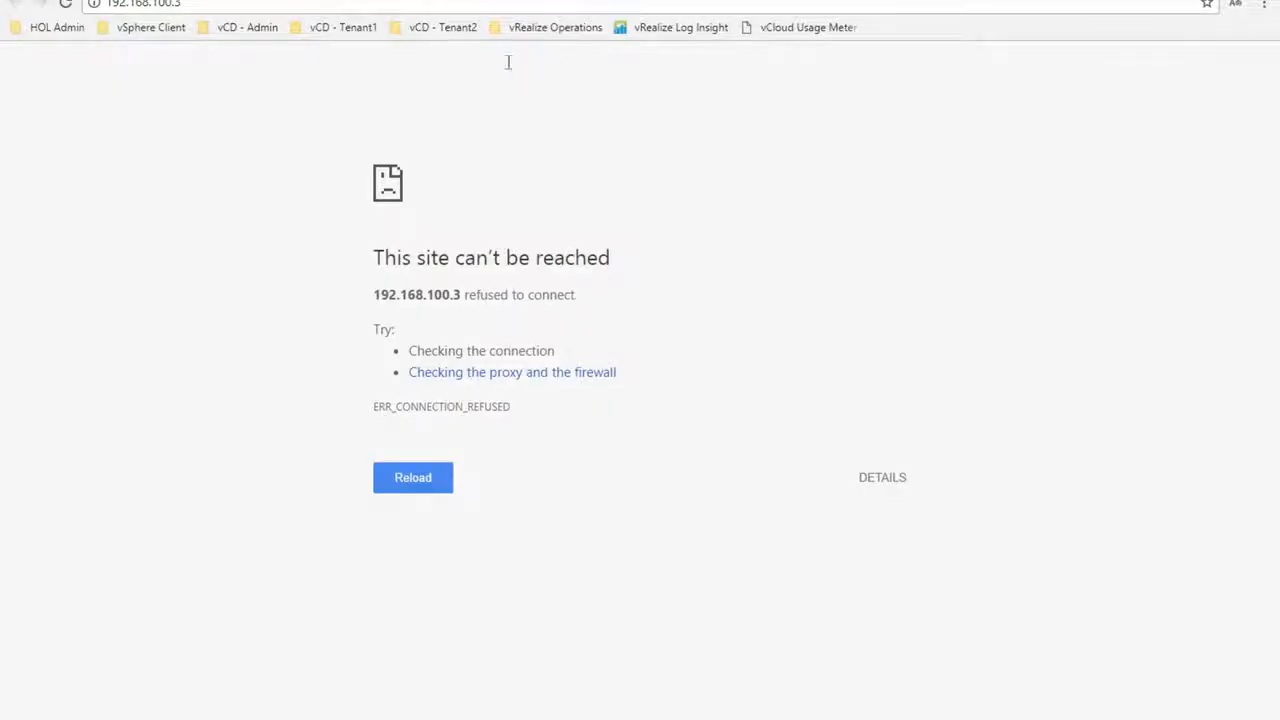
Reload 192.168.100.3 until the nginx welcome page appears, then return to vCloud Director
click(197, 4)
key(Return)
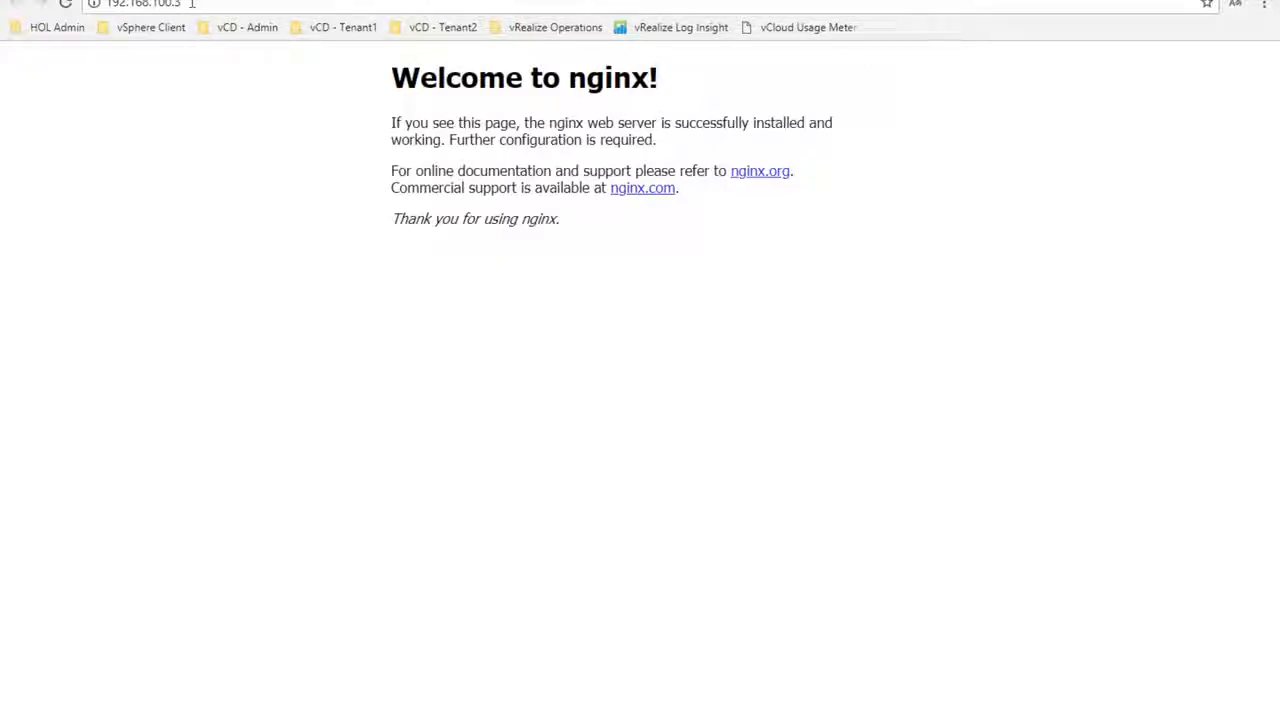
click(66, 4)
click(276, 0)
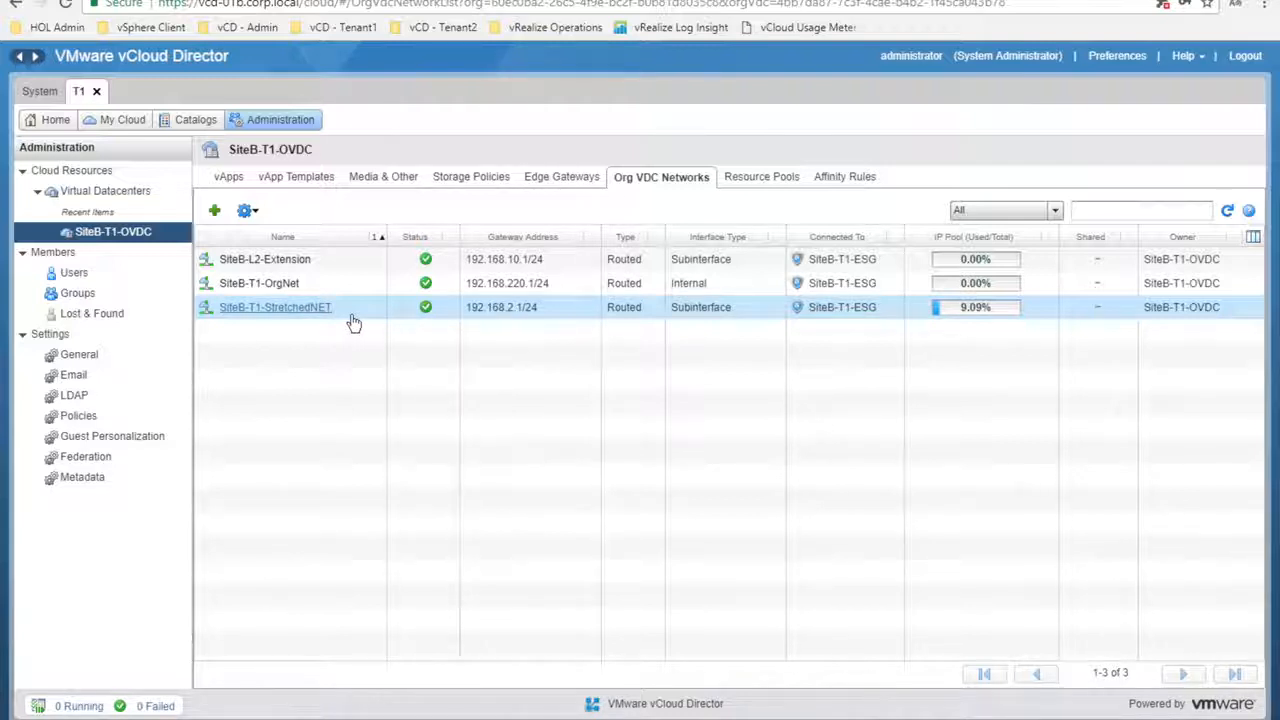
Open T1-ESG's Edge Gateway Services from the Edge Gateways list and go to VPN
click(274, 0)
click(555, 176)
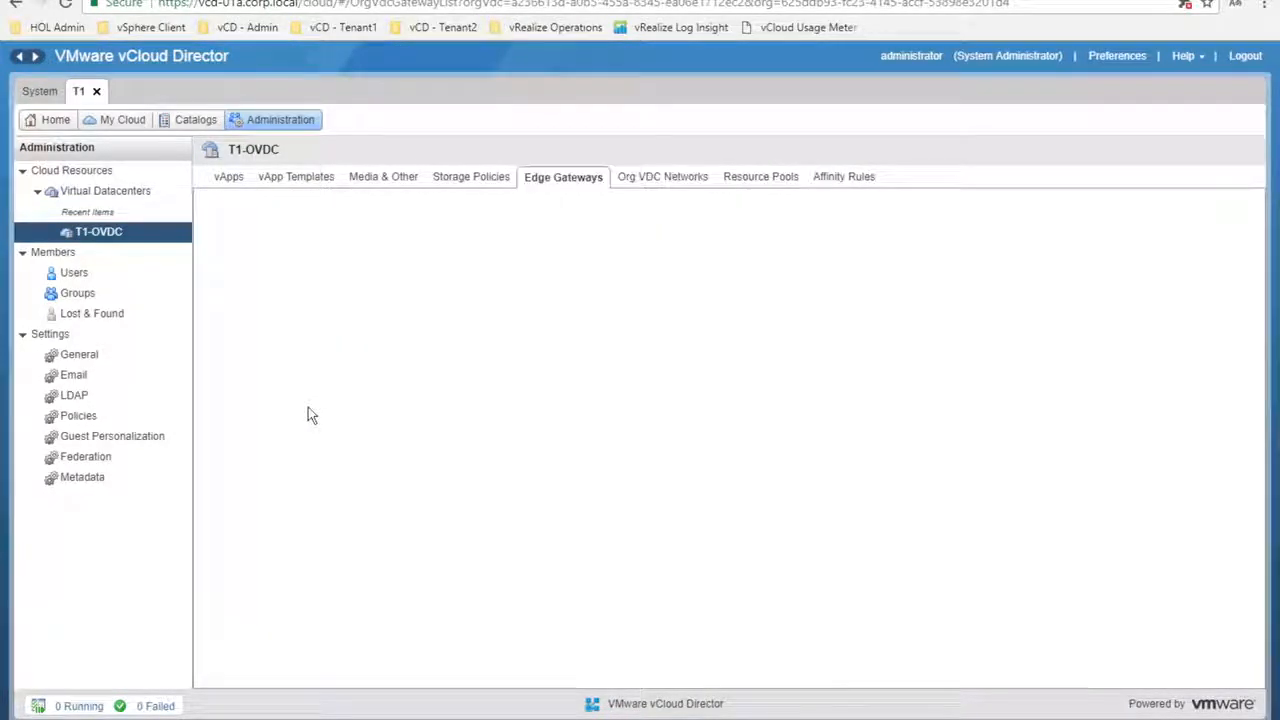
right_click(240, 258)
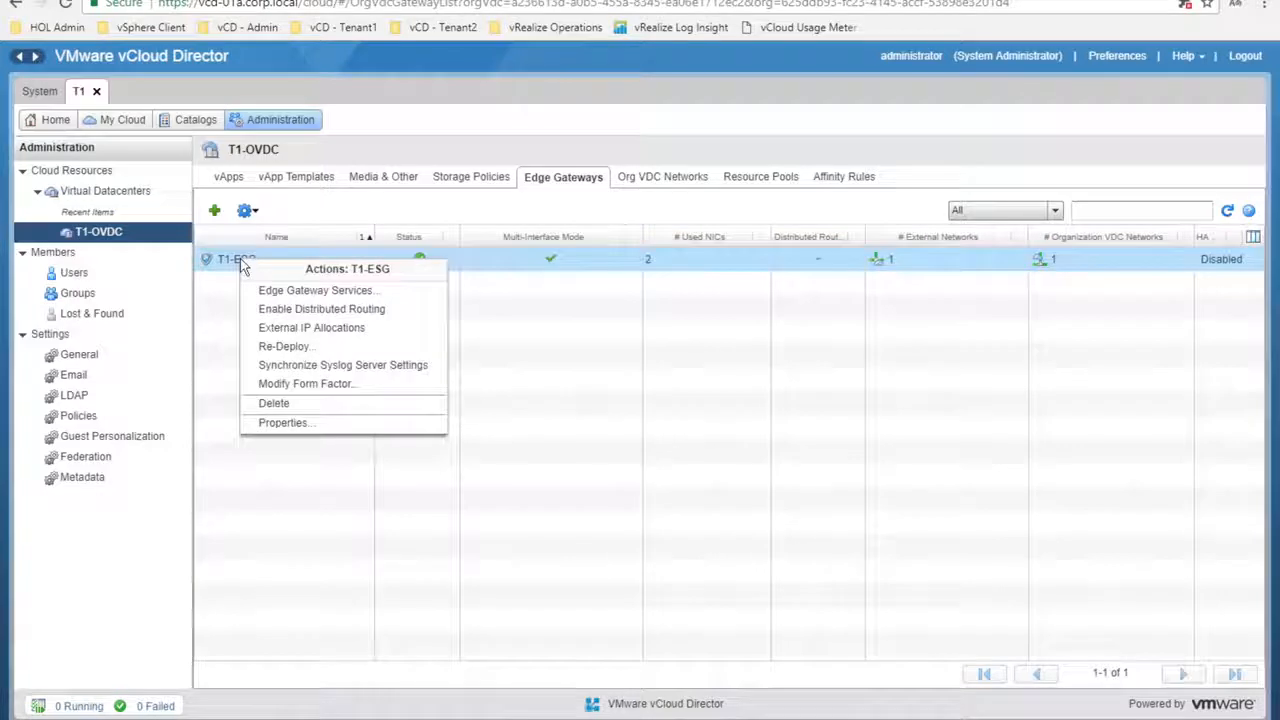
click(276, 292)
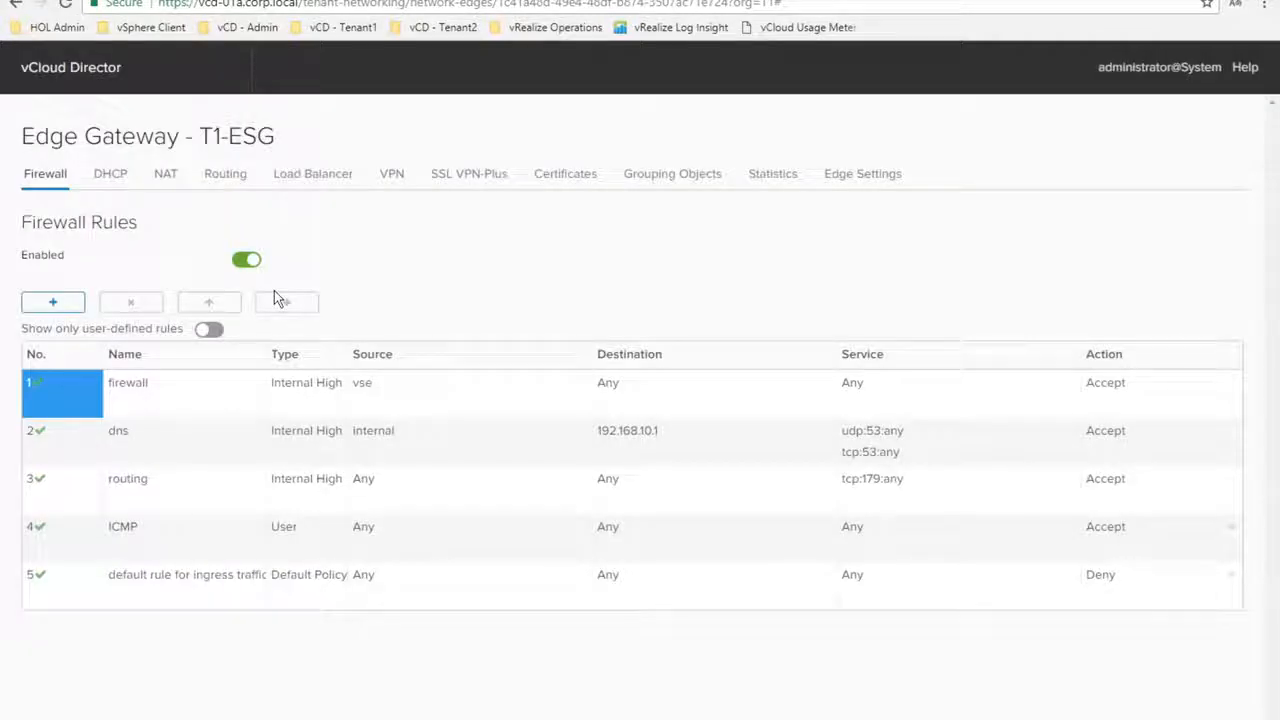
click(394, 177)
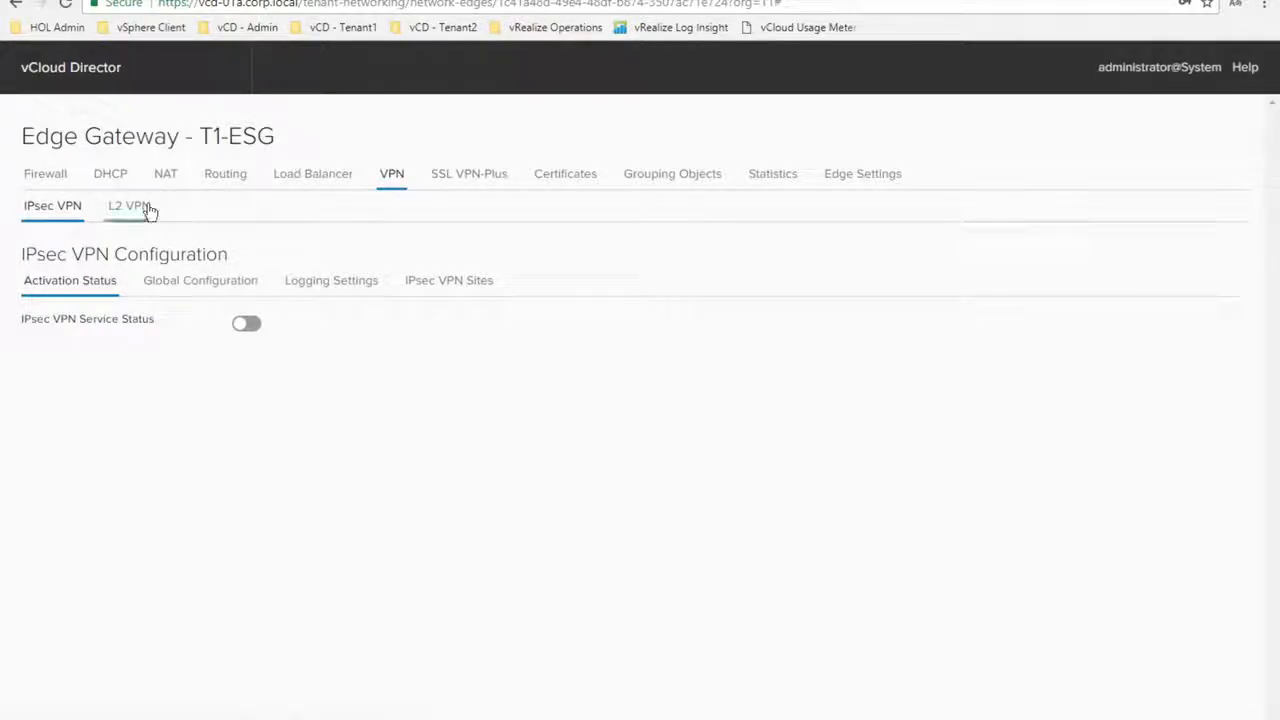
Enable the L2 VPN server on T1-ESG's Server Sites and save the changes
click(129, 206)
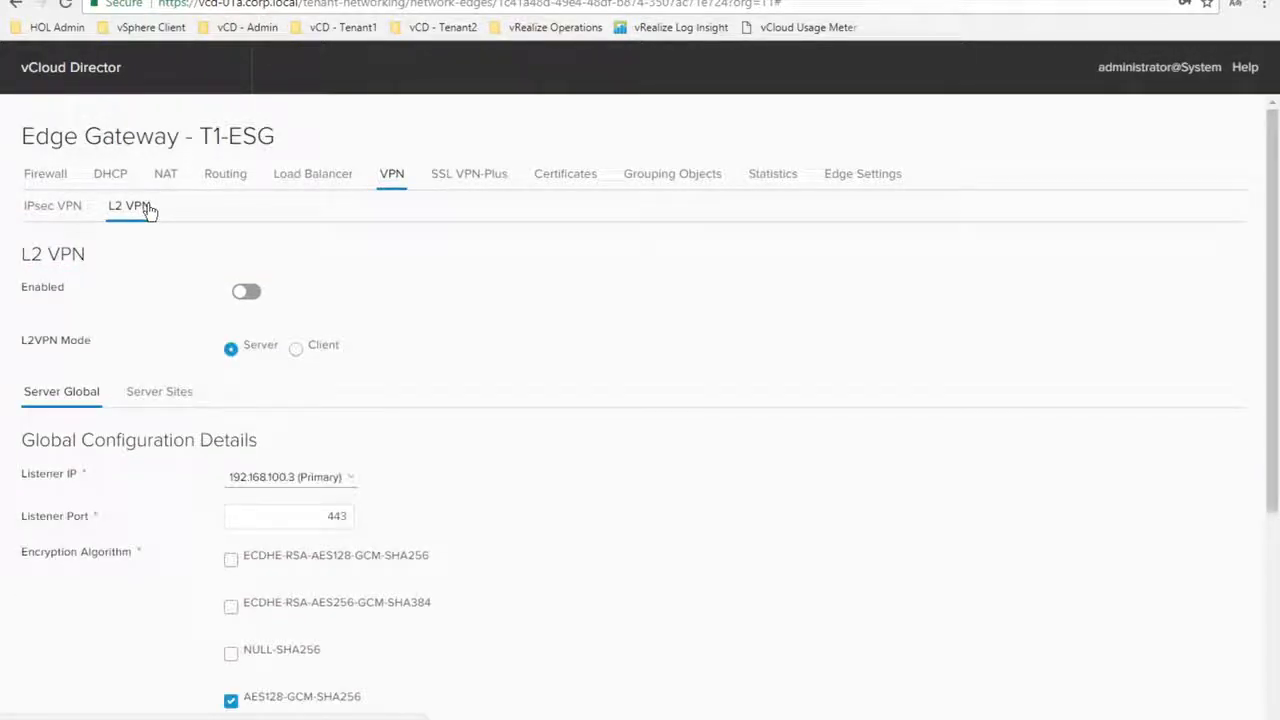
click(231, 351)
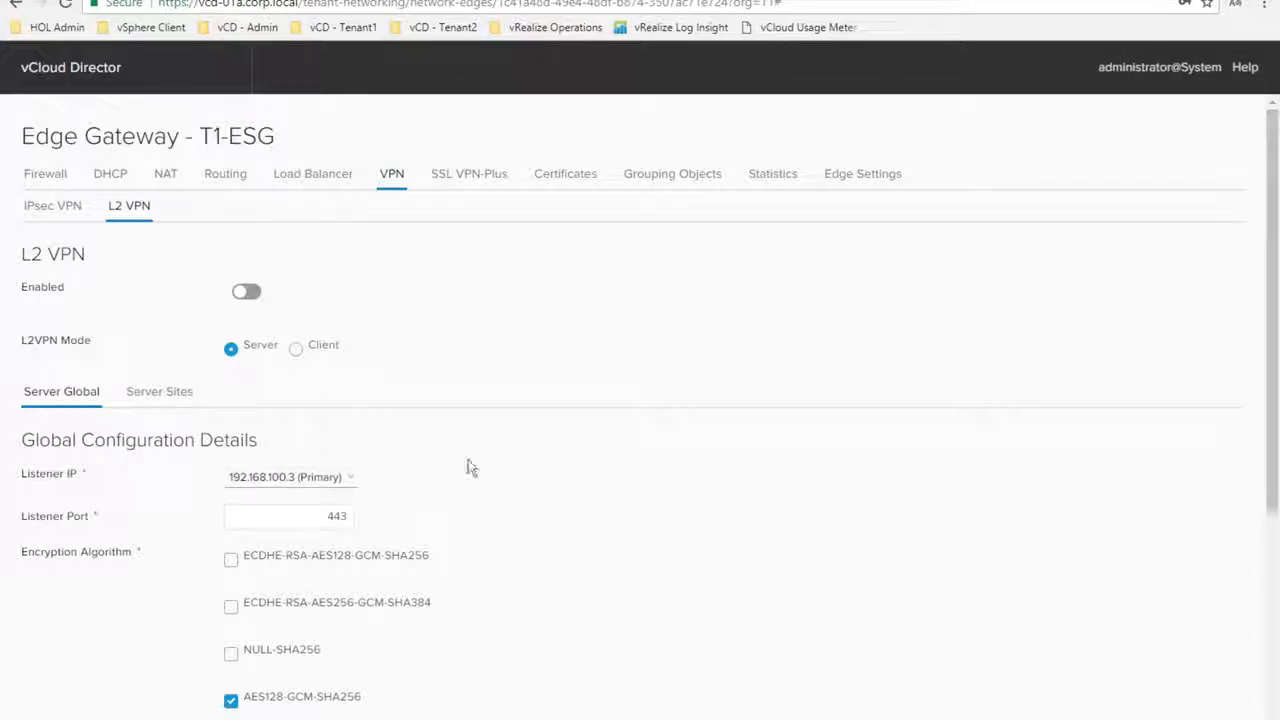
drag(1272, 460, 1275, 621)
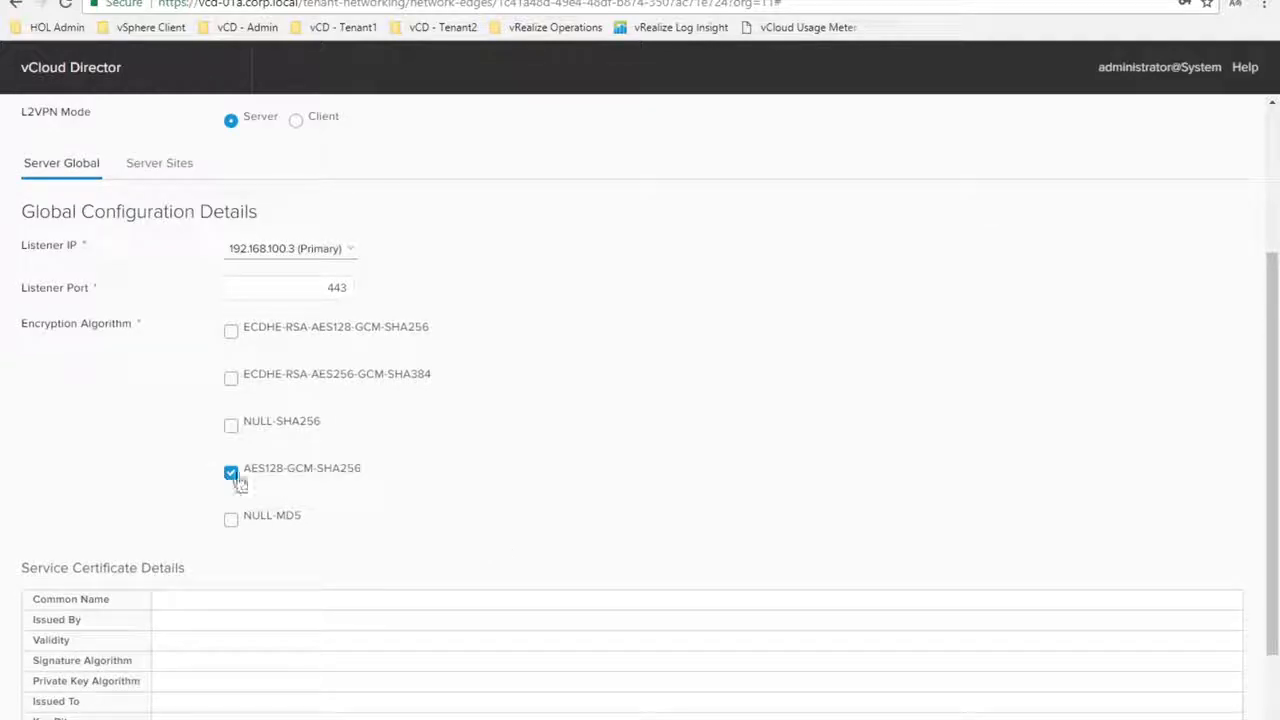
click(169, 391)
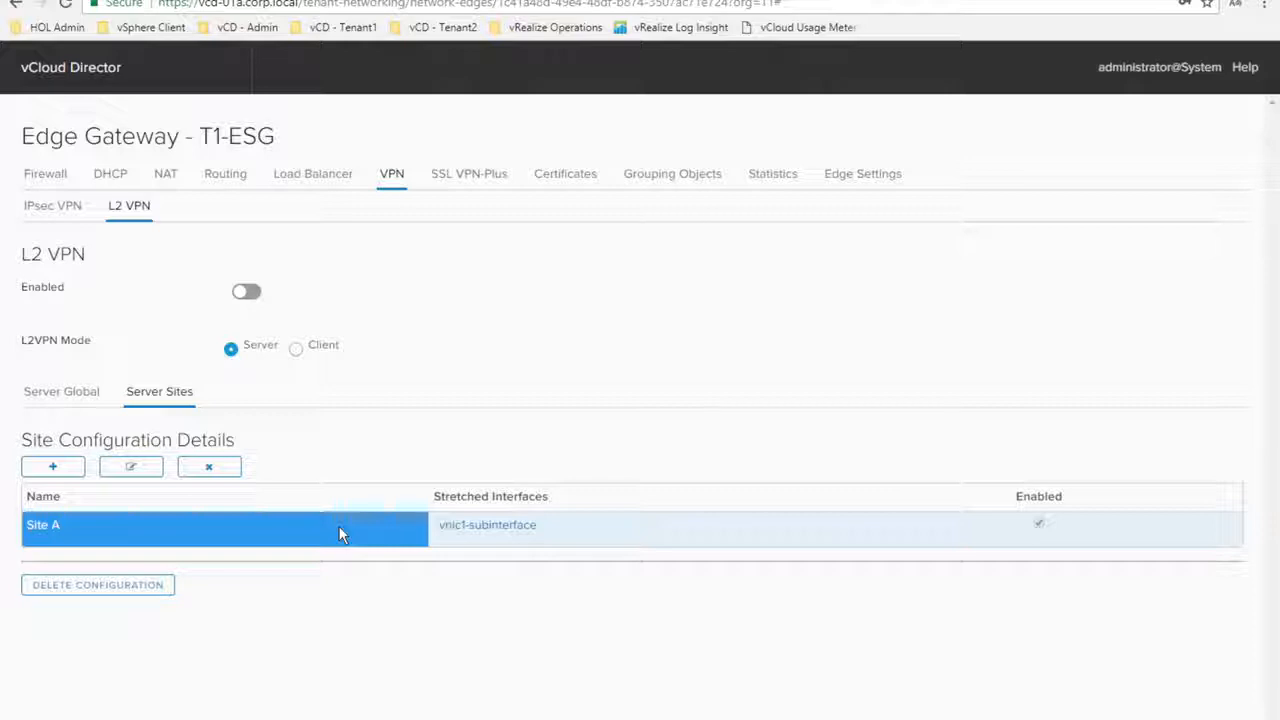
click(251, 292)
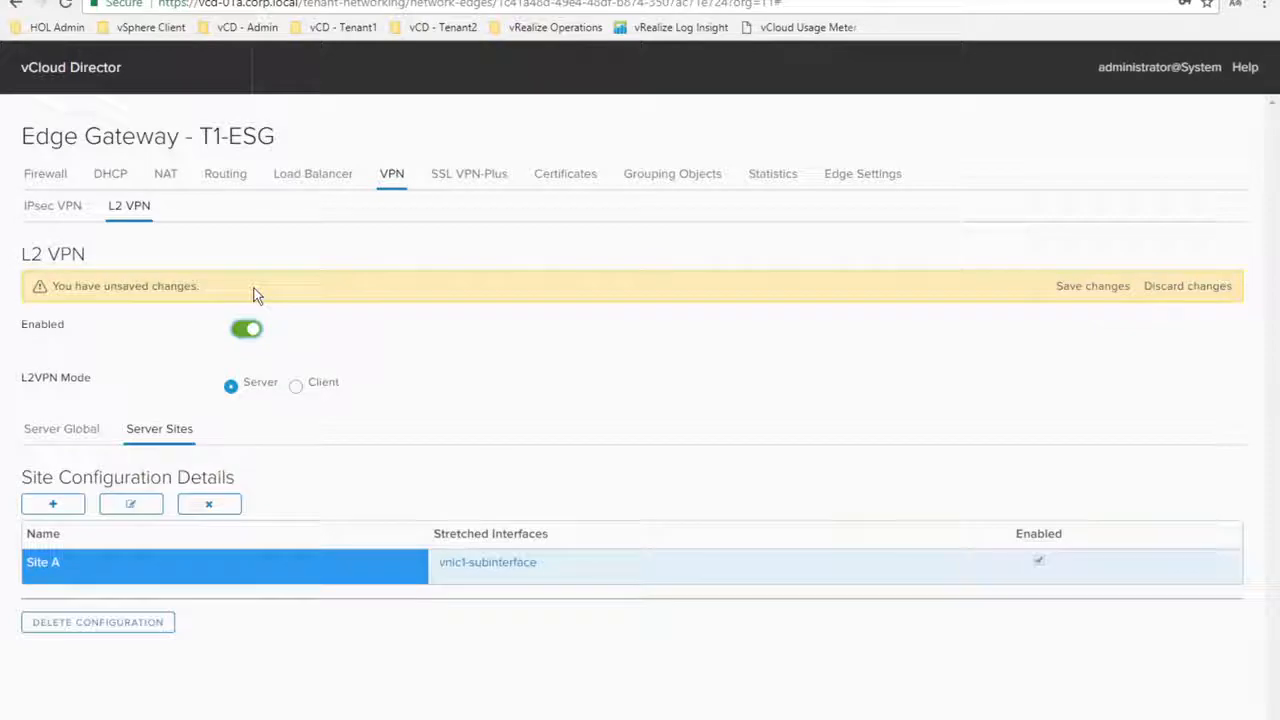
click(1093, 287)
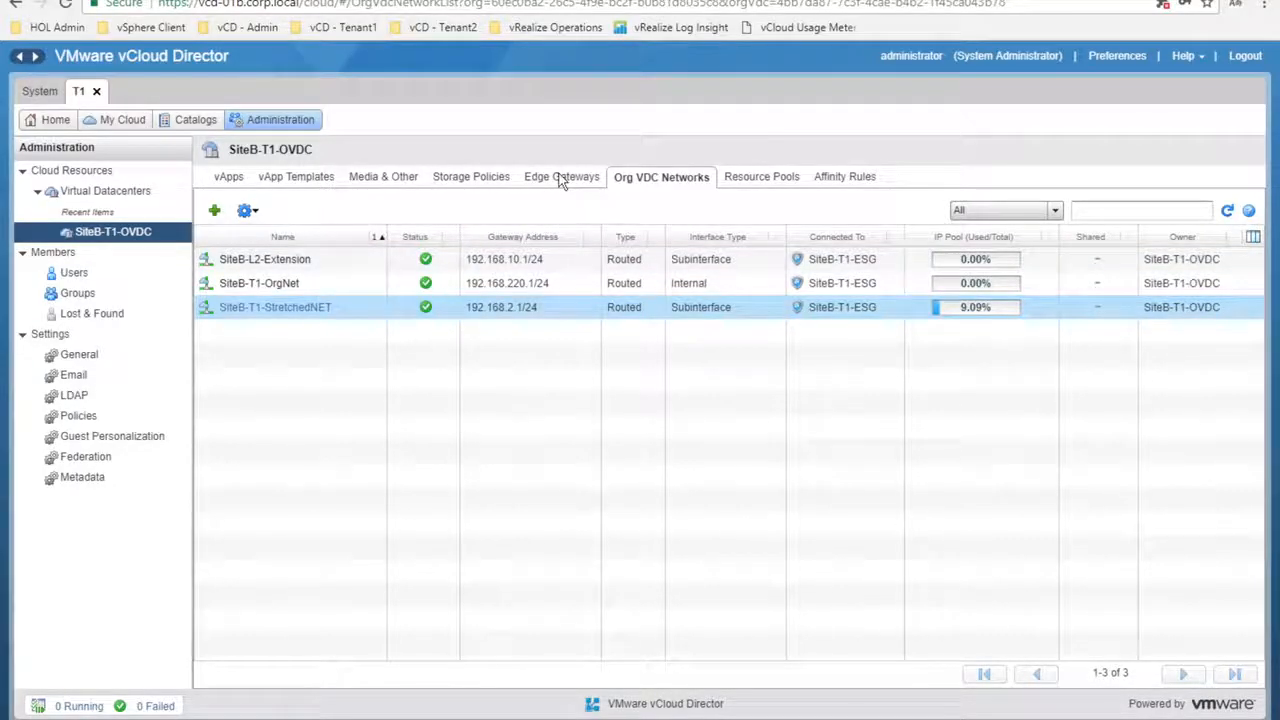
Open the L2 VPN configuration in SiteB-T1-ESG's edge gateway services
click(560, 178)
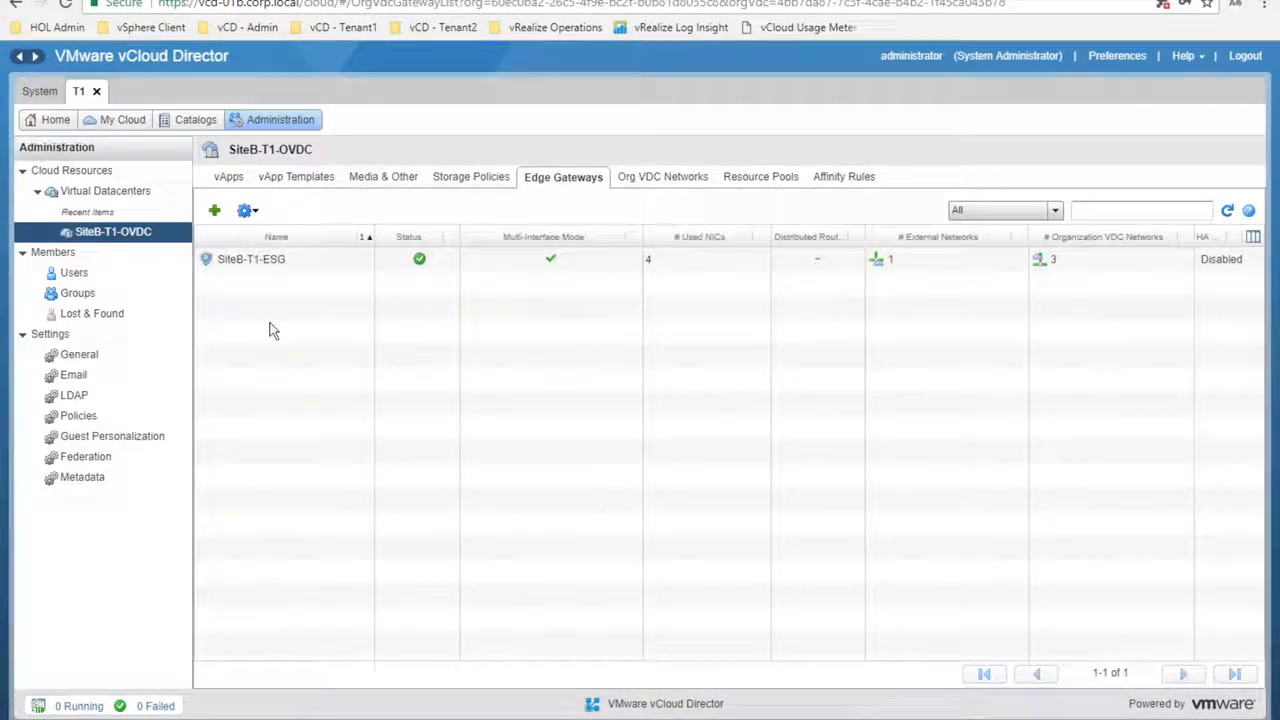
right_click(265, 262)
click(322, 290)
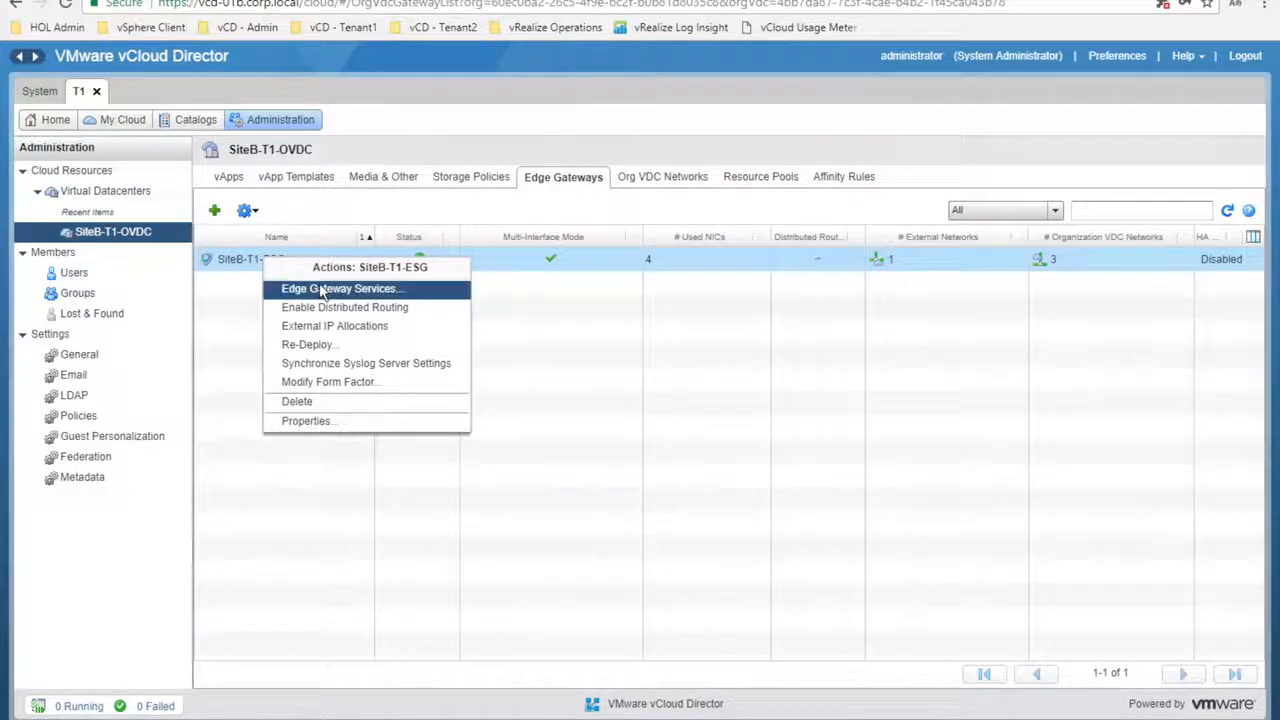
click(391, 181)
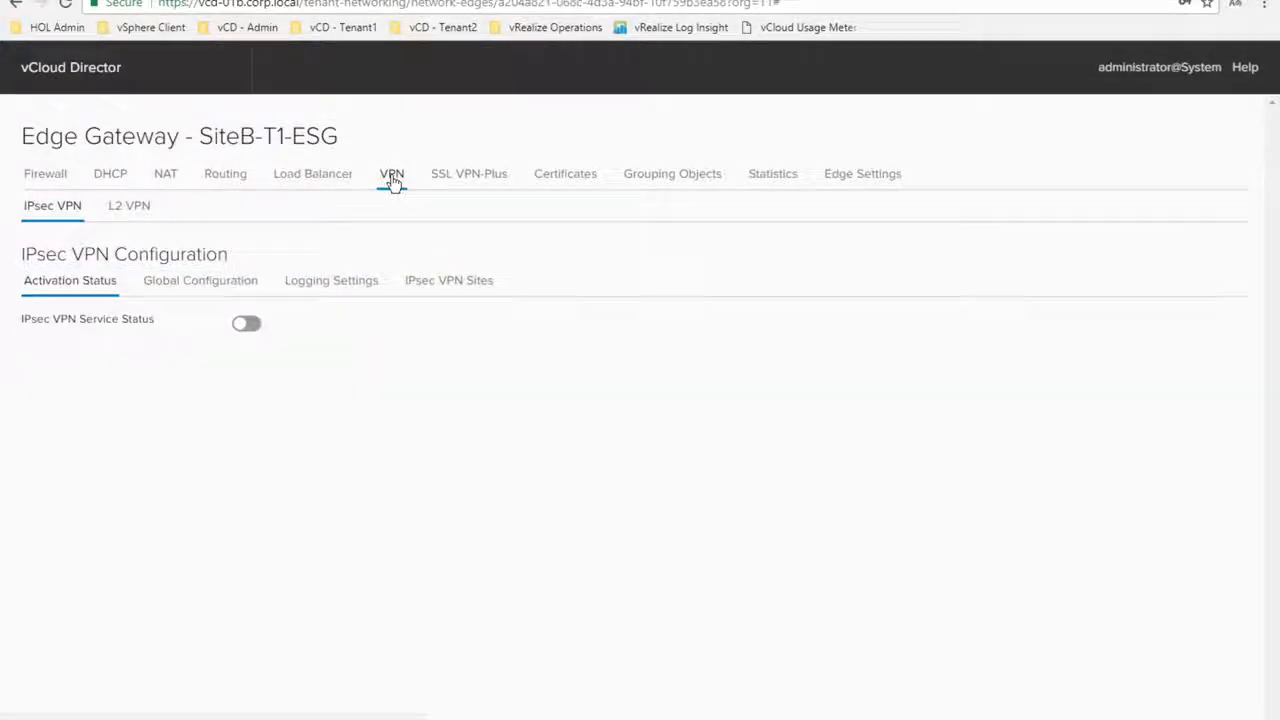
click(133, 208)
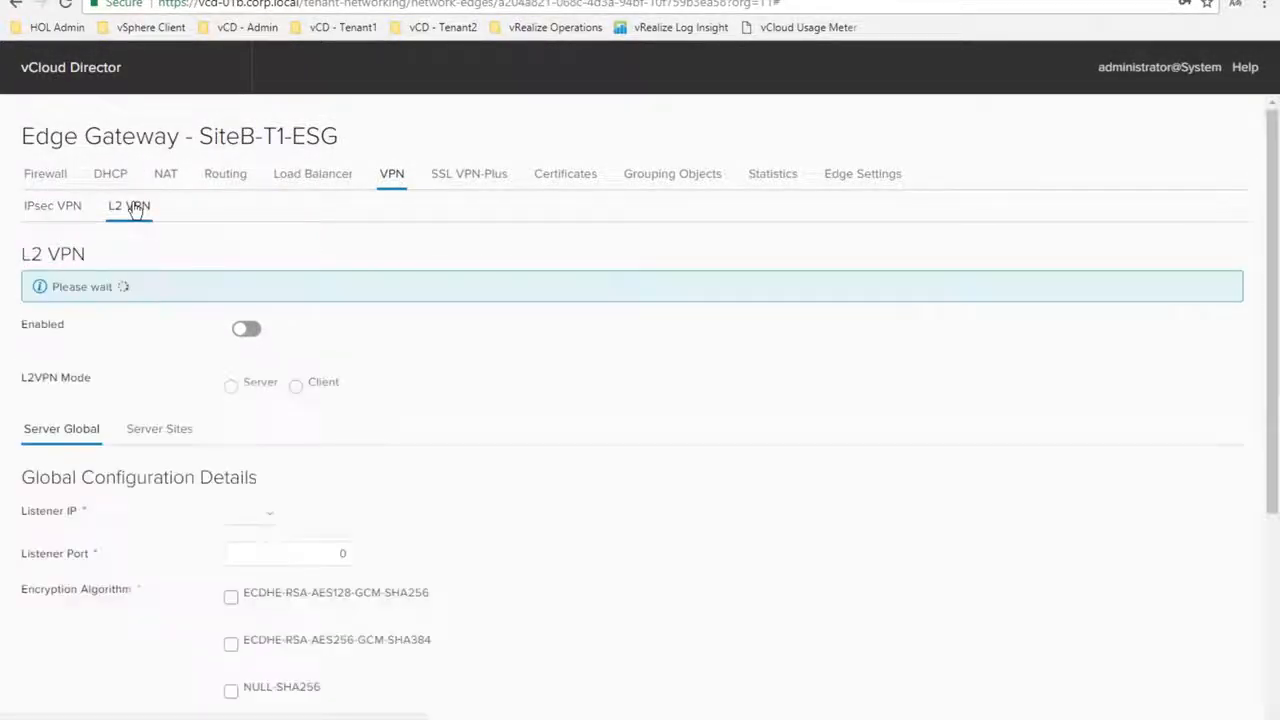
Set L2 VPN to Client mode with server 192.168.100.3 and AES128-GCM-SHA256 encryption
click(297, 350)
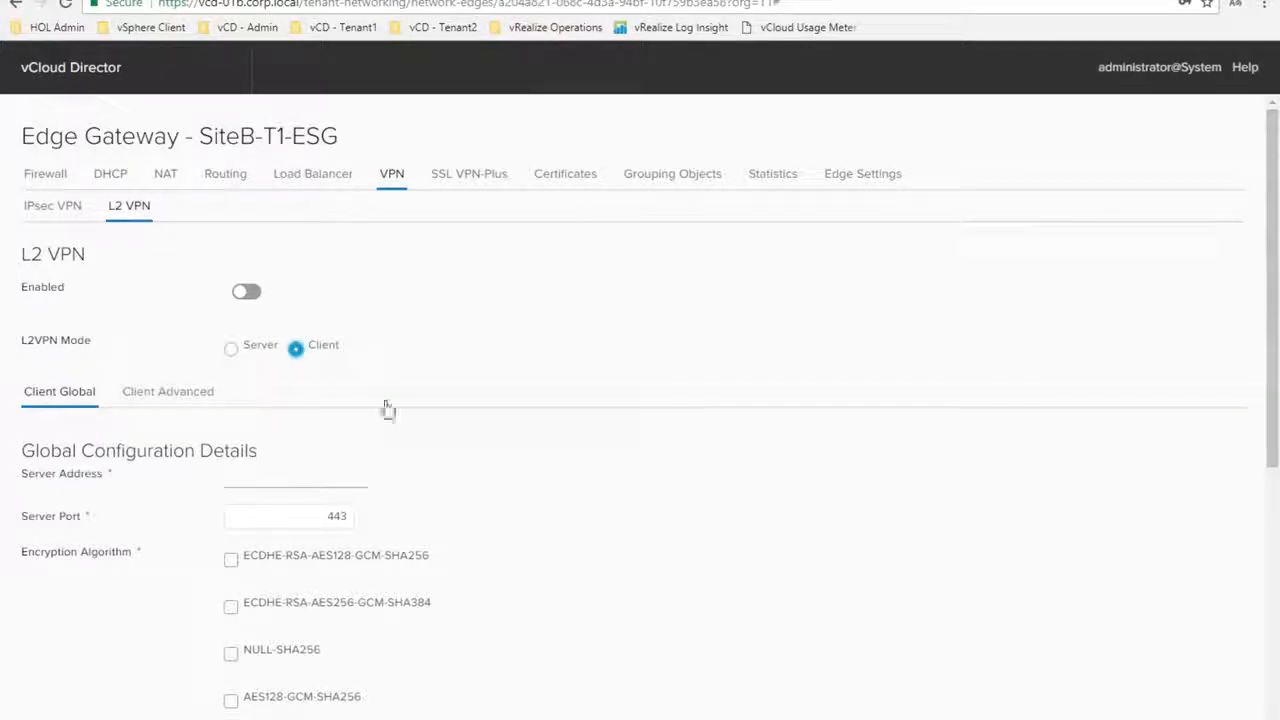
scroll(323, 442, down, 1)
click(267, 420)
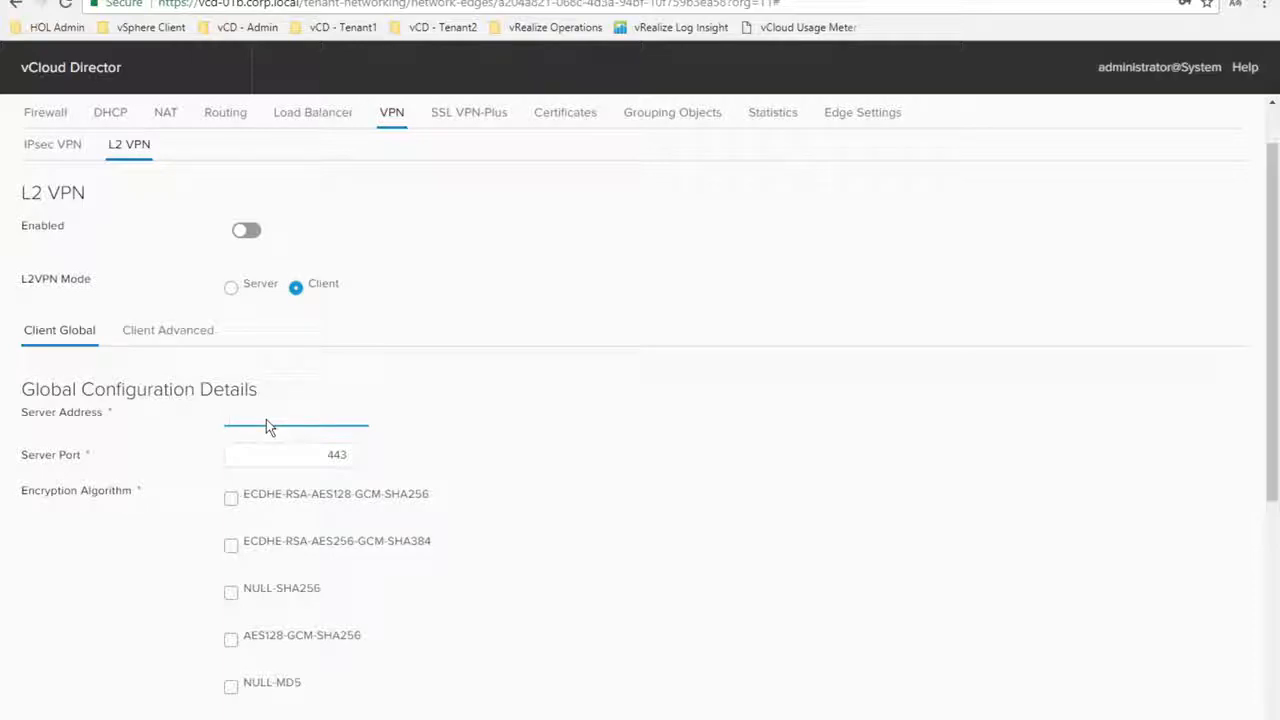
text(192.168.)
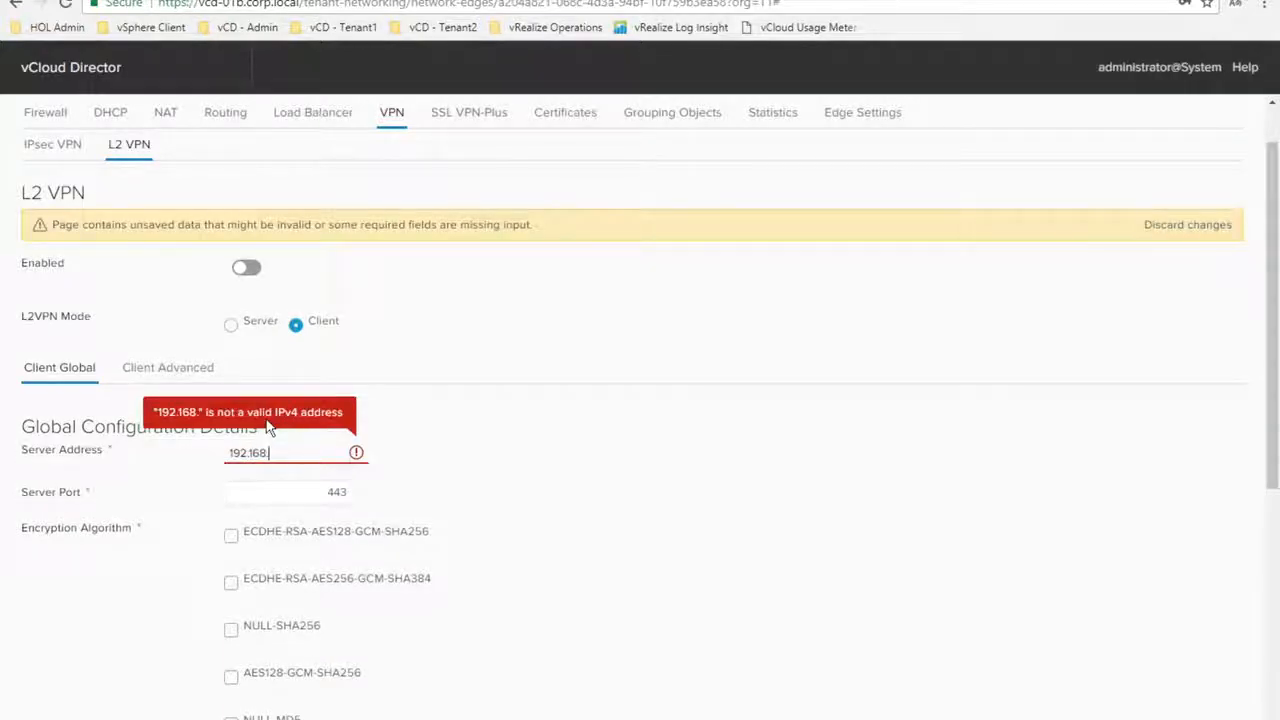
text(100.3)
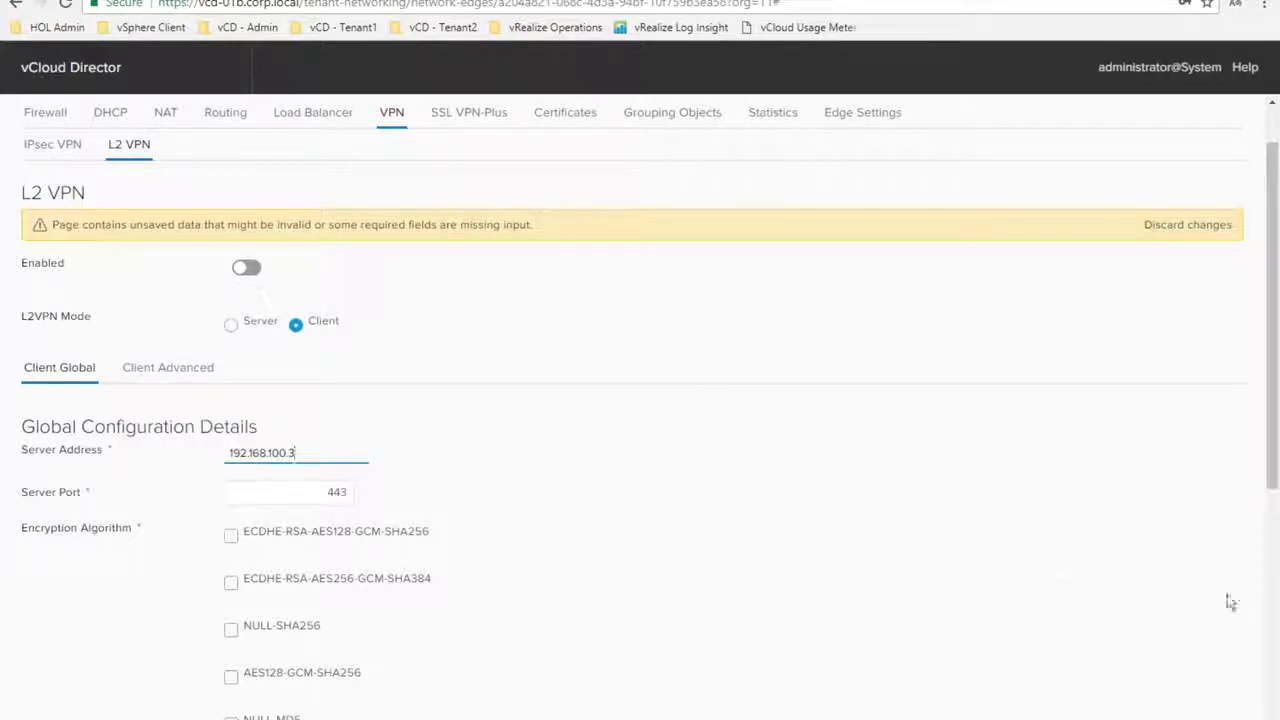
scroll(1275, 540, down, 1)
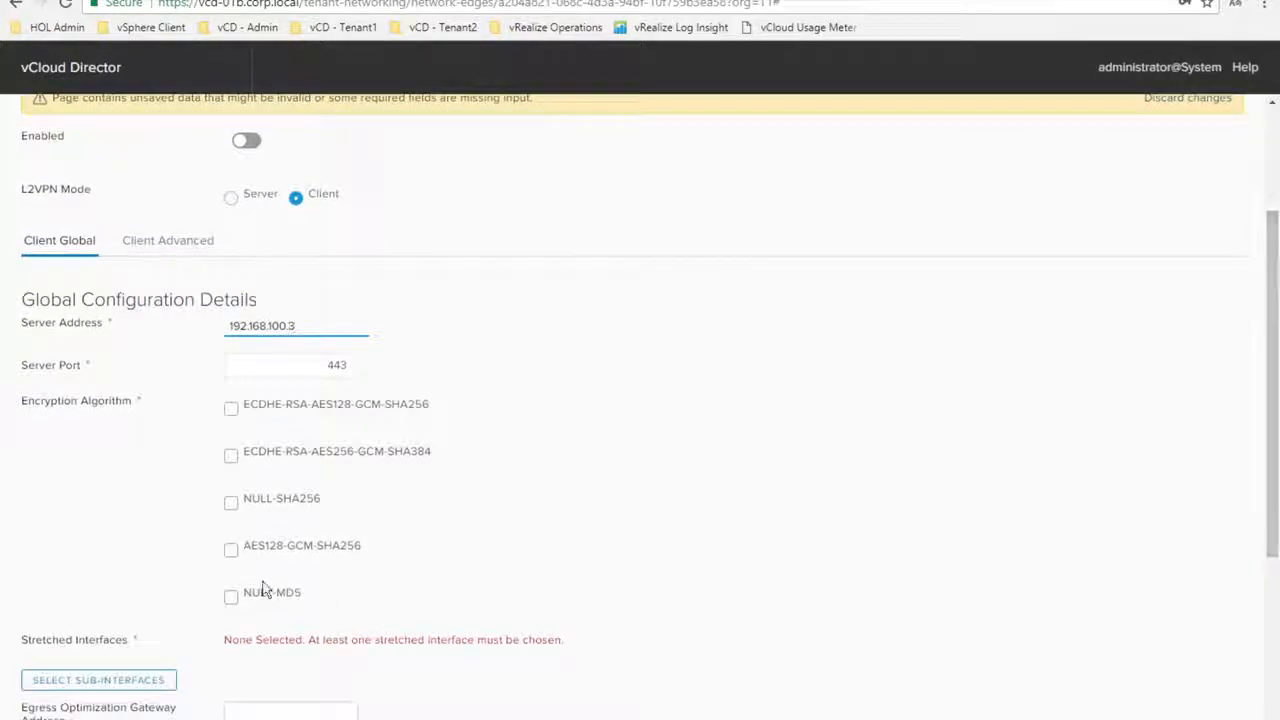
click(231, 552)
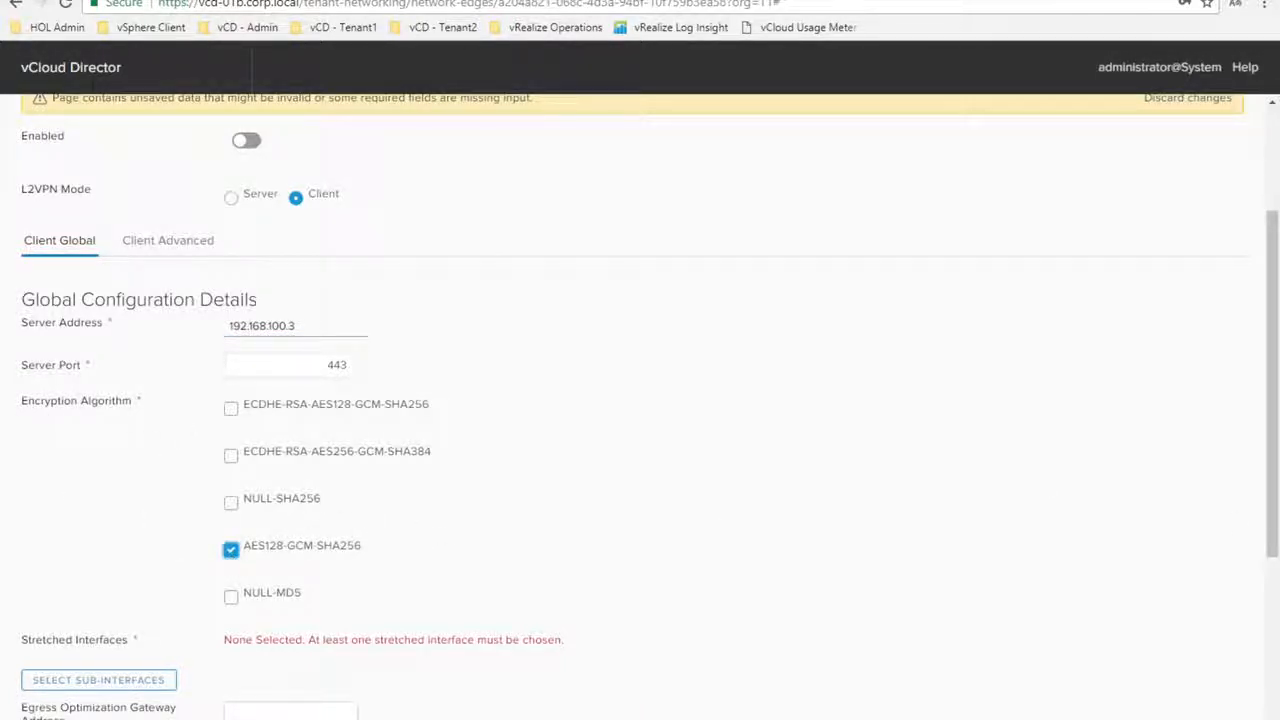
scroll(1272, 666, down, 3)
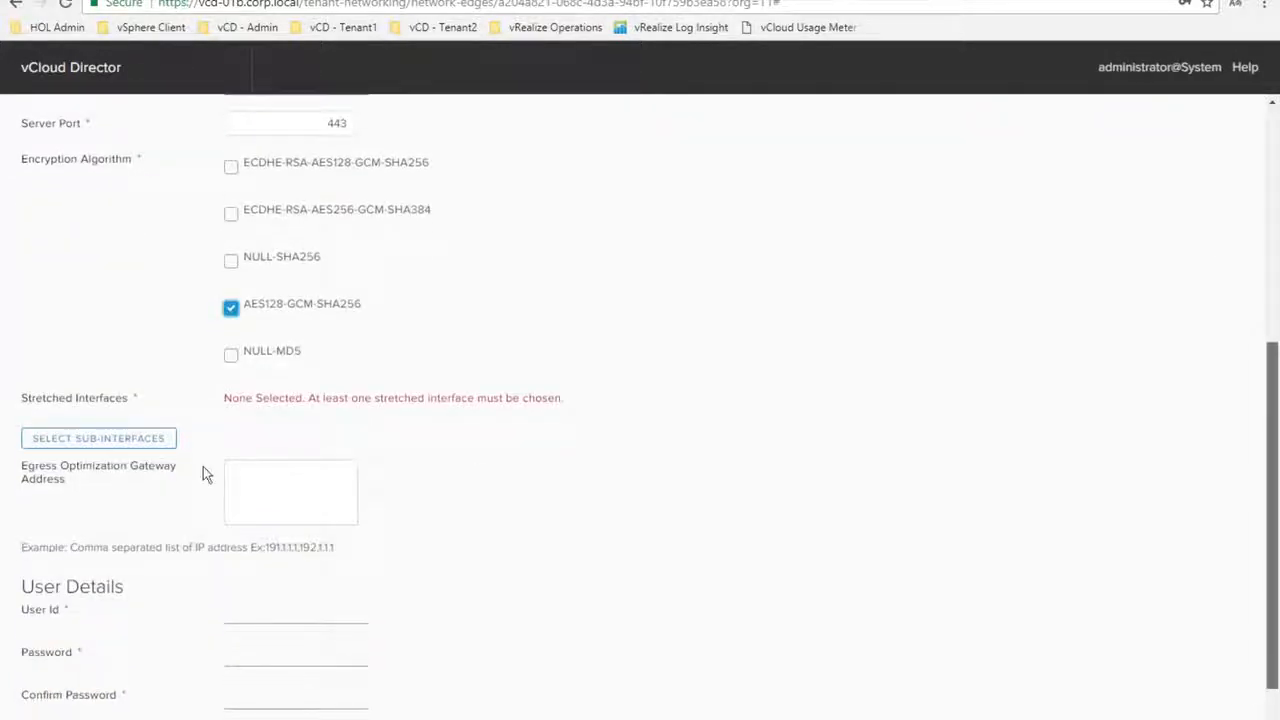
Select vnic1-subinterface as the stretched interface for the L2 VPN client
click(137, 445)
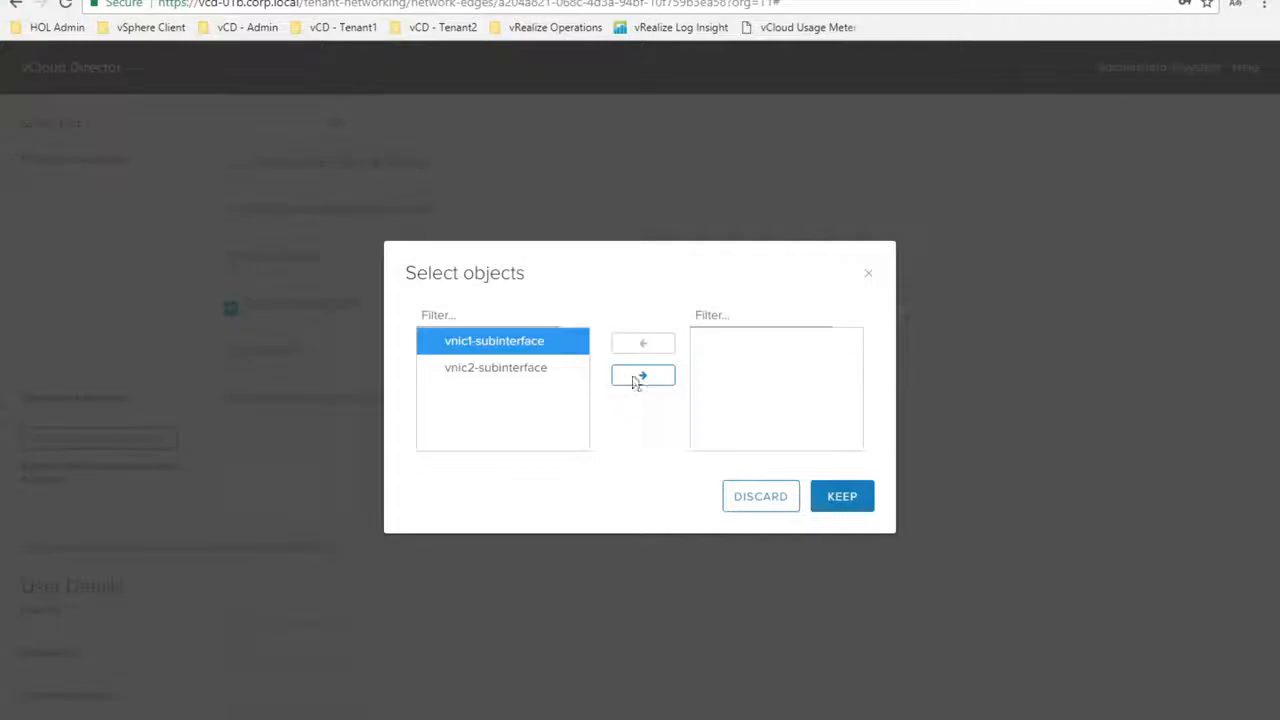
click(640, 376)
click(836, 497)
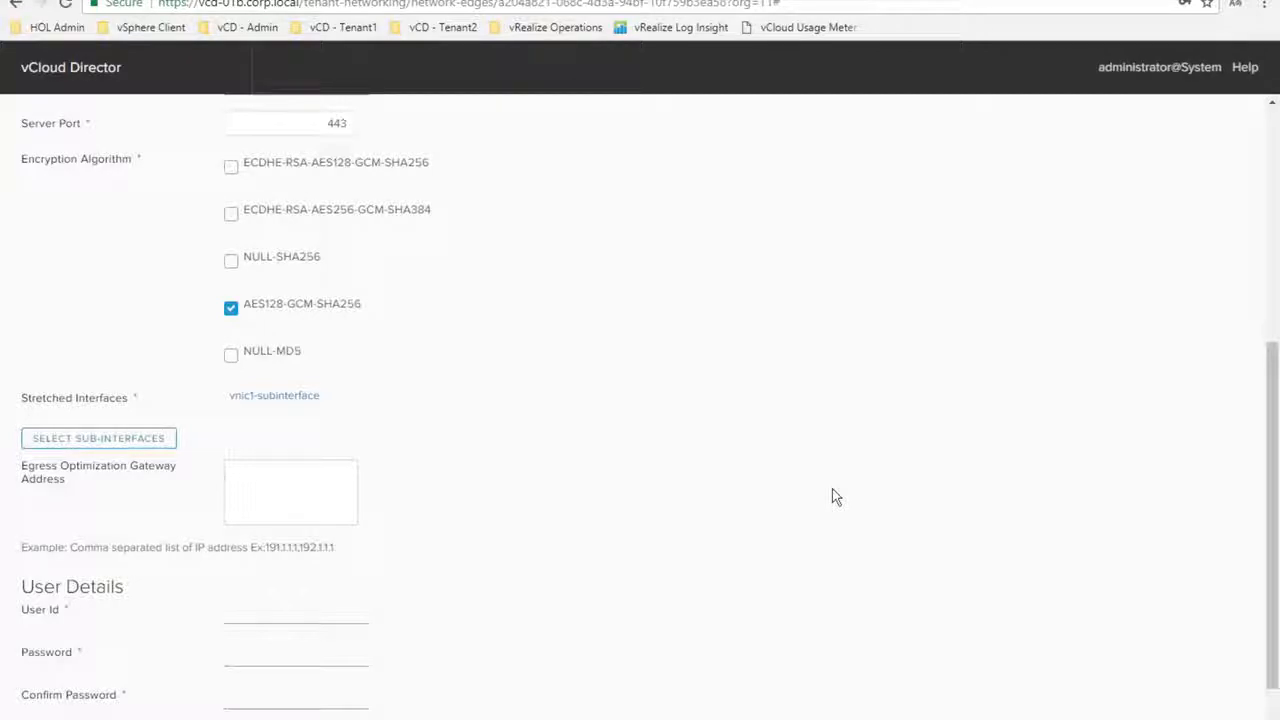
Fill in the L2 VPN user id and password fields, then enable the client
click(244, 616)
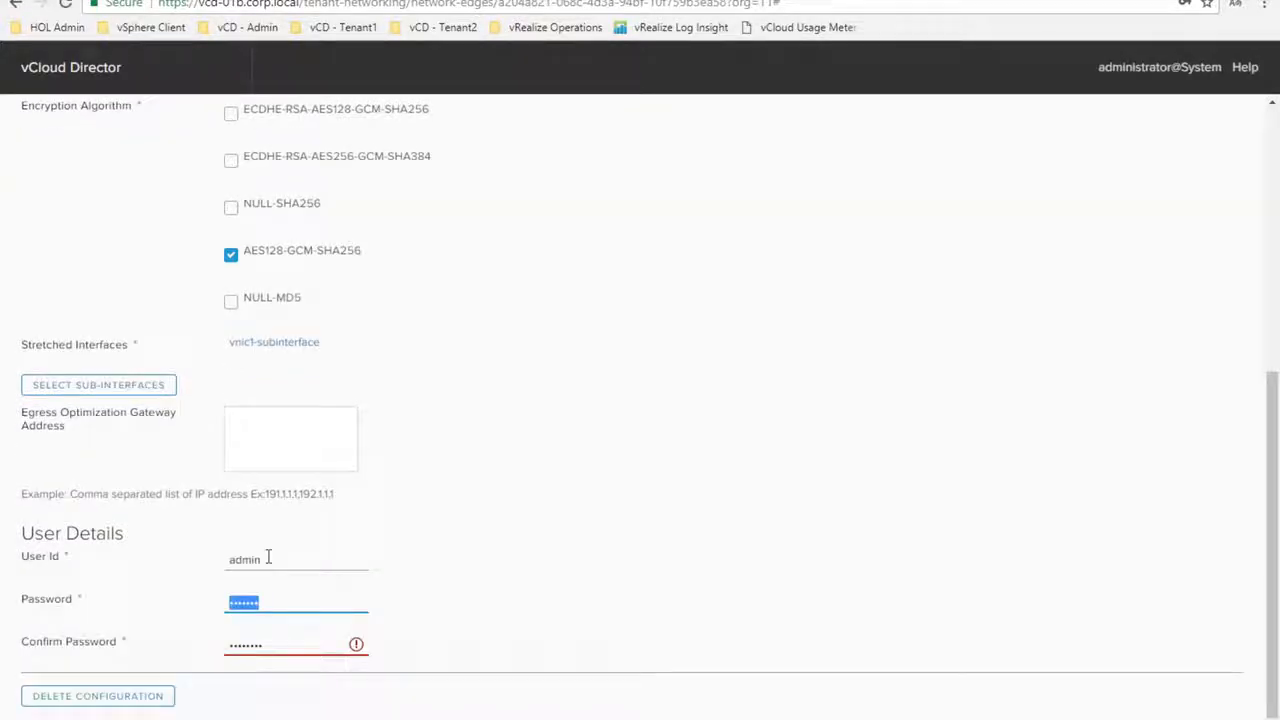
text(•••••e1!)
key(Tab)
text(VMware1!)
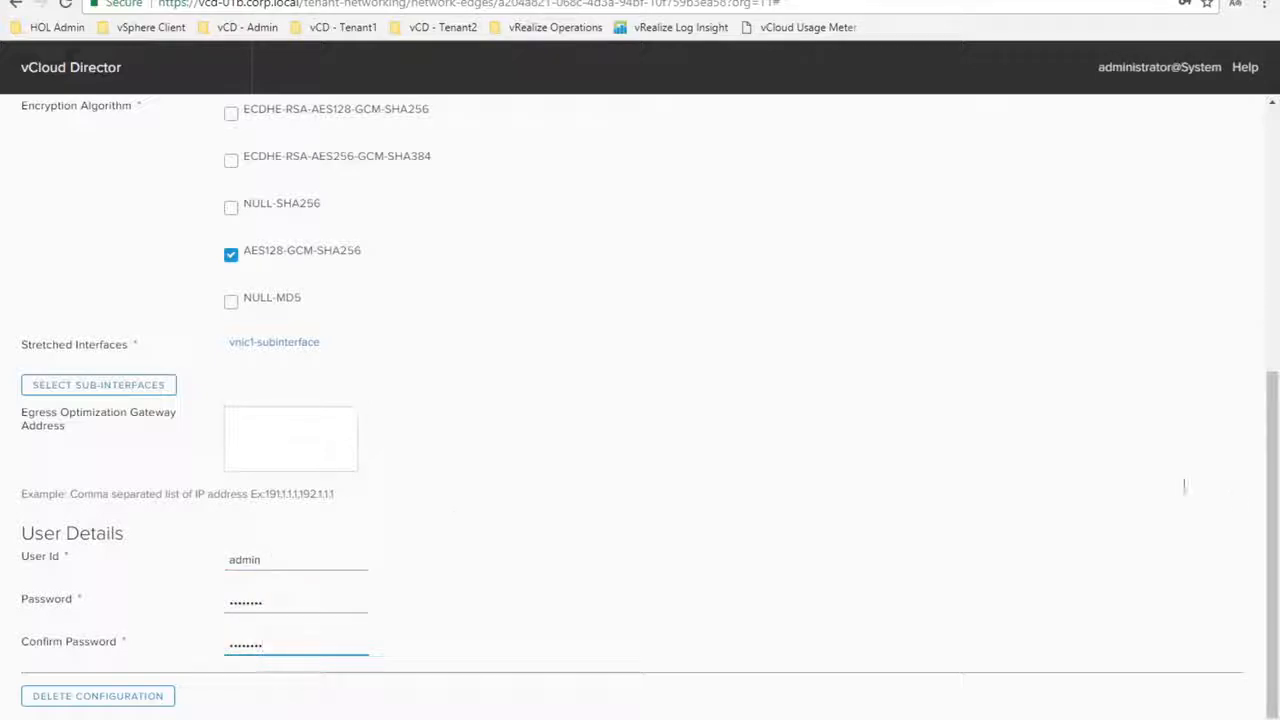
drag(1274, 497, 1270, 220)
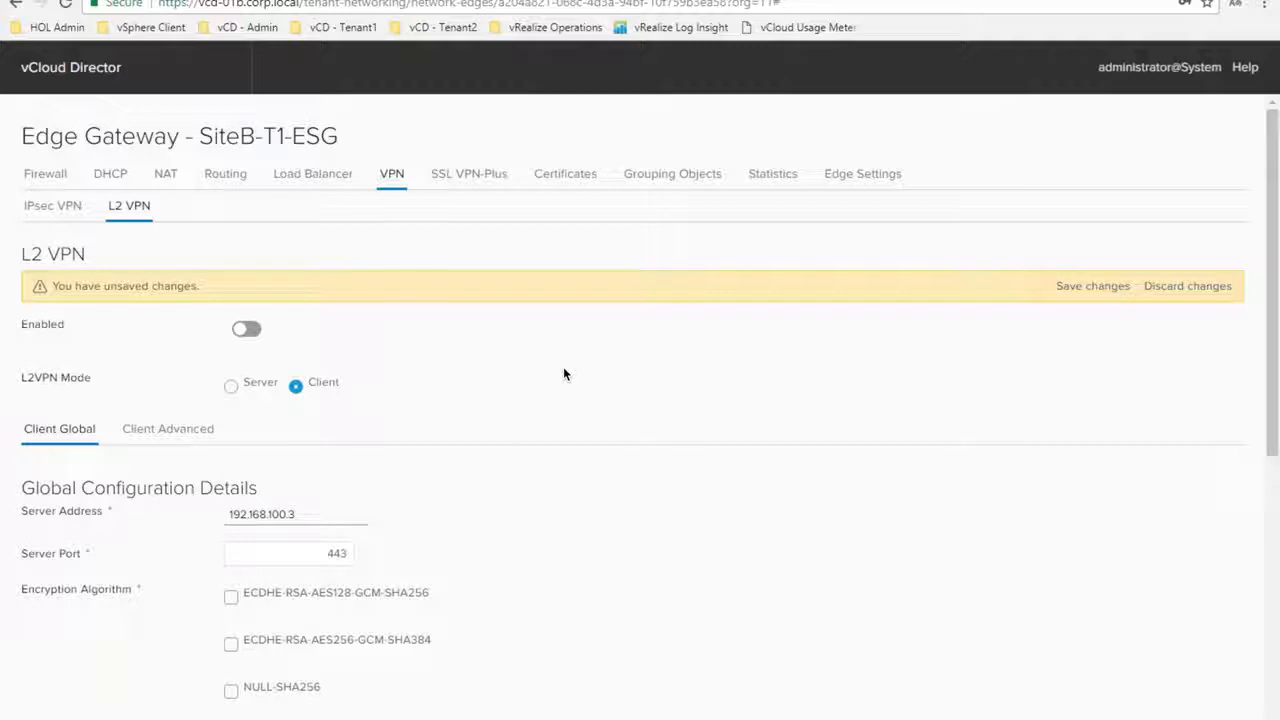
click(249, 331)
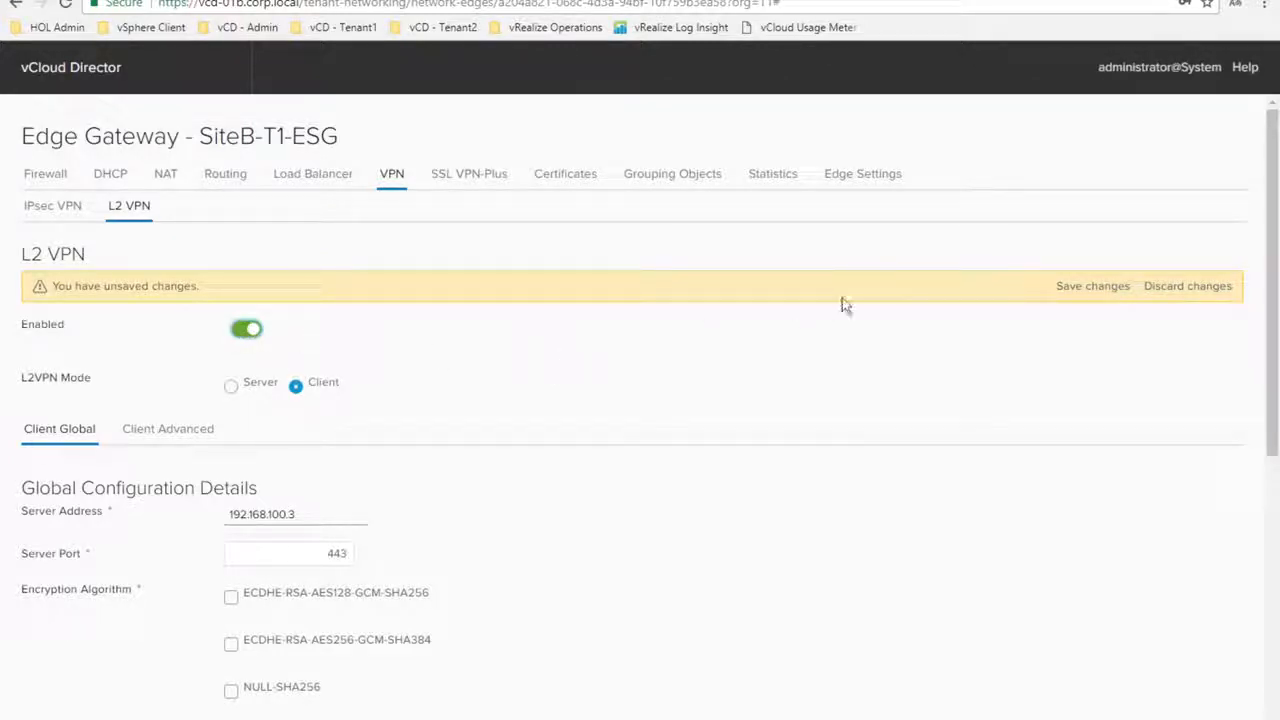
Save SiteB-T1-ESG's L2 VPN client settings and refresh L2 VPN statistics to confirm the tunnel is up
click(1081, 289)
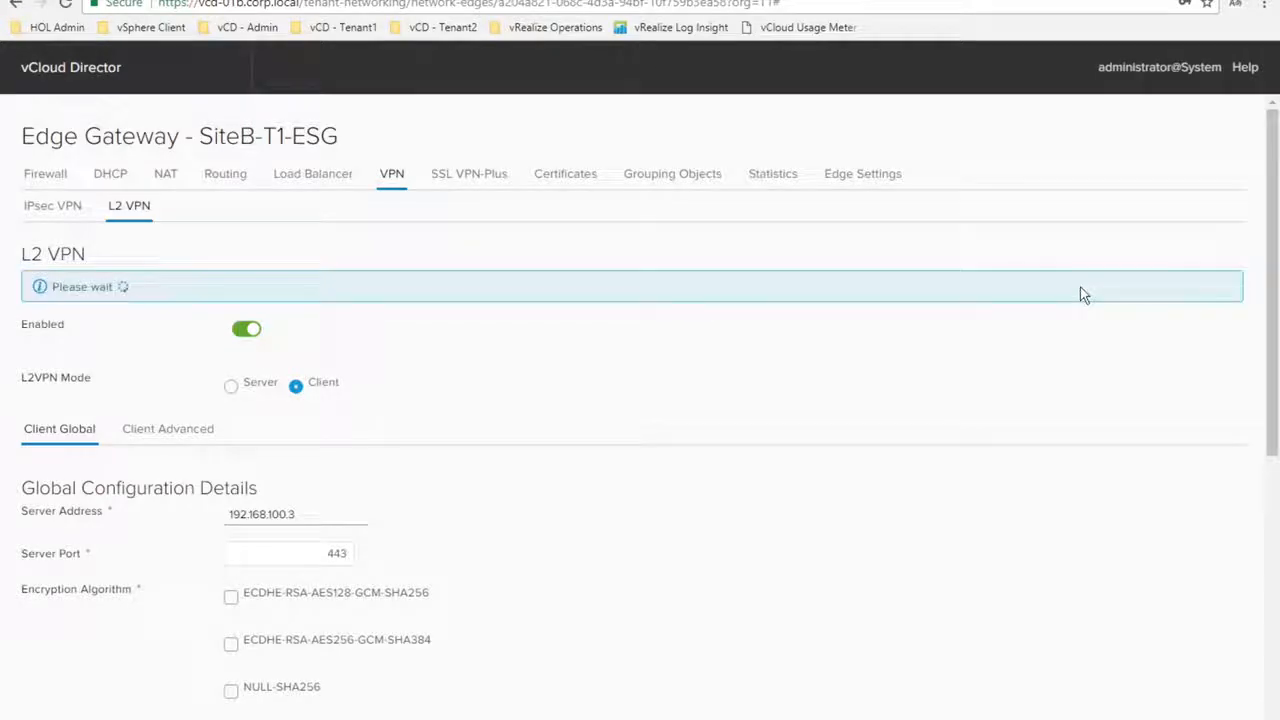
click(773, 175)
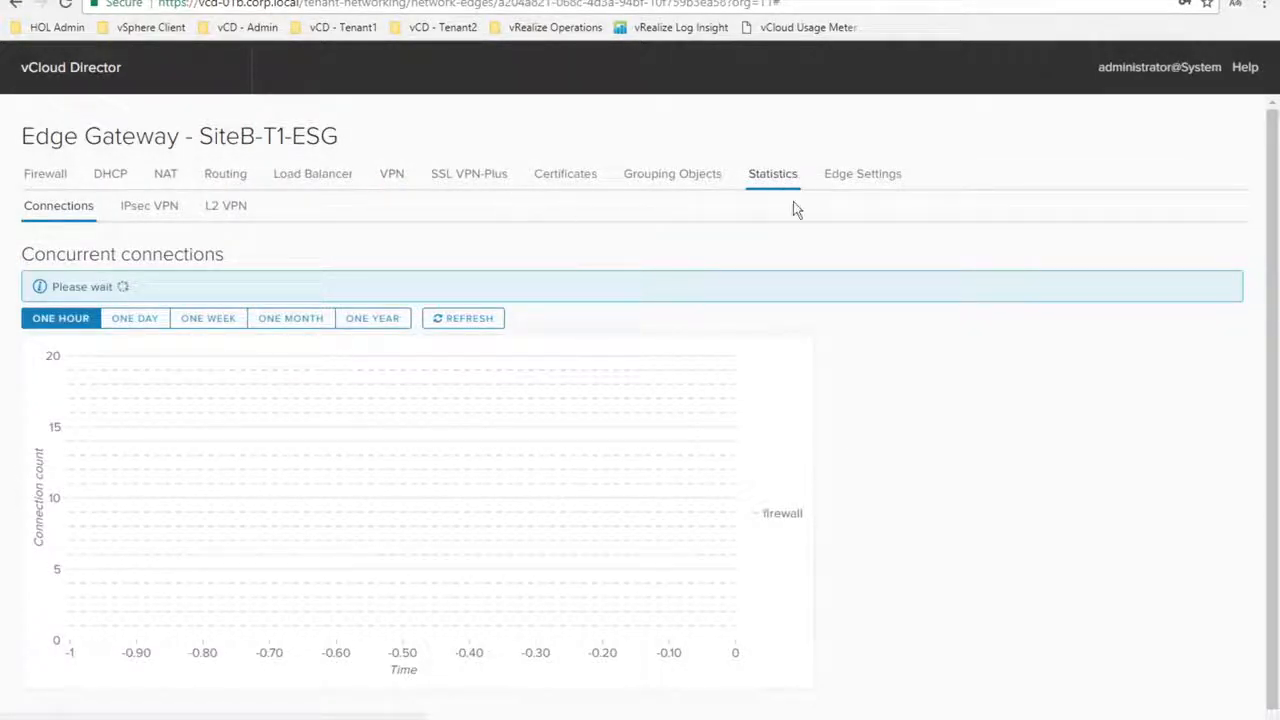
click(226, 207)
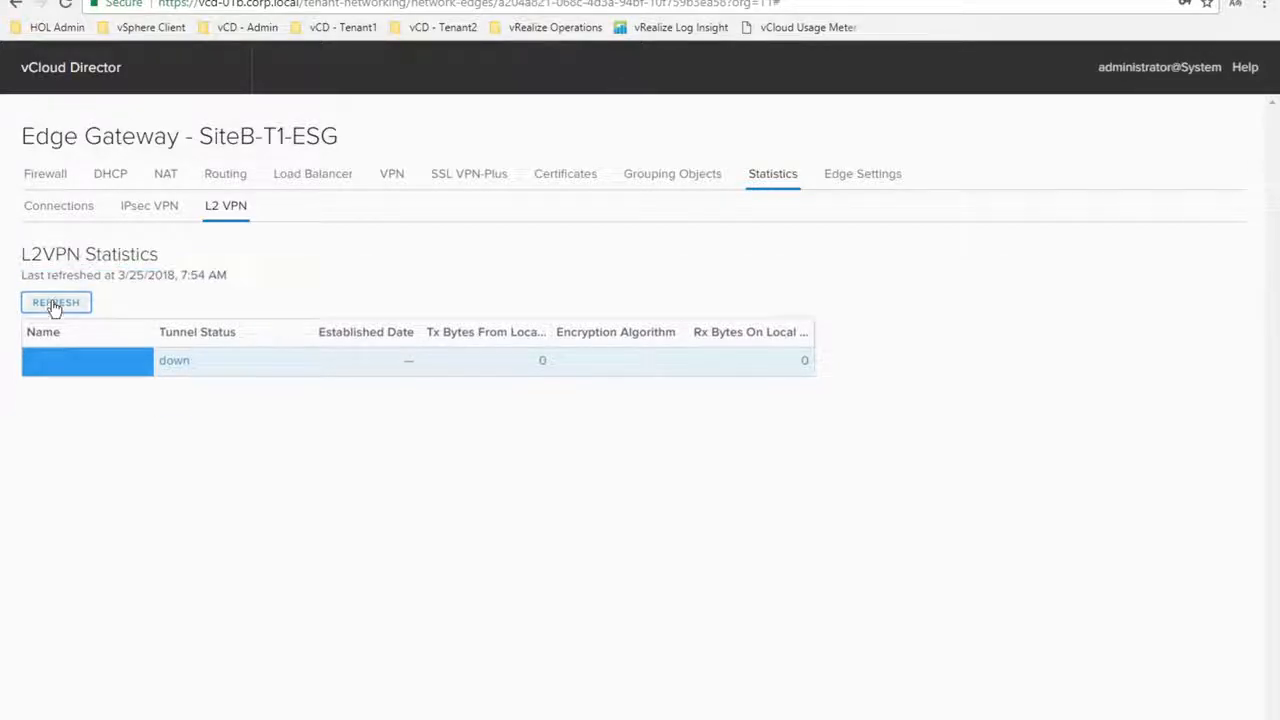
click(56, 301)
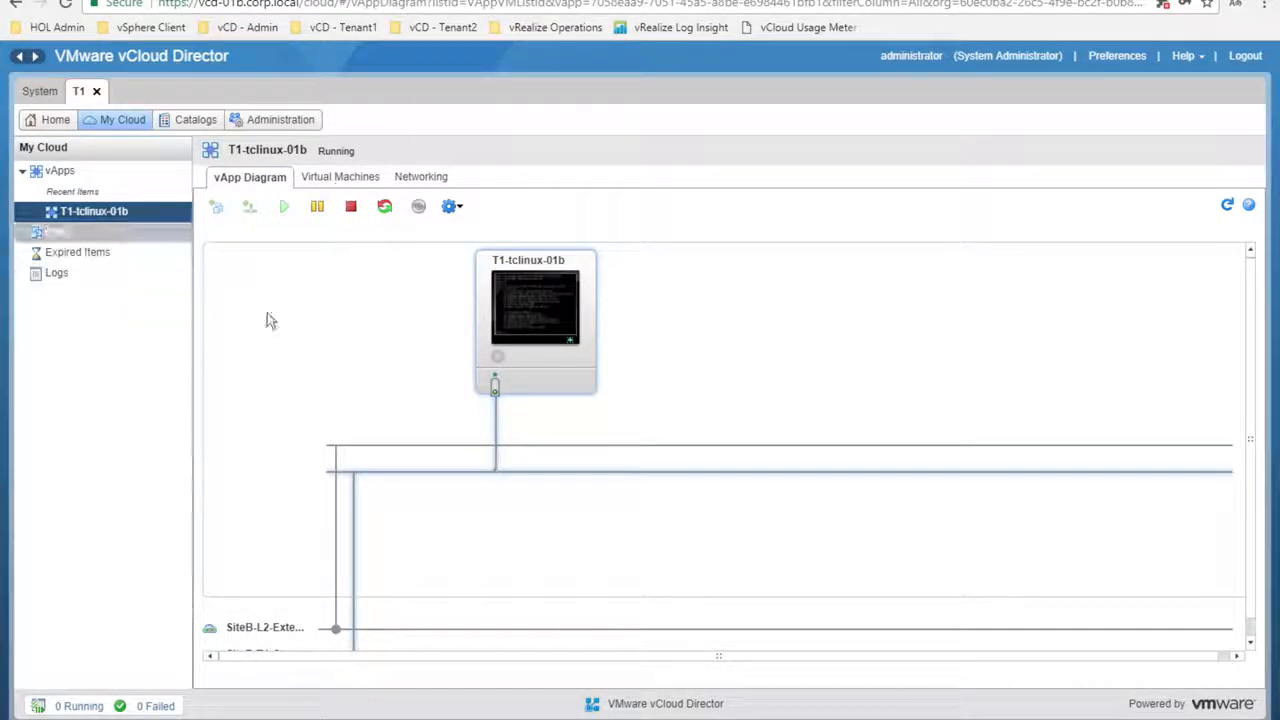
In T1-tclinux-01b's console, run ifconfig to show eth0 at 192.168.2.201, then clear the screen
click(522, 310)
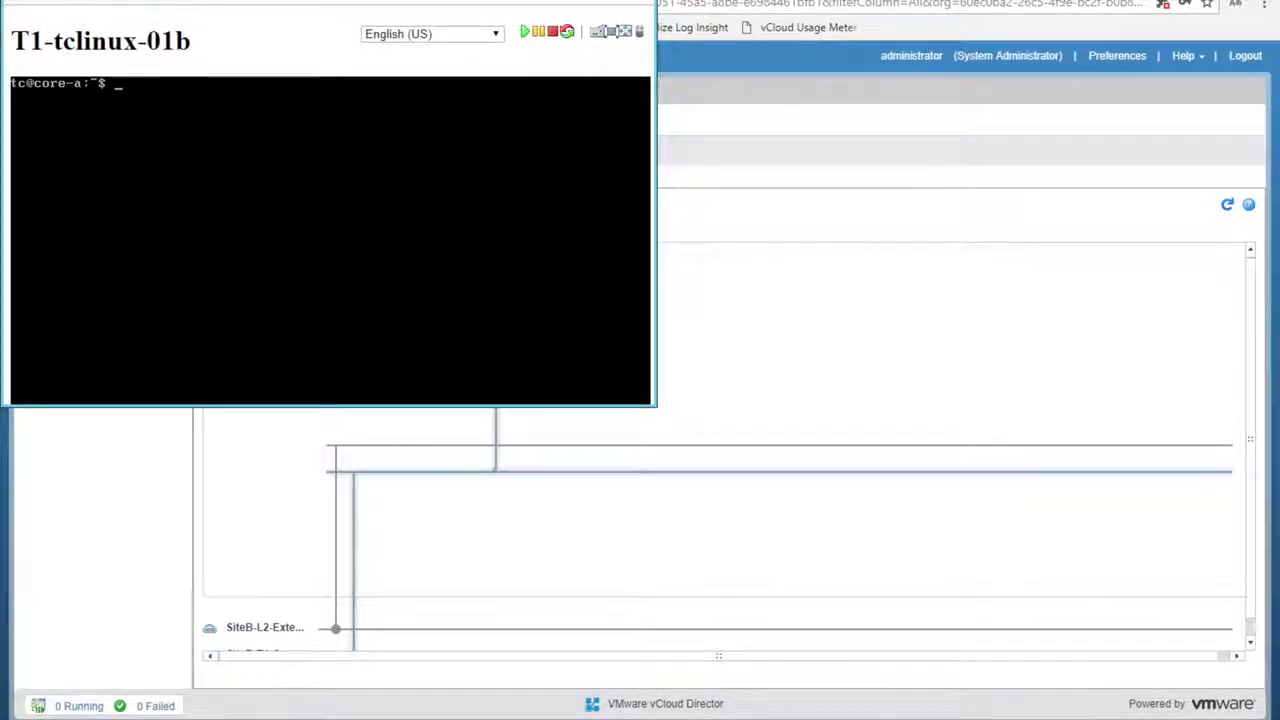
text(ifconfgi)
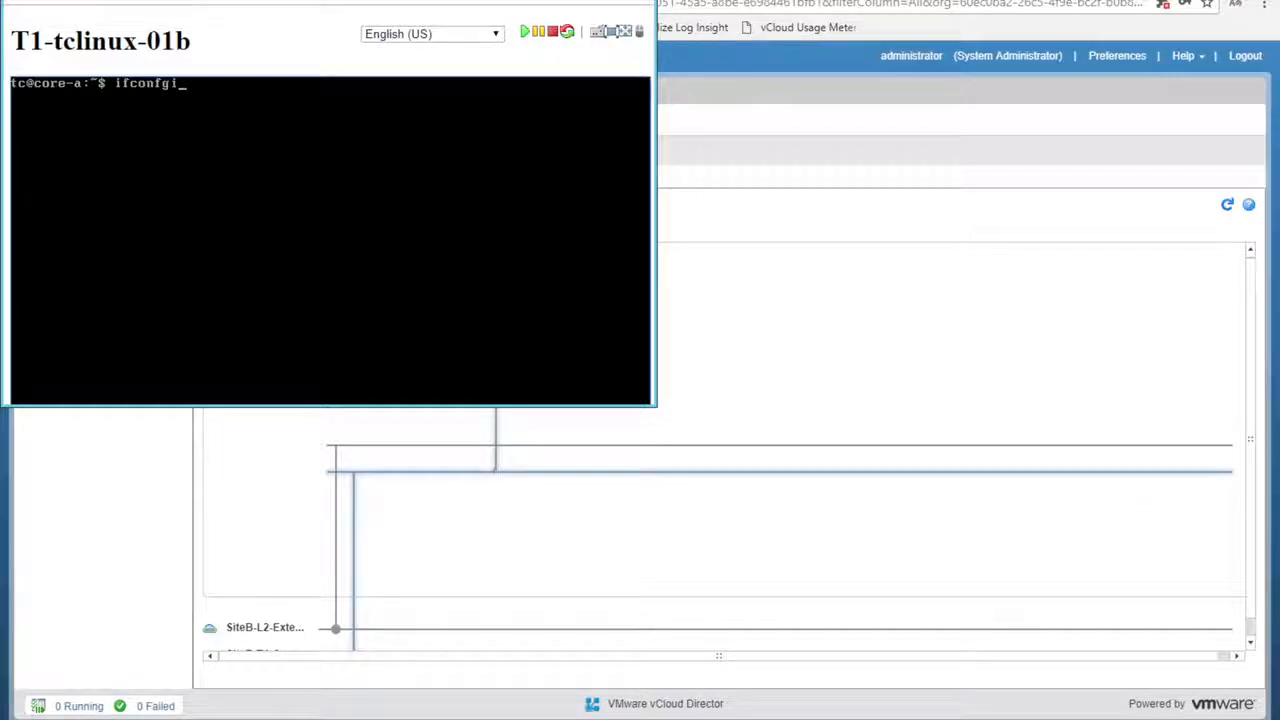
key(Return)
text(ifconfig)
key(Return)
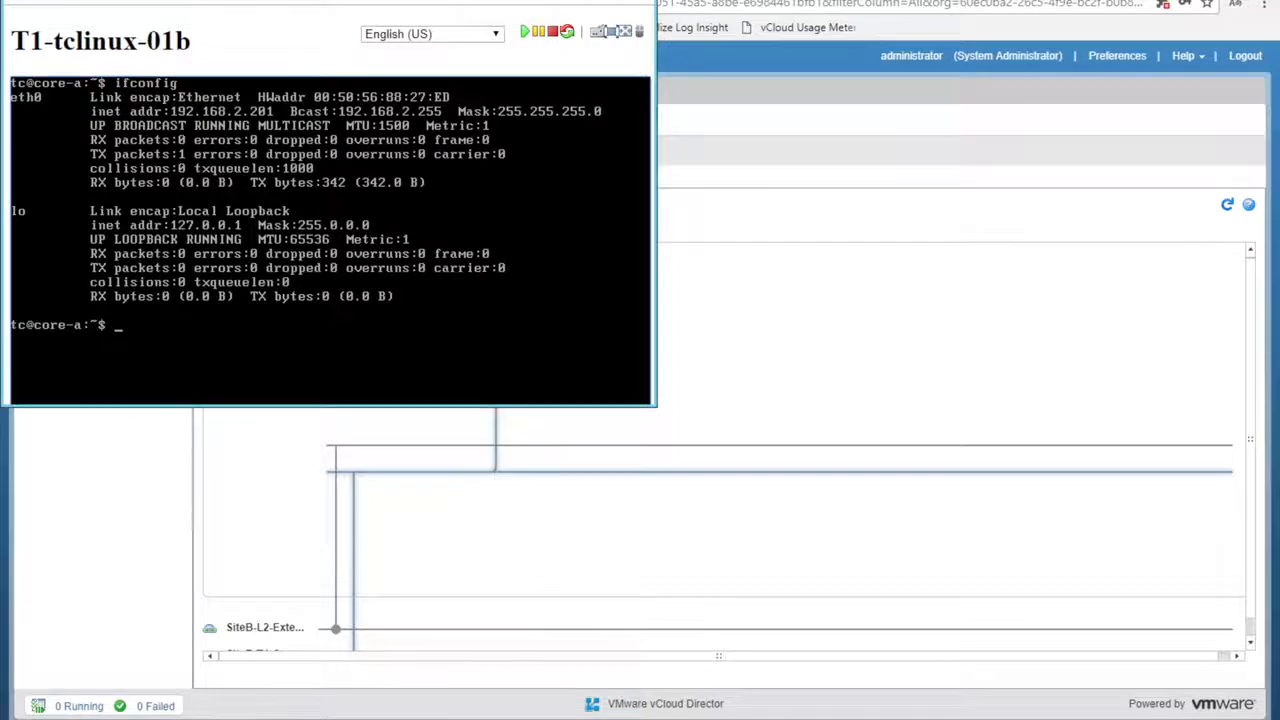
text(clear)
key(Return)
From T1-tclinux-01a, ping 192.168.2.201, correcting the mistyped .210 target
text(ping 192.168.2.210)
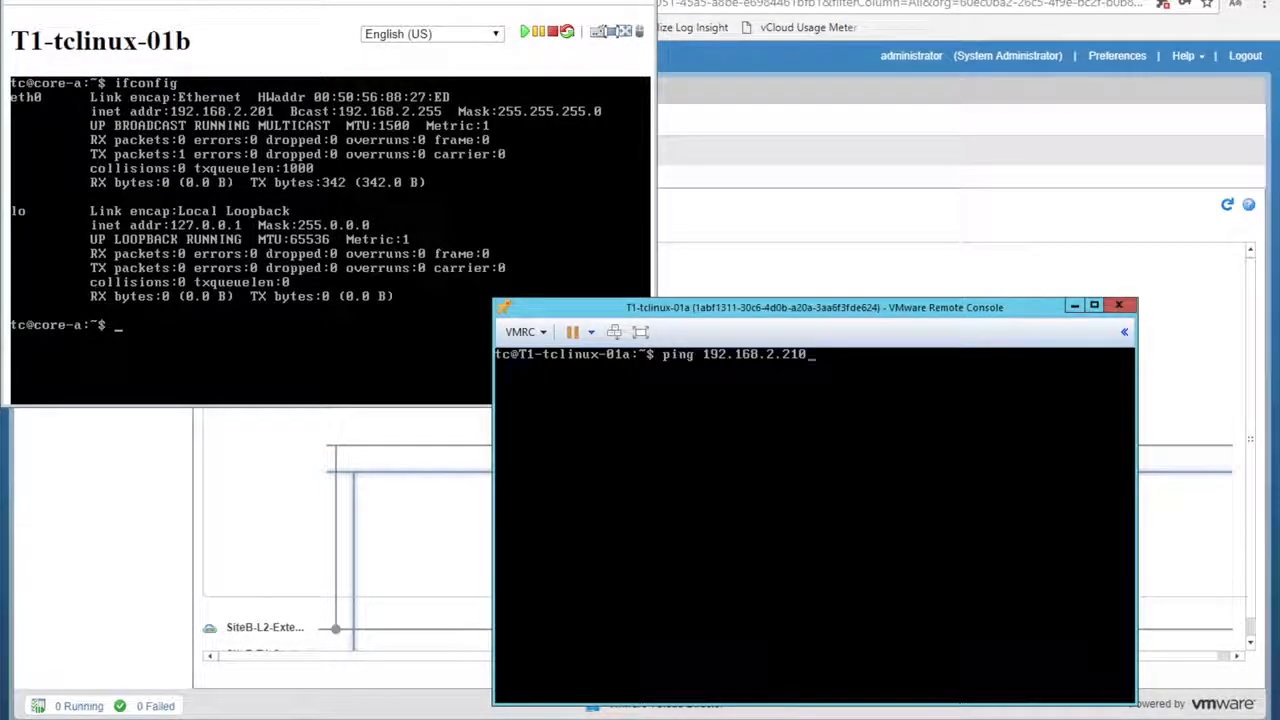
key(BackSpace)
key(BackSpace)
key(BackSpace)
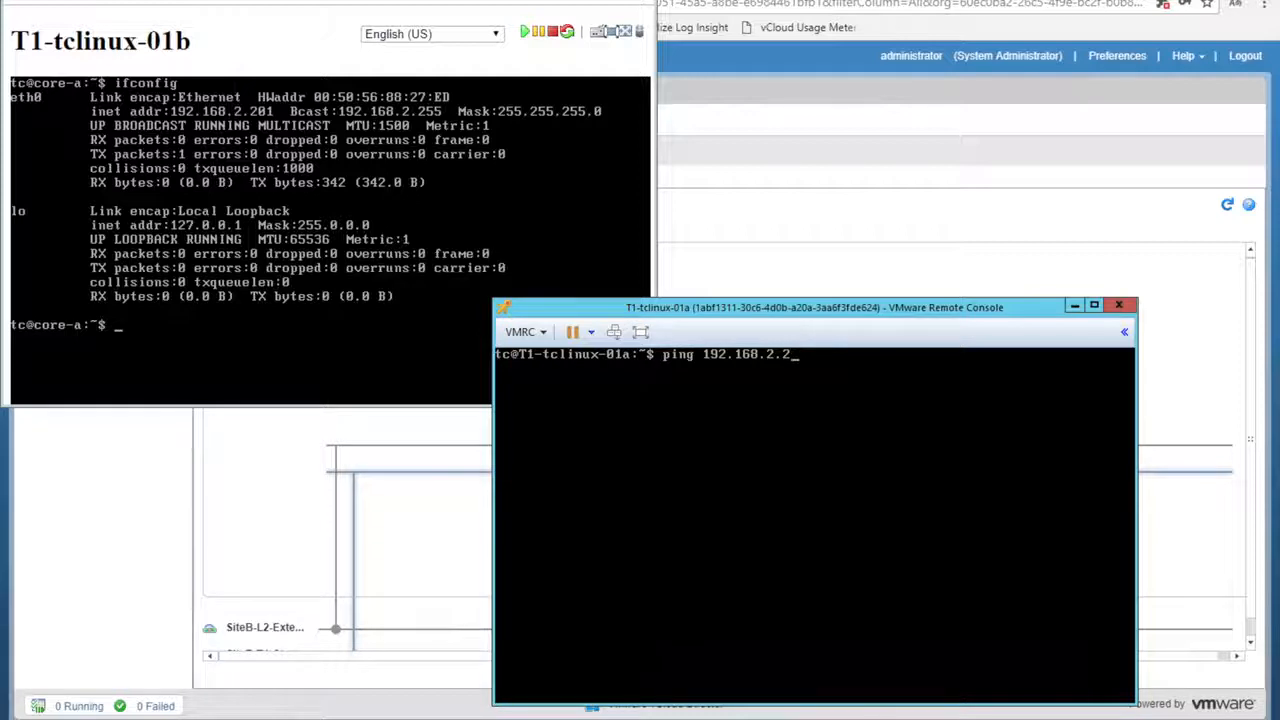
text(201)
key(Return)
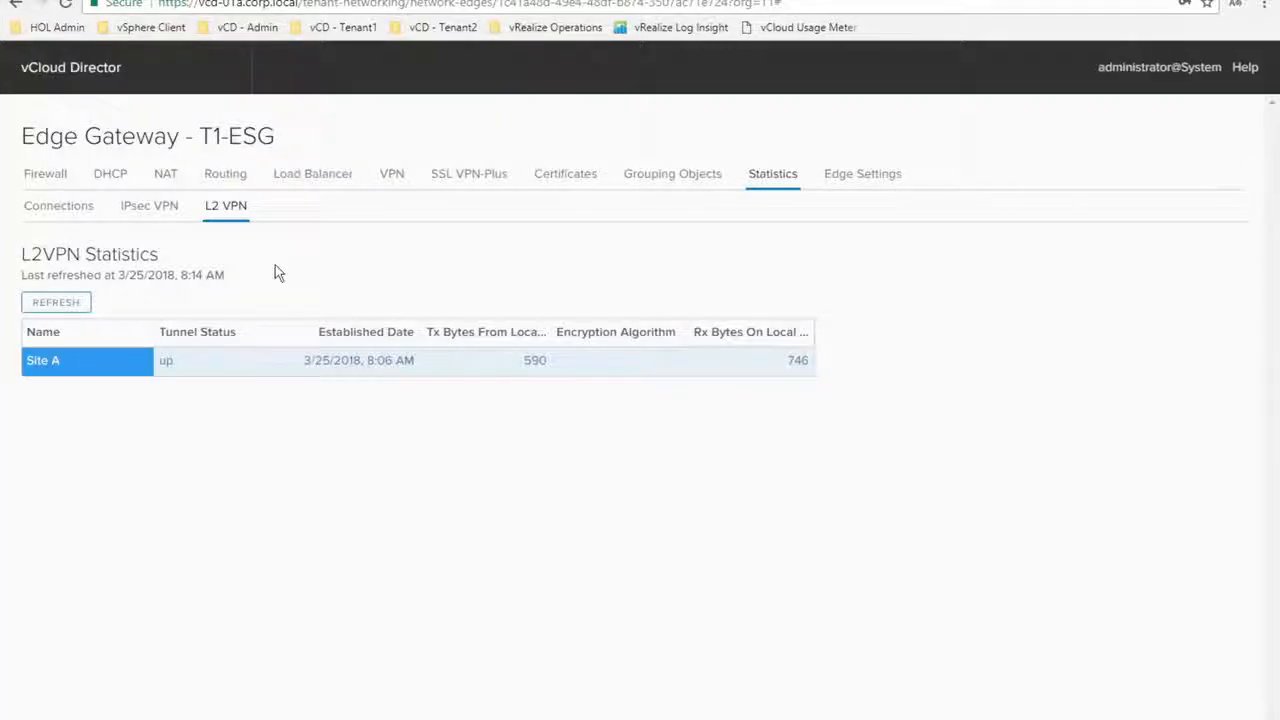
Show T1-ESG's DHCP pools, listing 192.168.10.223-192.168.10.228 with the DHCP service off
click(110, 173)
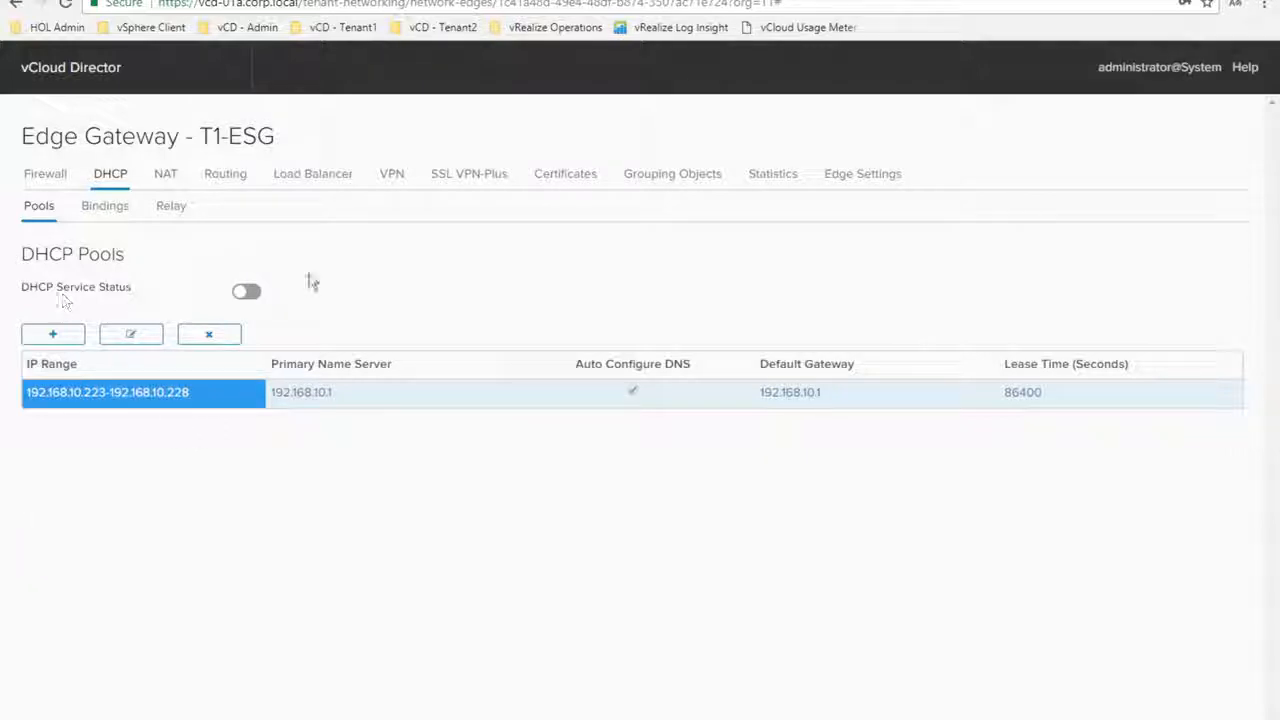
Review the edge gateway's VPN and SSL VPN-Plus settings, then its Firewall Rules table
click(390, 178)
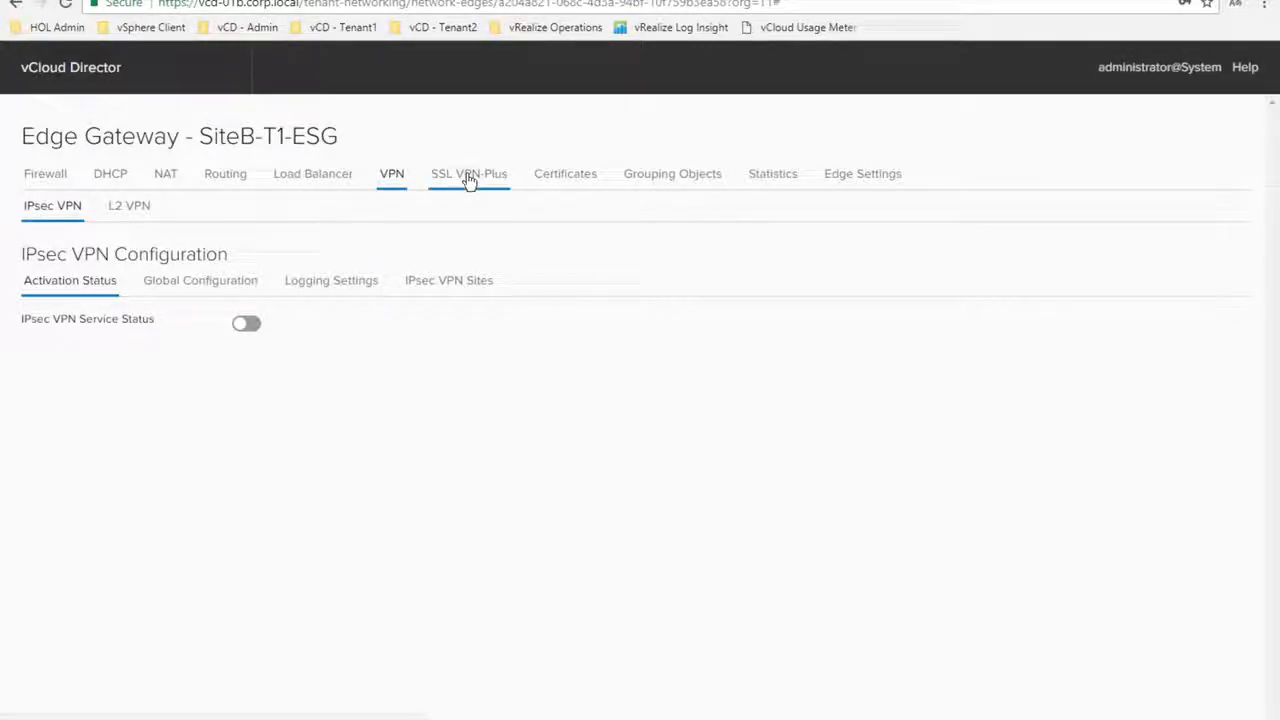
click(469, 176)
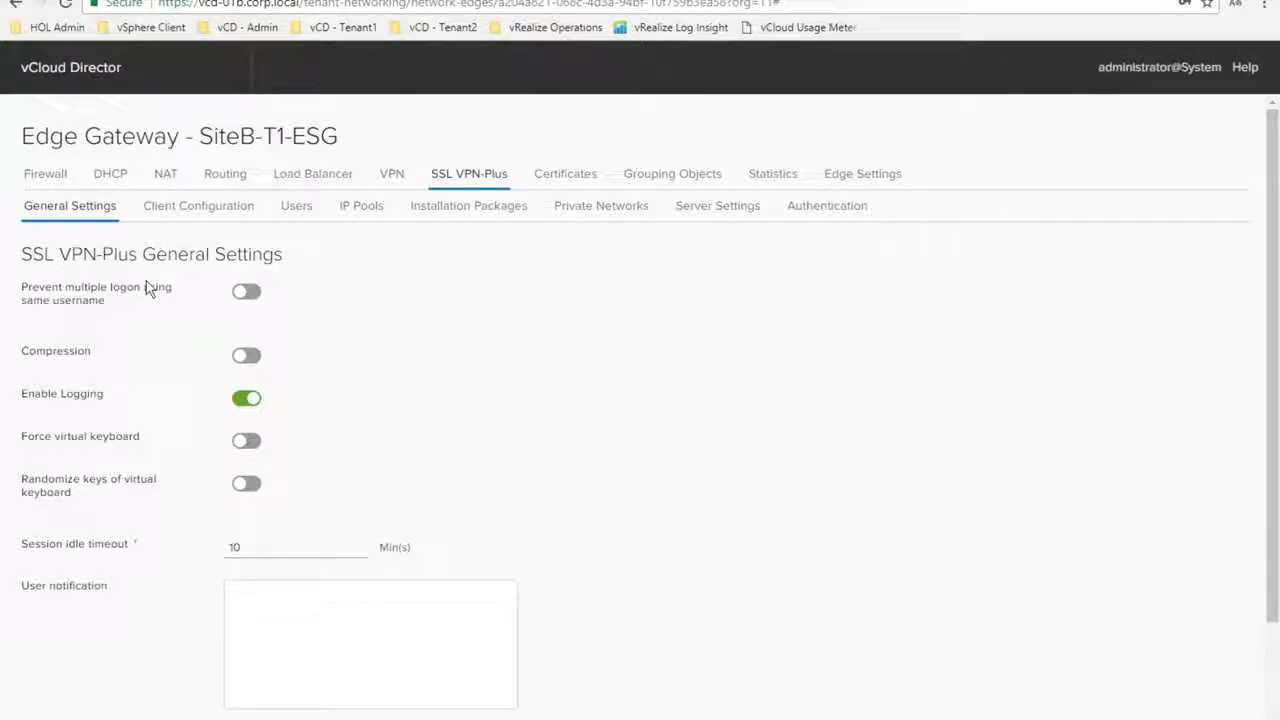
click(44, 177)
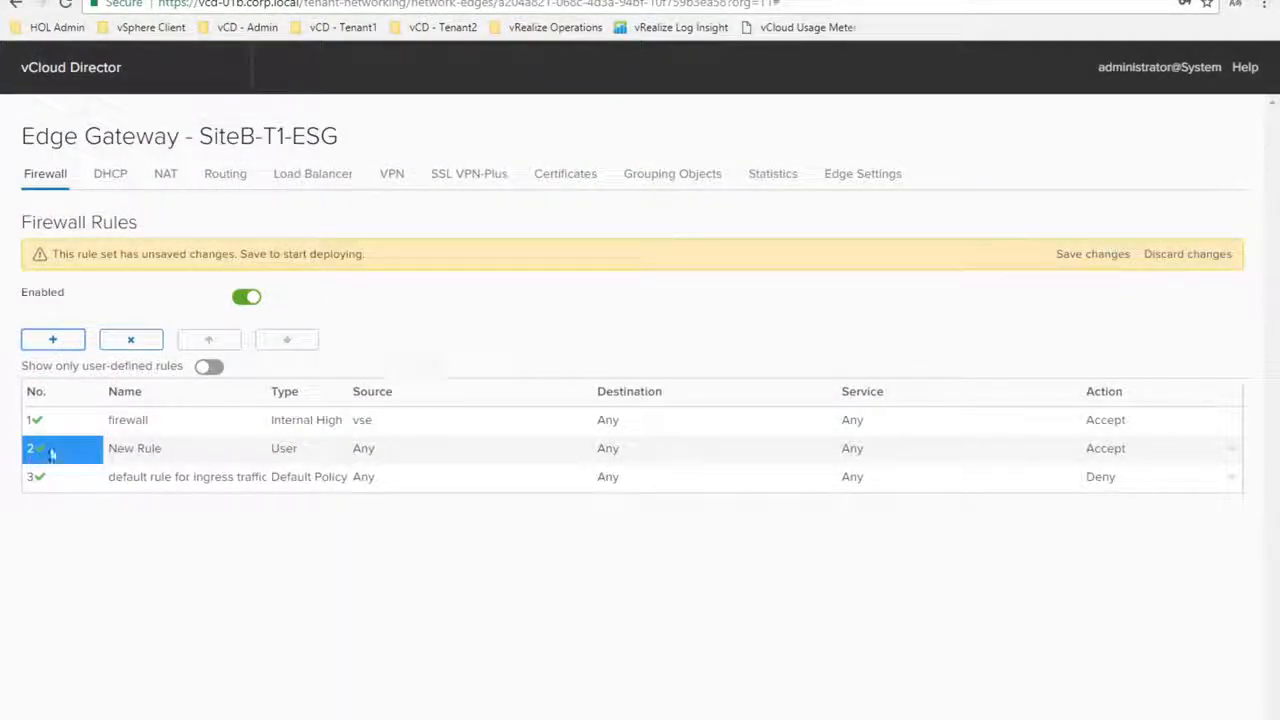
Inspect New Rule's cells and keep its action as Accept
click(168, 458)
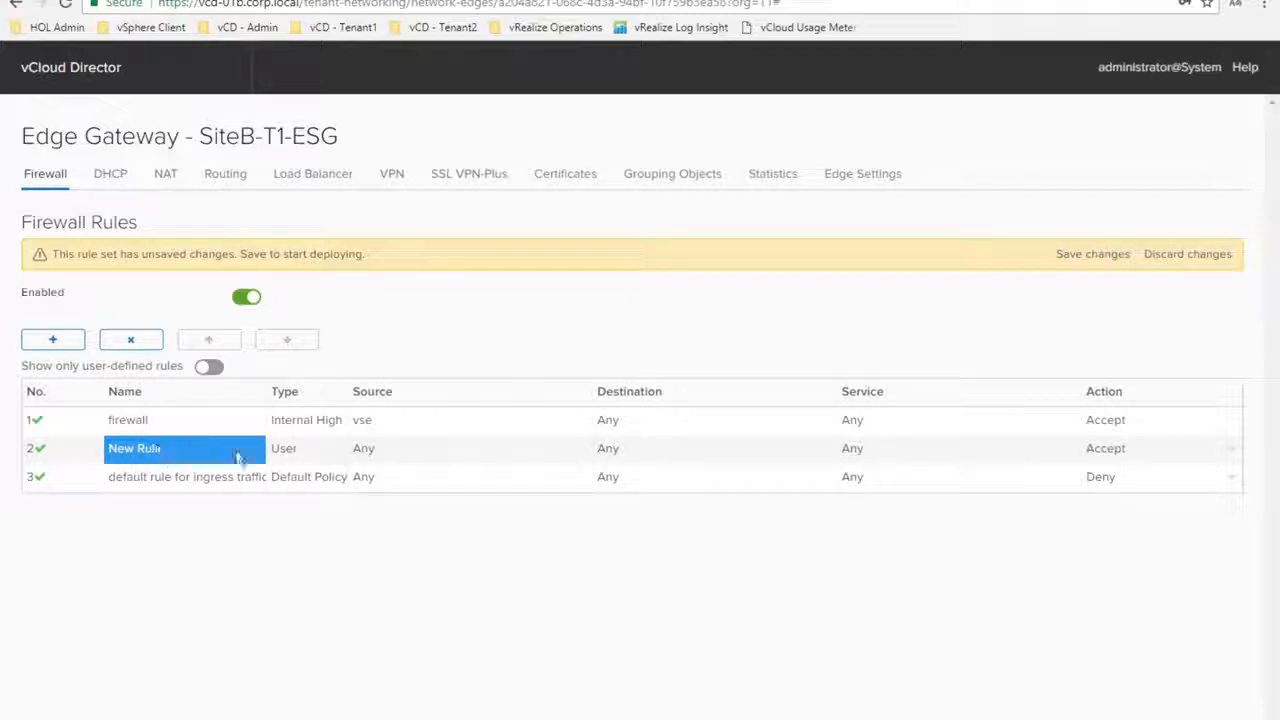
mouse_move(798, 456)
mouse_move(907, 456)
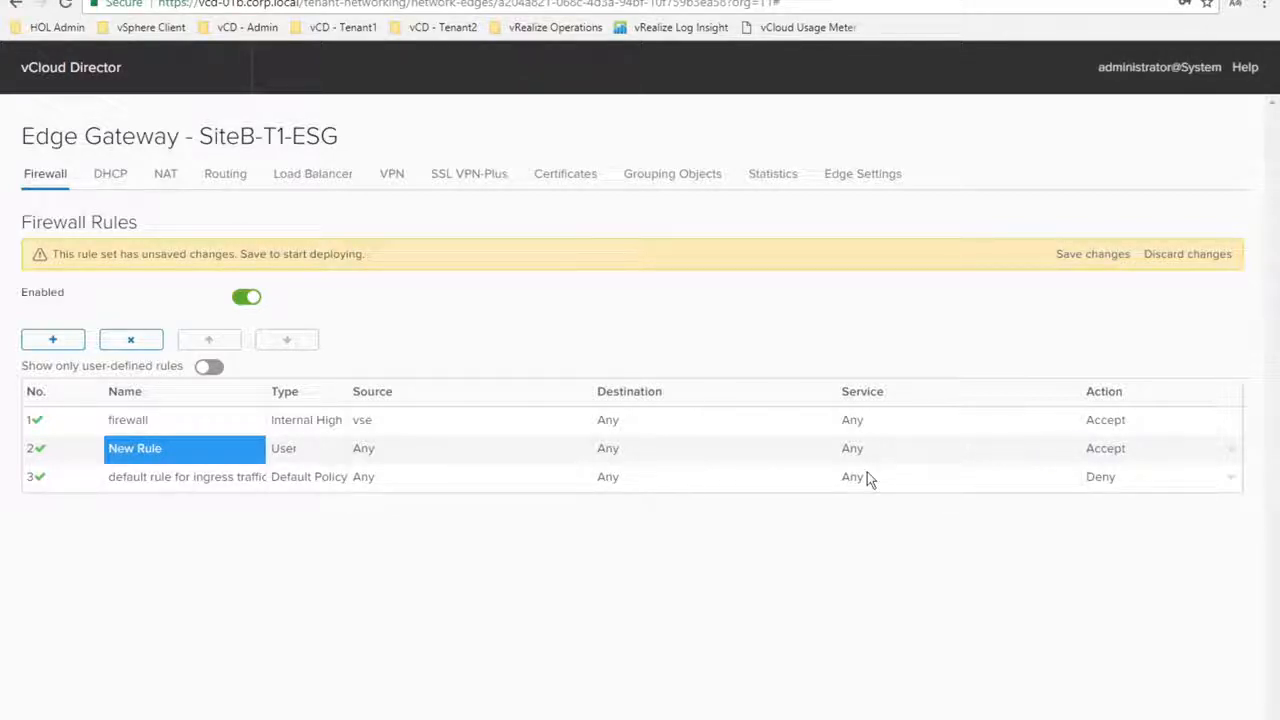
click(1232, 457)
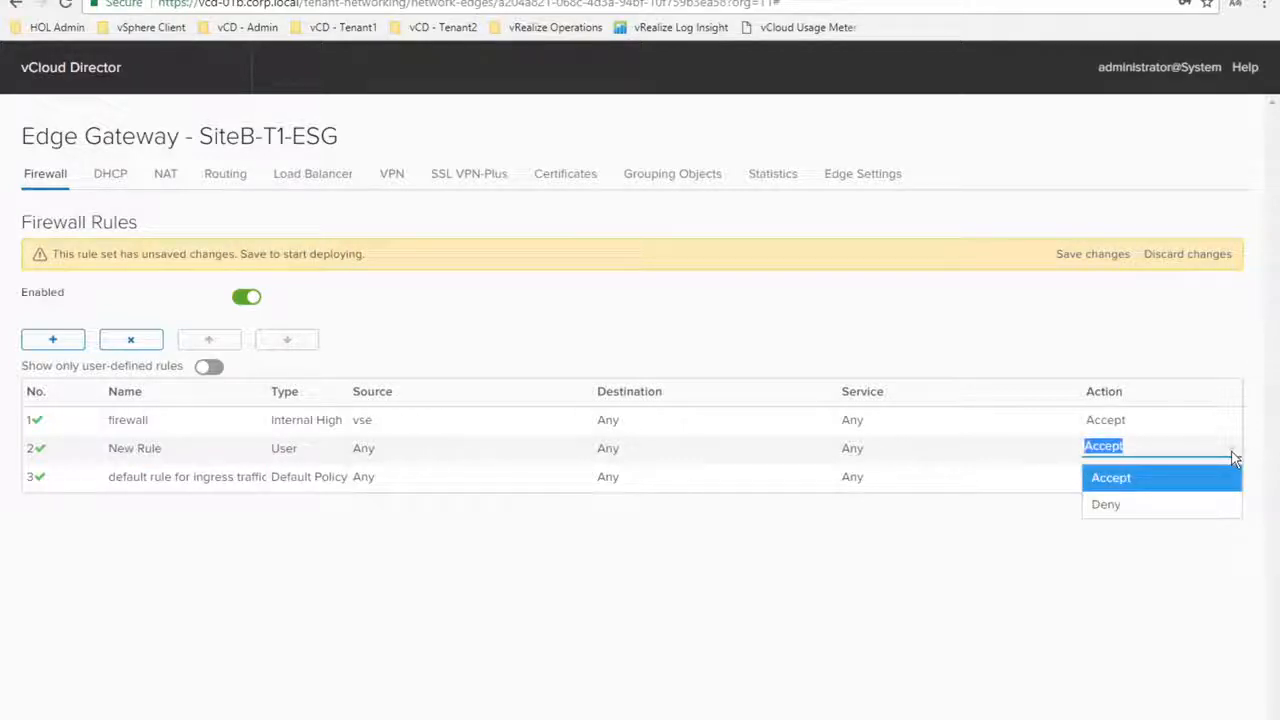
click(1232, 457)
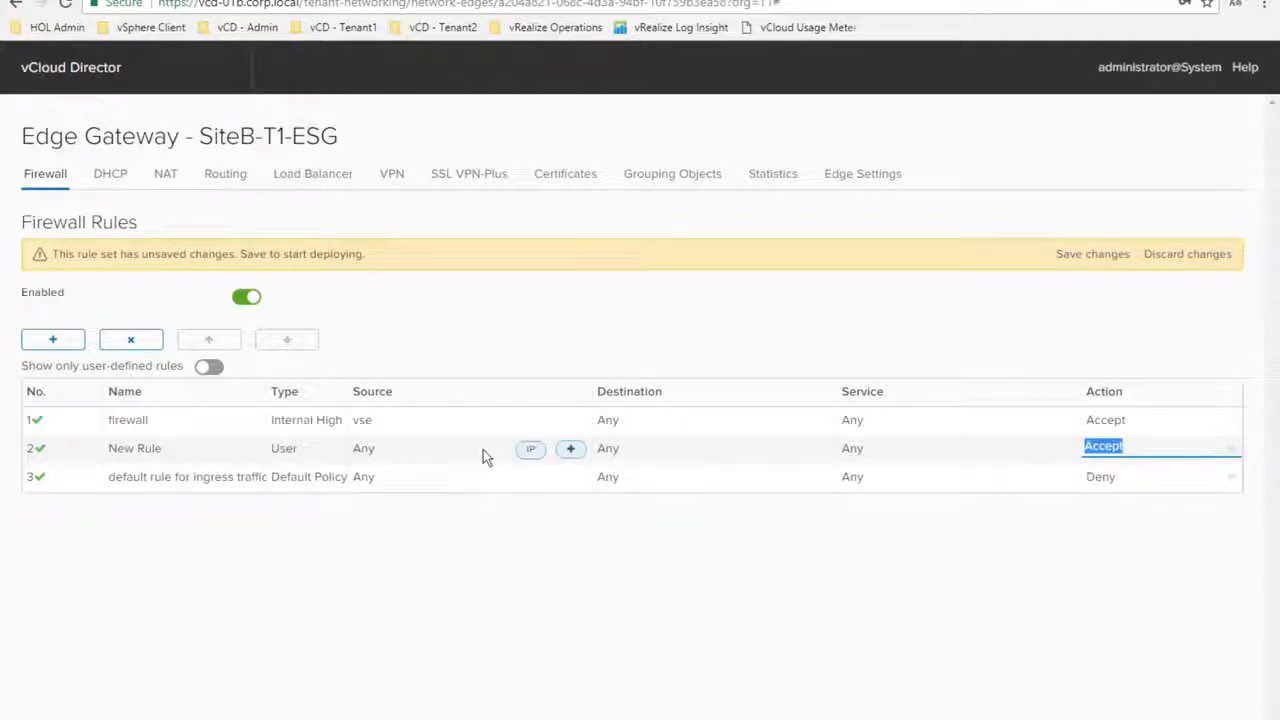
Open New Rule's source IP and object-selection dialogs, closing both without adding sources
mouse_move(568, 456)
click(532, 452)
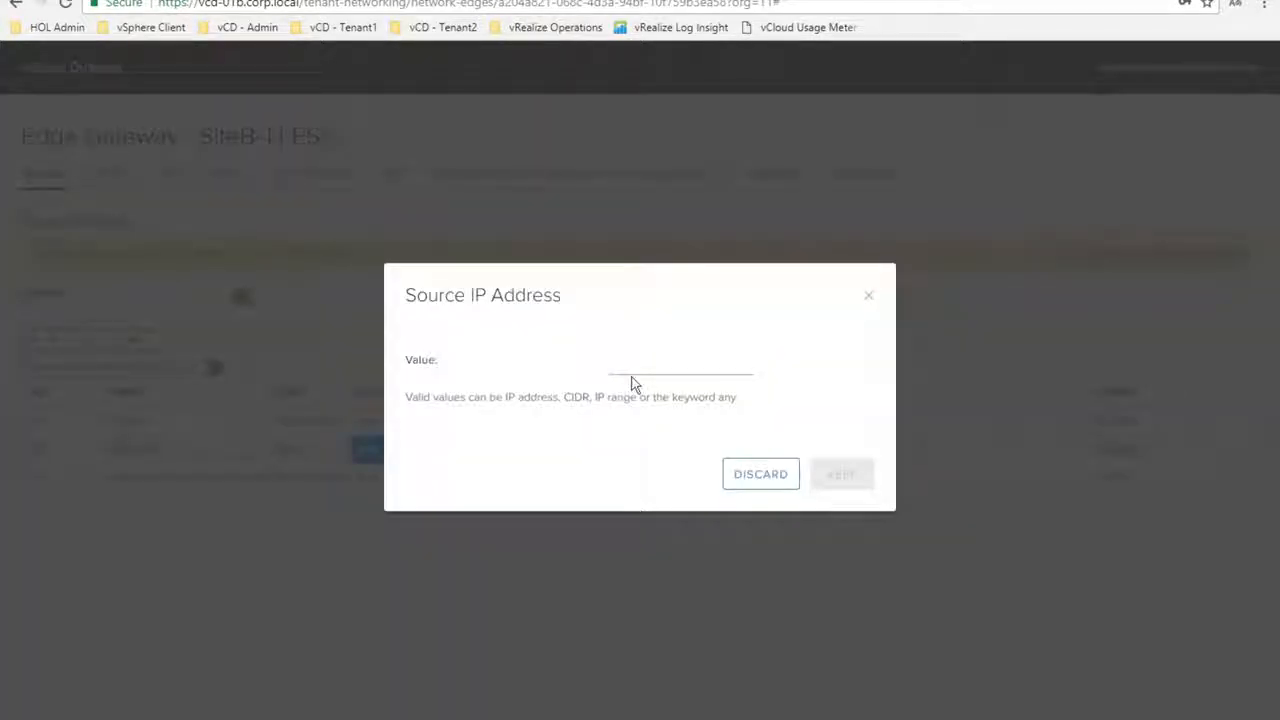
click(868, 295)
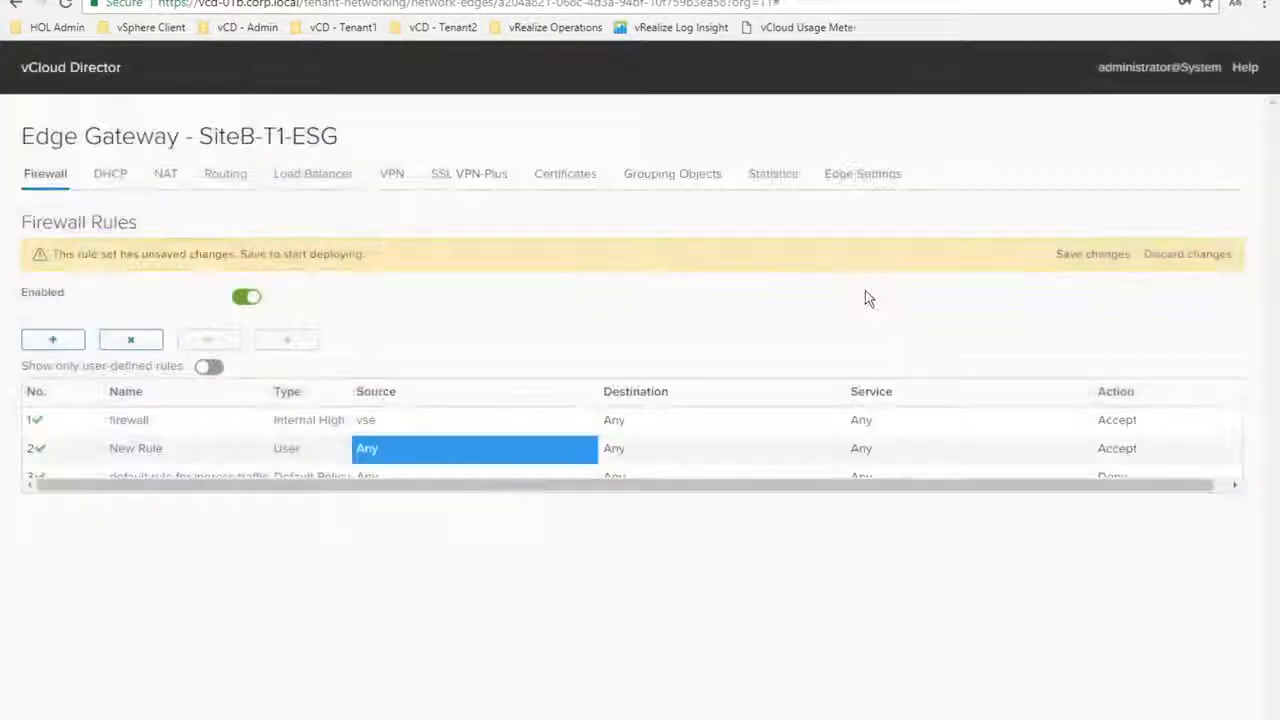
mouse_move(532, 465)
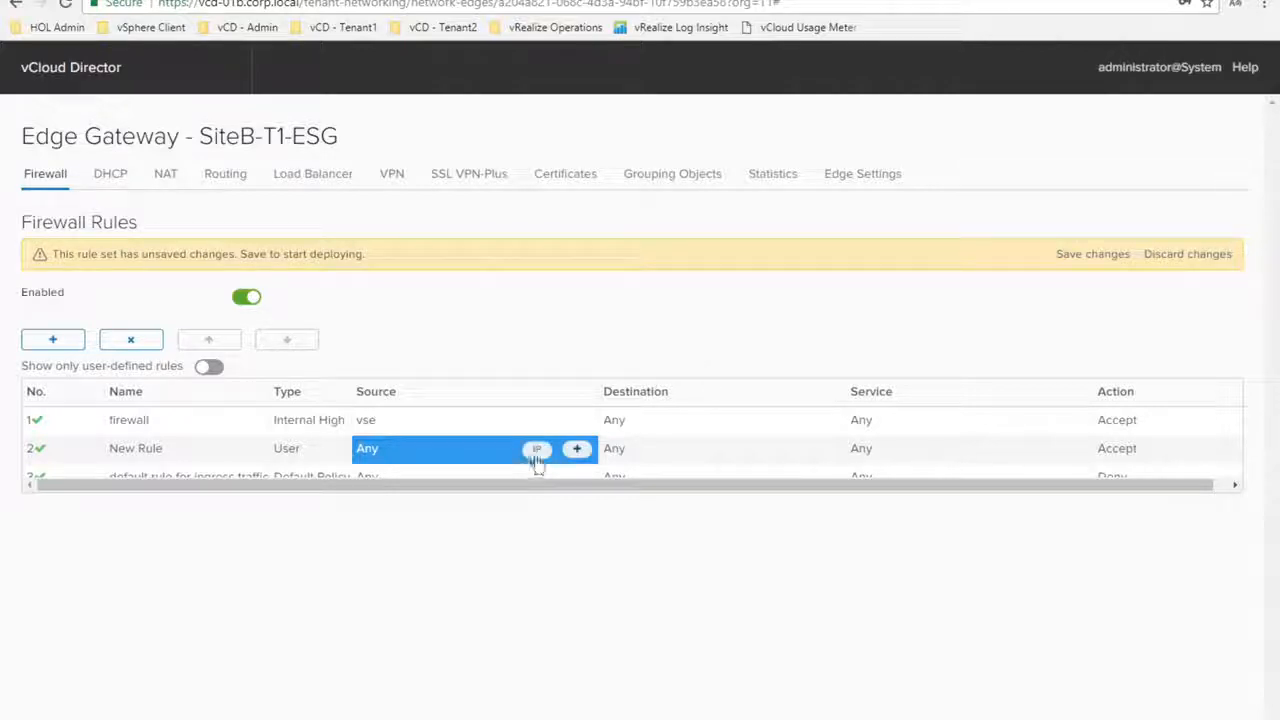
click(576, 449)
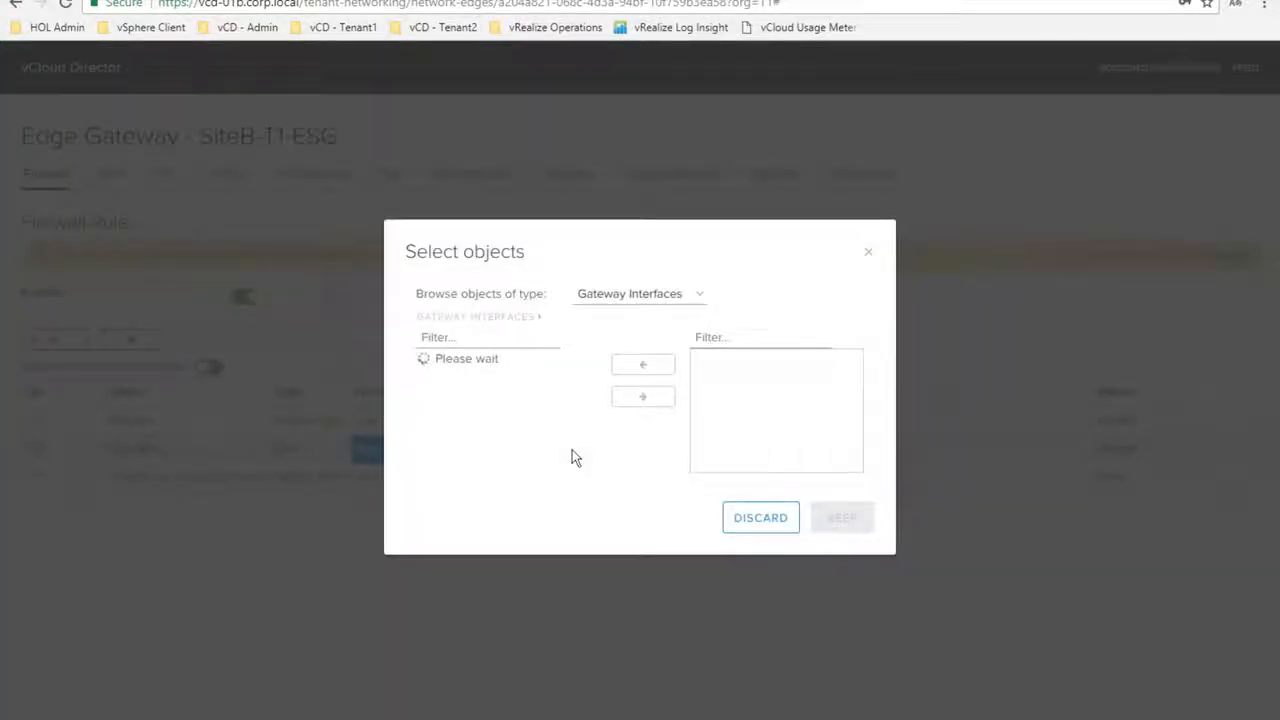
click(683, 286)
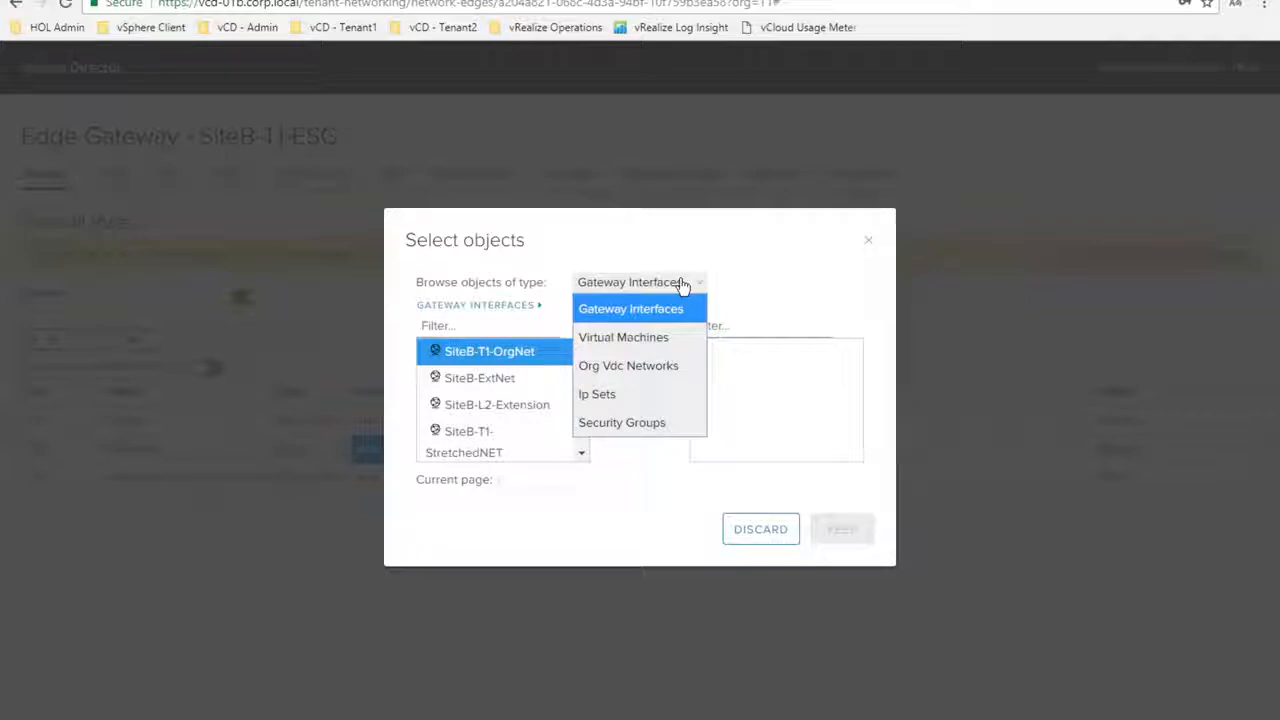
click(780, 244)
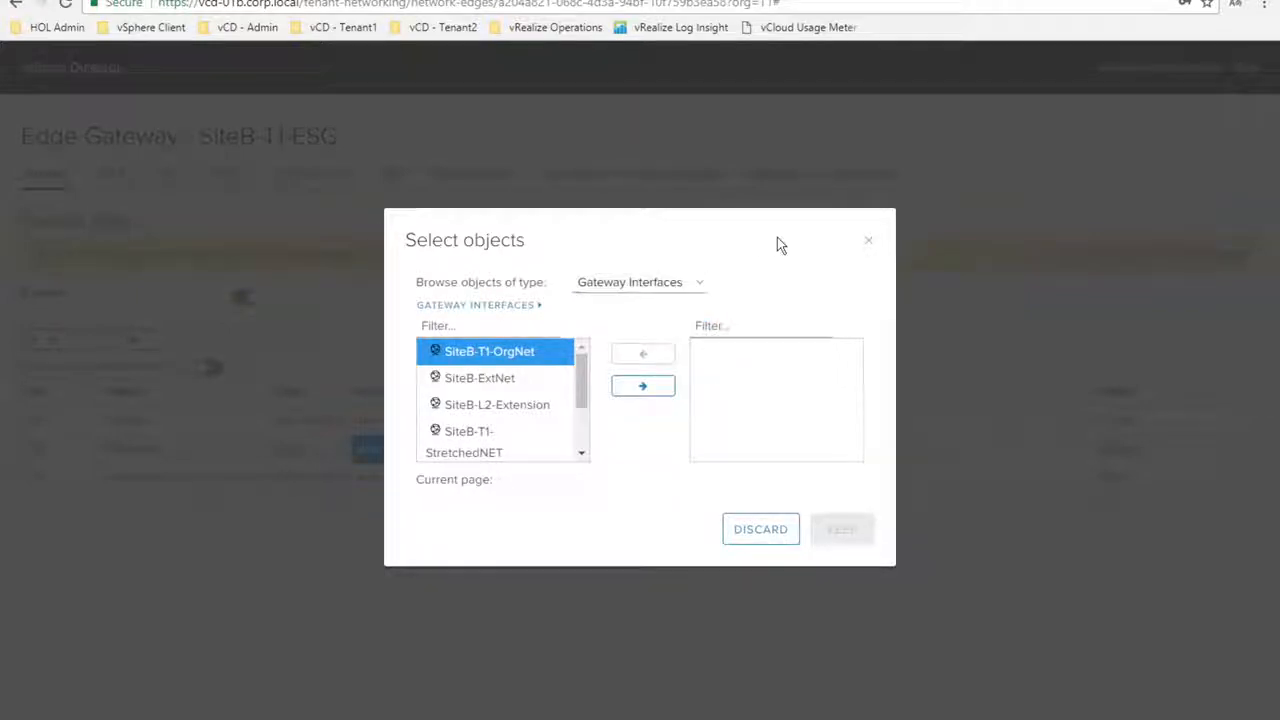
click(869, 246)
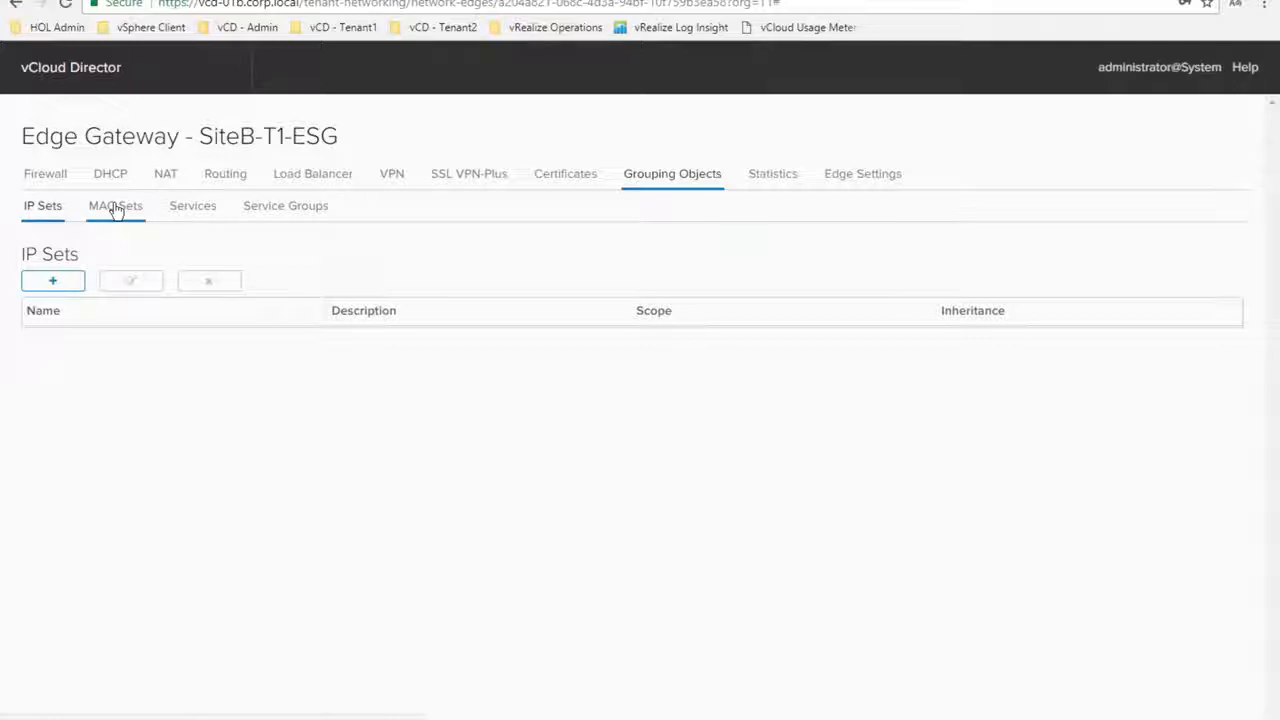
Review SiteB-T1-ESG's services and service groups, then its one-hour concurrent connections chart
click(192, 208)
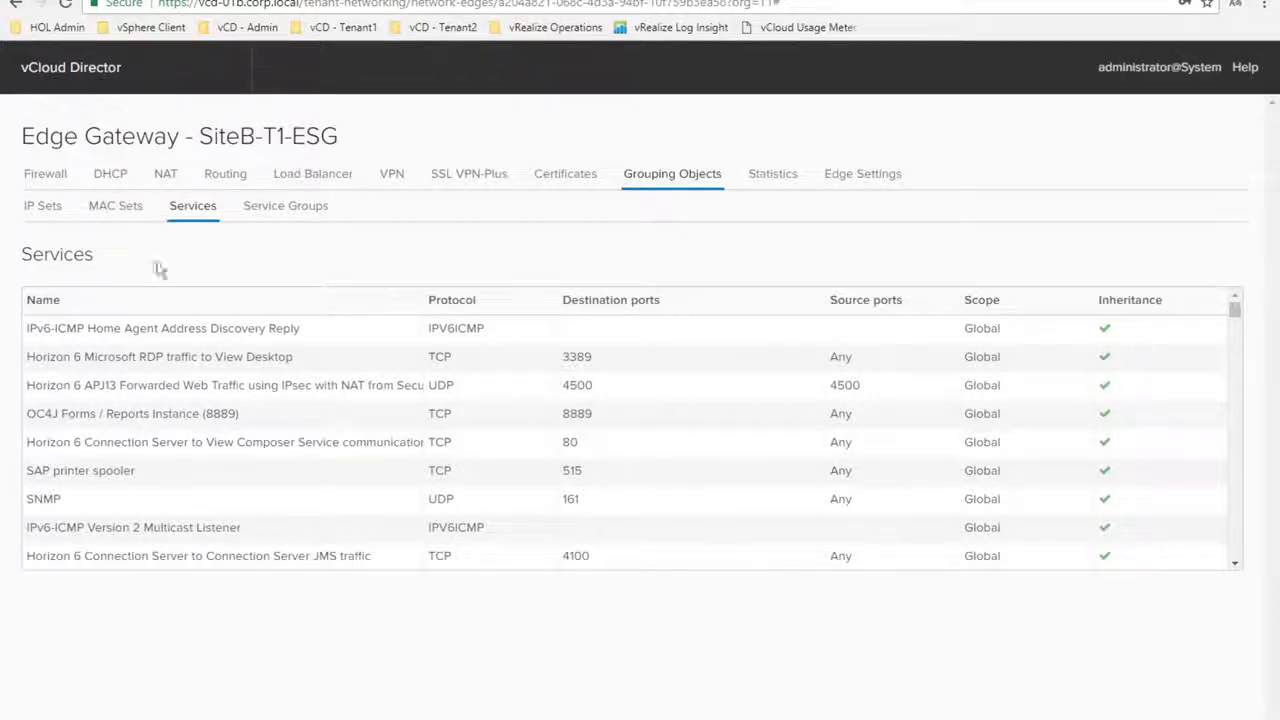
click(272, 210)
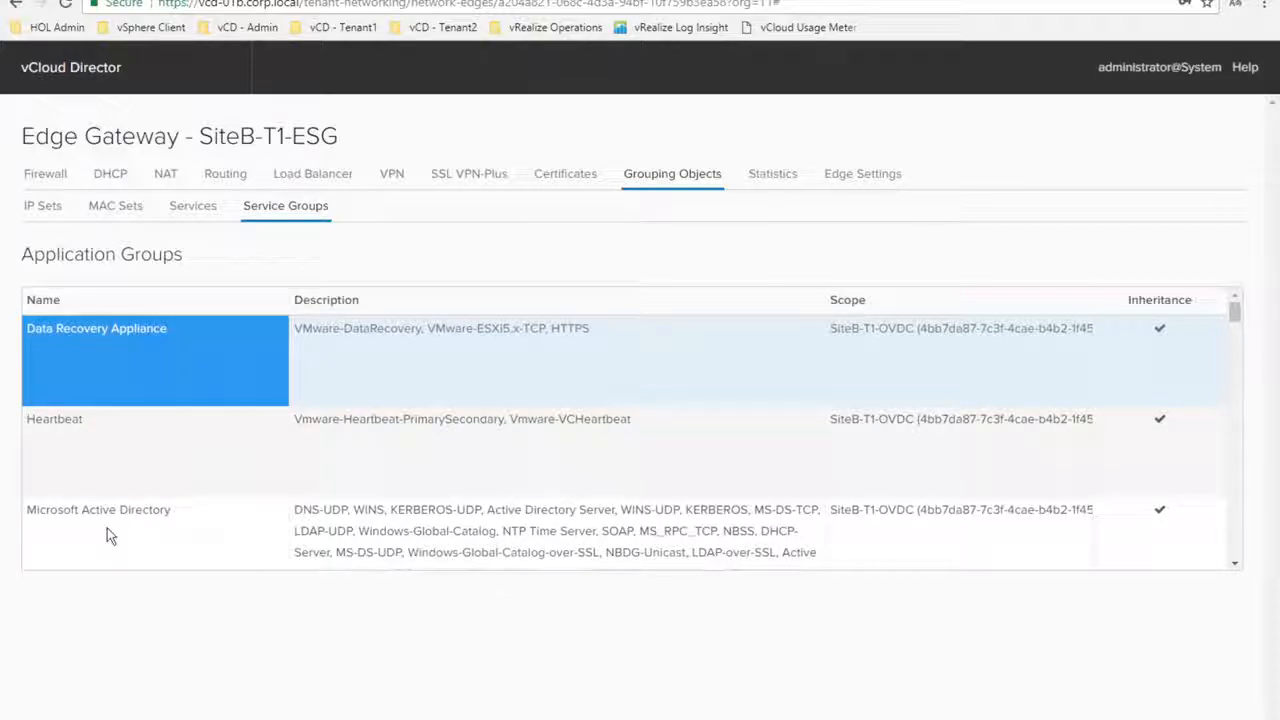
click(773, 175)
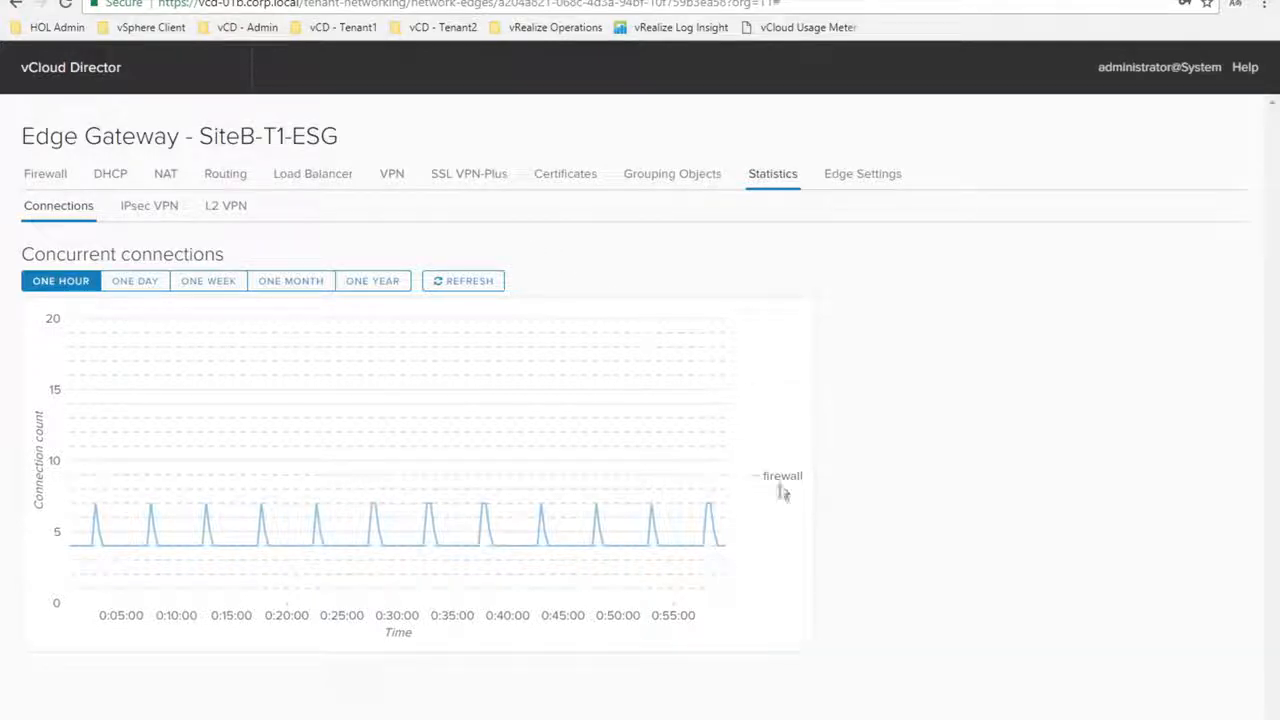
Check the IPsec VPN and L2 VPN statistics, then scroll through the Edge Settings page
click(155, 206)
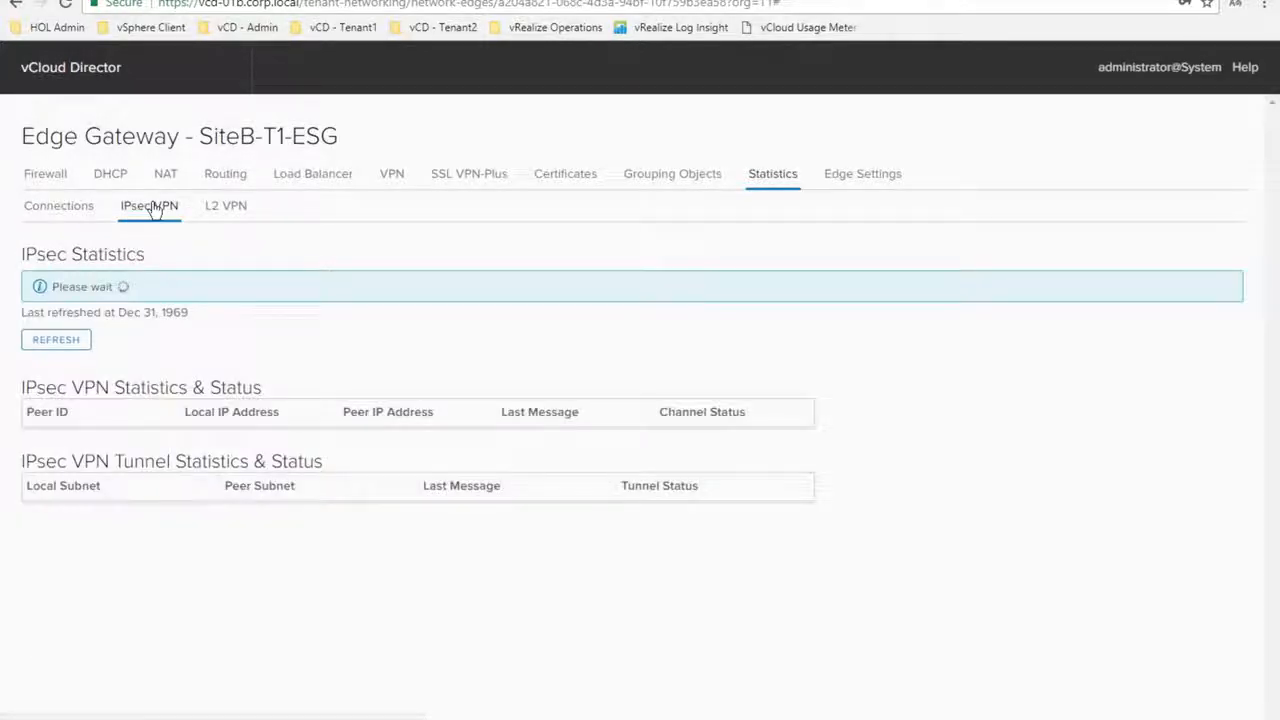
click(220, 208)
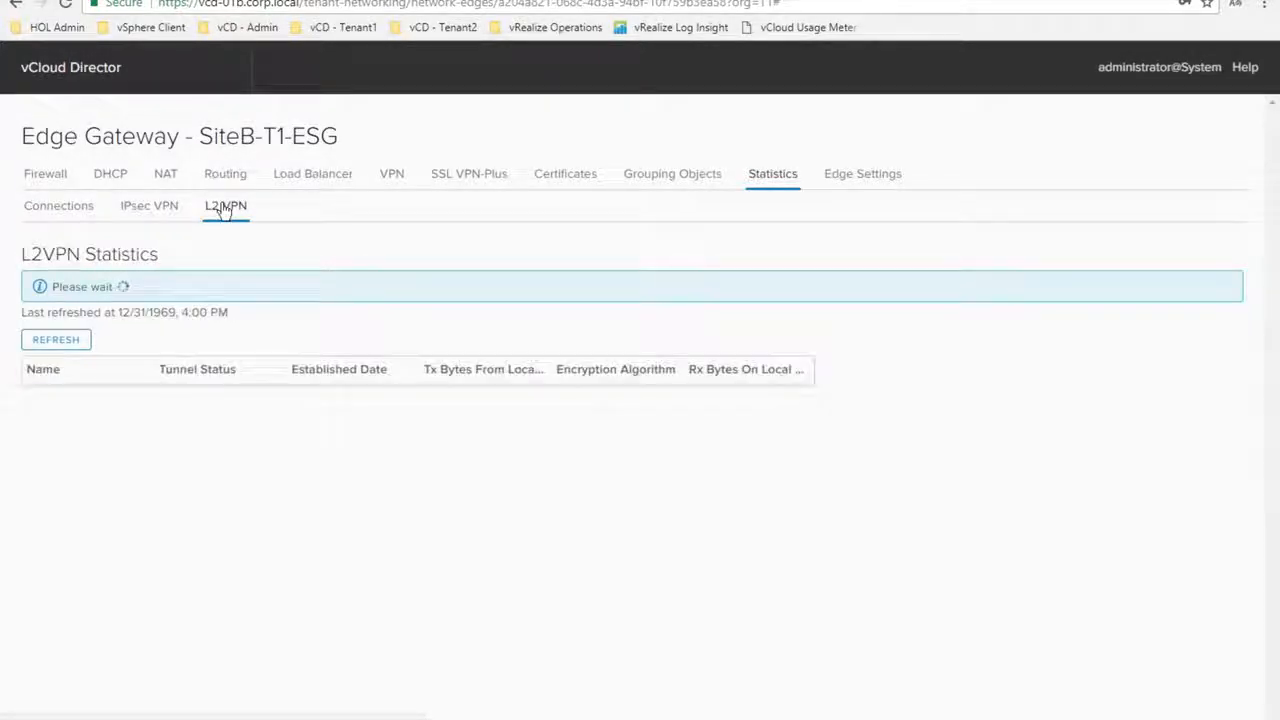
click(873, 177)
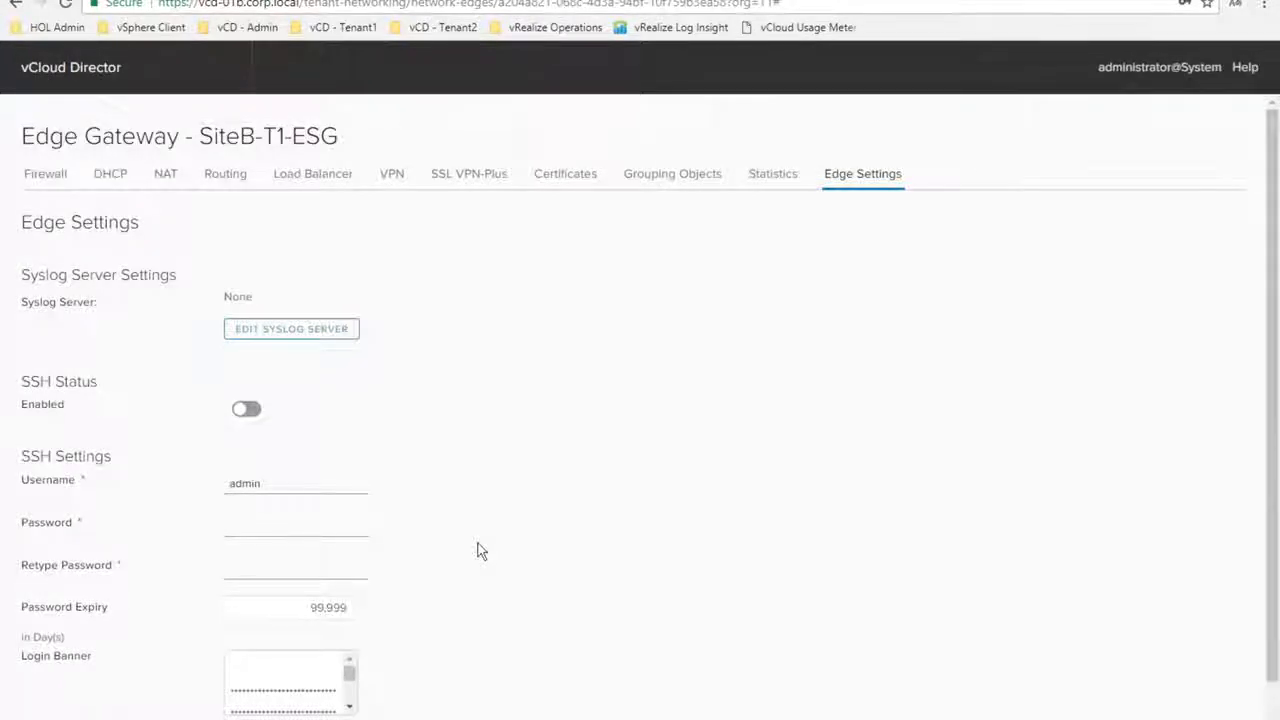
scroll(477, 551, down, 1)
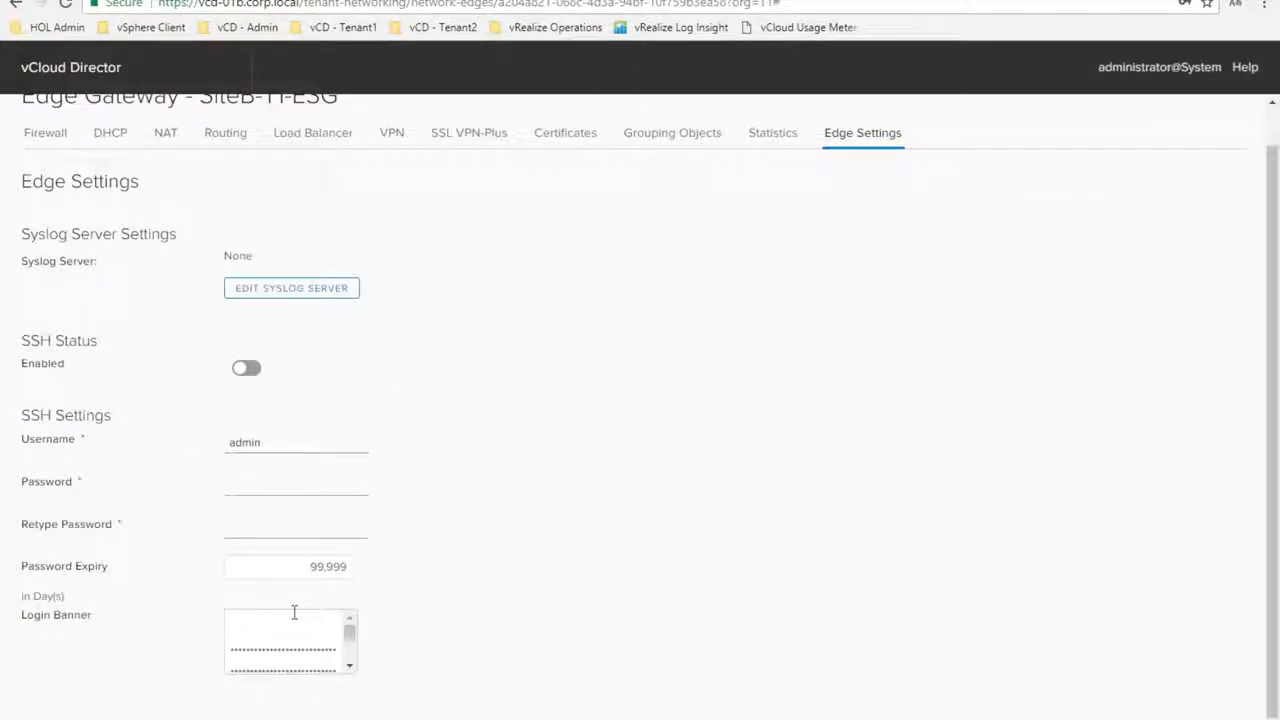
scroll(350, 570, up, 1)
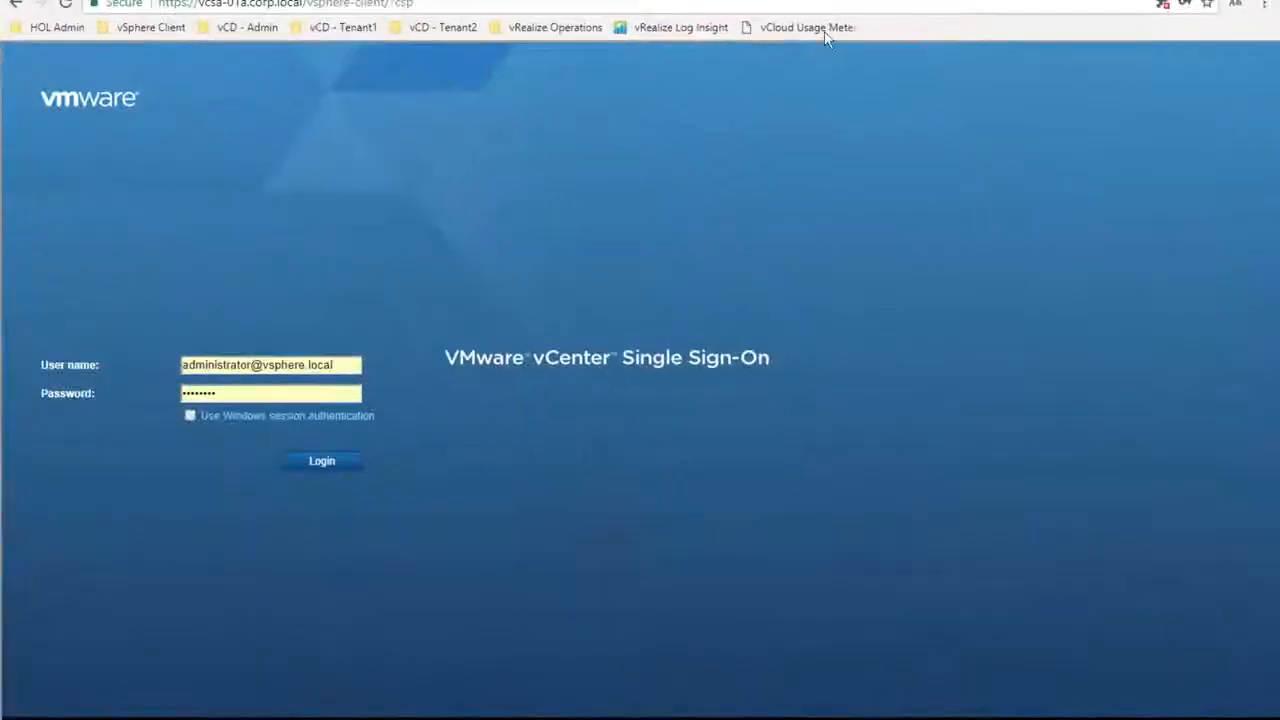
Sign in to vCenter Single Sign-On with the prefilled administrator credentials
click(318, 462)
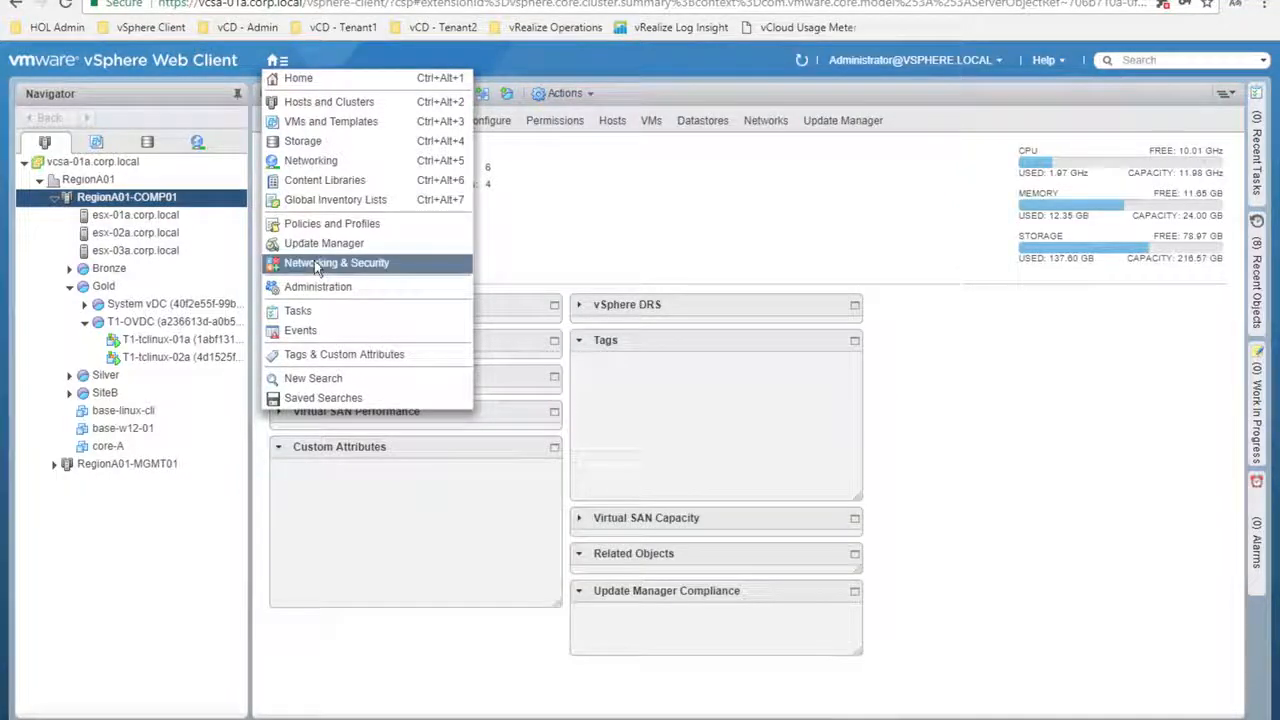
Go to Networking & Security and show the NSX Firewall configuration for NSX Manager 192.168.110.42
click(316, 266)
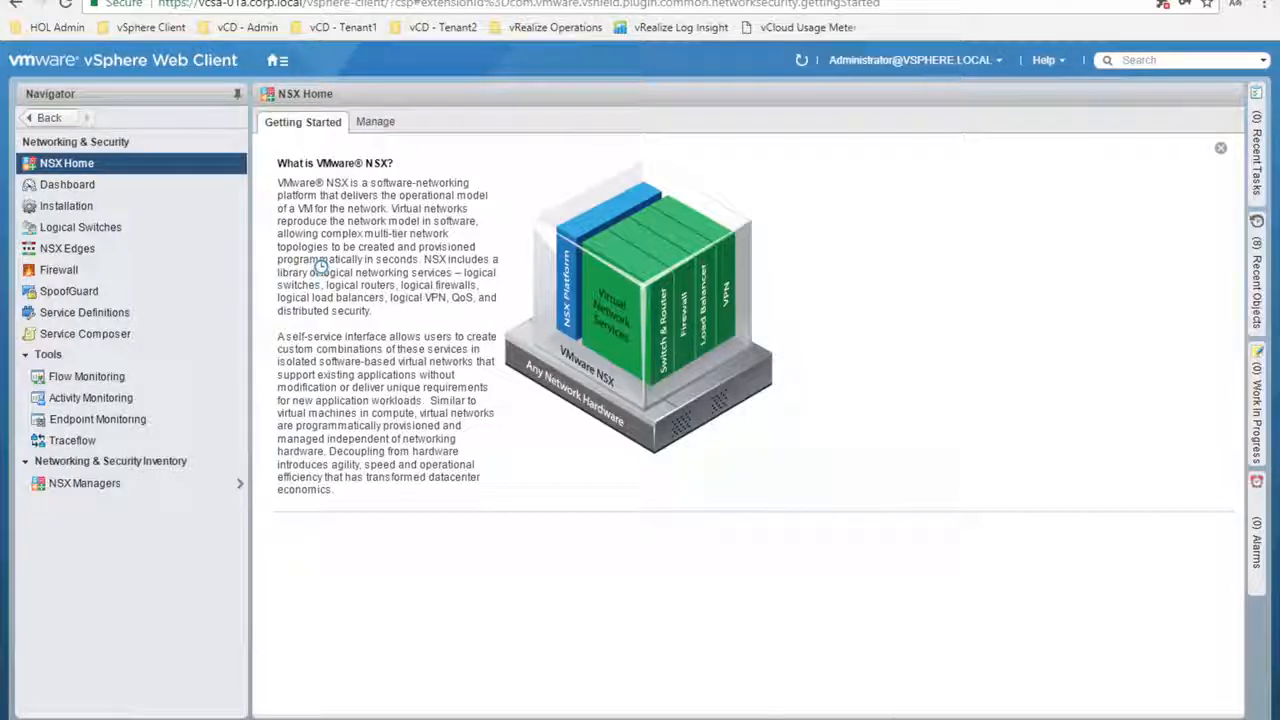
click(62, 274)
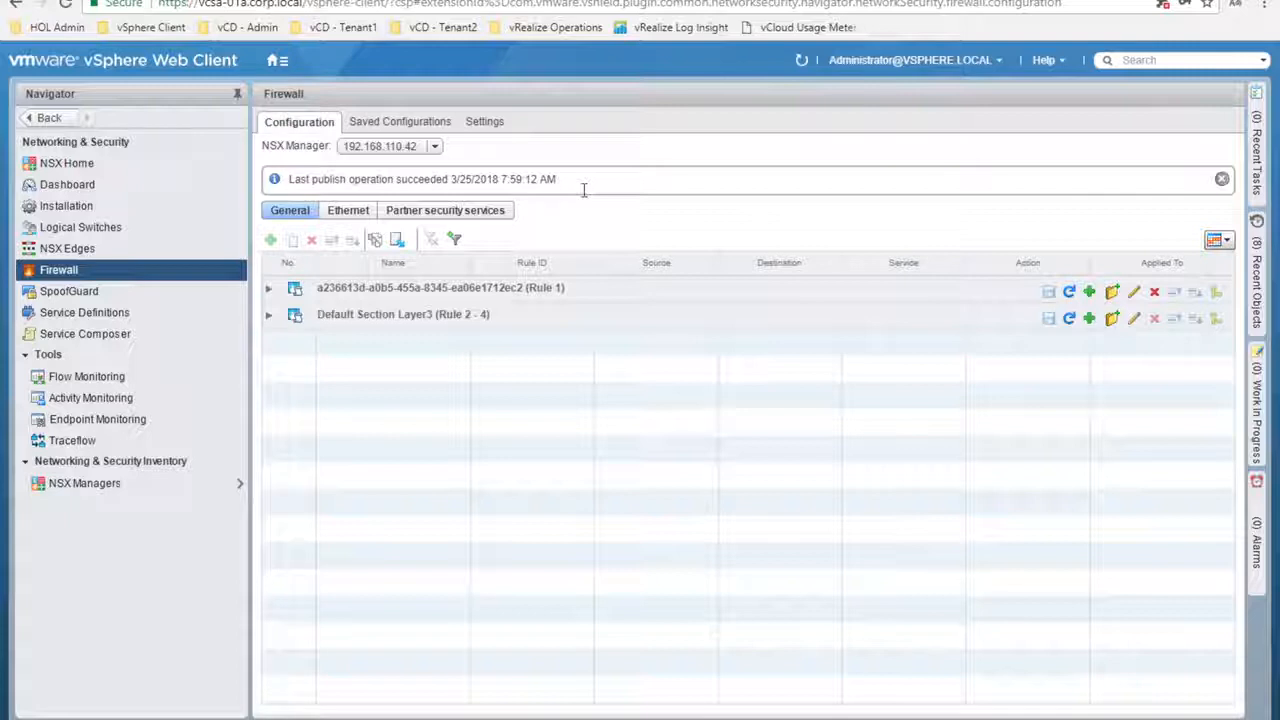
Expand Rule 1 and check that Default Allow Rule 1027 applies to T1-tclinux-01a and T1-tclinux-02a
click(268, 290)
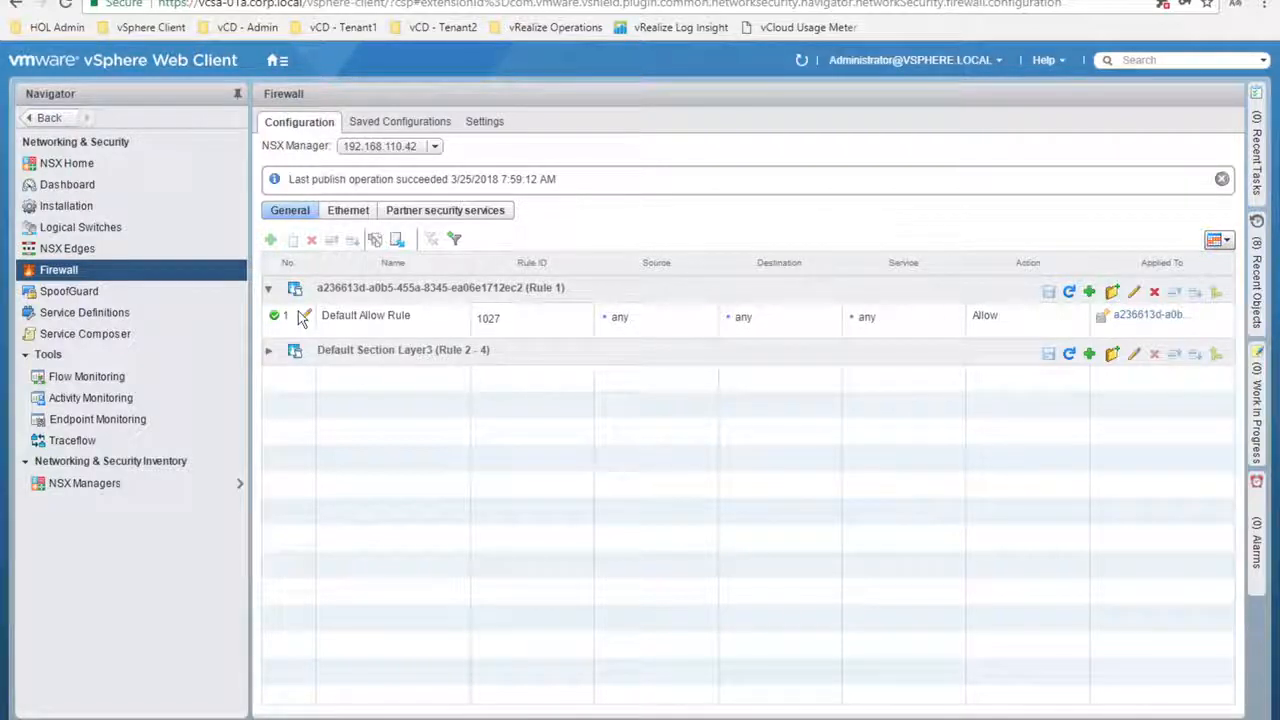
click(1123, 318)
click(1123, 318)
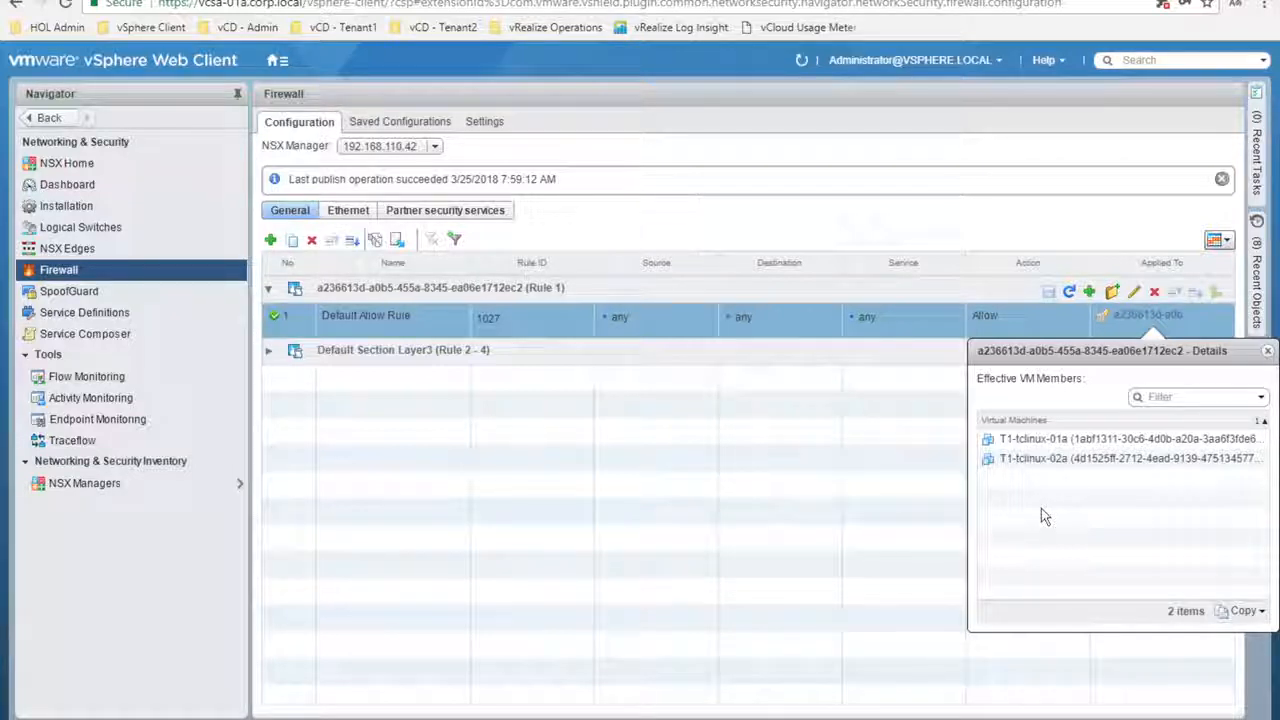
click(1269, 352)
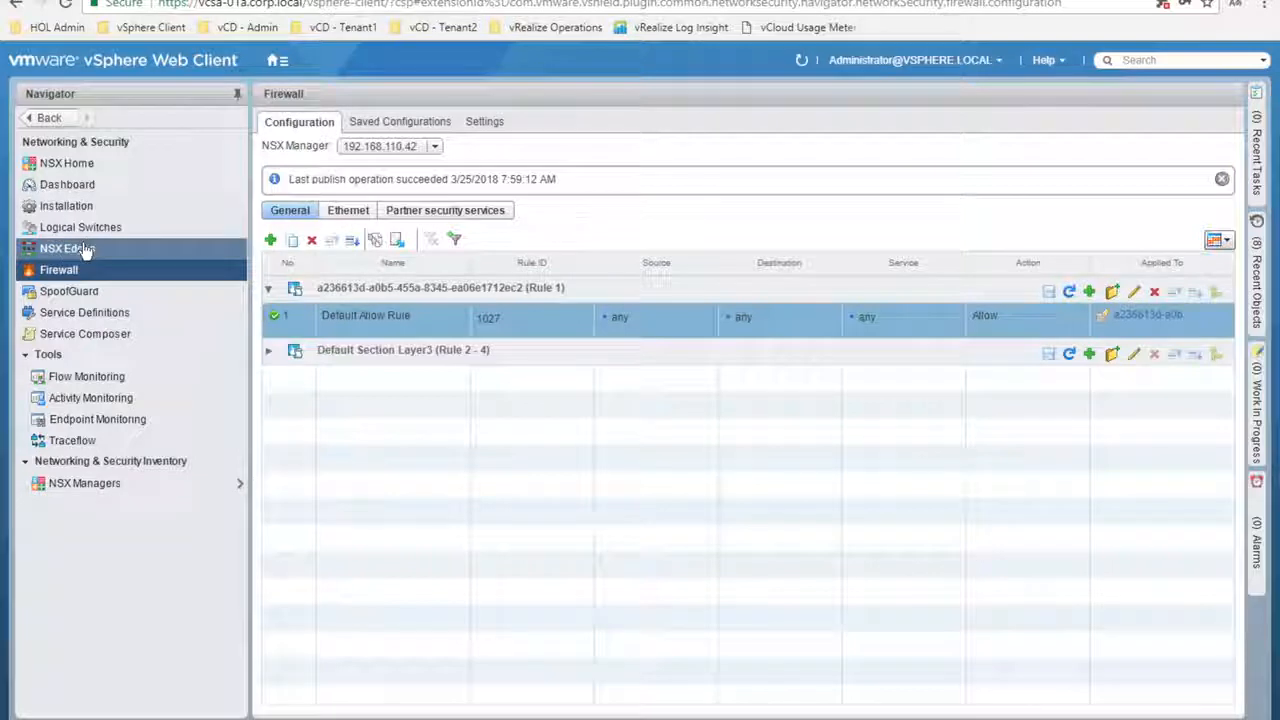
Show the NSX Edges list with five version 6.3.0 edges, including vse-SiteB-T1-ESG
click(86, 250)
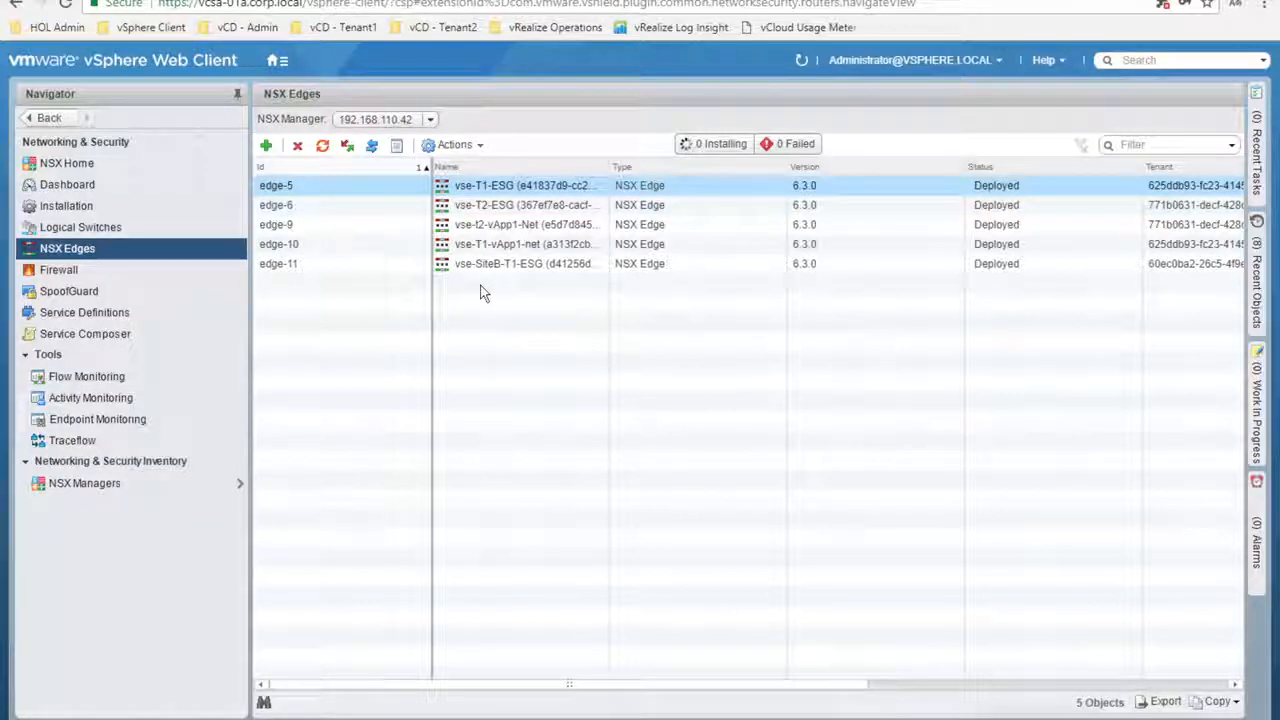
Show the six NSX logical switches (segment IDs 5000–5005) with a wider Name column and select virtualwire-11
click(82, 228)
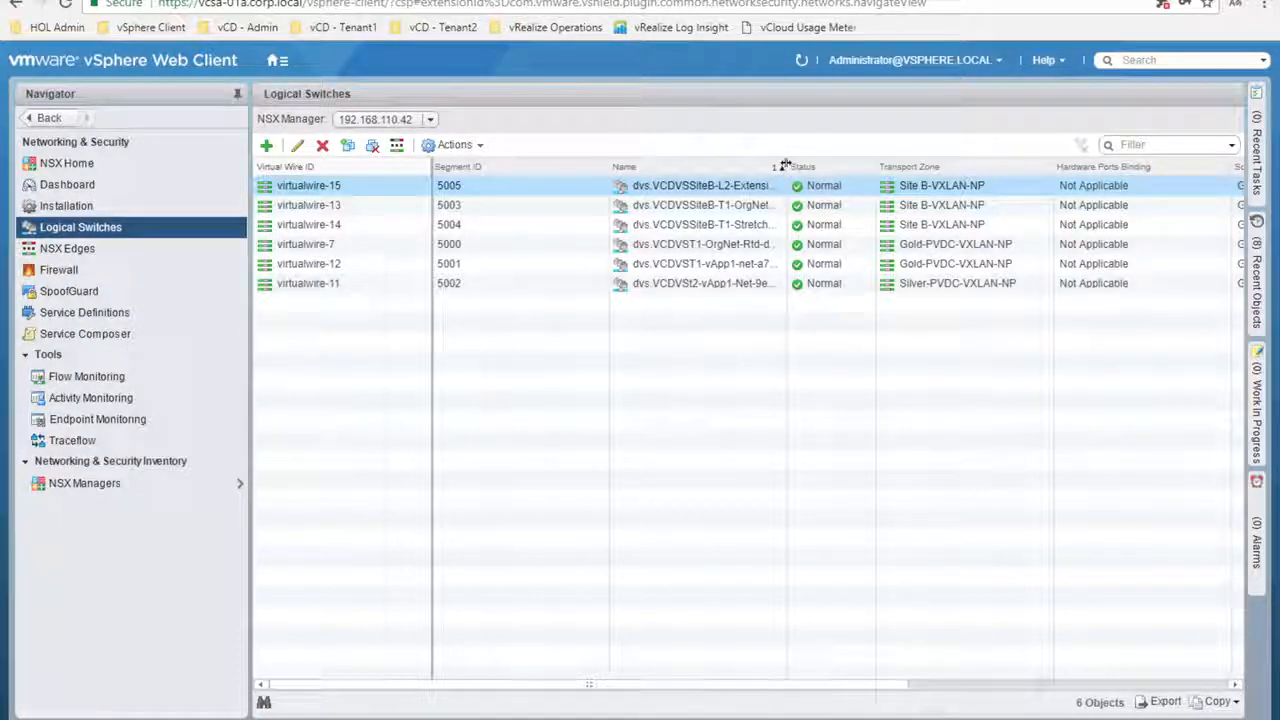
drag(786, 166, 862, 166)
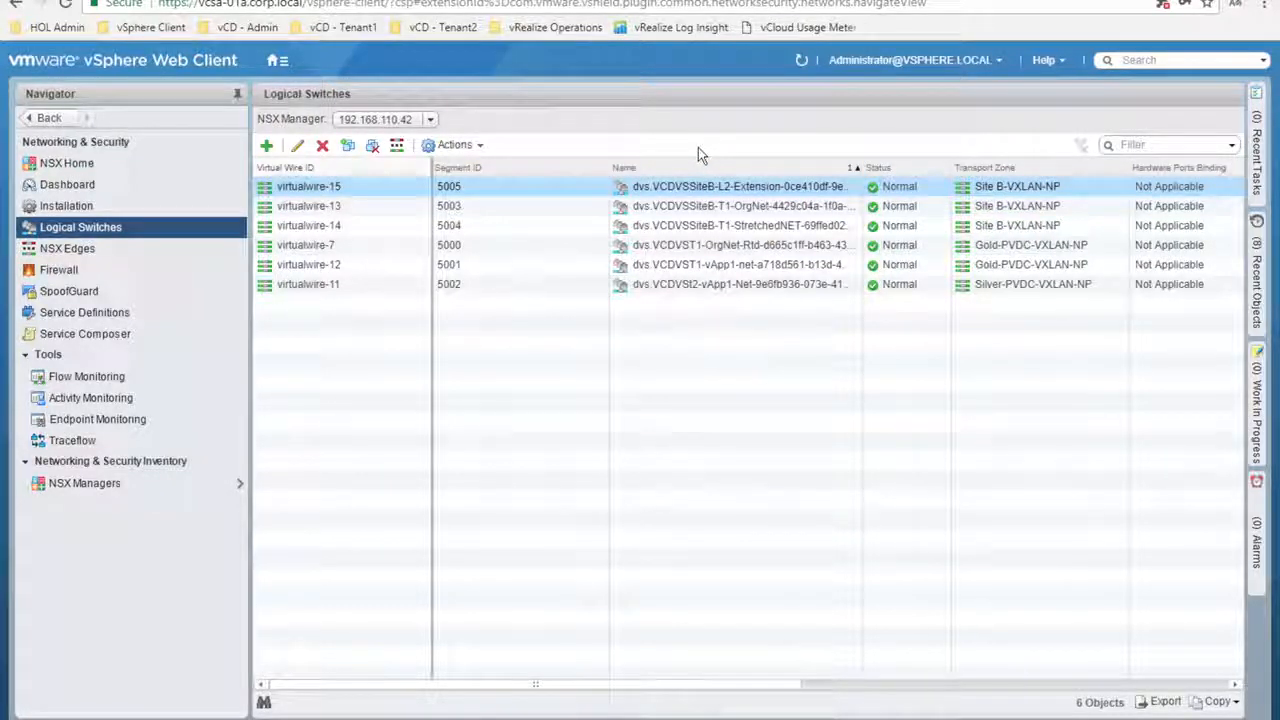
ctrl+click(650, 293)
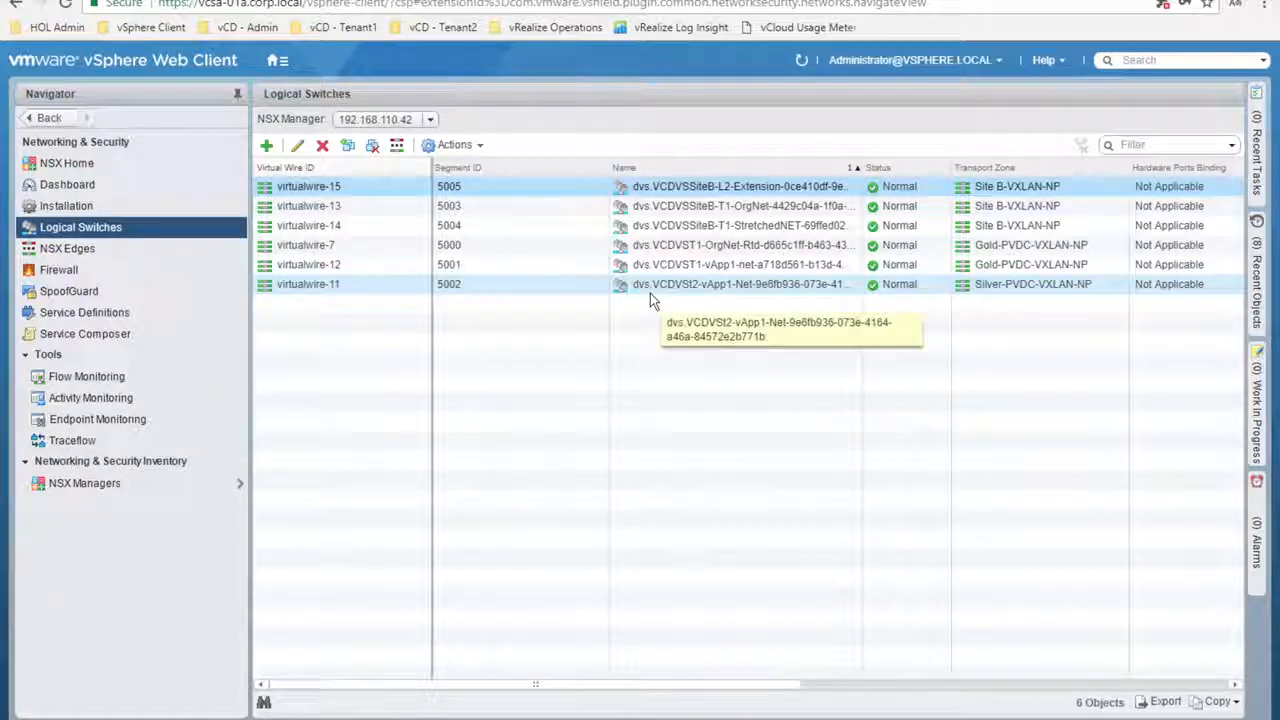